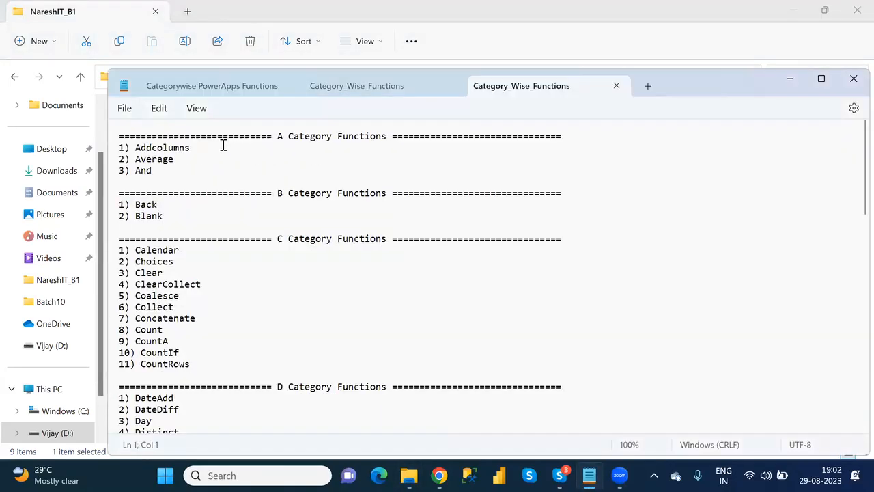
Review the category-wise functions list from the A category down to the Max and Min functions in the M category.
left_click(223, 363)
key("Down")
key("Down")
key("Down")
key("Down")
key("Down")
key("Down")
key("Down")
key("Down")
key("Down")
key("Down")
key("Down")
key("Down")
key("Down")
key("Down")
key("Down")
key("Down")
key("Down")
key("Down")
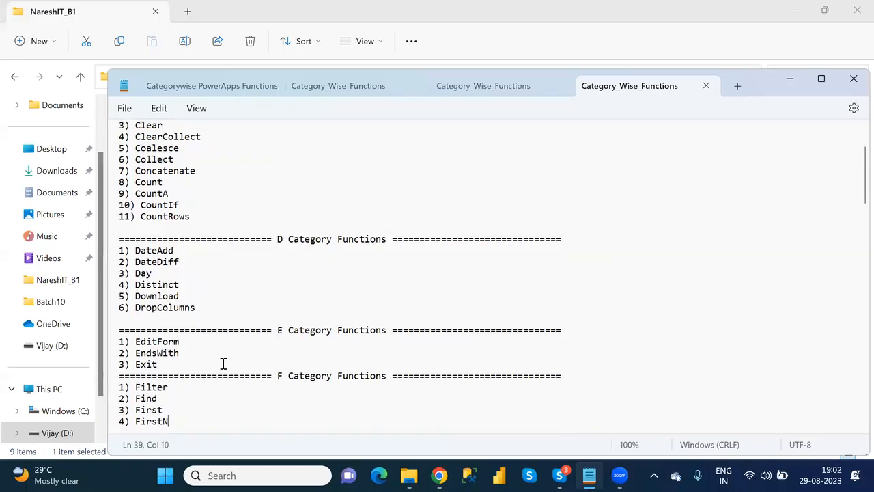
key("Down")
key("Down")
key("Down")
key("Down")
key("Down")
key("Down")
key("Down")
key("Down")
key("Down")
key("Down")
key("Down")
key("Down")
key("Down")
key("Down")
key("Down")
key("Down")
key("Down")
key("Down")
key("Down")
key("Down")
key("Down")
key("Down")
key("Down")
key("Down")
key("Down")
key("Down")
key("Down")
key("Down")
key("Down")
key("Down")
key("Down")
key("Down")
key("Down")
key("Down")
key("Down")
key("Down")
key("Down")
key("Down")
key("Down")
key("Down")
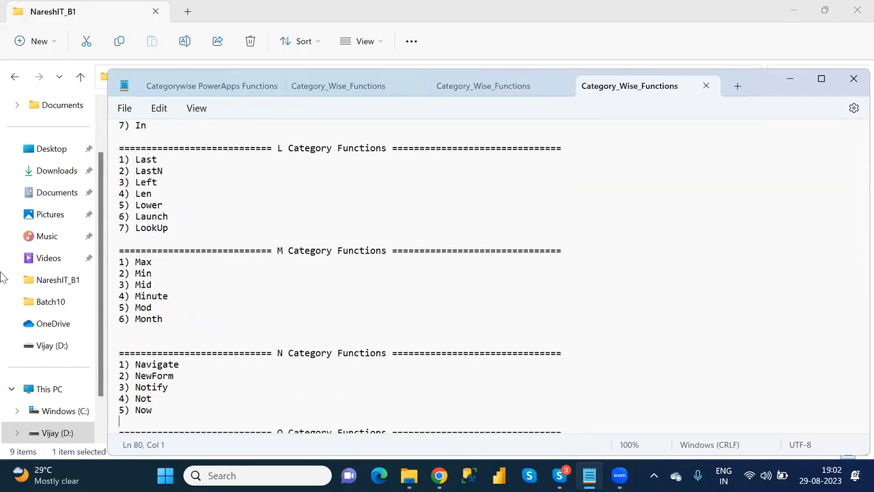
double_click(144, 262)
double_click(151, 273)
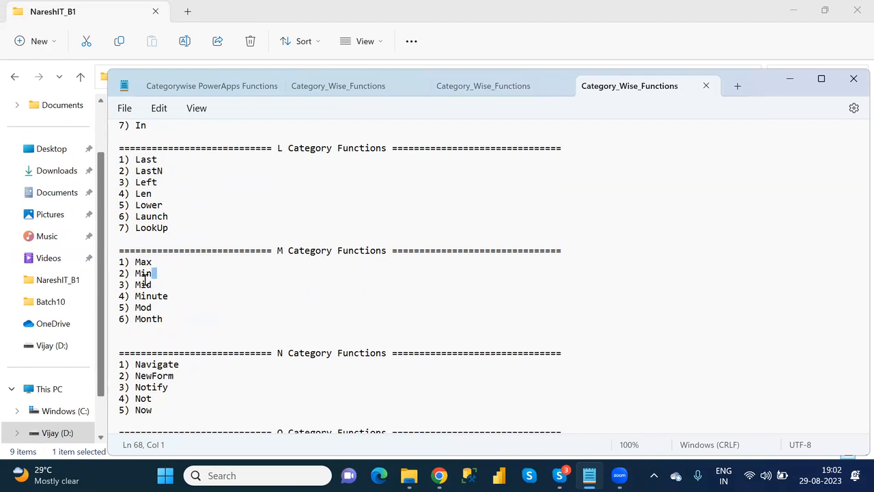
Switch to Chrome, open an incognito window, and go to the sign-in page from powerapps.microsoft.com.
left_click(439, 476)
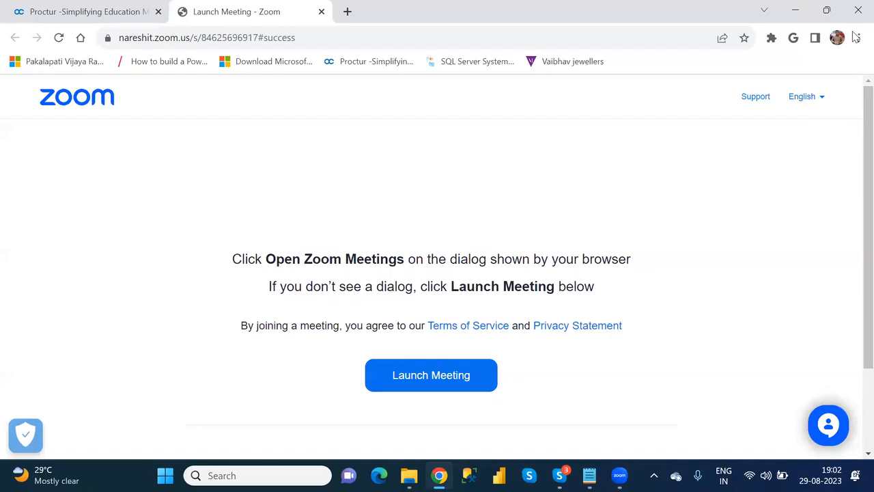
left_click(858, 39)
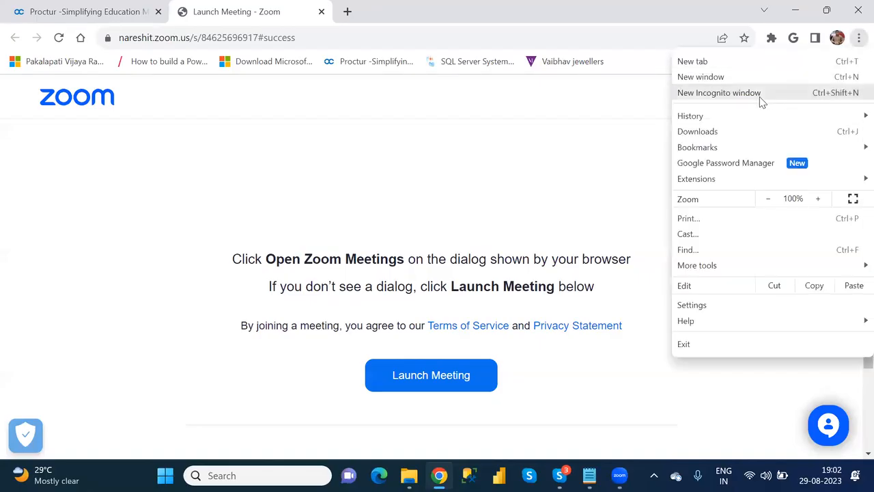
left_click(783, 95)
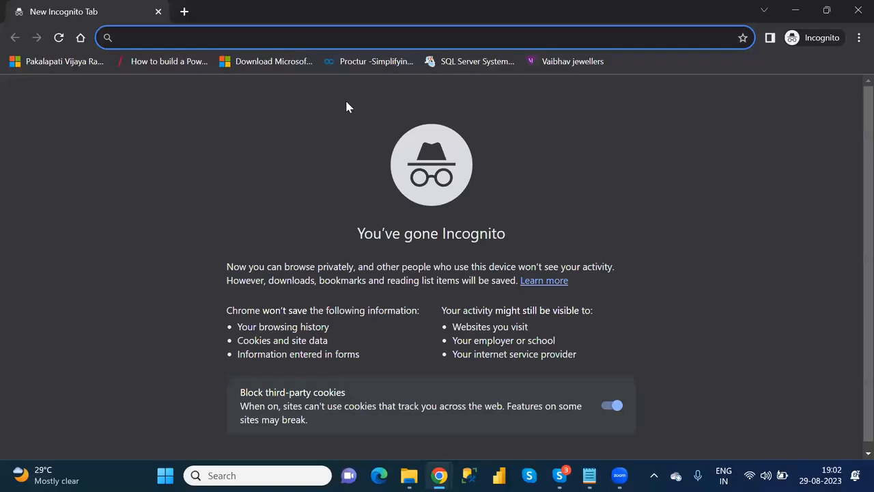
type("pow")
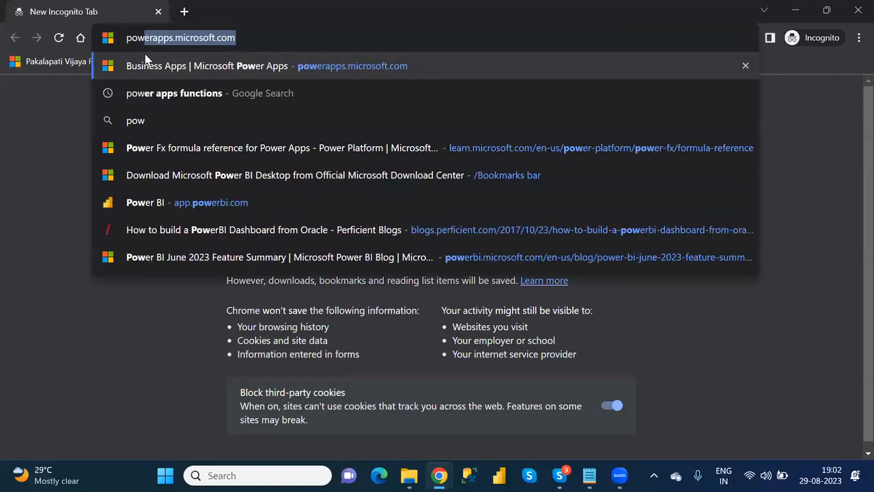
key("Return")
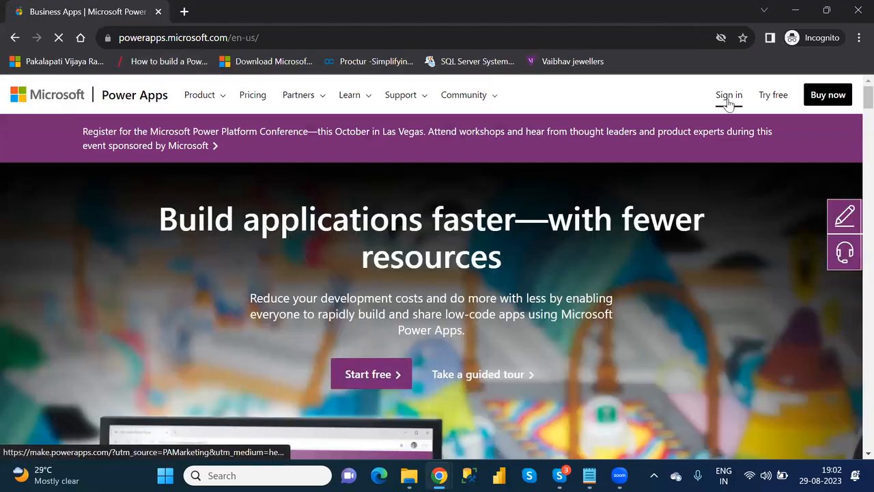
left_click(730, 102)
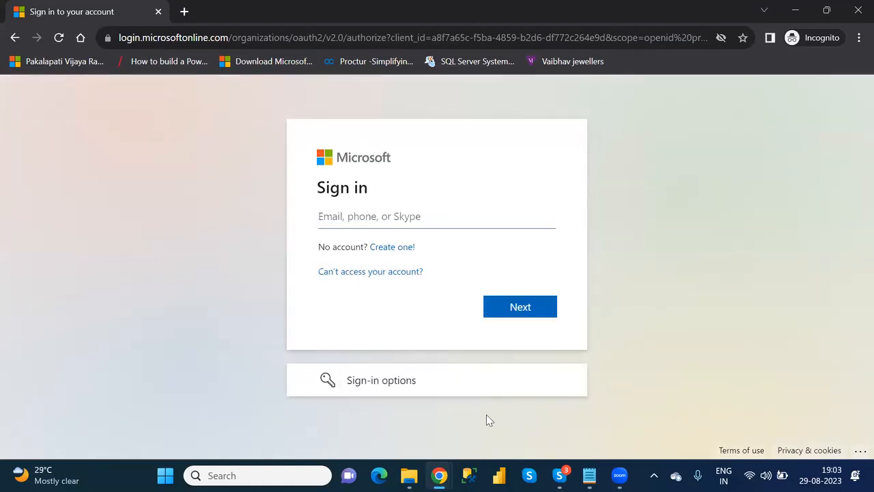
Open Sticky Notes and copy the account e-mail listed under Power apps Nareshit_B1.
key("super")
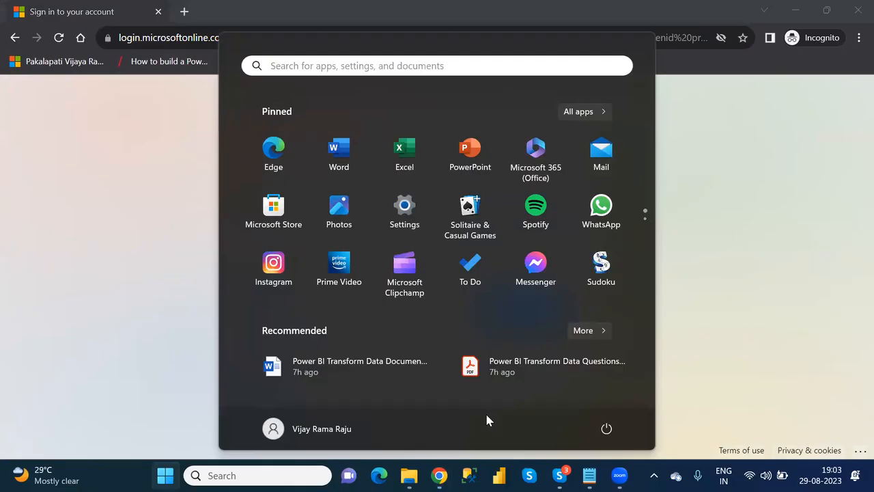
type("st")
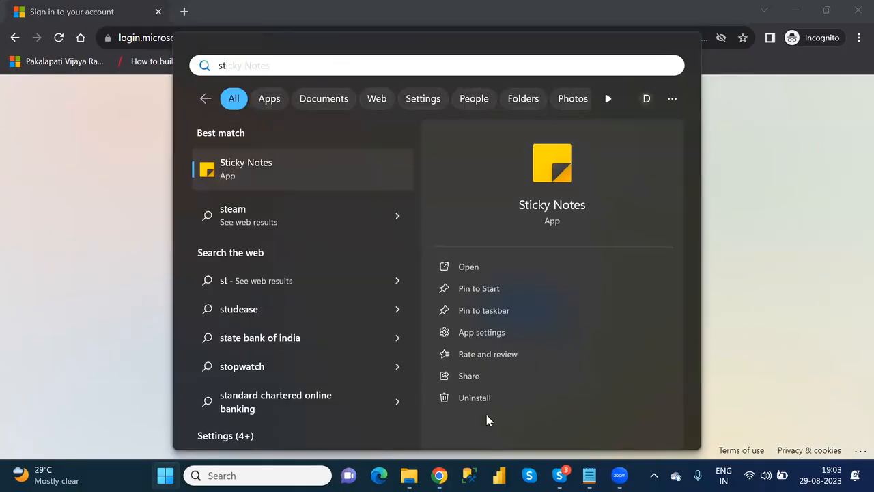
key("Return")
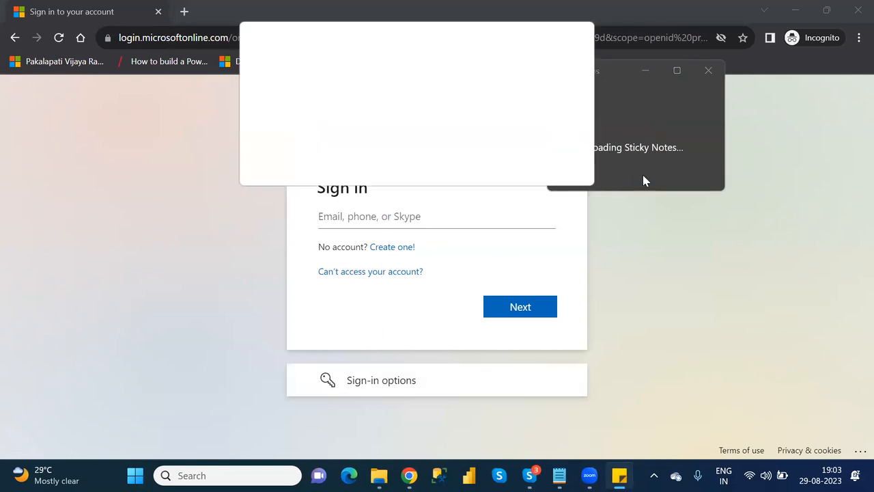
left_click(443, 144)
left_click_drag(441, 144, 249, 142)
key("ctrl+c")
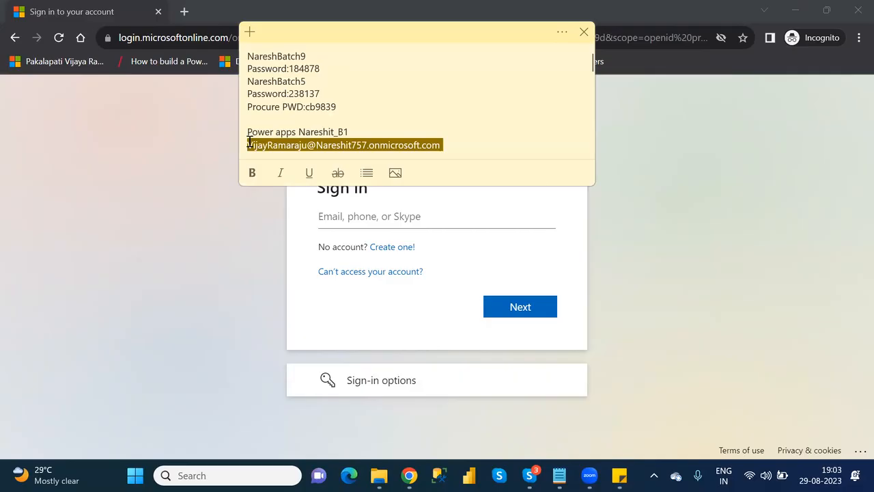
Return to the Microsoft sign-in page, paste the copied account e-mail, and continue to the password page.
left_click(373, 218)
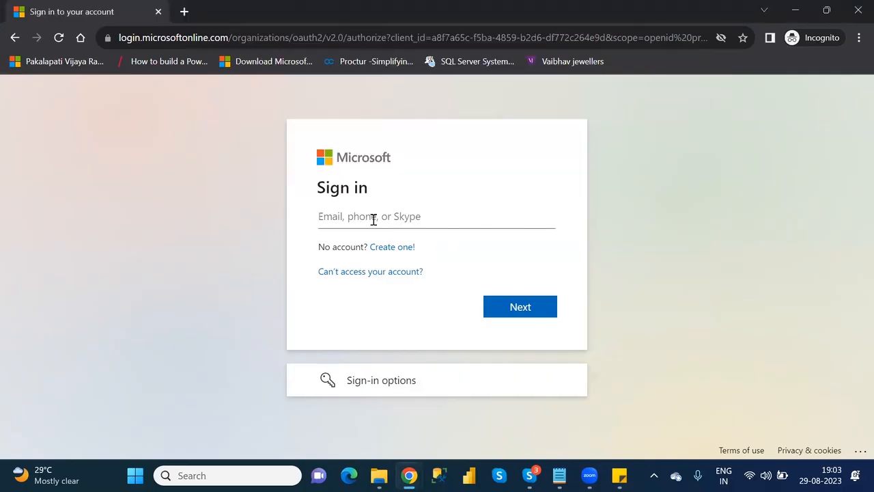
key("ctrl+v")
left_click(523, 313)
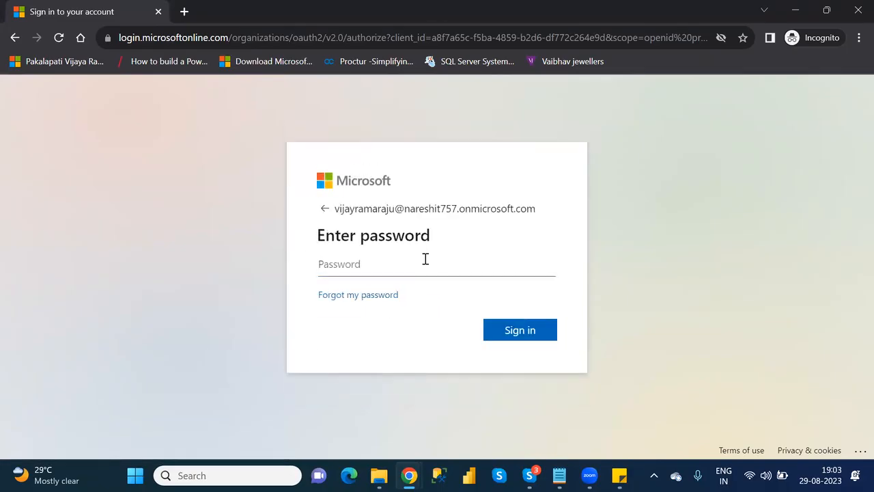
Enter the account password, submit it, and choose to stay signed in.
type("•••••")
key("BackSpace")
type("•••••••••••")
key("Return")
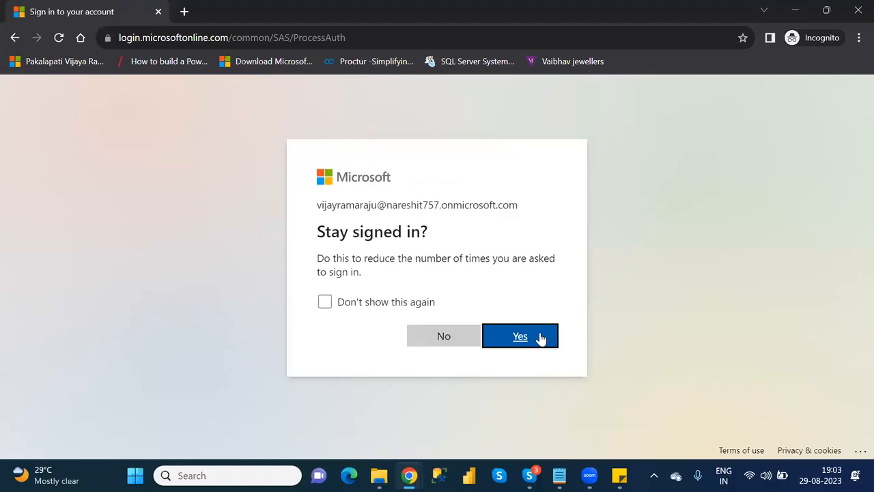
left_click(541, 336)
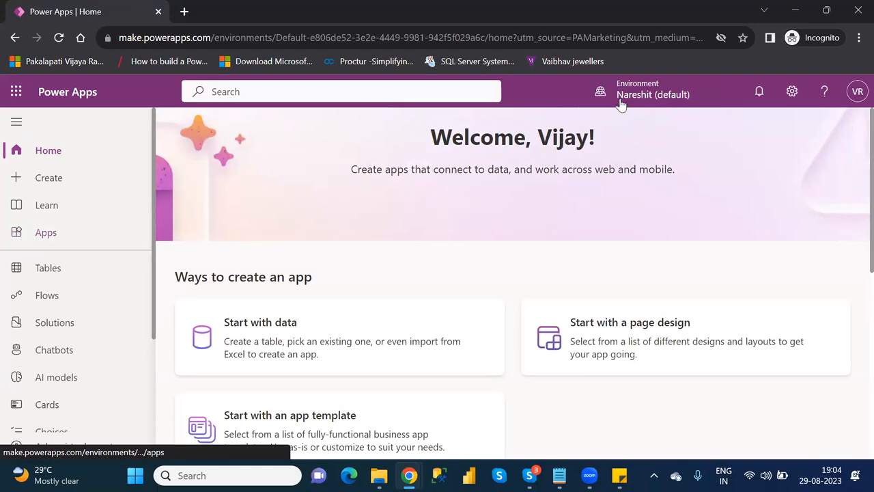
Switch to the NareshIT_B1 environment and open Customer_DefaultCanvasApp for editing, skipping the Power Apps Studio welcome dialog.
left_click(626, 99)
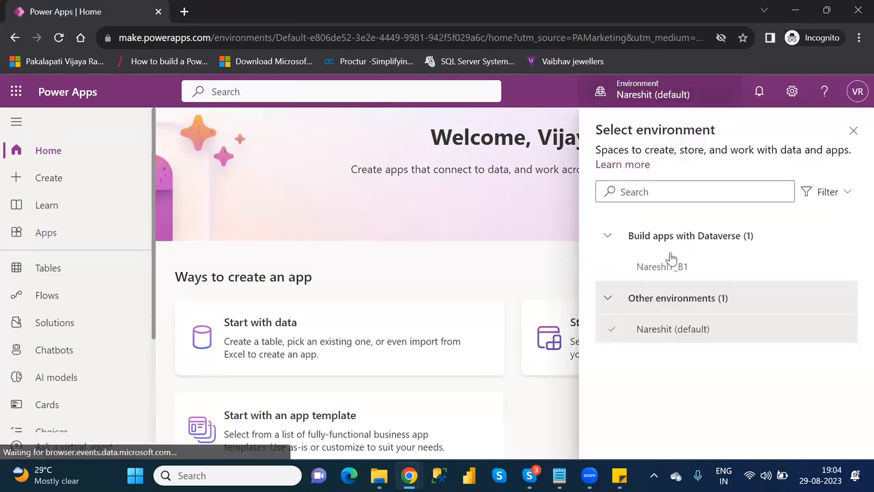
left_click(676, 267)
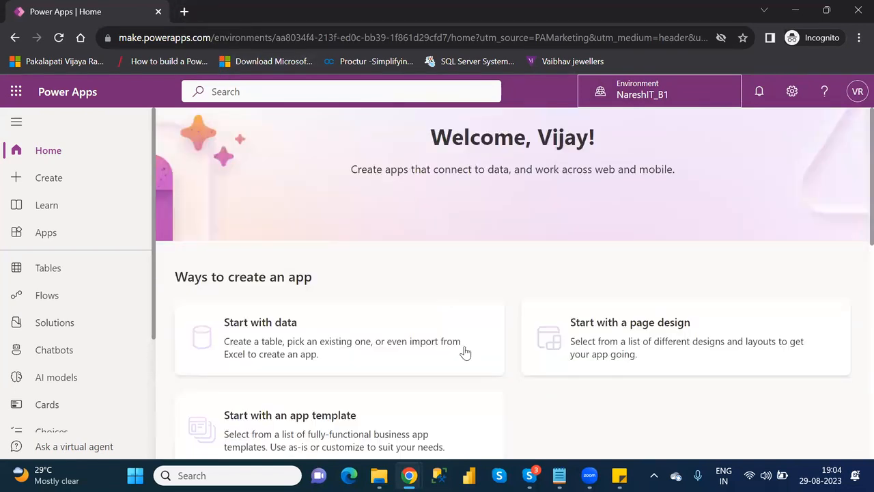
left_click(53, 235)
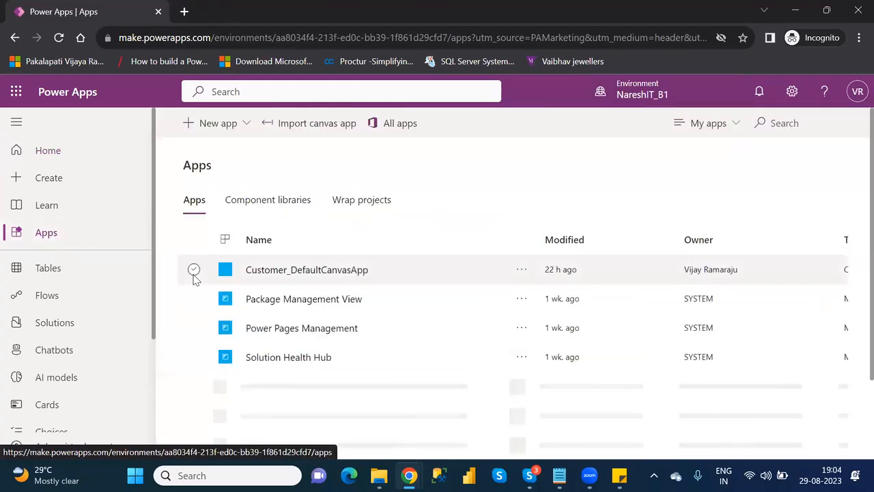
left_click(194, 270)
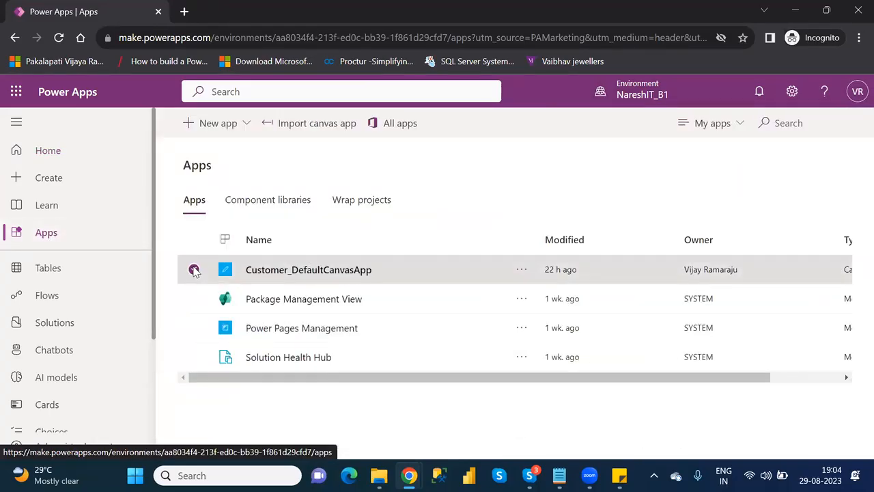
left_click(279, 125)
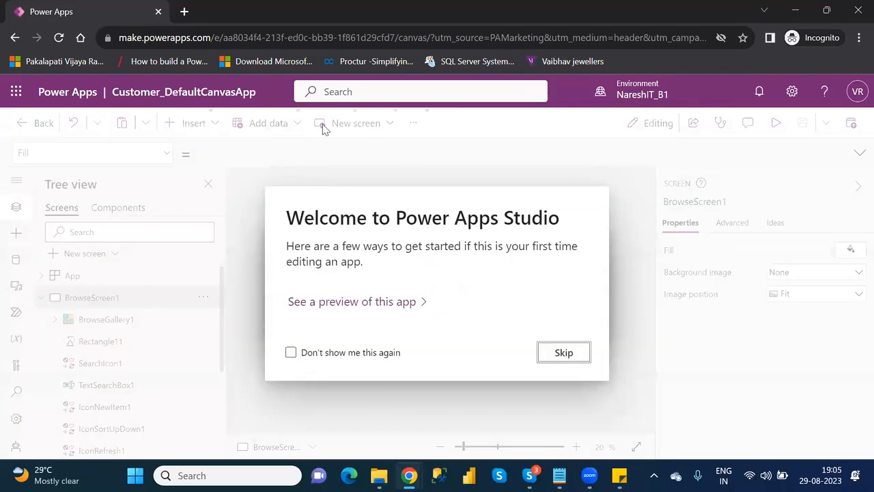
left_click(574, 358)
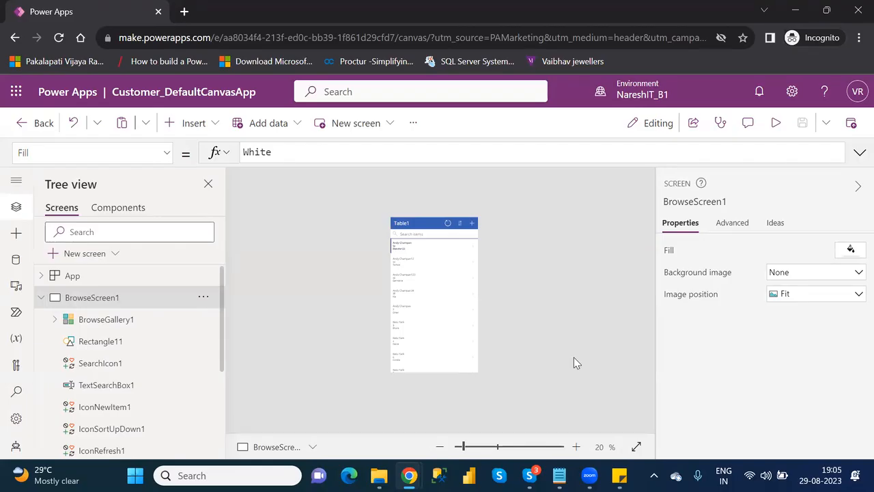
Collapse BrowseScreen1 in the screen tree and open Screen4 on the canvas.
left_click(469, 447)
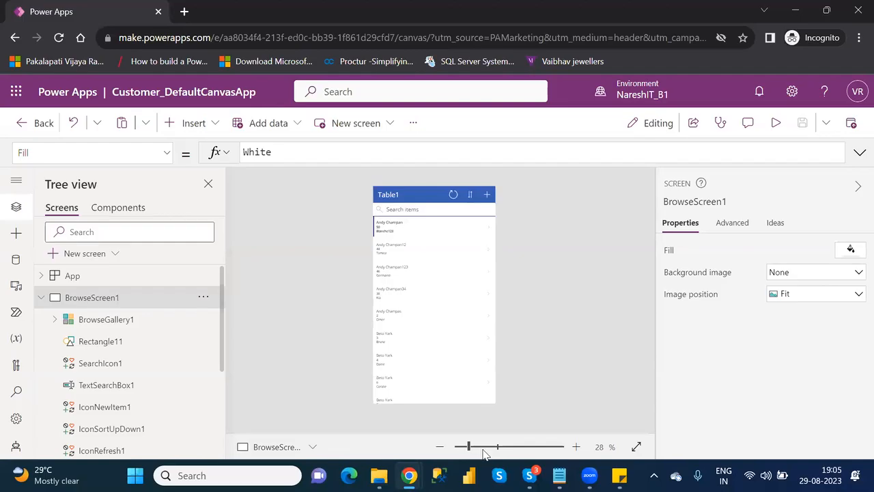
left_click(483, 448)
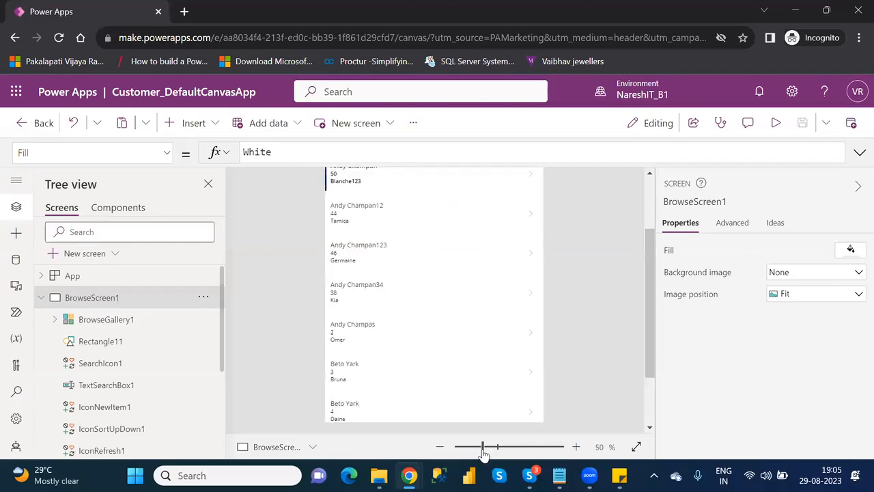
left_click(650, 197)
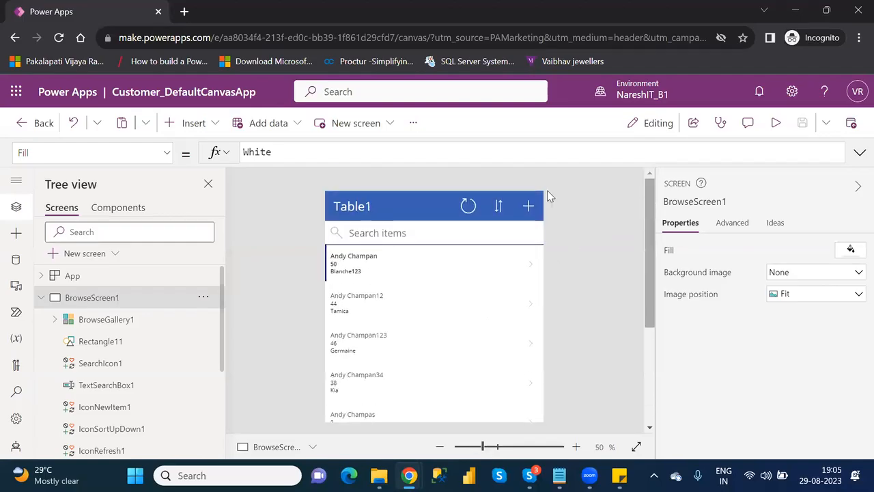
left_click(41, 297)
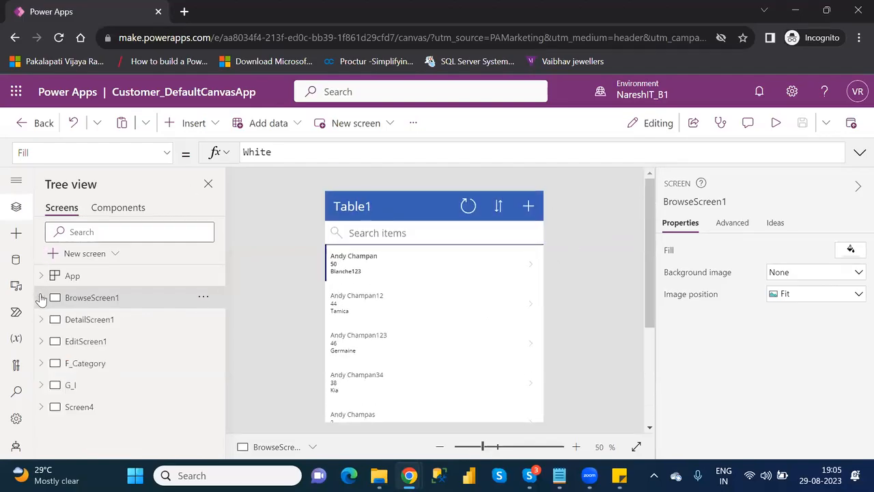
left_click(71, 386)
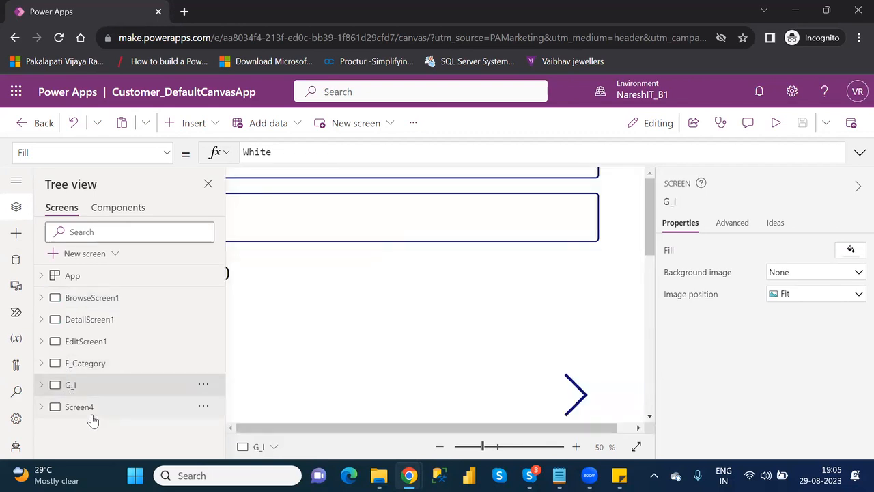
left_click(86, 412)
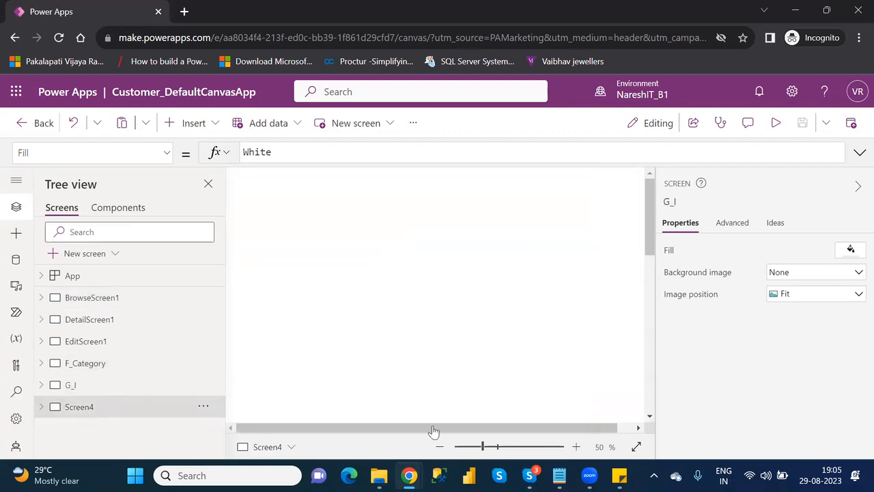
left_click_drag(482, 451, 477, 451)
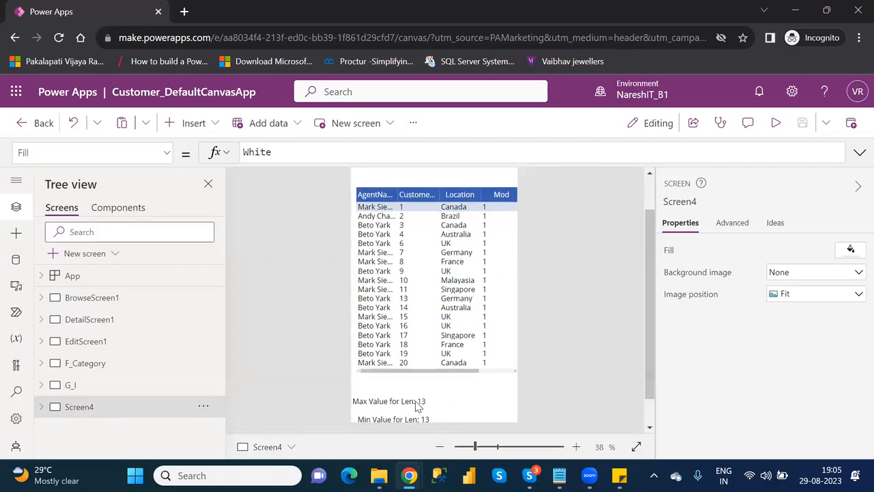
Remove the DataTable5.Selected.Len argument and the closing parenthesis from the Max formula of the Max Value label on Screen4.
left_click(417, 406)
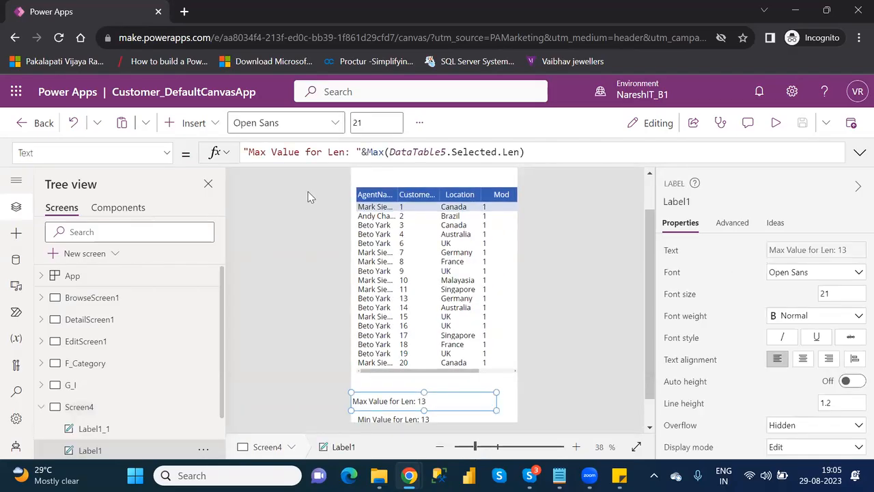
left_click(521, 151)
left_click_drag(460, 148, 387, 152)
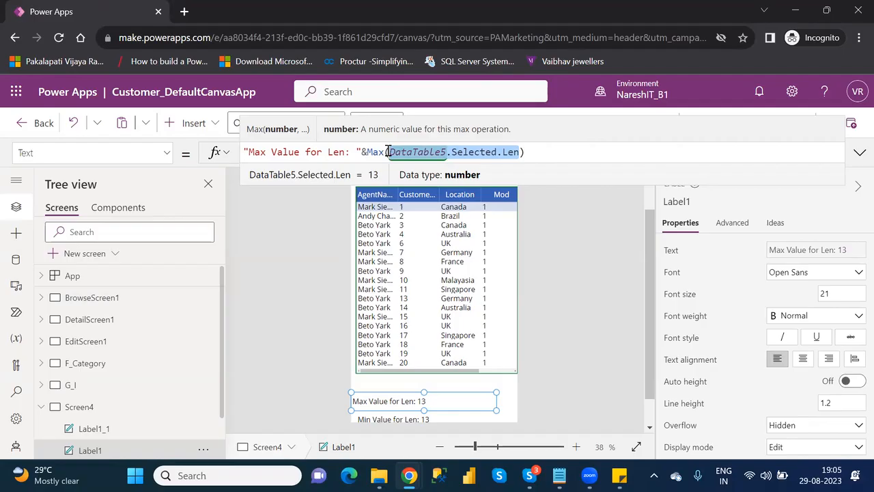
key("BackSpace")
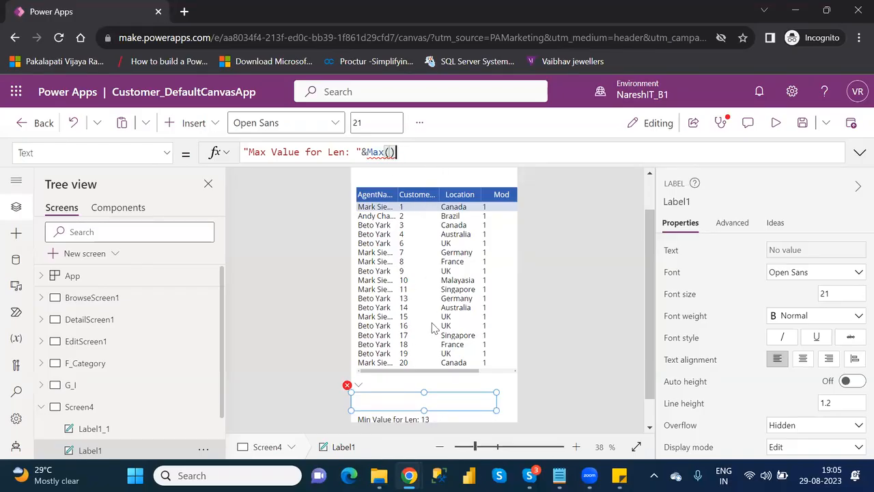
left_click(400, 152)
key("BackSpace")
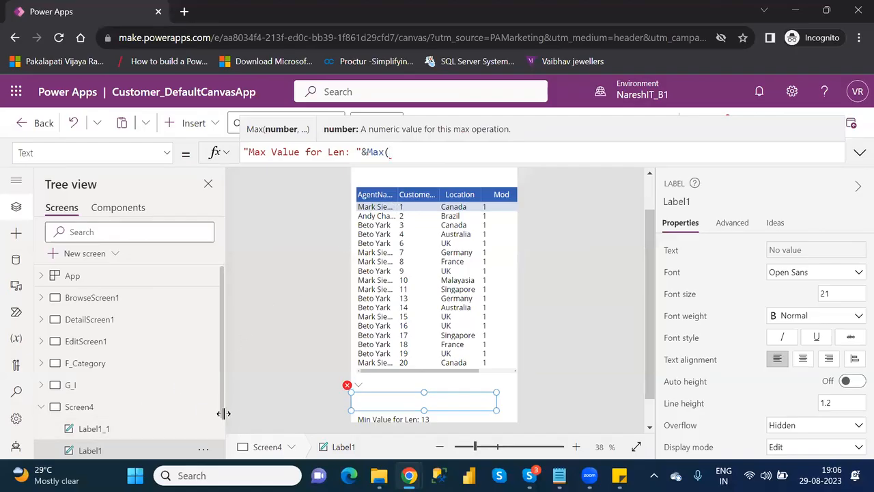
Inspect the Items formula of DataTable5 to identify its source table, and reselect the Max Value label.
left_click_drag(222, 412, 227, 447)
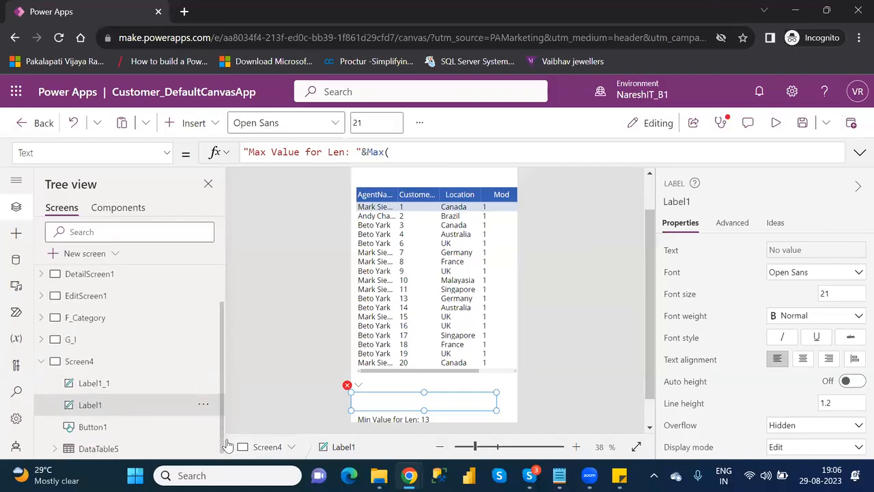
left_click(110, 449)
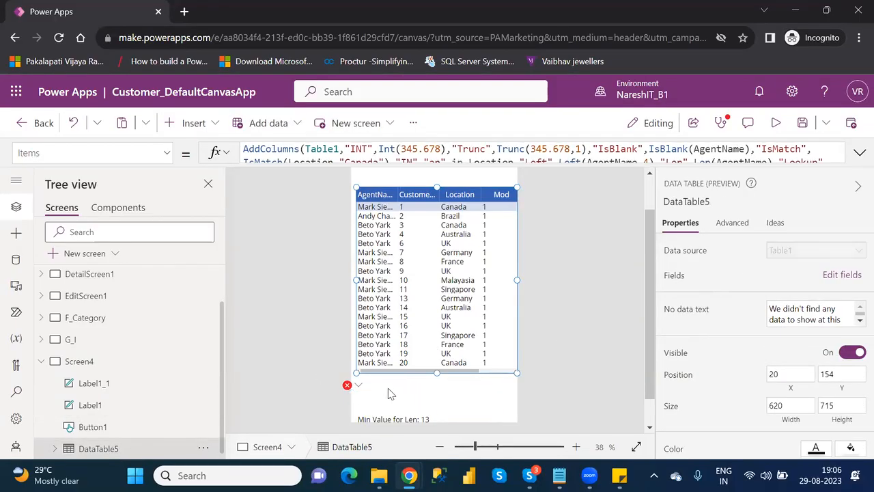
left_click(371, 400)
left_click(360, 398)
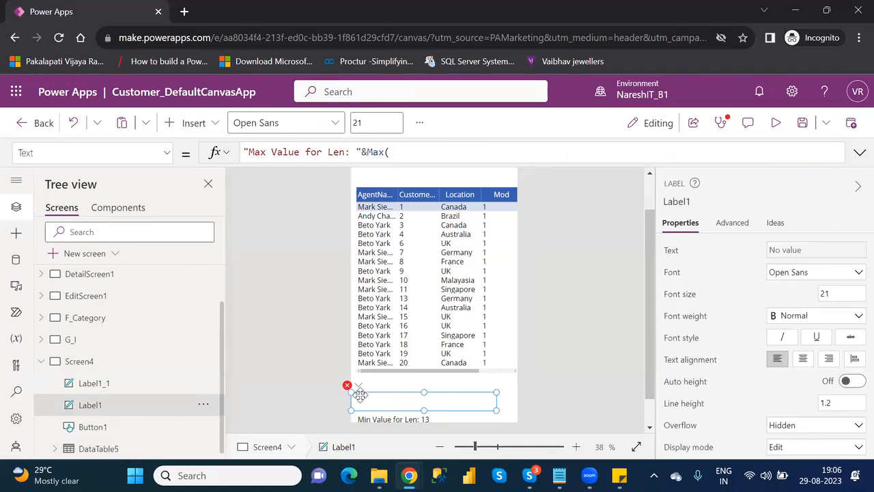
Complete the Max Value label's formula as Max(Table1,CustomerNumber).
left_click(408, 152)
type("table")
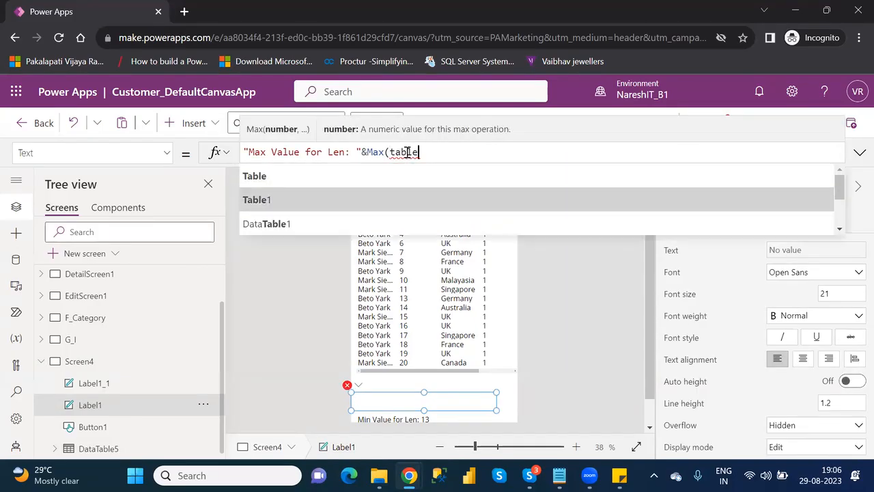
key("Tab")
type(",")
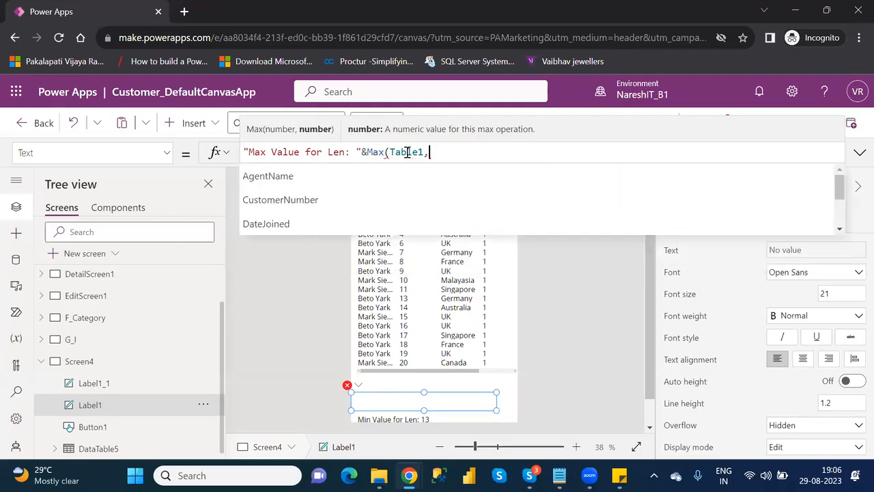
key("Down")
key("Down")
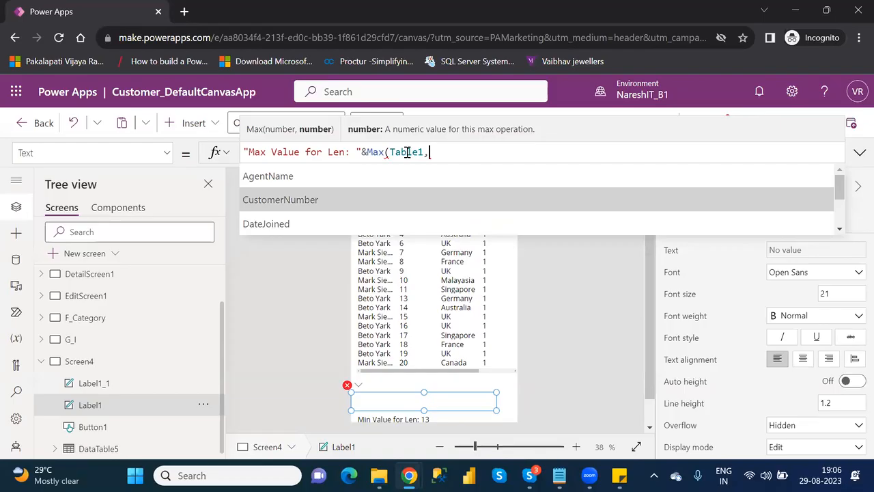
key("Tab")
type(")")
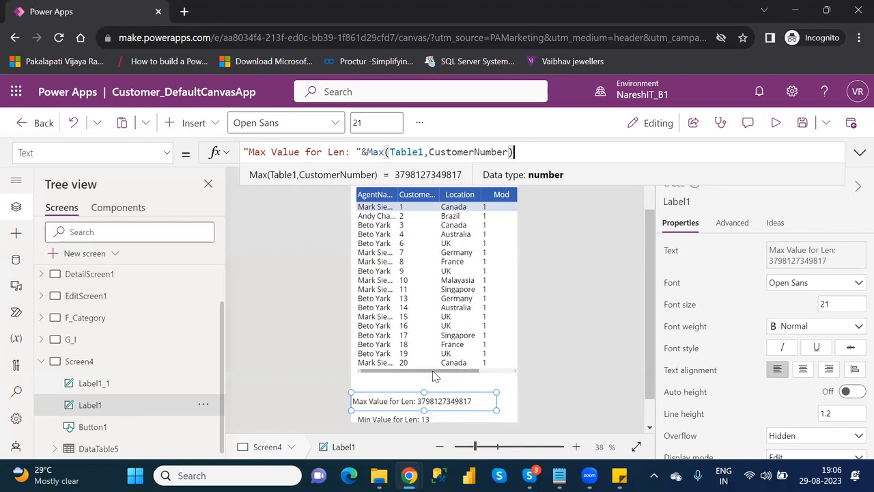
Open the Customers workbook from the personal OneDrive folder, maximize it, and locate the largest CustomerNumber entry near the table's end.
left_click(379, 476)
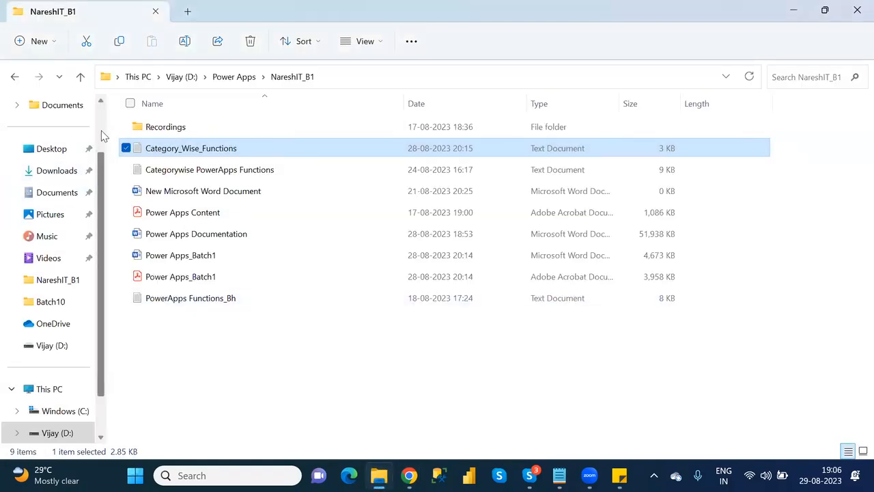
scroll(102, 134, "up", 2)
left_click(60, 124)
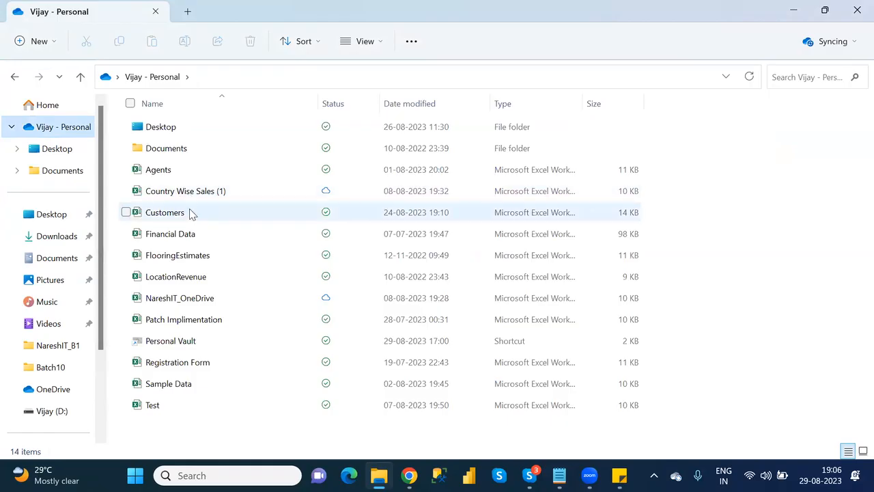
double_click(182, 217)
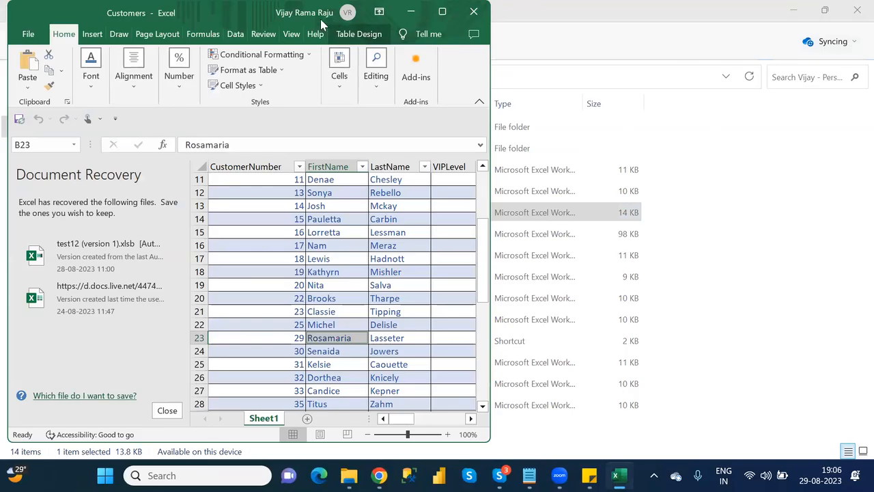
double_click(241, 14)
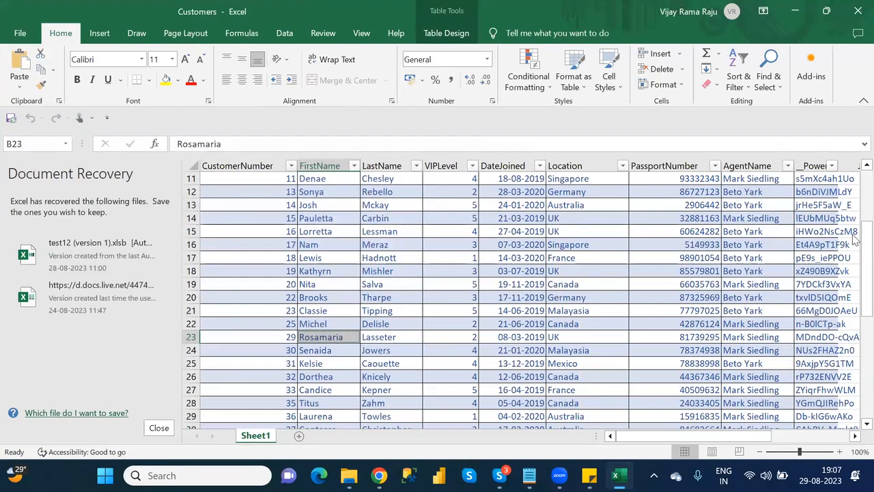
left_click_drag(854, 252, 854, 378)
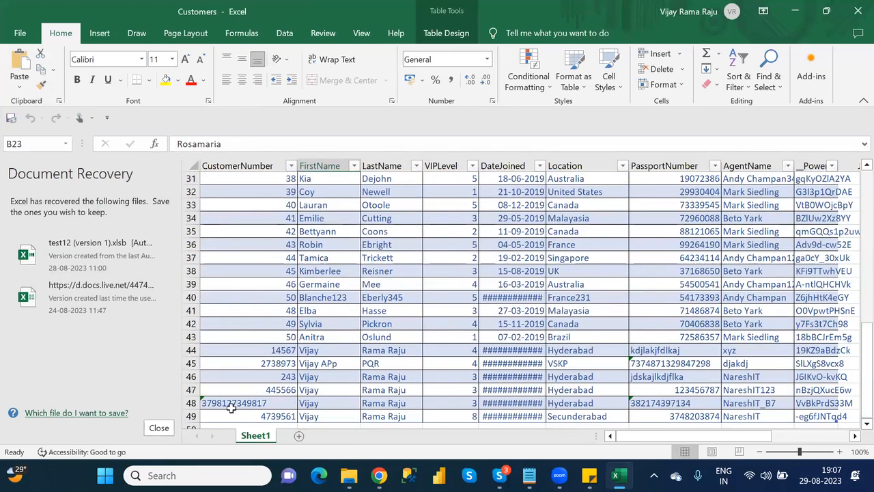
left_click(232, 407)
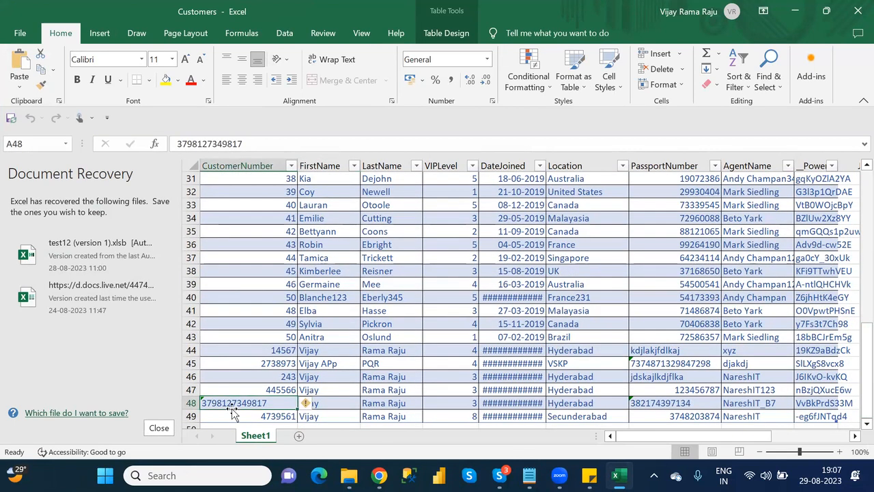
Switch from the Customers workbook back to Power Apps Studio in the browser.
key("alt+Tab")
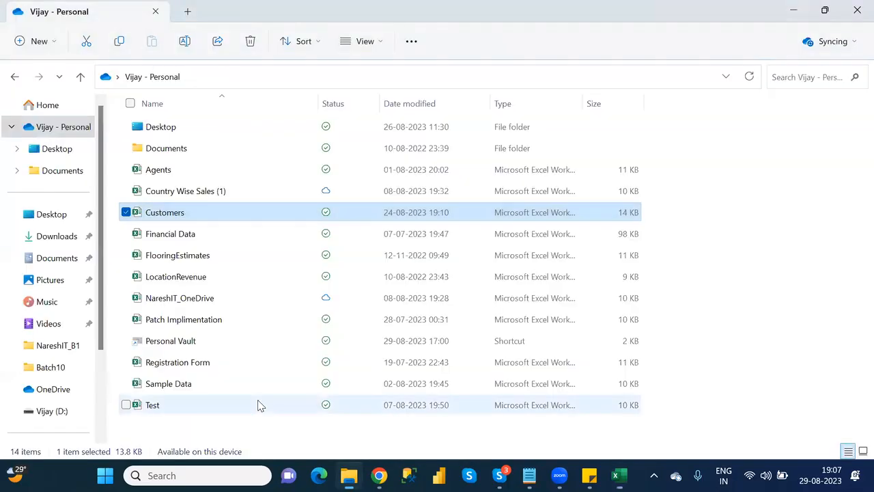
key("alt+Tab")
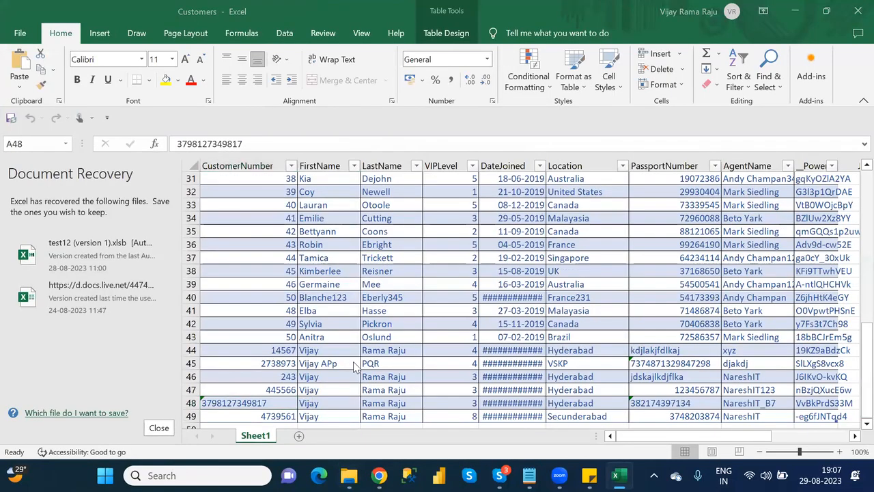
key("alt+Tab")
key("Tab")
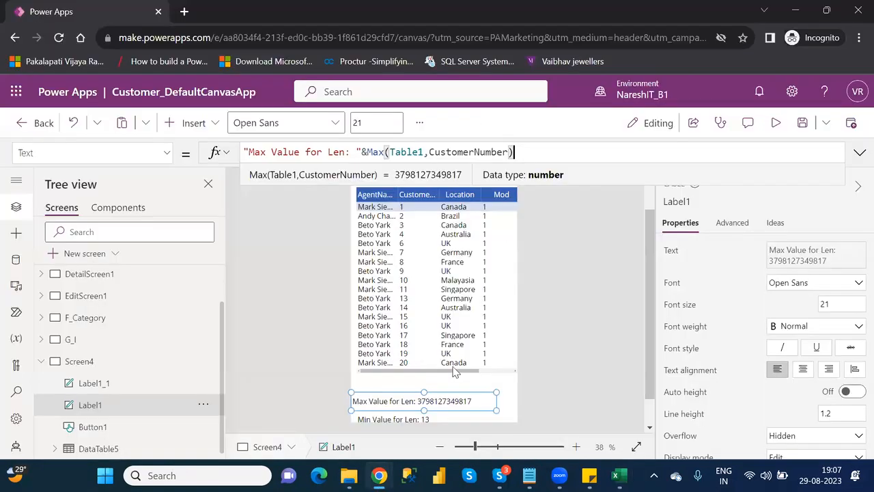
Replace the DataTable5.Selected.Len argument in the Min Value label's formula to make it Min(Table1,CustomerNumber).
left_click(438, 420)
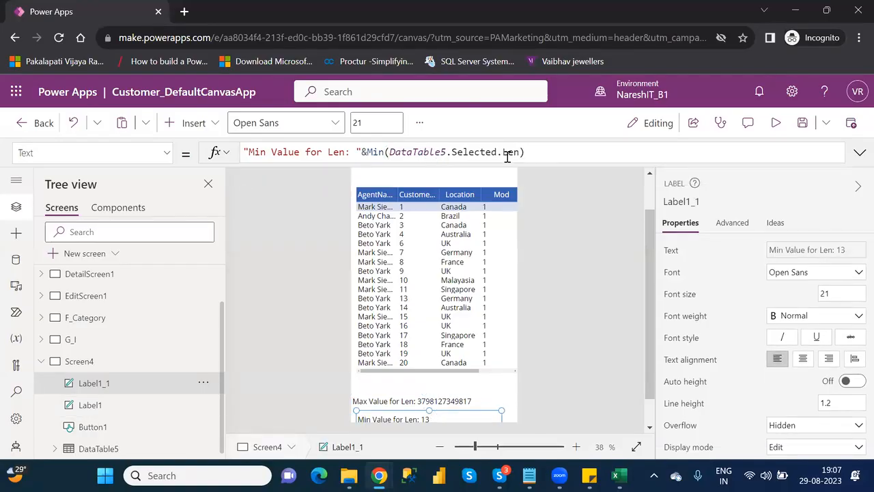
left_click_drag(521, 152, 392, 151)
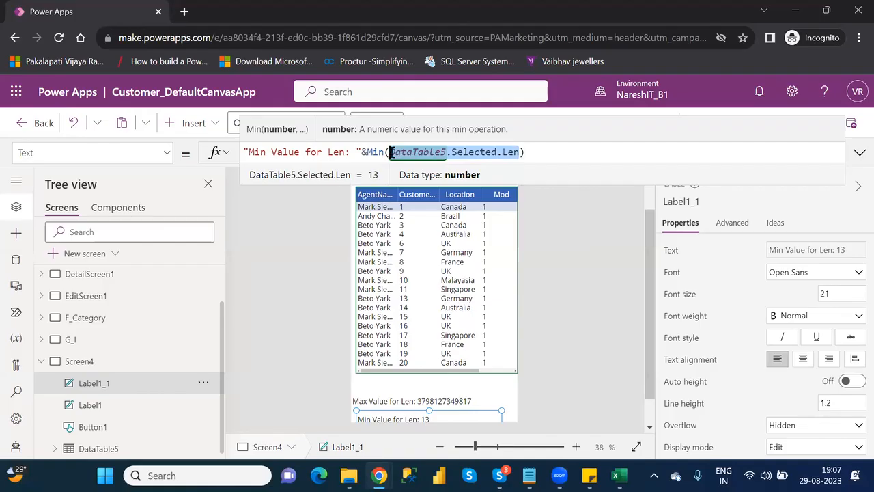
type("Table")
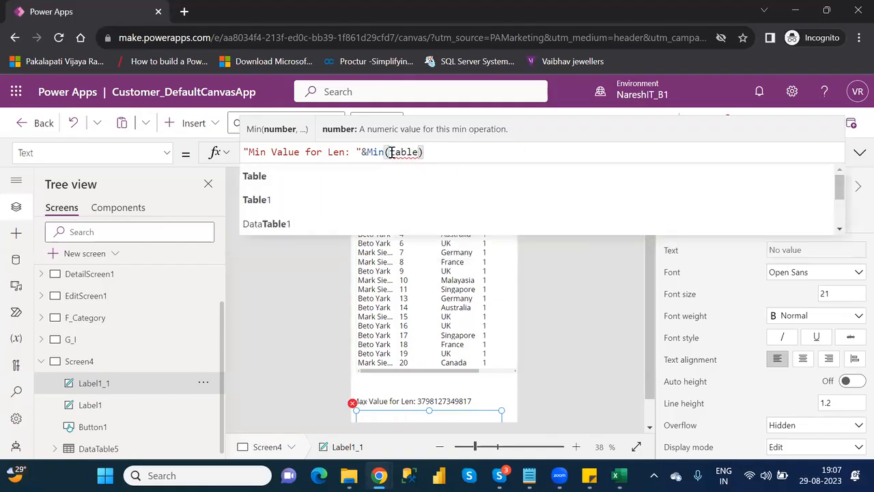
key("Down")
key("Return")
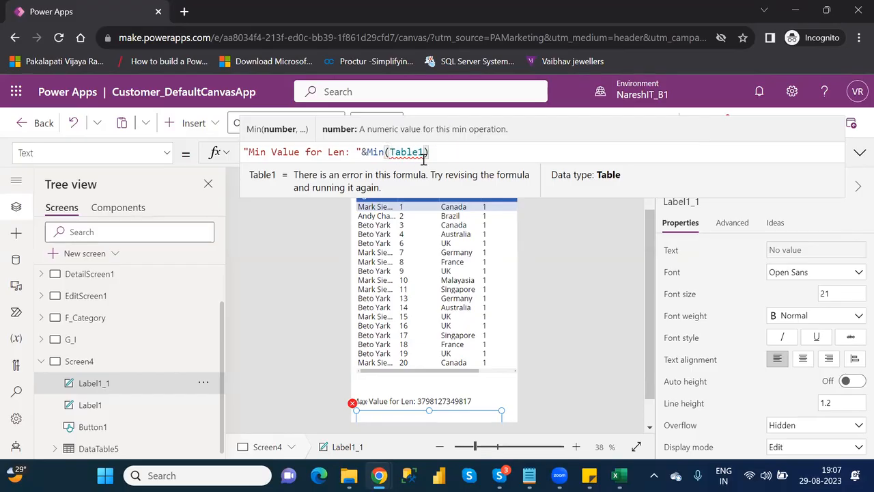
left_click(423, 156)
type(",")
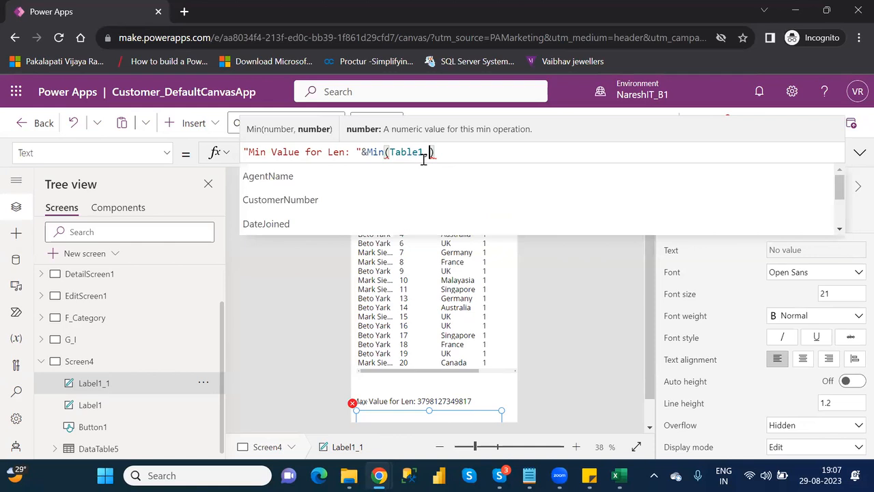
key("Down")
key("Tab")
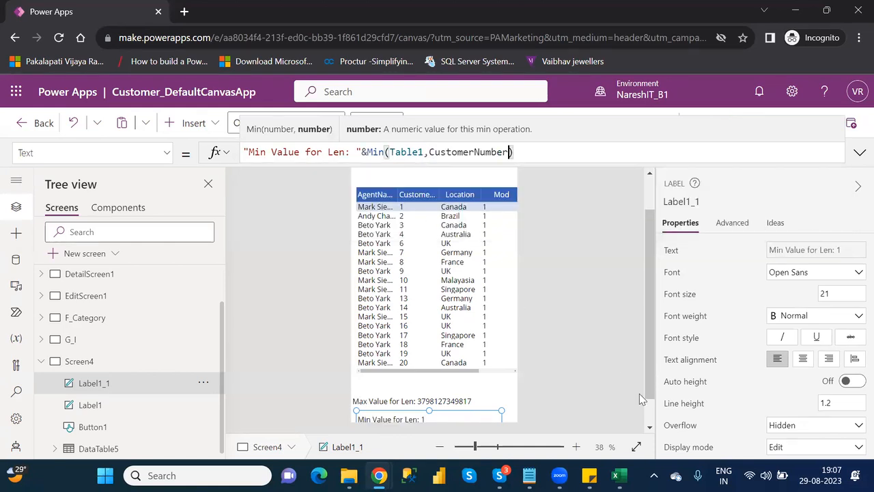
left_click_drag(651, 383, 653, 424)
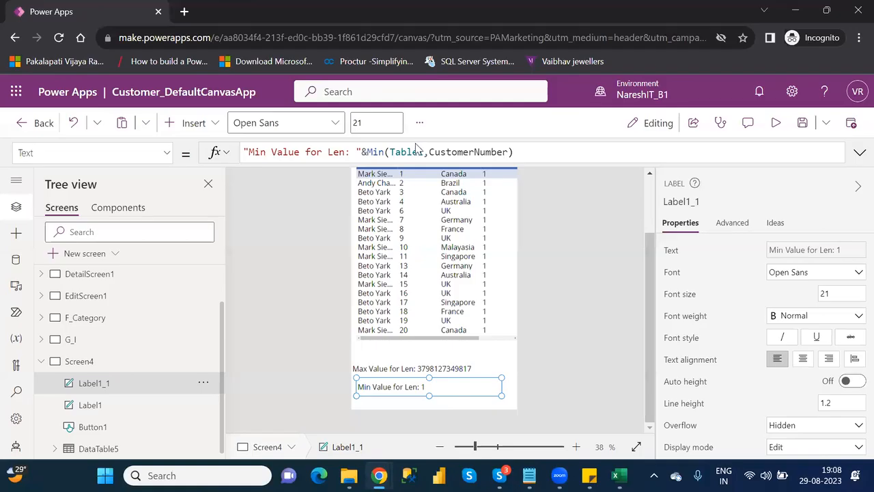
left_click(394, 370)
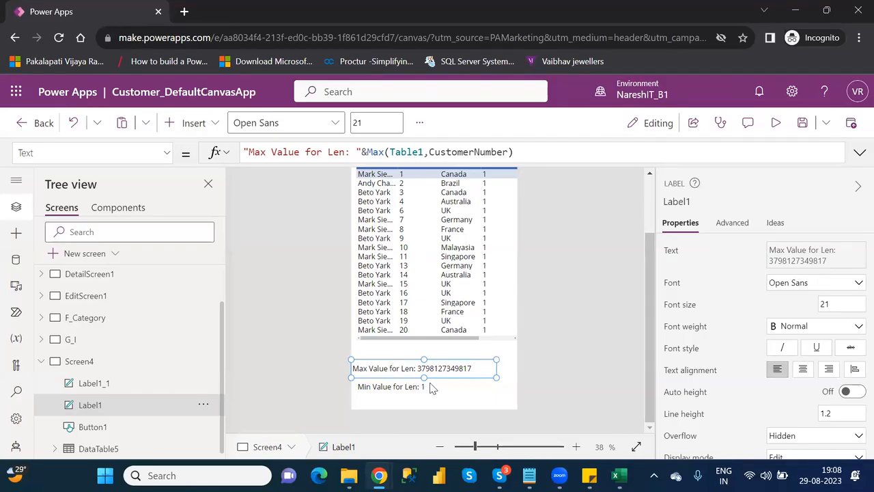
left_click(195, 124)
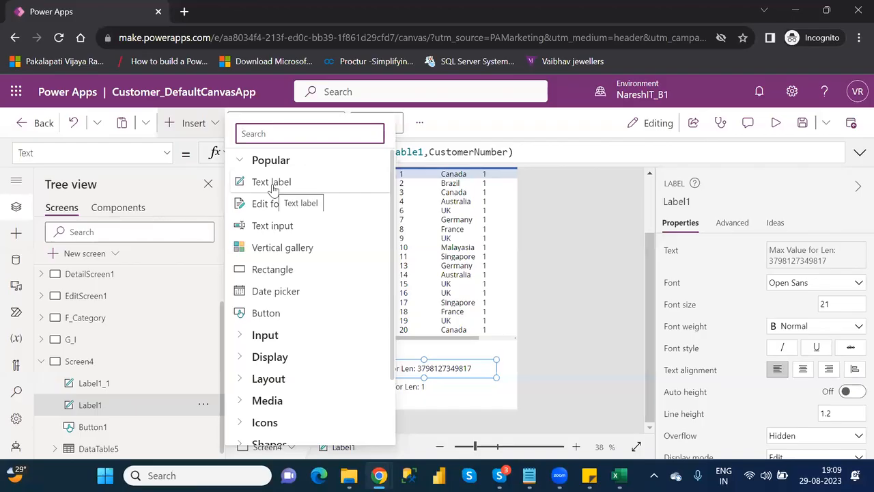
left_click(514, 379)
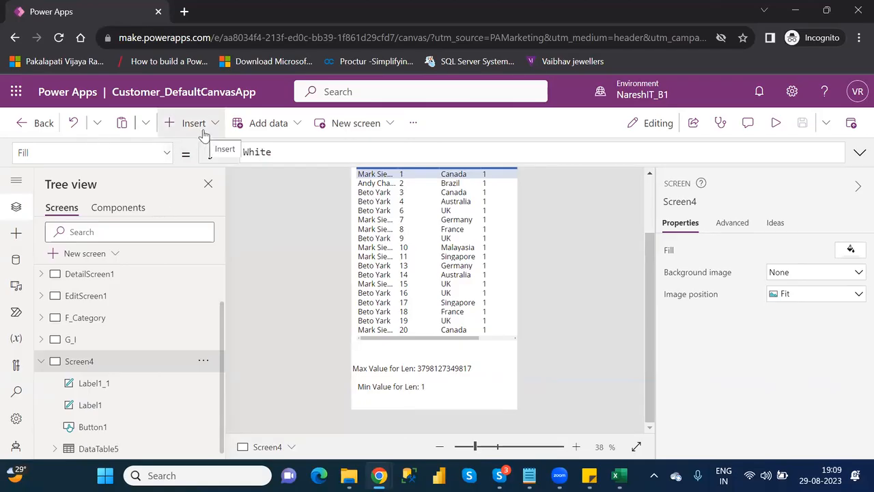
Examine the Max Value label's formula: the Max call, its Table1 and CustomerNumber arguments, and the text prefix.
left_click(445, 367)
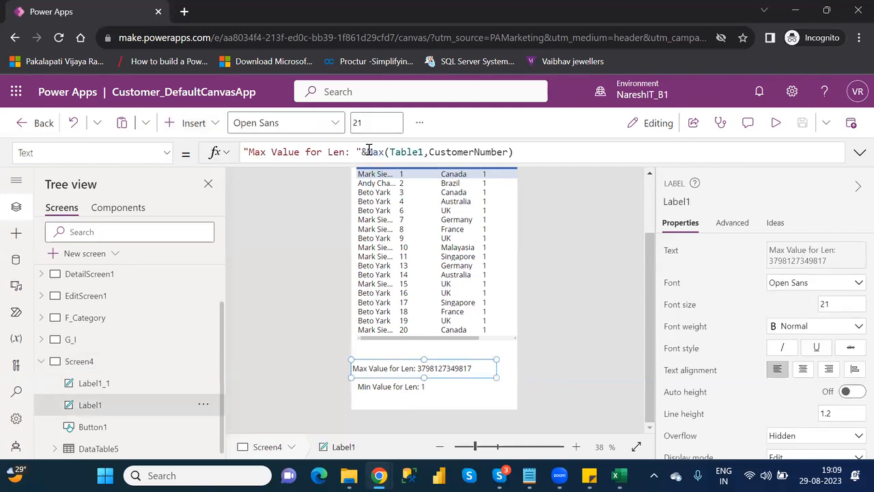
left_click_drag(367, 152, 520, 152)
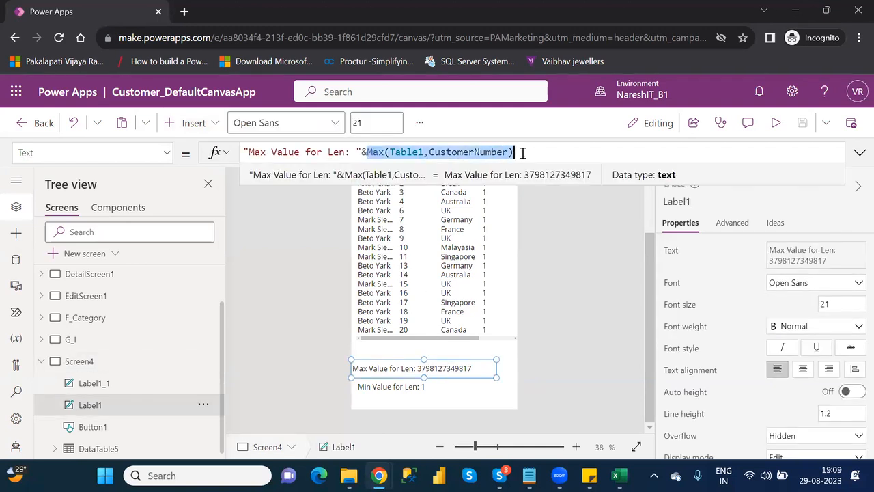
double_click(404, 153)
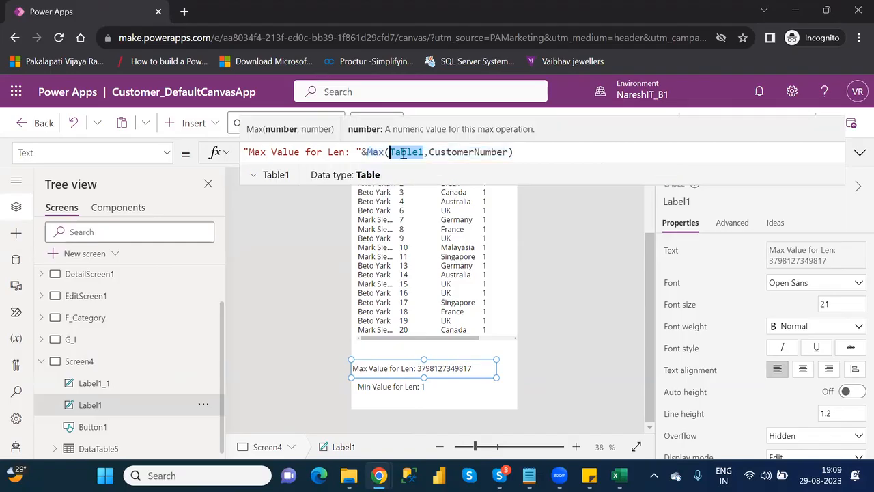
double_click(465, 153)
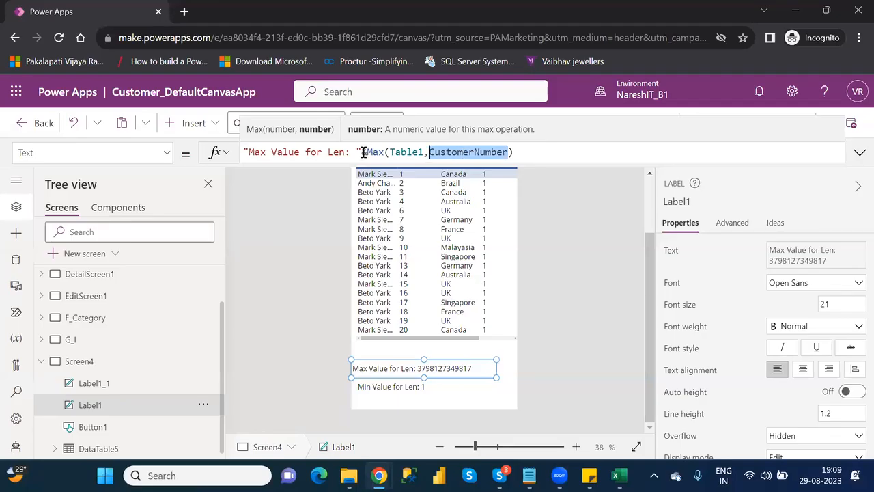
left_click_drag(364, 152, 246, 150)
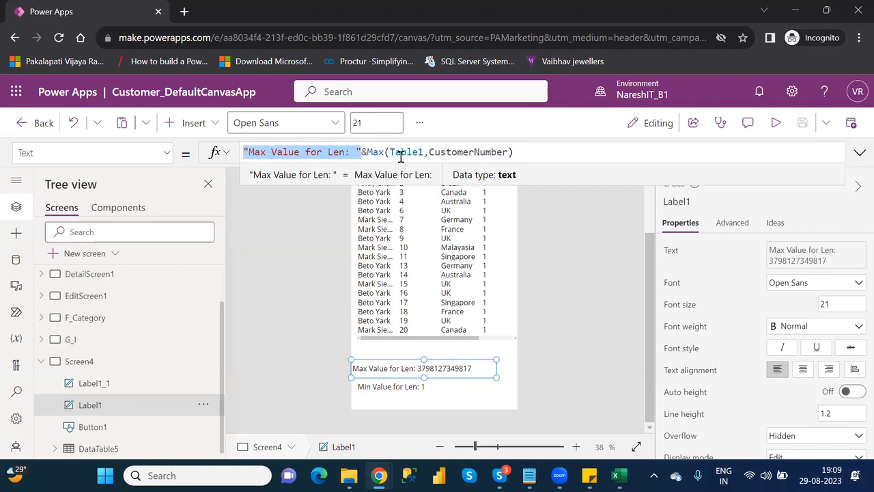
Compare the Max Value label's formula with the Min Value label's formula on Screen4.
left_click(367, 152)
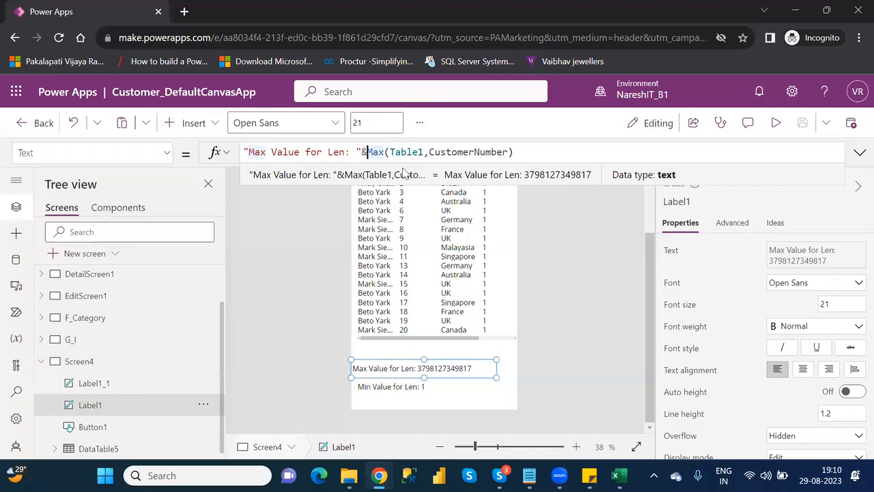
left_click(417, 387)
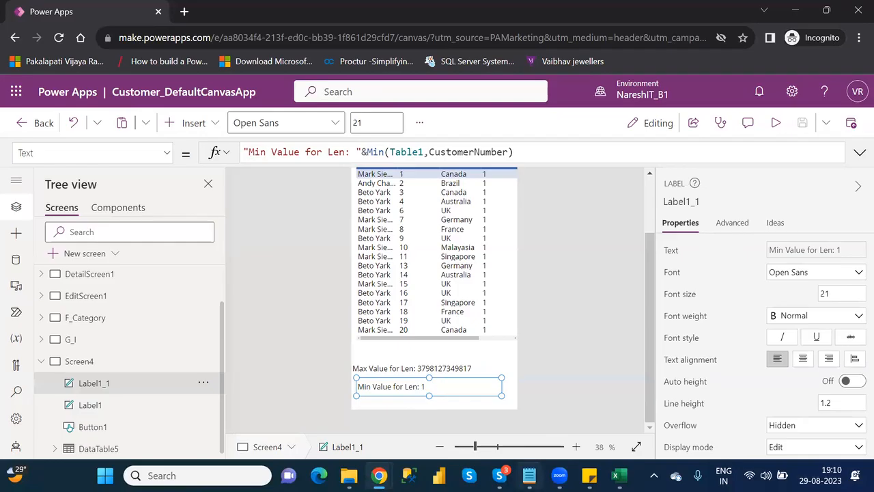
Switch to the Category_Wise_Functions notes in Notepad and review the M category functions, from Max through Month.
left_click(530, 476)
left_click(167, 261)
key("Down")
key("Down")
key("Down")
key("Down")
key("Down")
key("Down")
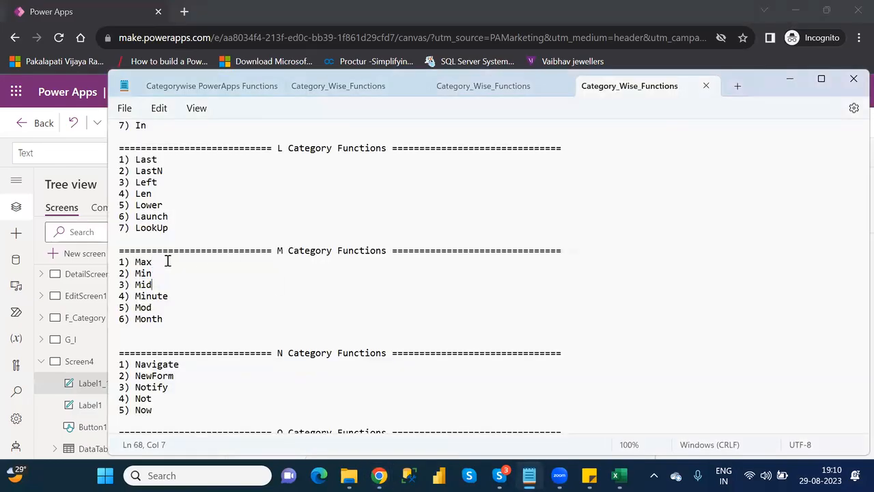
key("Down")
key("Down")
key("Down")
key("Down")
double_click(152, 286)
double_click(151, 296)
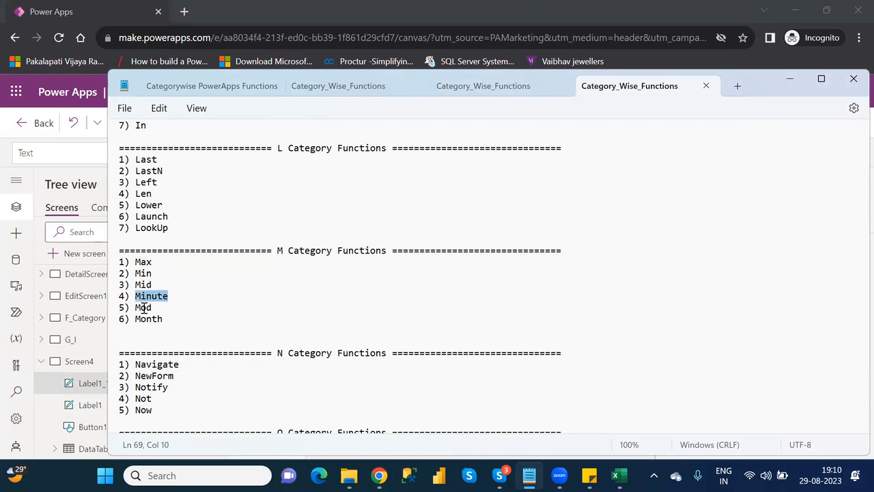
double_click(143, 308)
double_click(148, 320)
Read the N category functions in the notes, focusing on Navigate and NewForm.
key("Down")
key("Down")
key("Down")
key("Down")
key("Down")
key("Down")
key("Down")
key("Down")
key("Down")
key("Down")
key("Down")
key("Down")
key("Down")
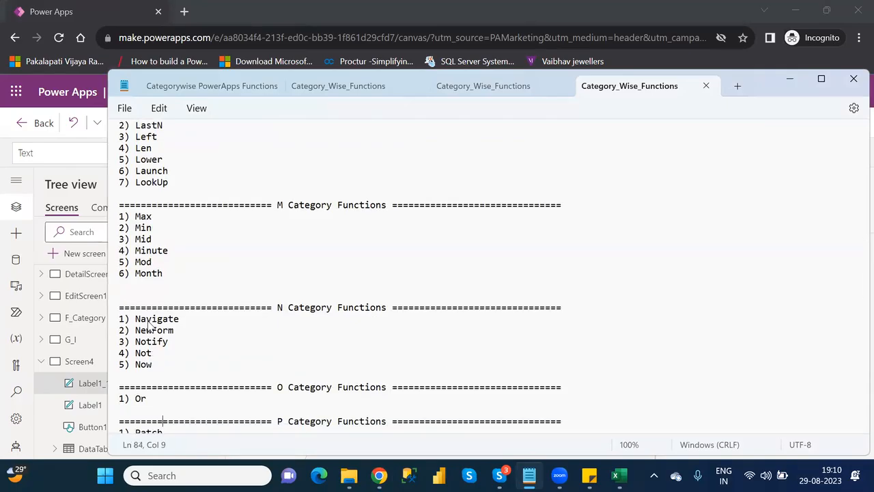
left_click(162, 319)
double_click(162, 319)
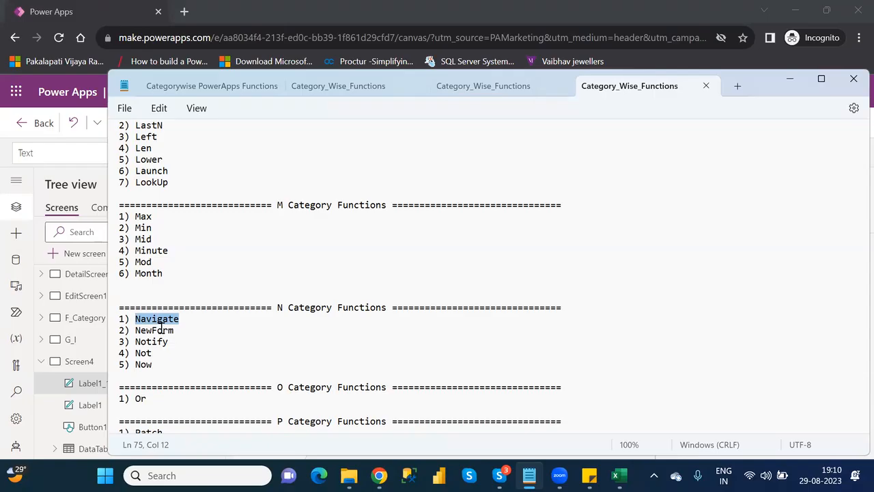
double_click(161, 330)
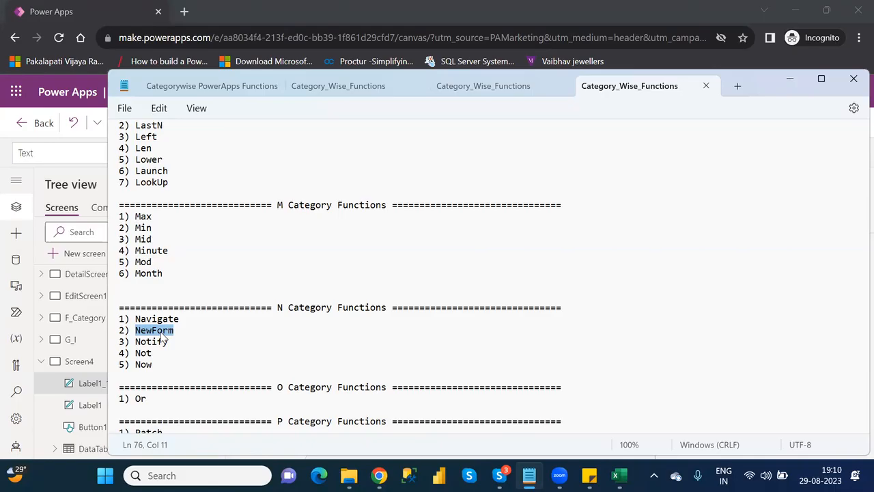
Return to Power Apps Studio, add a blank screen to the app, and rename it DetailScreen.
left_click(789, 82)
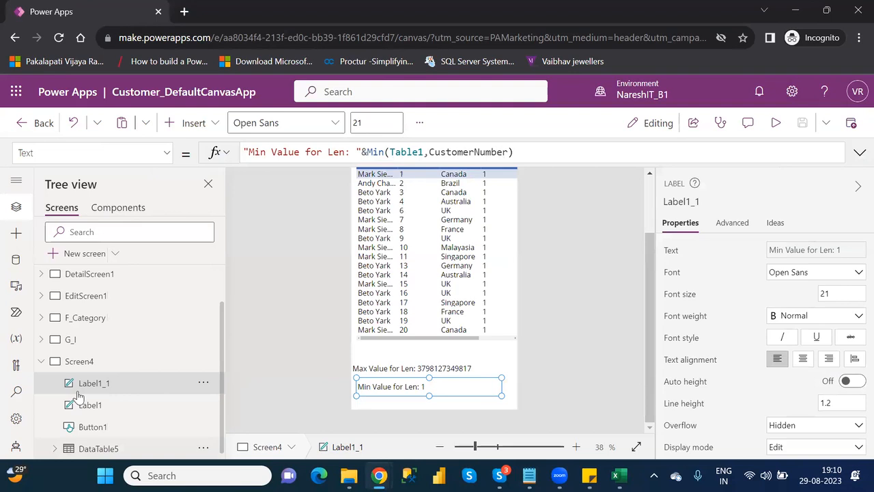
left_click(41, 362)
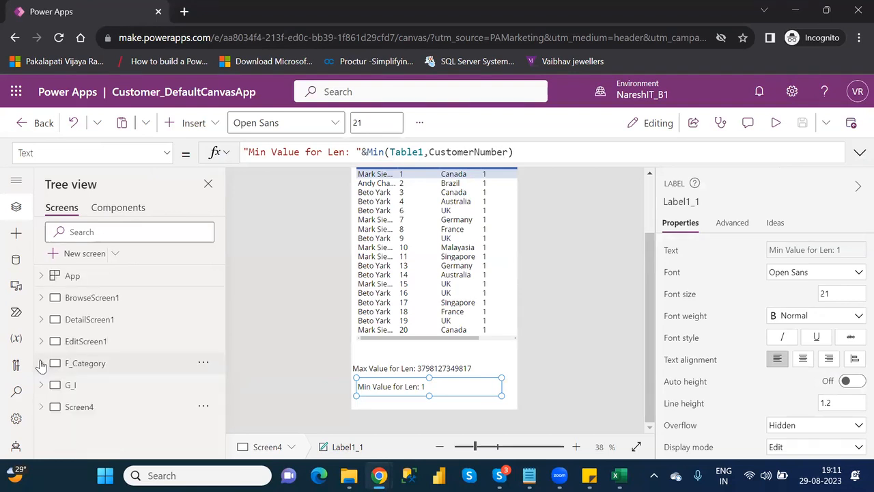
left_click(82, 408)
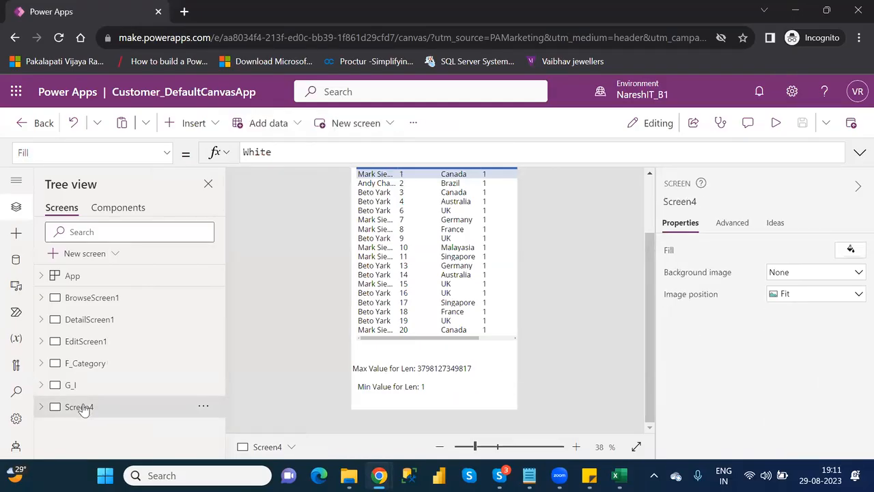
left_click(91, 254)
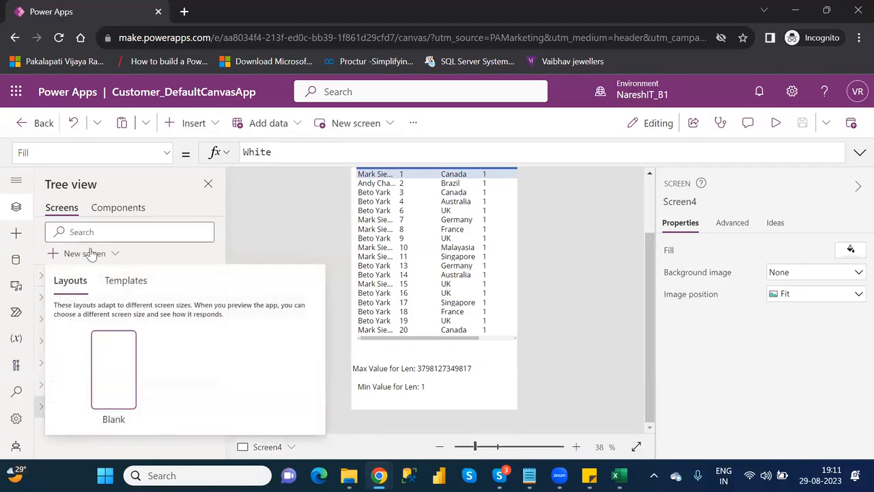
left_click(125, 366)
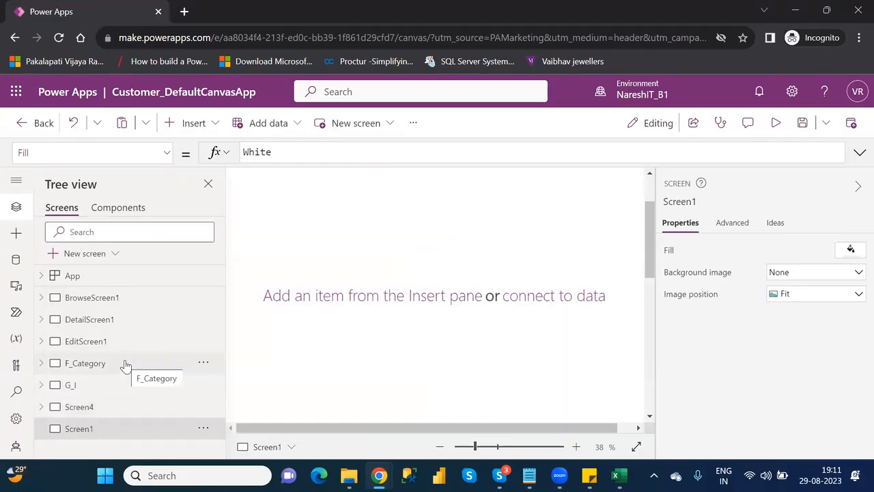
double_click(91, 429)
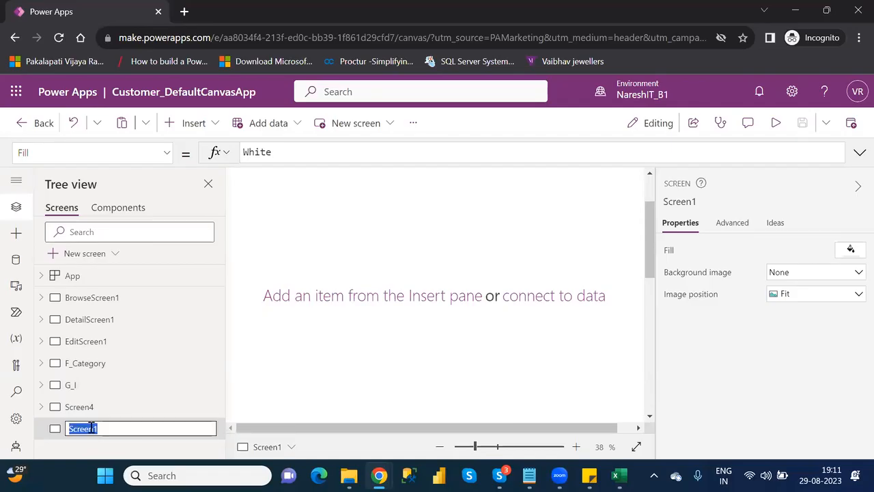
type("DetailScreen")
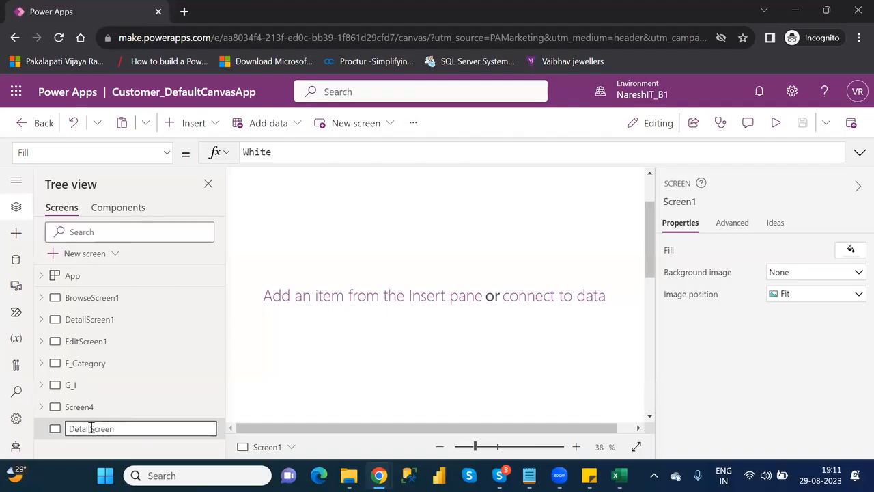
key("Return")
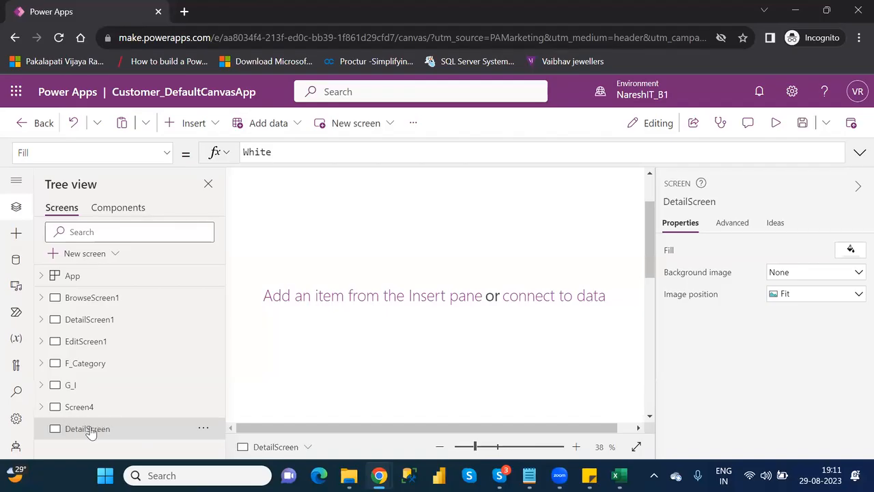
Insert a vertical gallery on DetailScreen and connect it to the Table1 data source.
left_click(484, 448)
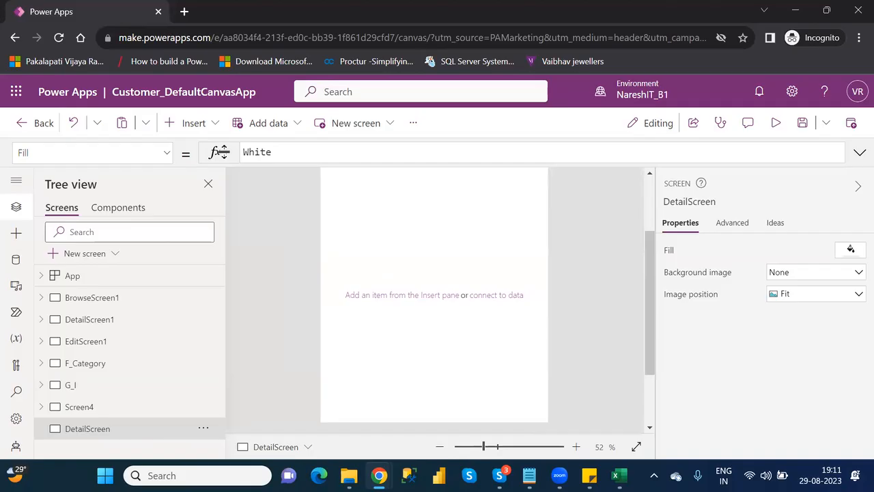
left_click(177, 126)
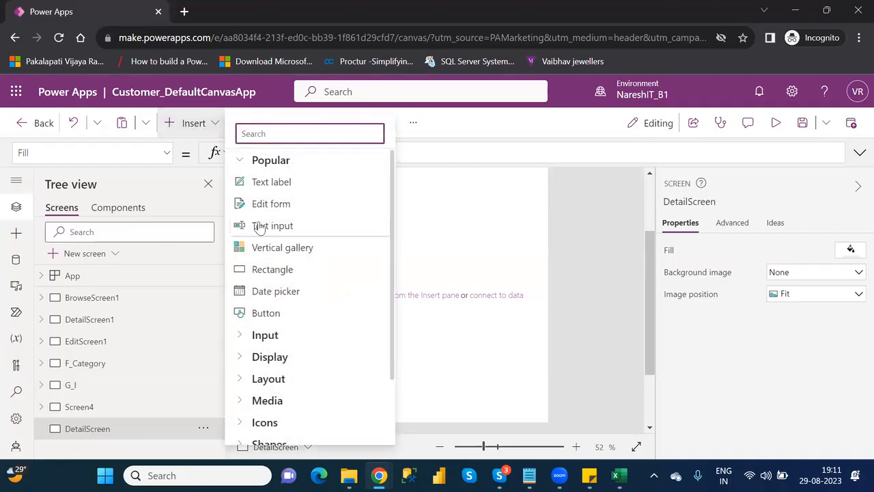
left_click(291, 253)
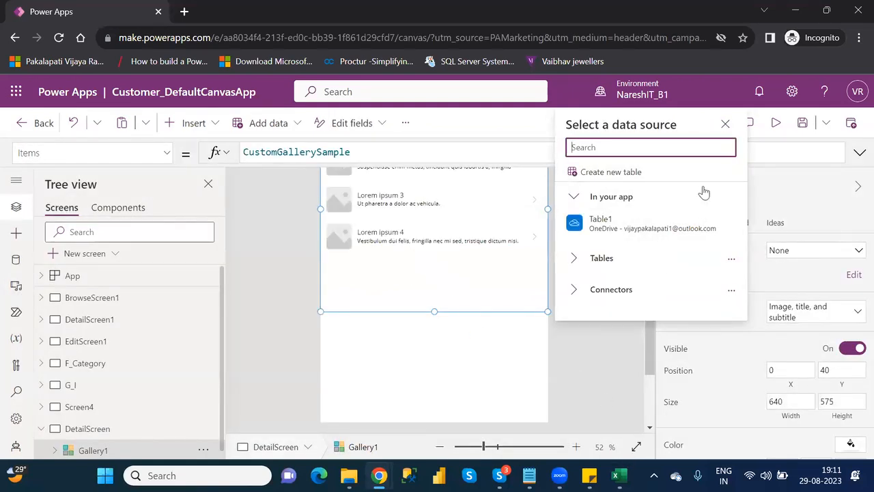
left_click(726, 125)
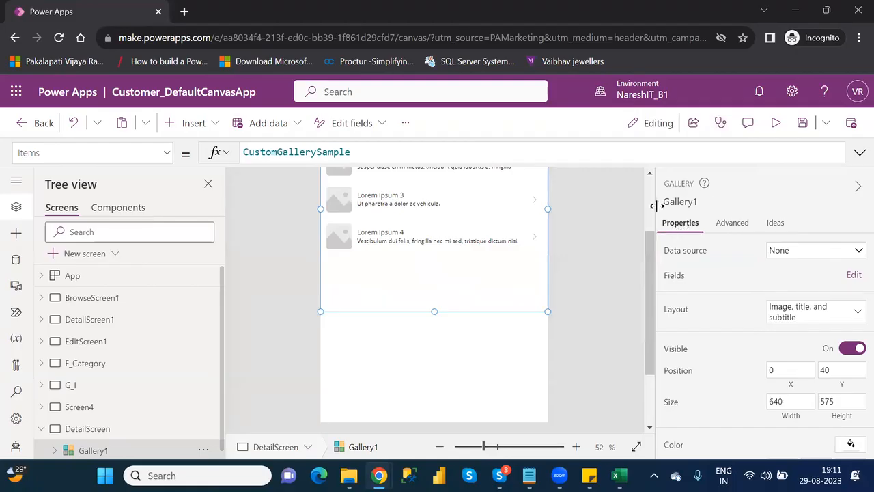
scroll(654, 207, "up", 2)
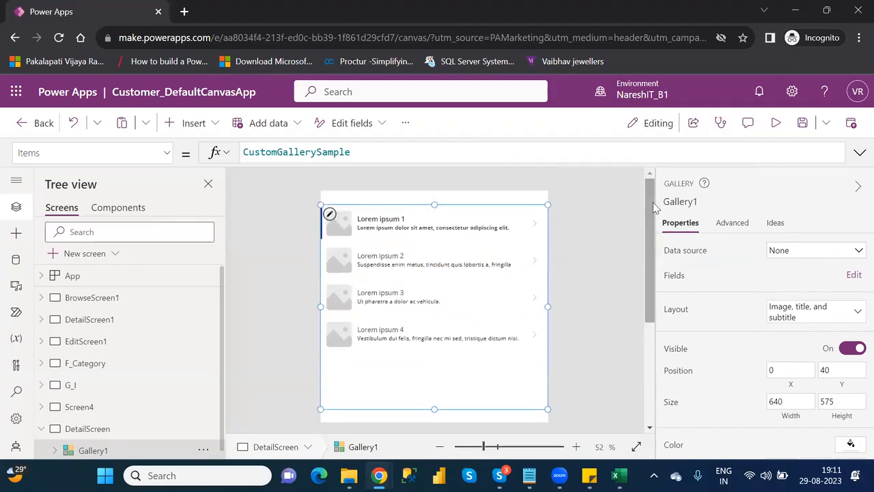
left_click(831, 253)
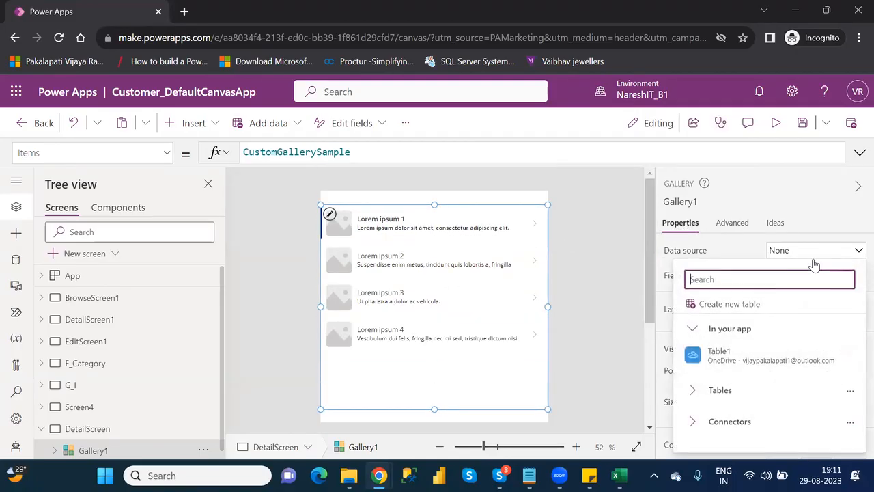
left_click(732, 356)
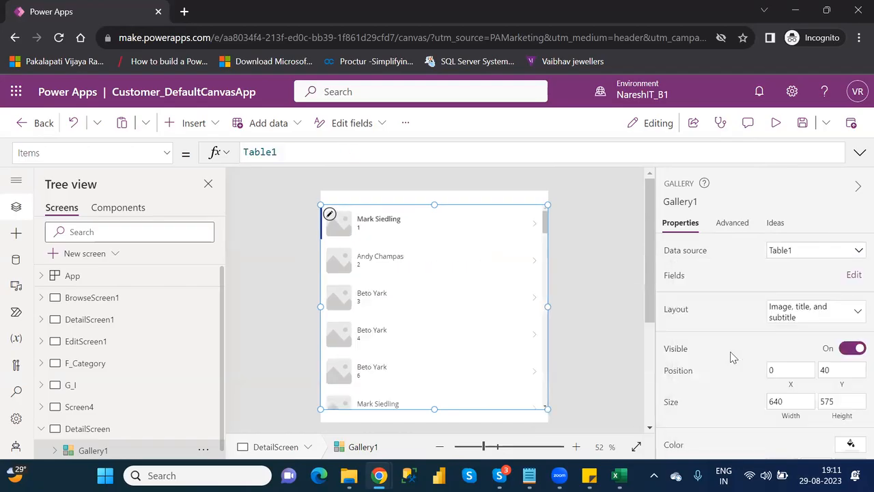
Set the gallery's layout to Title and subtitle, and make its subtitle field show Location.
left_click(853, 274)
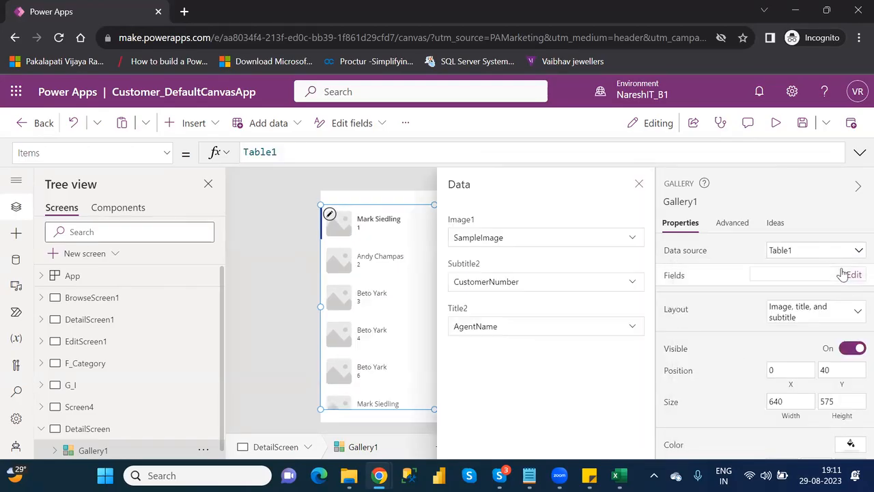
left_click(802, 319)
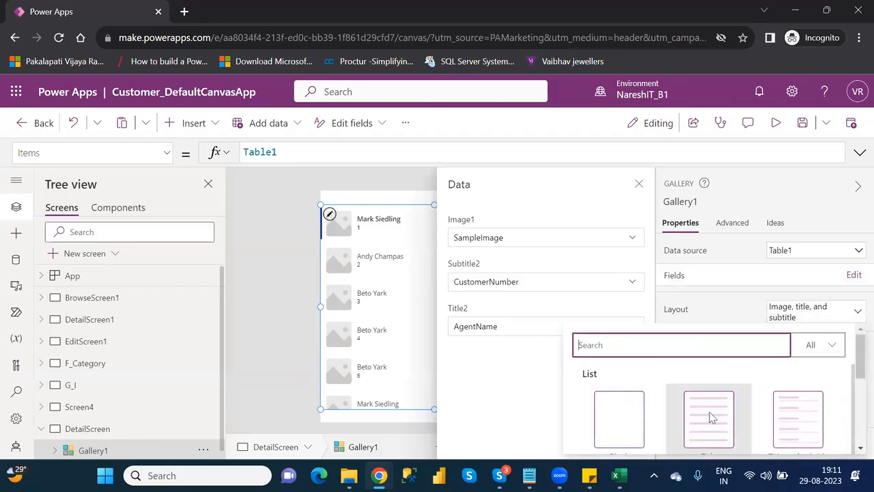
left_click(800, 418)
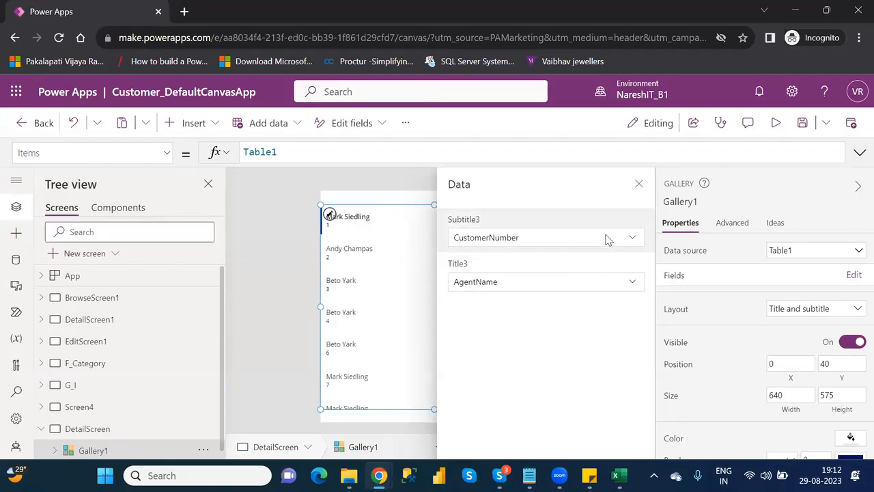
left_click(605, 239)
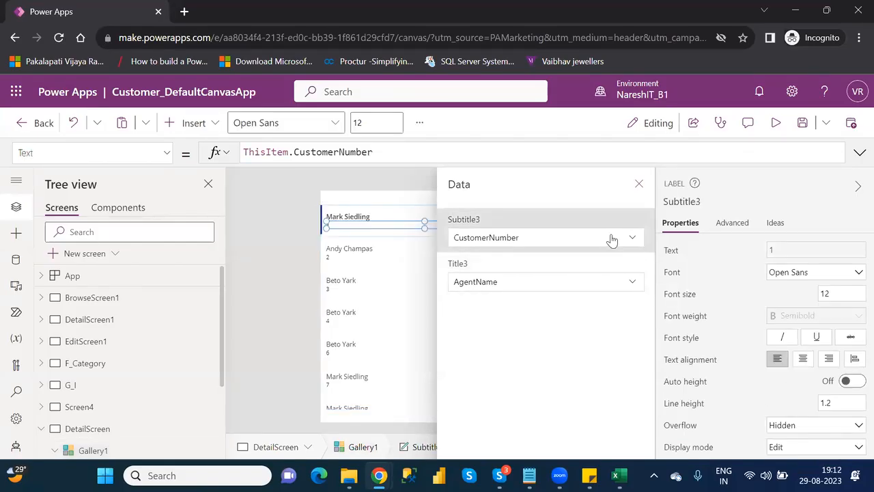
left_click(635, 239)
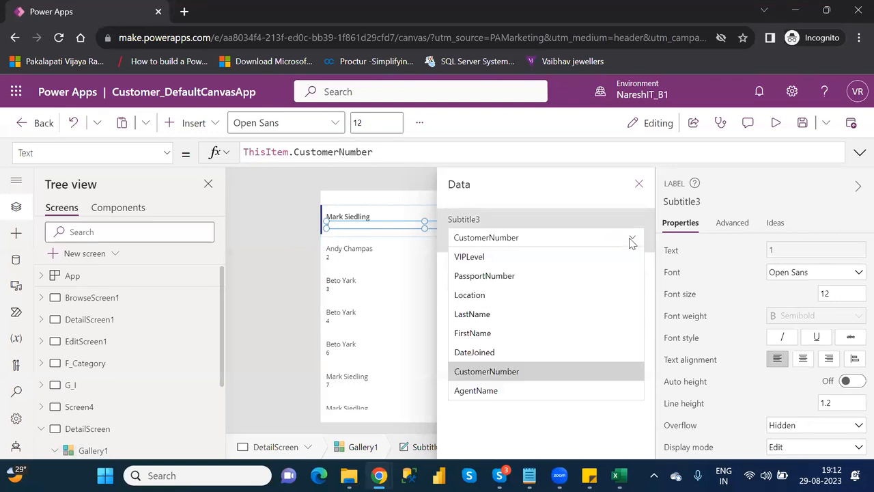
left_click(494, 298)
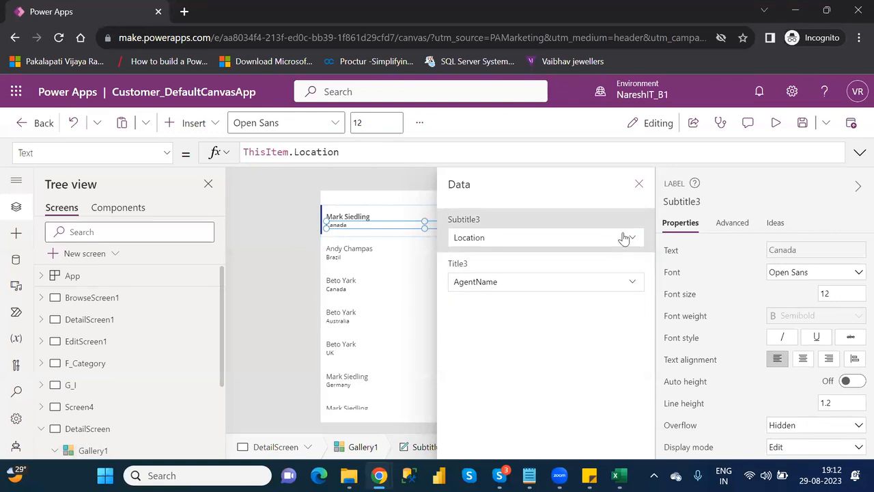
left_click(638, 187)
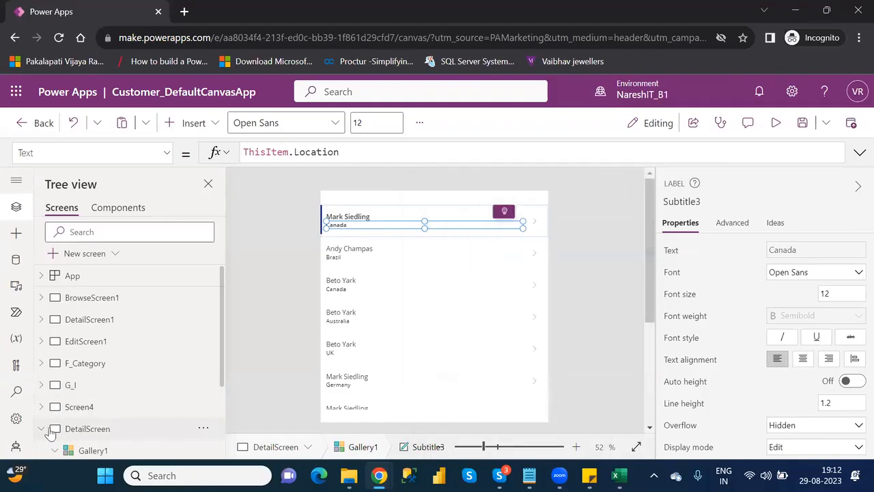
Add another blank screen after DetailScreen and insert an edit form on it.
left_click(42, 428)
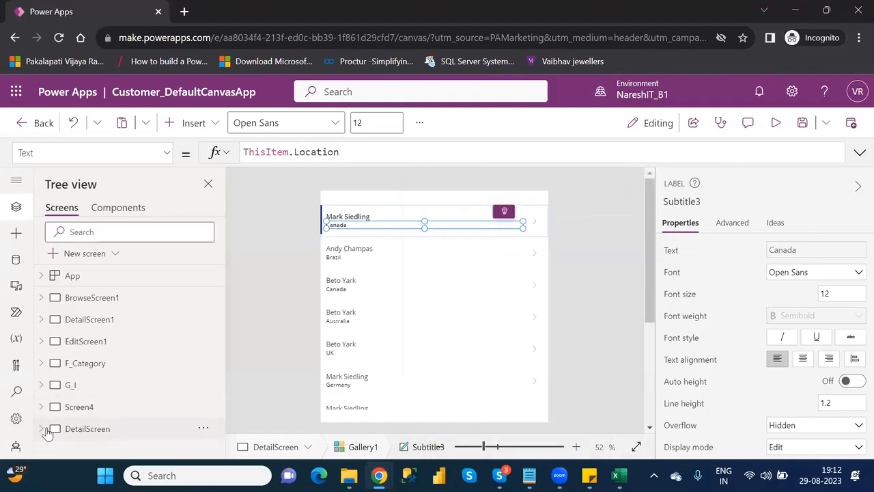
left_click(90, 259)
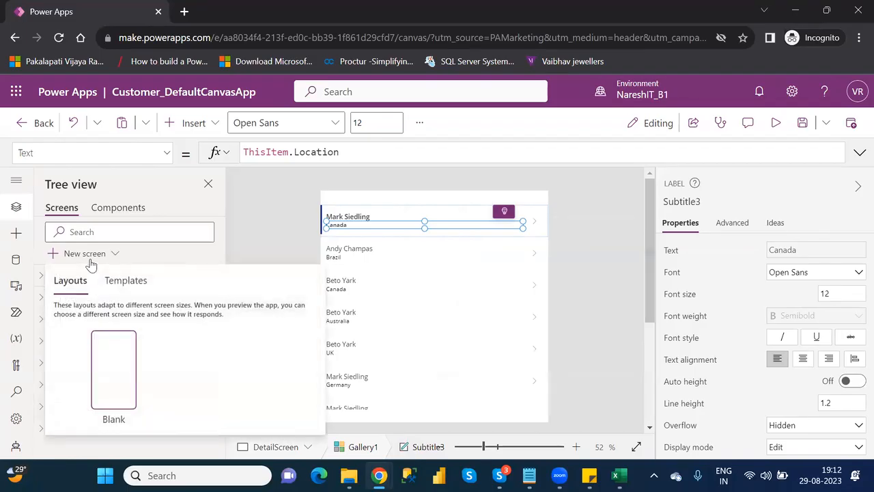
left_click(108, 376)
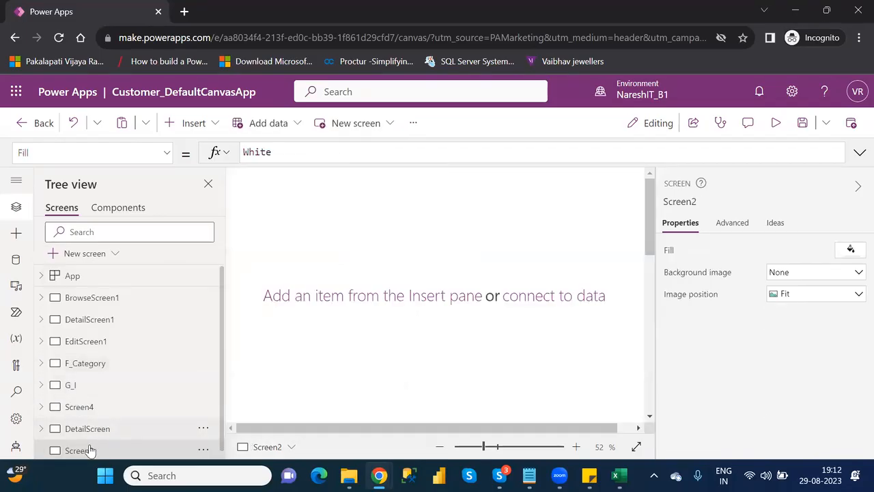
left_click(490, 447)
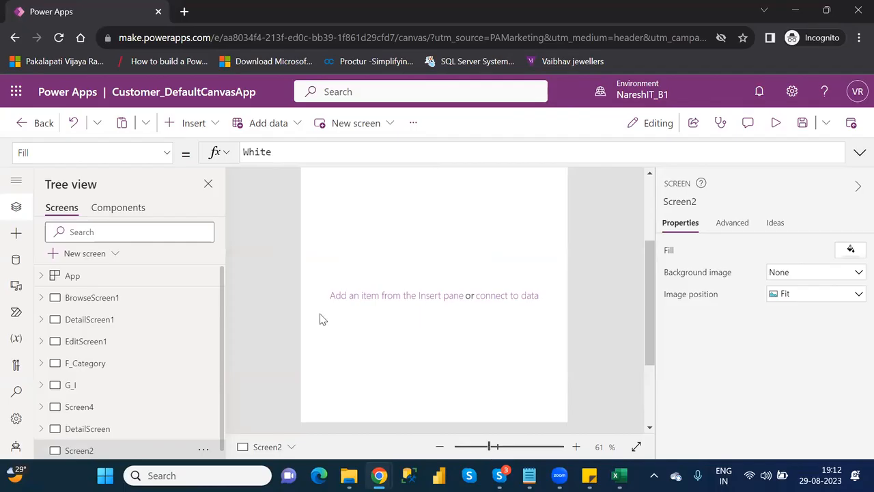
left_click(207, 126)
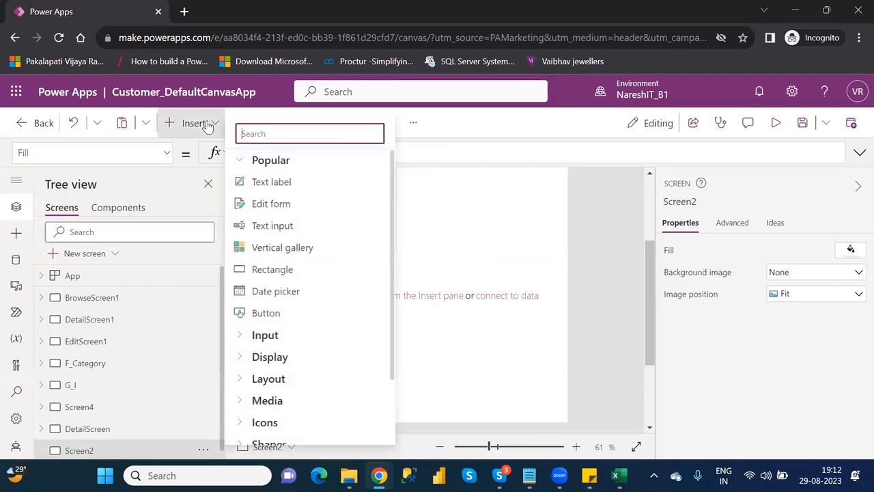
left_click(274, 204)
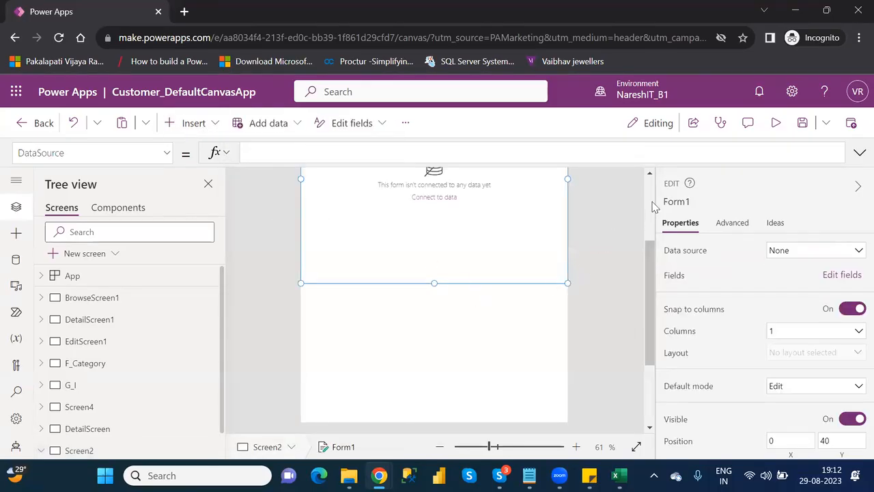
Connect the edit form on Screen2 to the Table1 data source.
scroll(653, 208, "up", 3)
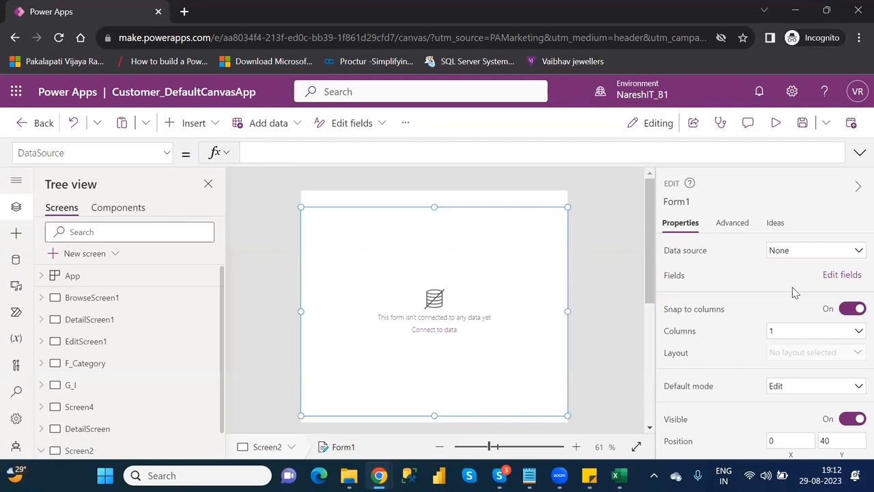
left_click(826, 255)
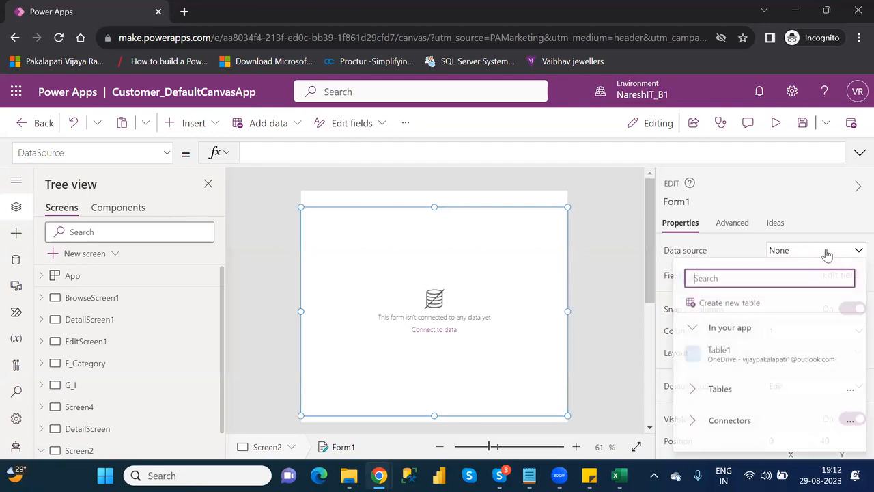
left_click(724, 352)
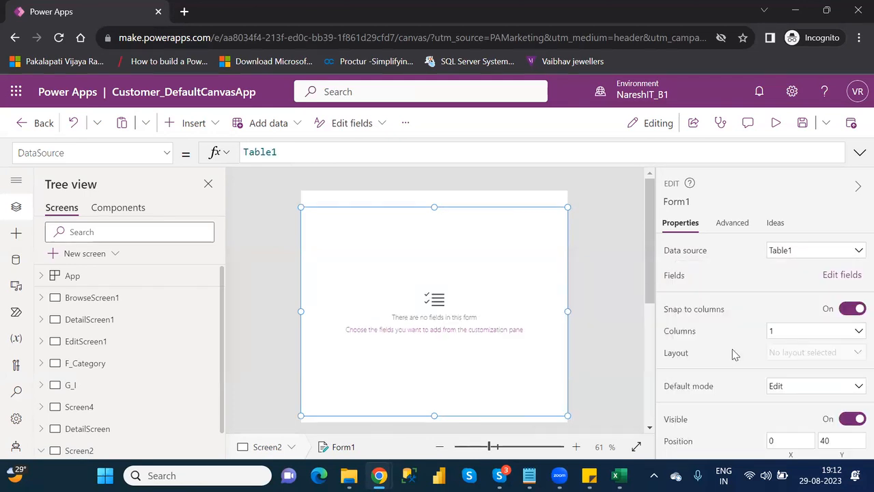
Add the FirstName, LastName, Location, AgentName and CustomerNumber fields to the form.
left_click(837, 277)
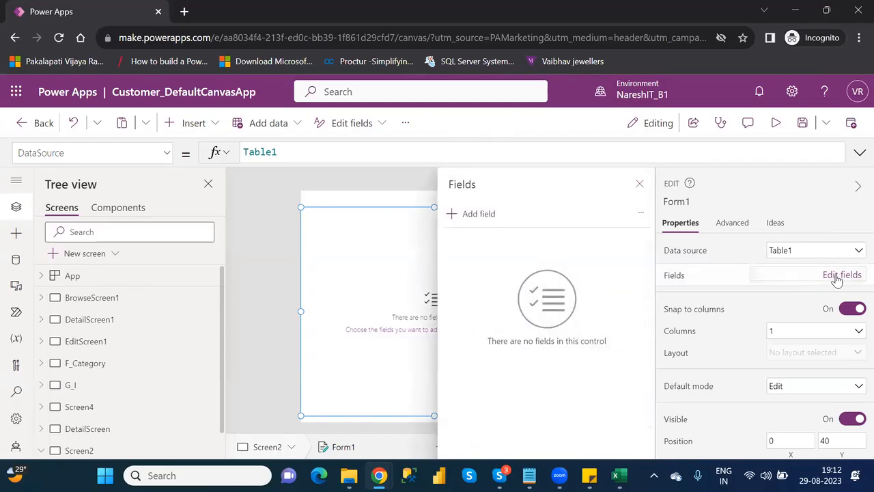
left_click(465, 220)
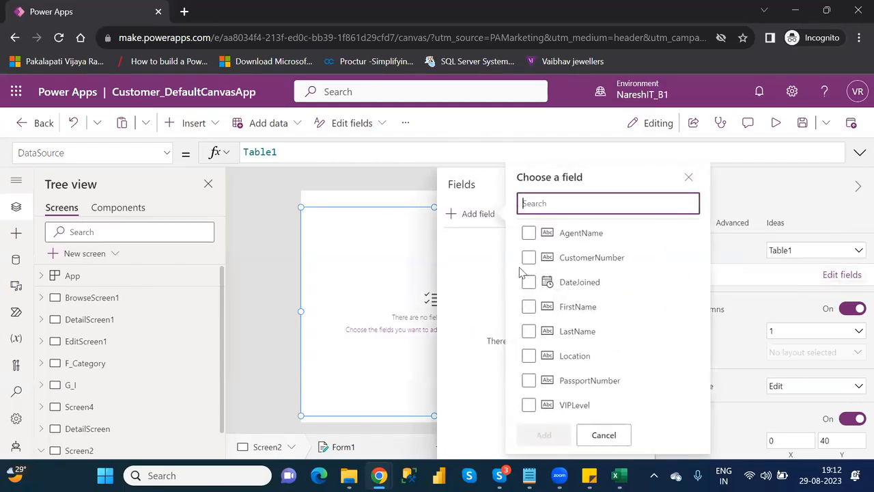
left_click(529, 307)
left_click(530, 331)
left_click(530, 356)
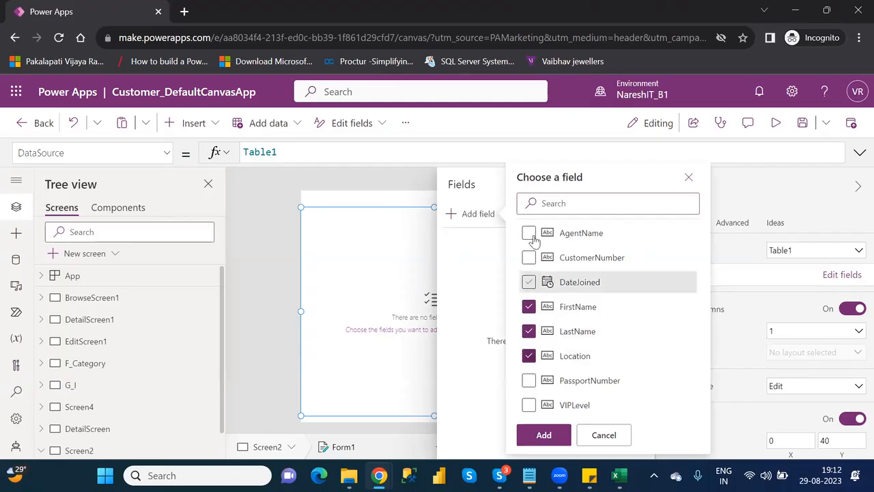
left_click(528, 233)
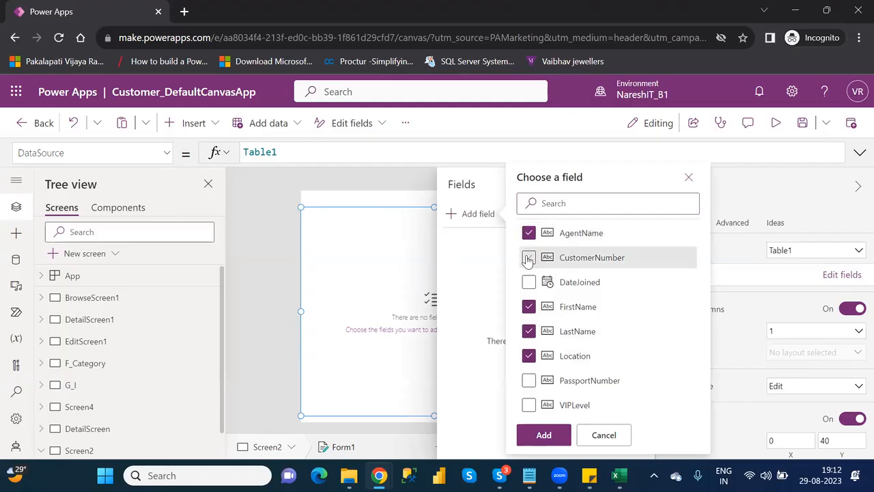
left_click(529, 258)
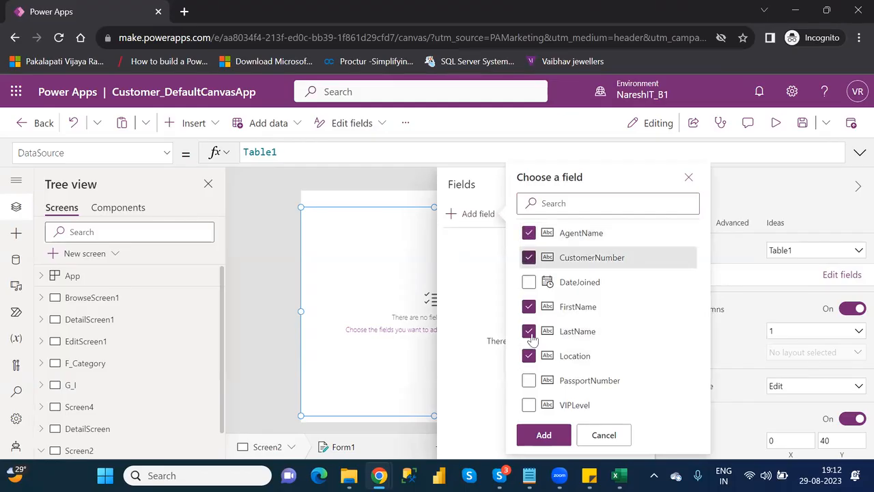
left_click(552, 435)
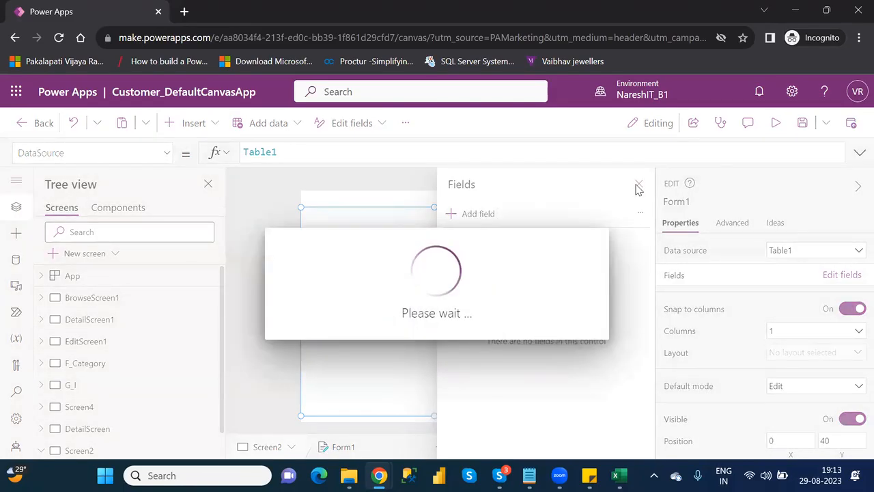
left_click(638, 186)
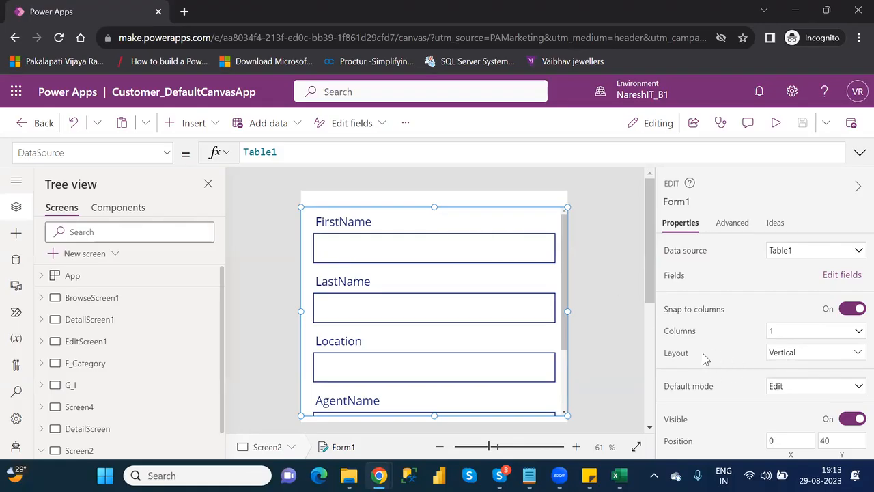
Change the form's layout to Horizontal and shorten the form slightly from its lower edge.
left_click(804, 352)
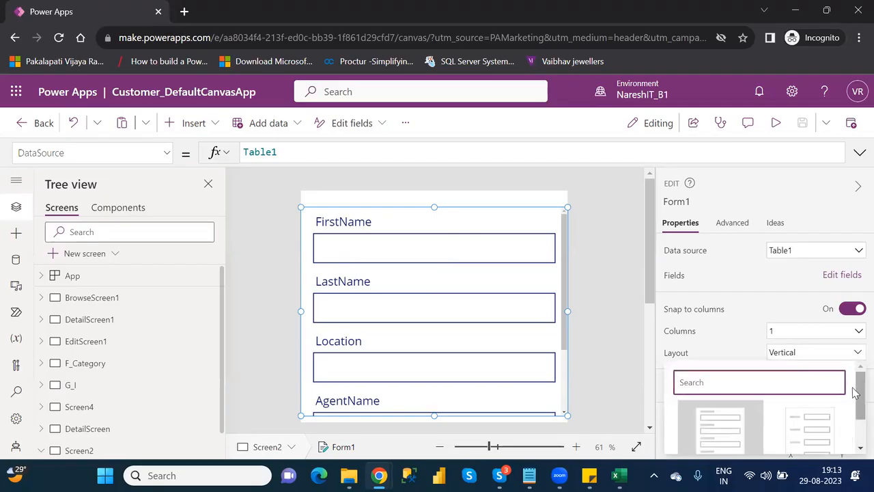
scroll(856, 391, "down", 2)
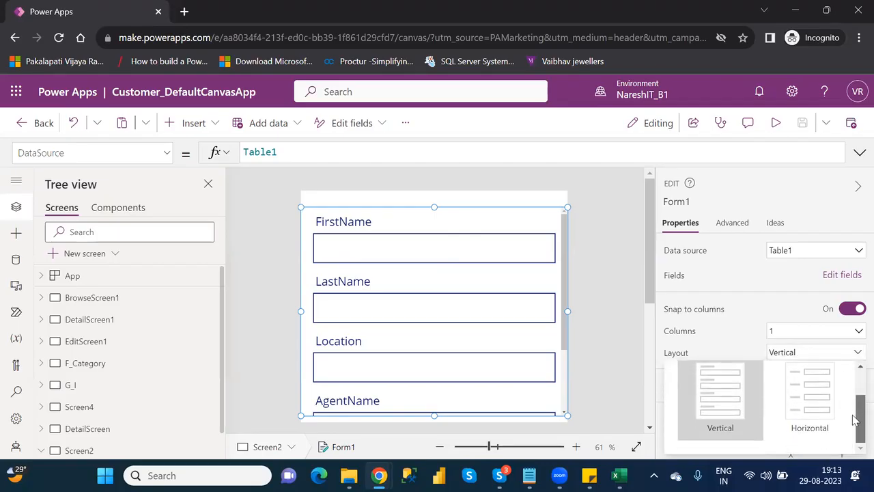
left_click(813, 391)
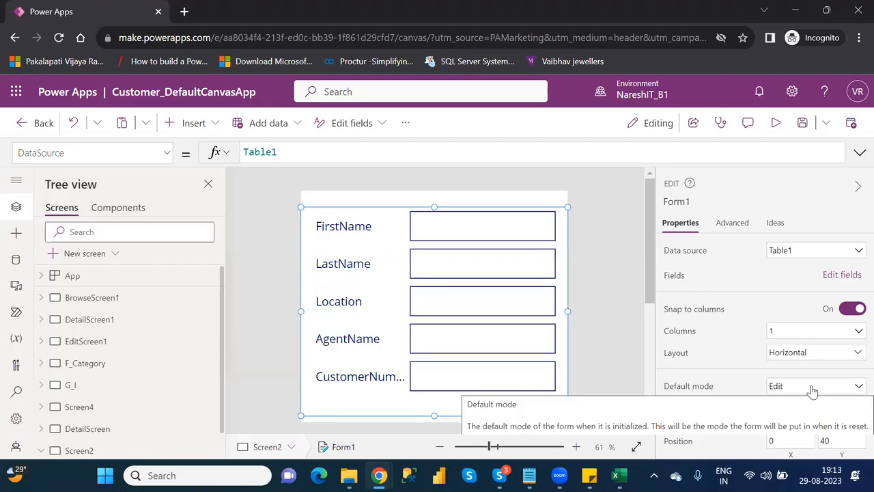
left_click_drag(434, 417, 436, 402)
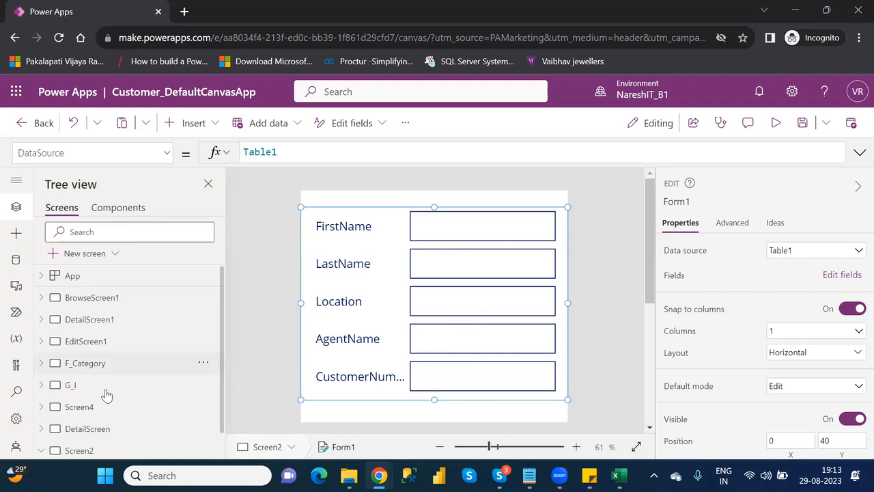
Review the gallery on DetailScreen, return to Screen2 and select Form1.
left_click(106, 432)
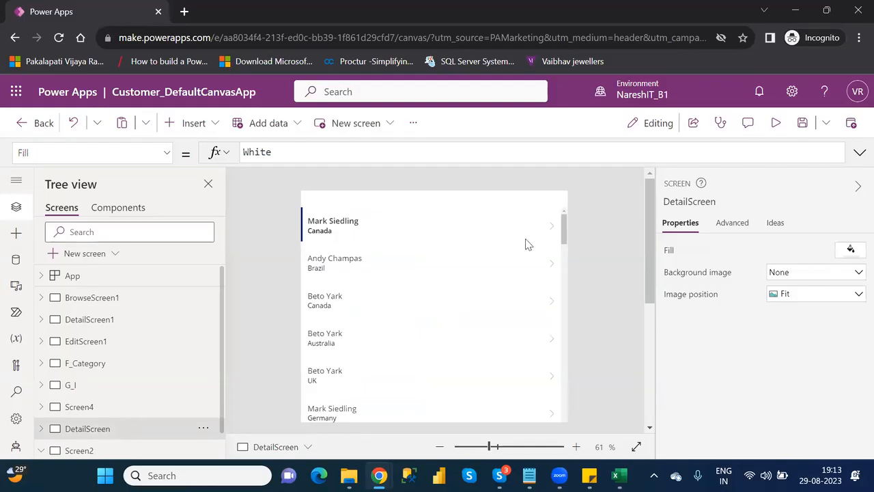
left_click(94, 452)
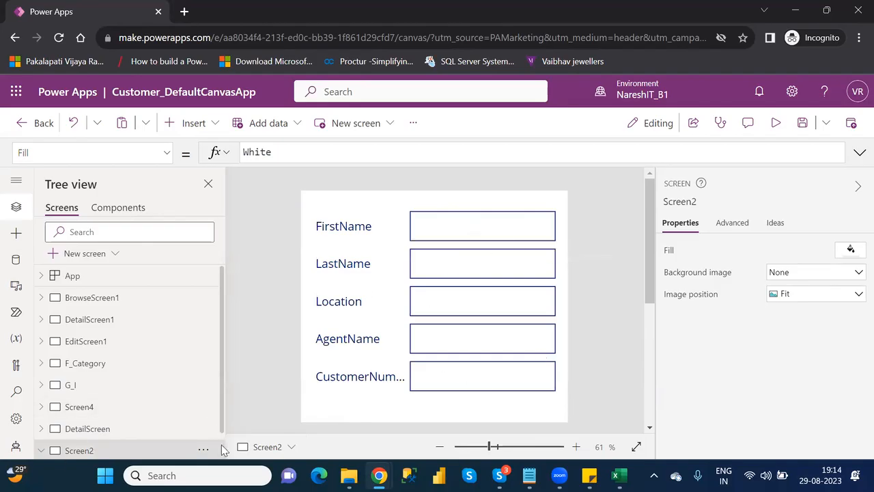
scroll(222, 449, "down", 1)
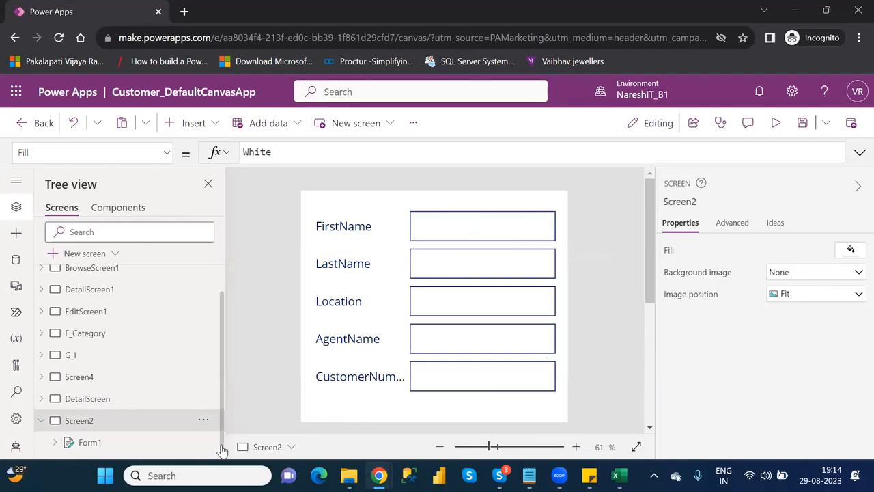
left_click(75, 444)
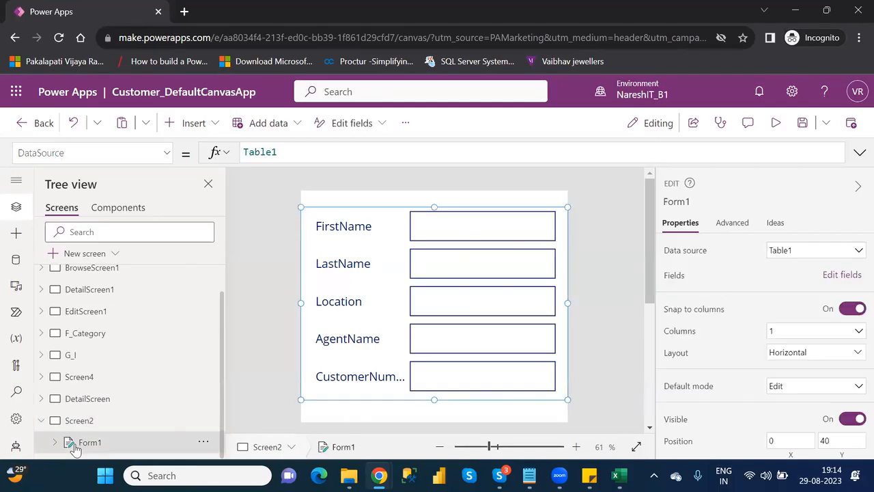
Move Form1 down on Screen2 to a Y position of 65.
left_click(721, 225)
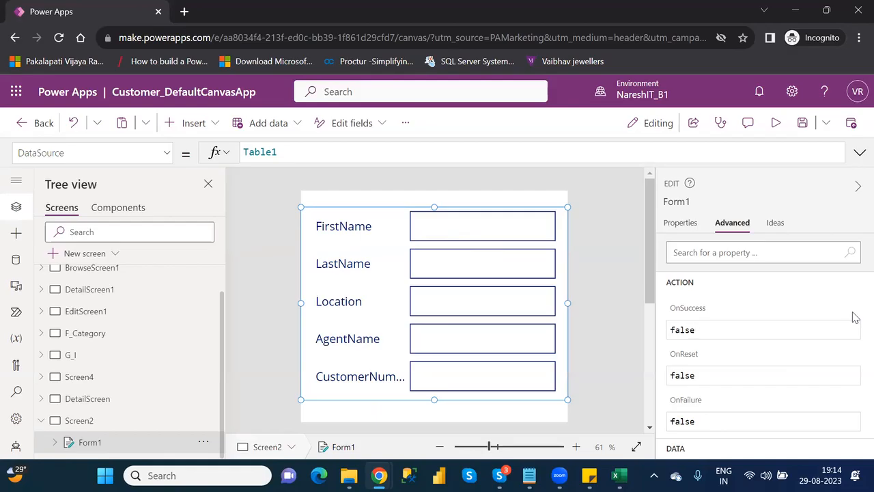
key("Tab")
left_click(767, 304)
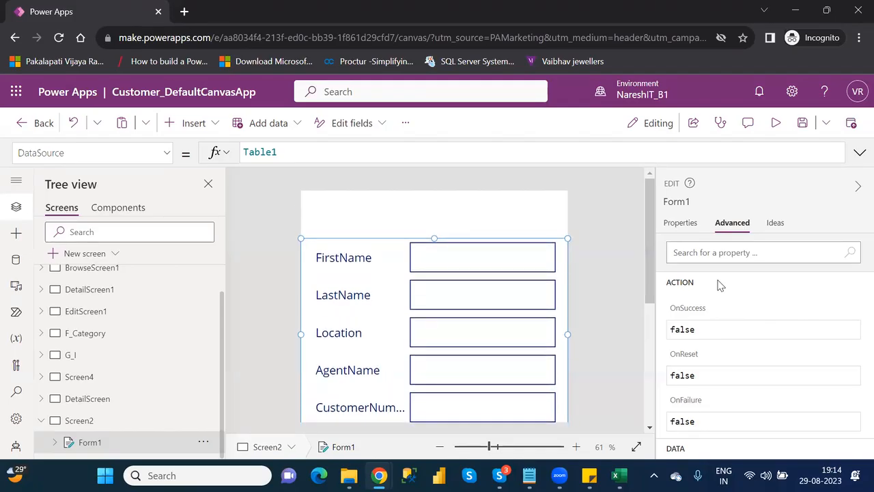
left_click(683, 225)
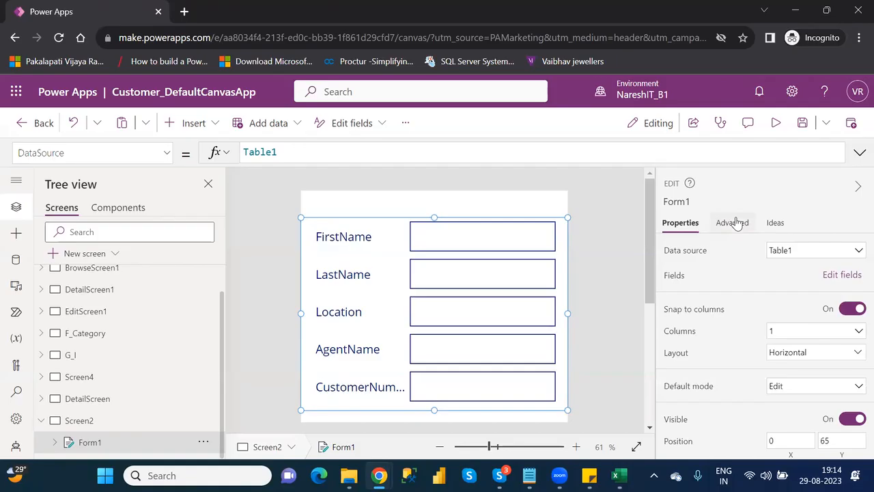
Find the form's Item property and check the name of the gallery on DetailScreen.
left_click(736, 224)
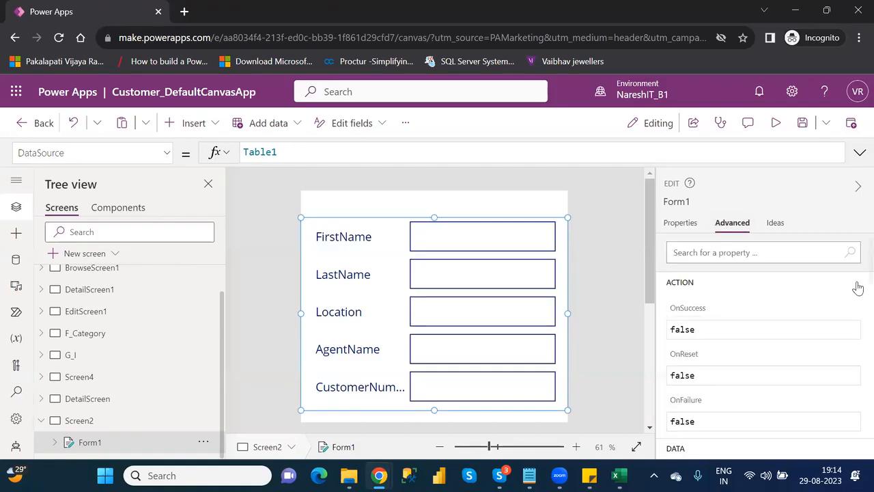
scroll(858, 279, "down", 3)
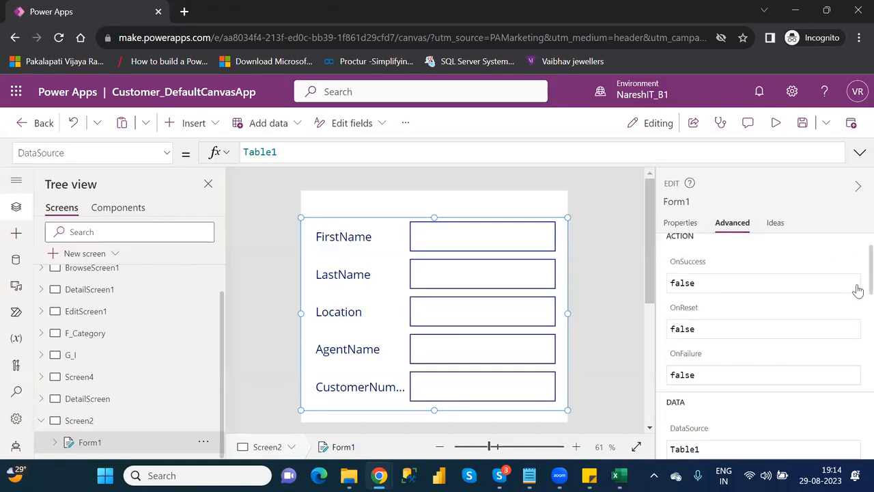
scroll(855, 326, "down", 1)
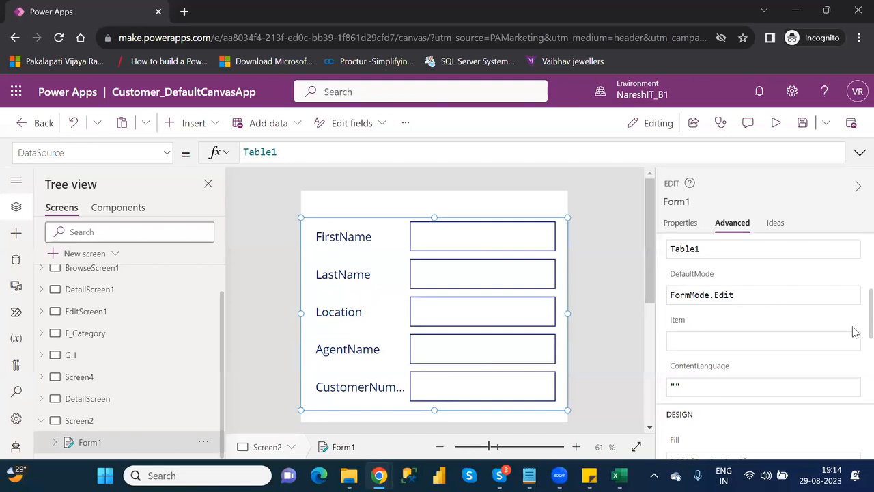
left_click(691, 346)
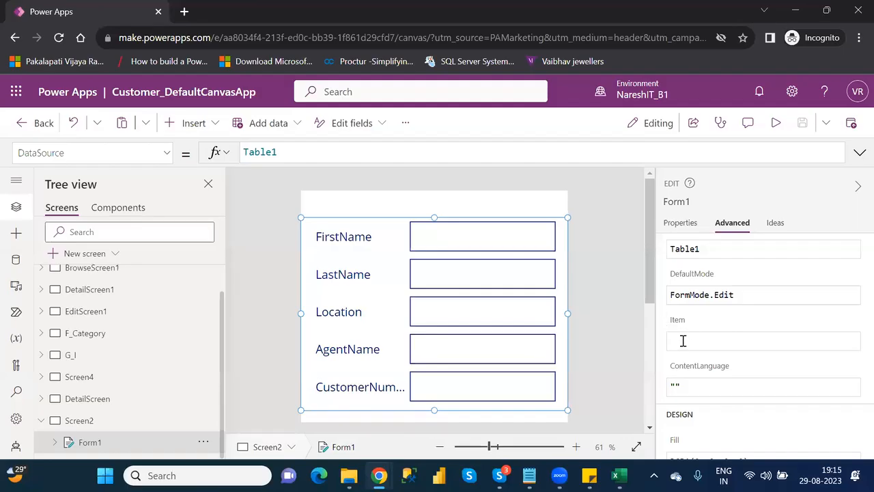
left_click(41, 399)
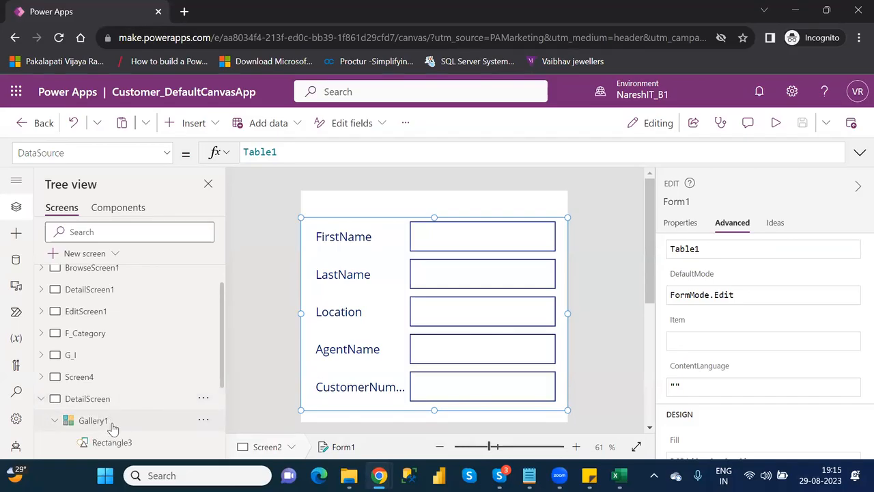
left_click(41, 399)
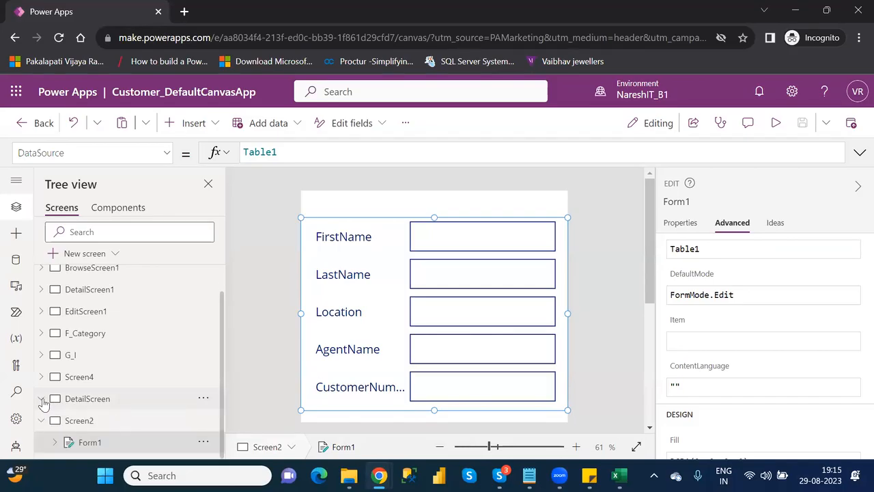
Set the form's Item property to Gallery1.Selected.
left_click(721, 343)
type("galle")
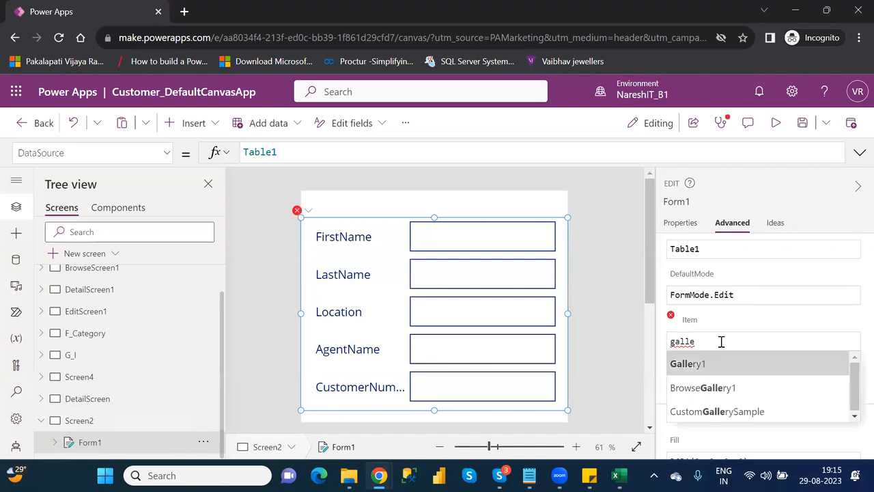
key("Tab")
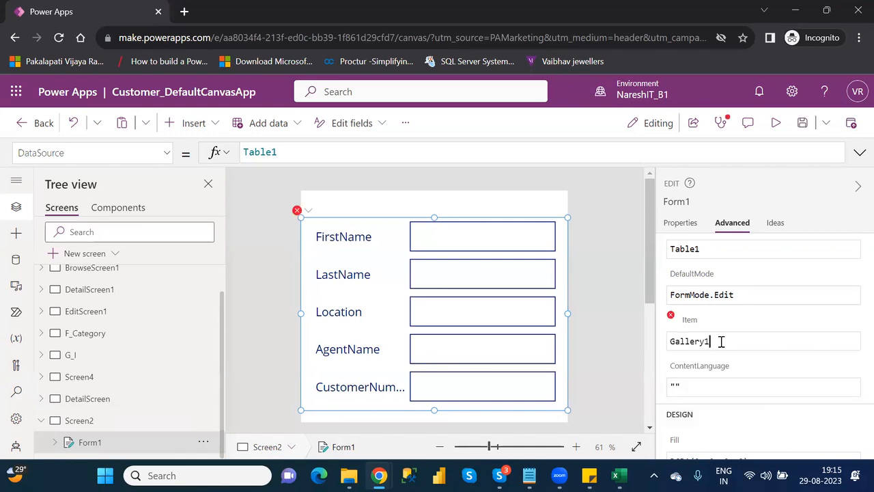
type(".sele")
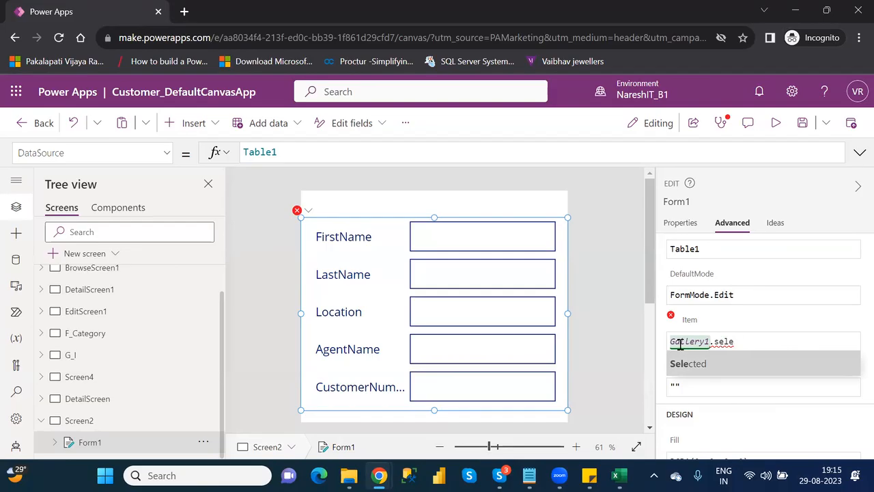
left_click(42, 399)
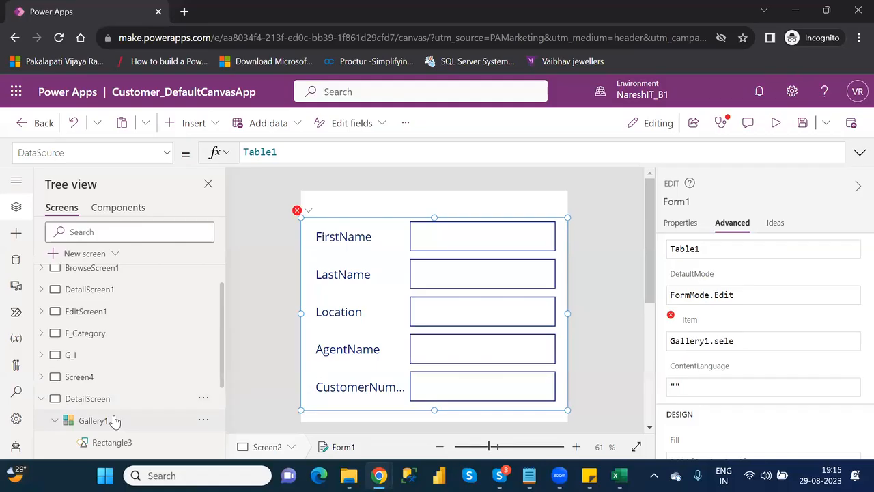
left_click(753, 343)
key("BackSpace")
key("BackSpace")
key("BackSpace")
key("BackSpace")
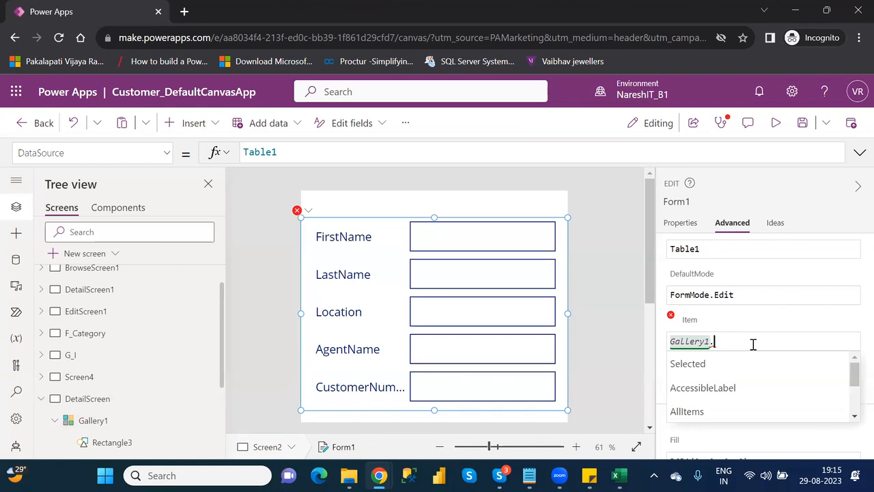
key("Tab")
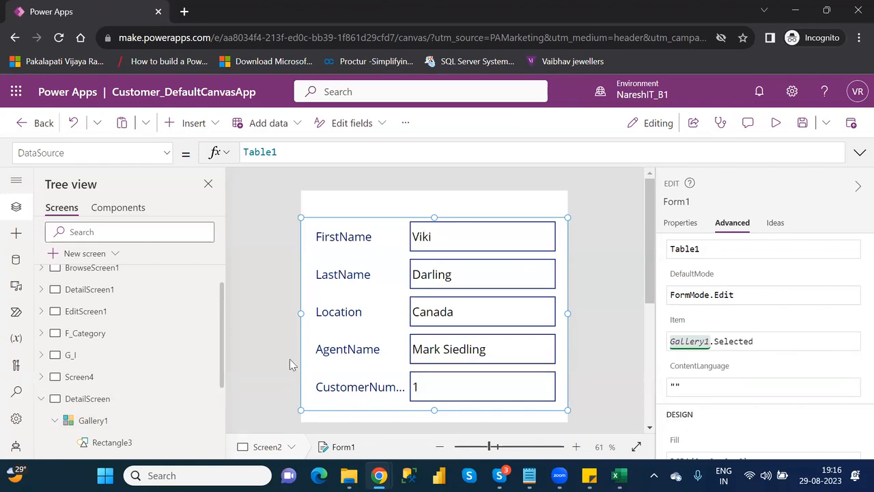
Rename Screen2 as EditScreen.
left_click(41, 401)
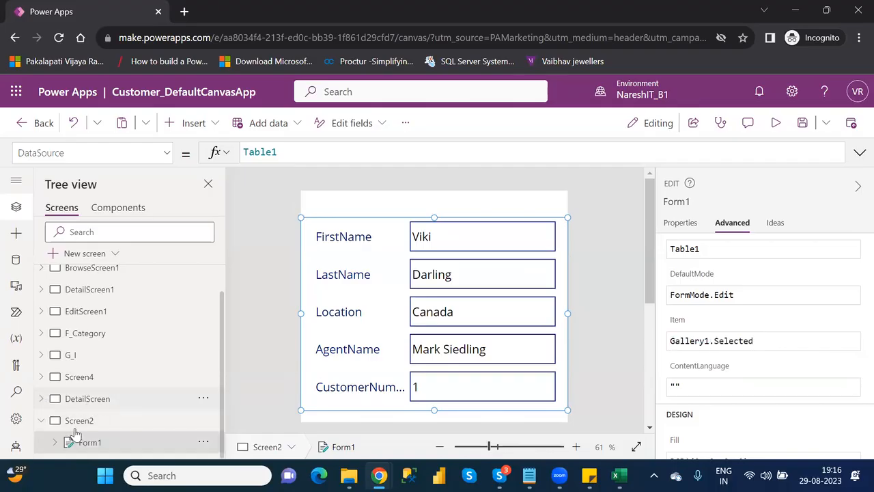
double_click(89, 425)
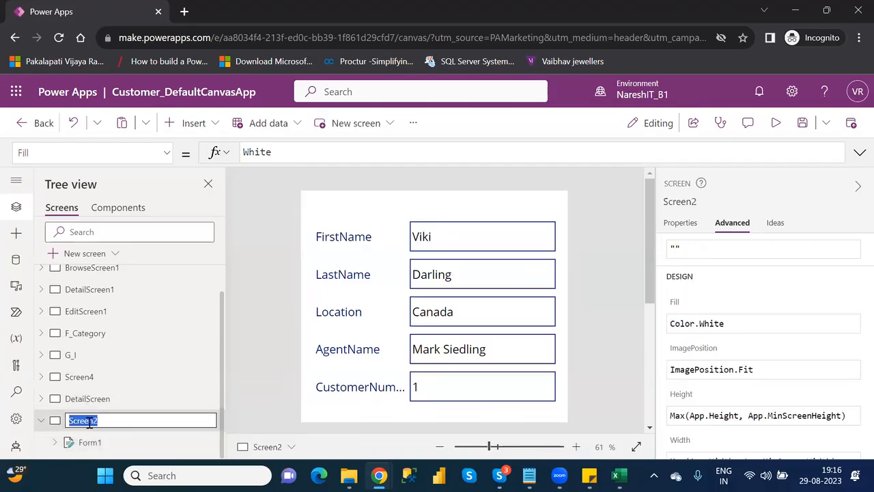
type("Edit")
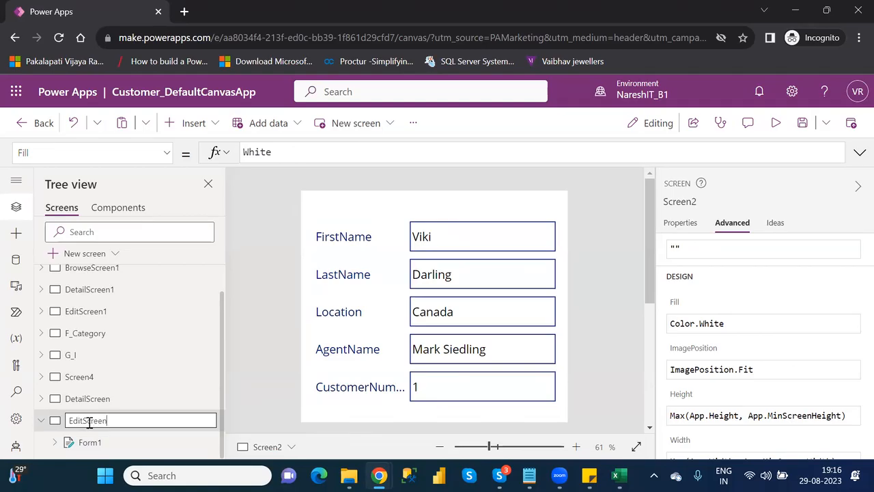
key("Return")
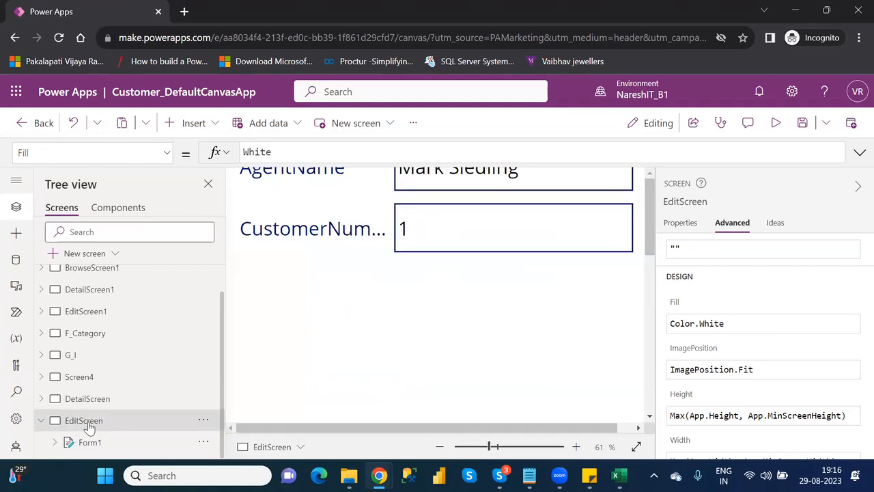
left_click(483, 448)
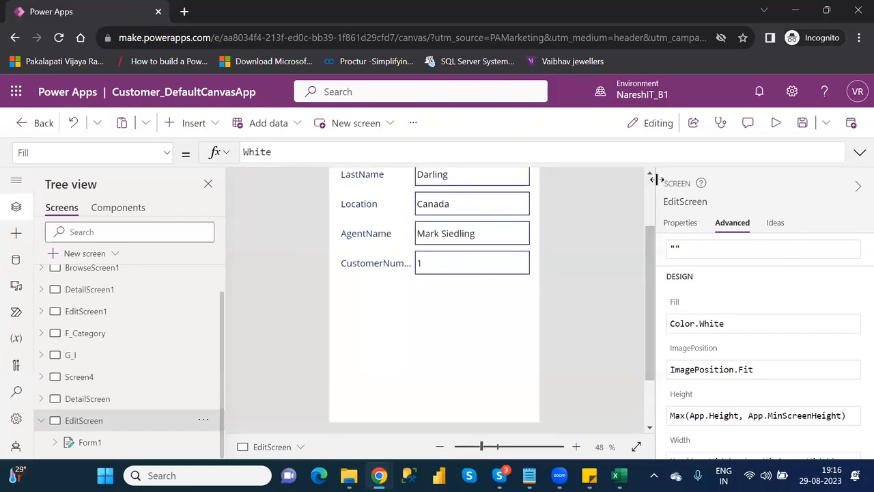
left_click(651, 189)
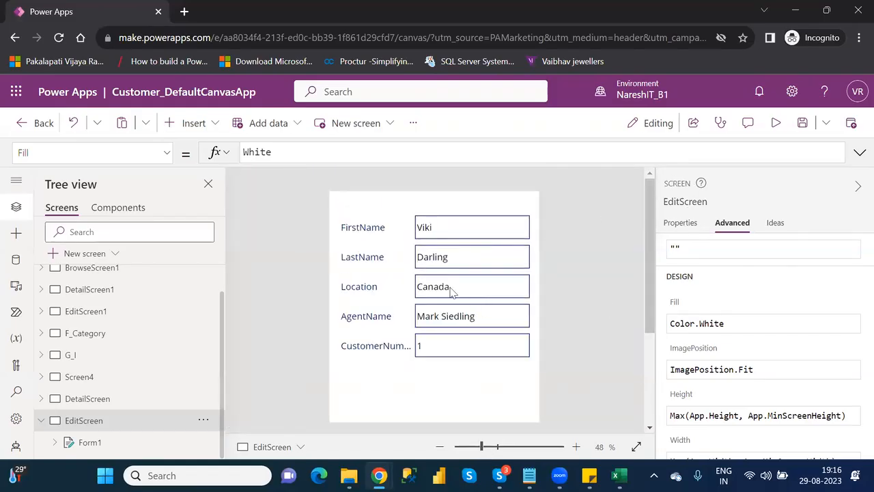
Set the OnSelect property of the next-arrow icon in DetailScreen's gallery to Navigate(EditScreen).
left_click(87, 400)
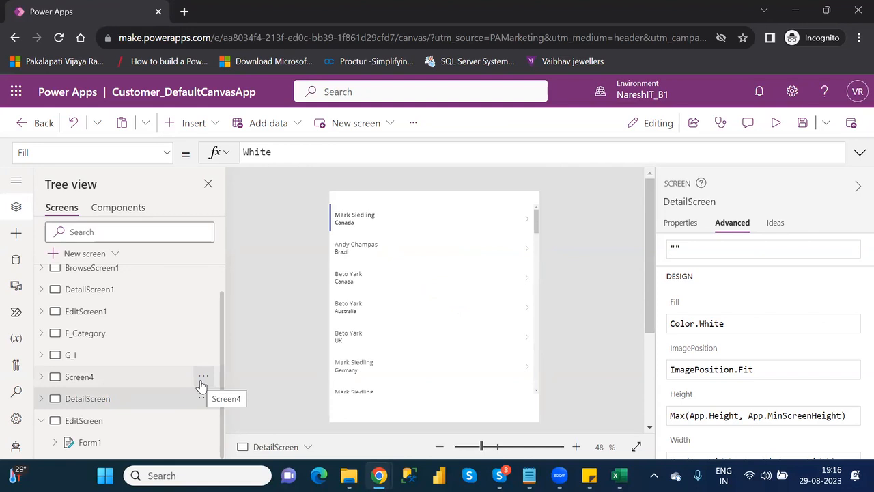
left_click(527, 218)
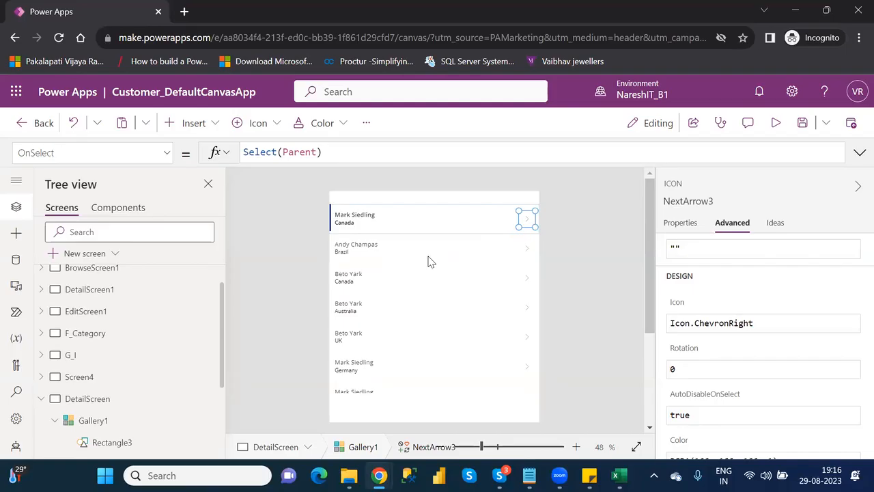
left_click(331, 151)
left_click_drag(267, 149, 244, 152)
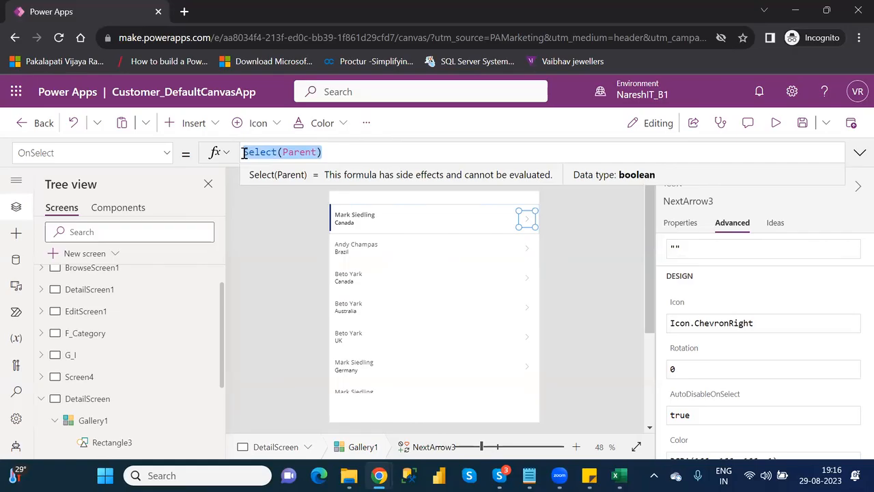
type("Navi")
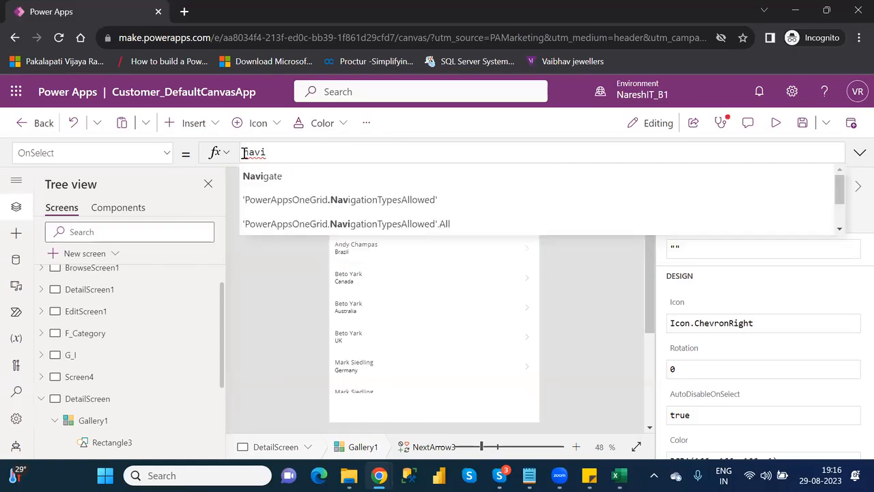
key("Tab")
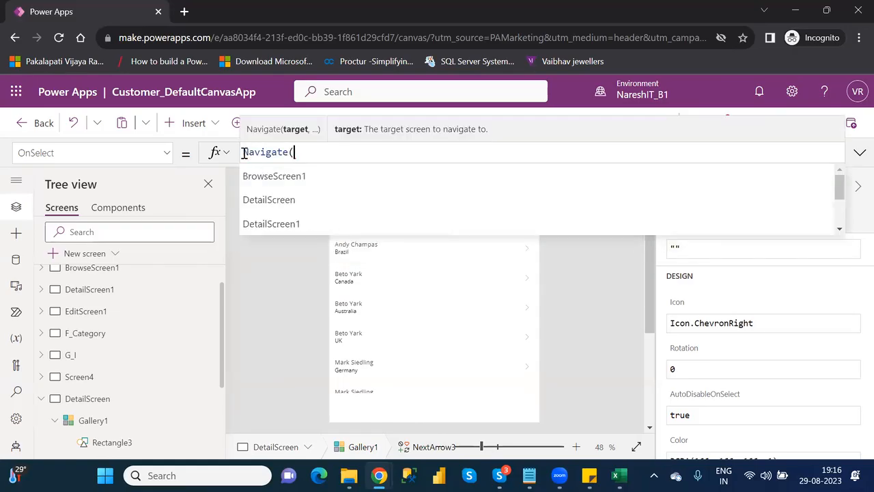
key("Down")
key("Down")
key("Down")
key("Down")
key("Down")
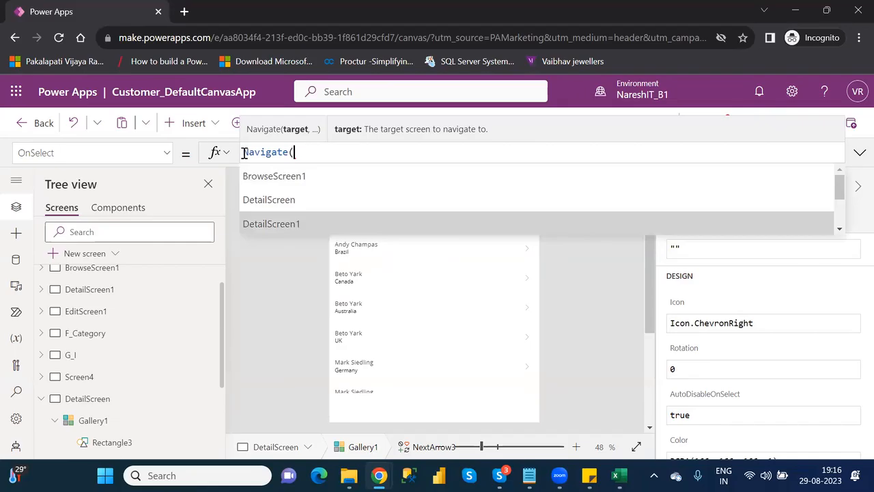
key("Up")
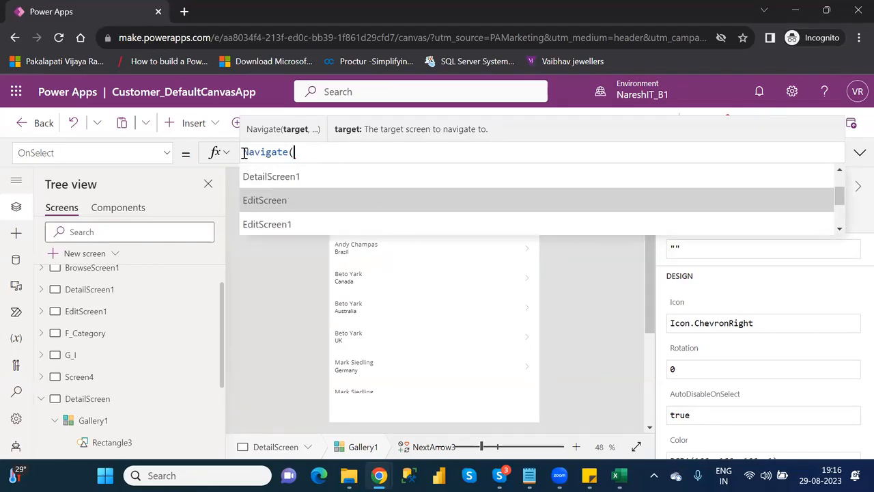
key("Tab")
type(")")
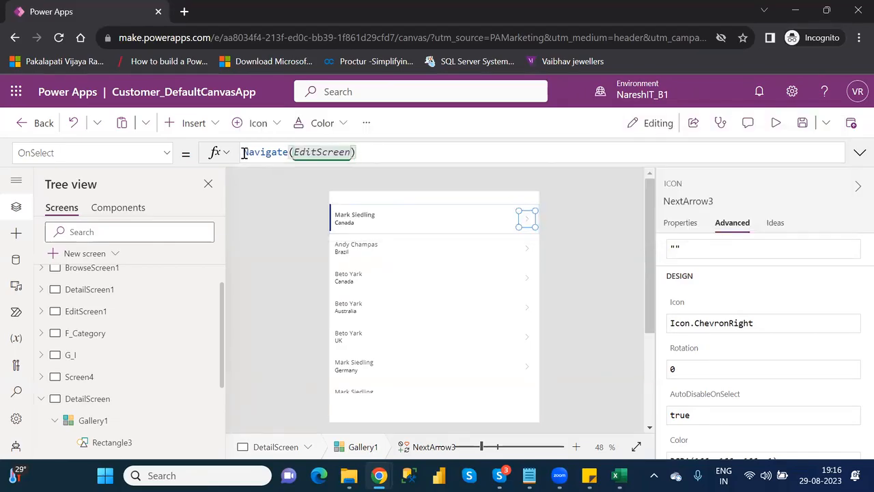
Preview the app, open the details of the second gallery record (Brazil), and return to editing EditScreen.
left_click(777, 124)
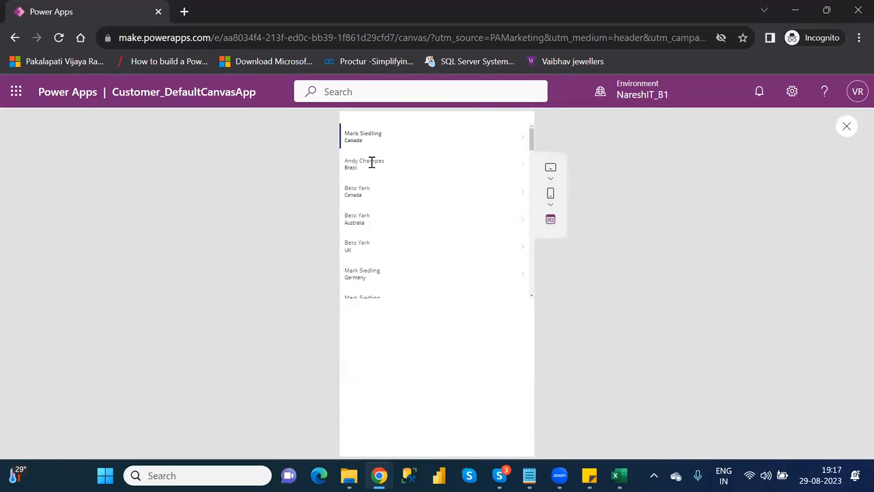
left_click(524, 169)
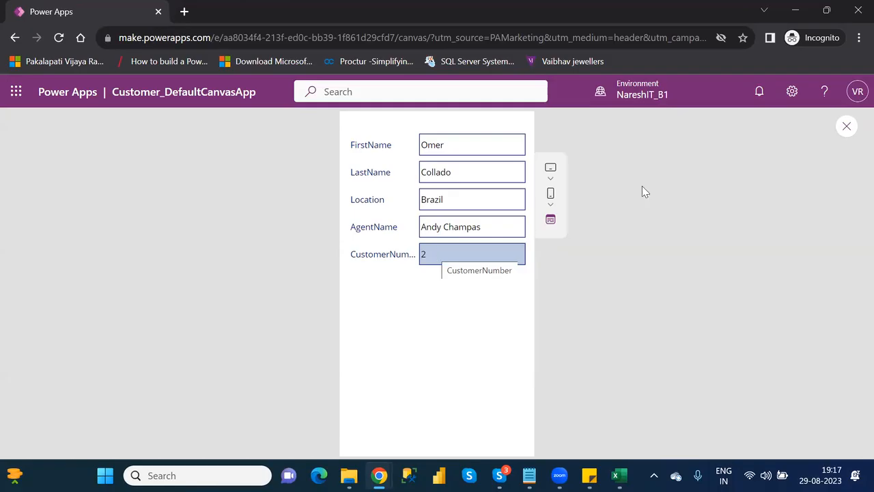
left_click(845, 128)
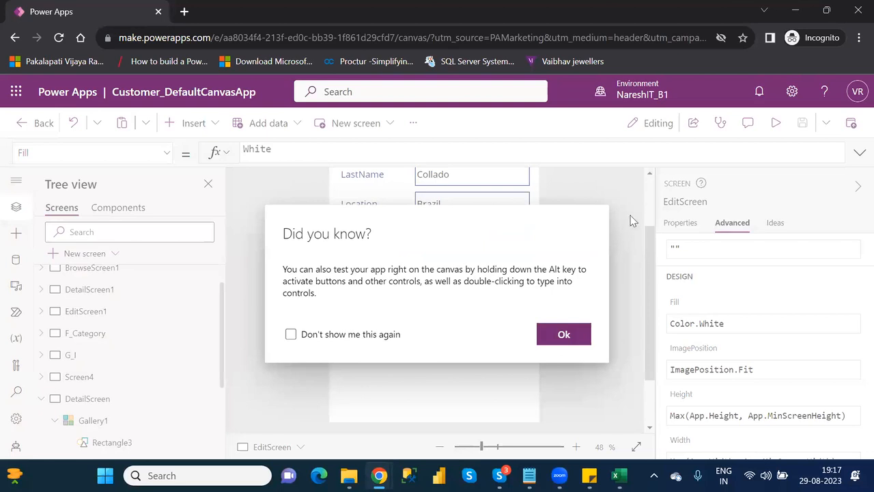
left_click(566, 334)
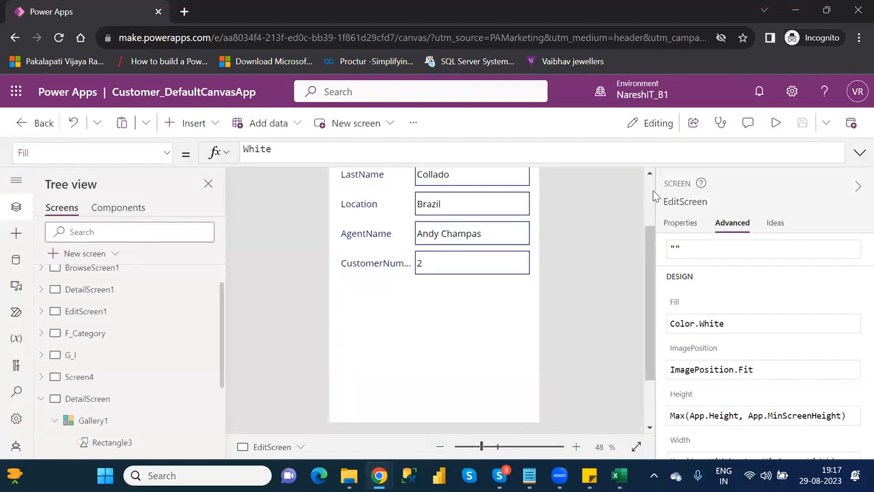
scroll(653, 188, "up", 2)
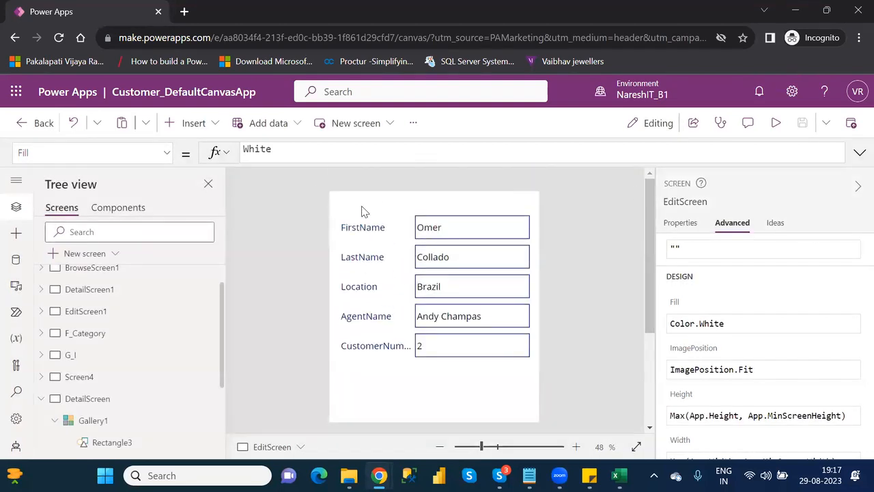
left_click(195, 125)
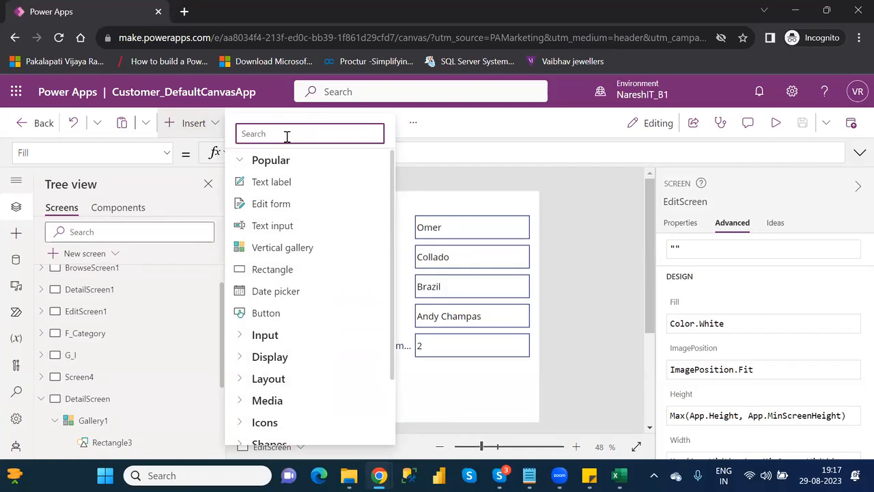
type("right")
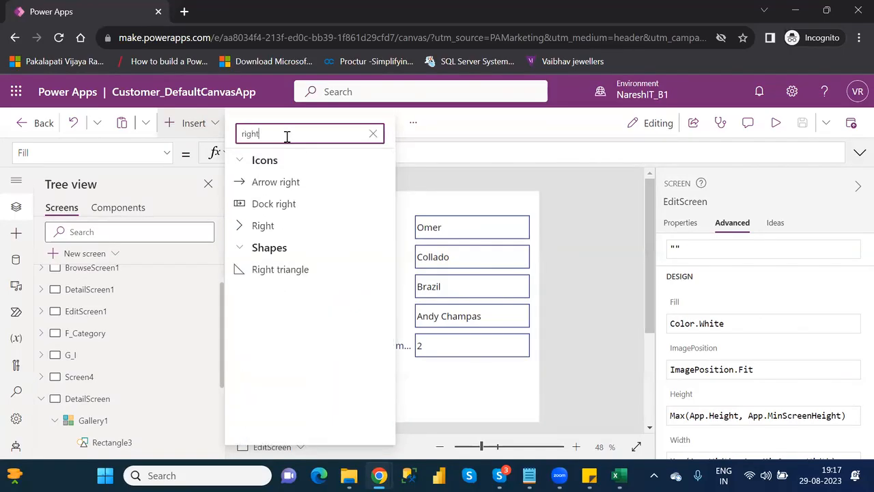
left_click(263, 227)
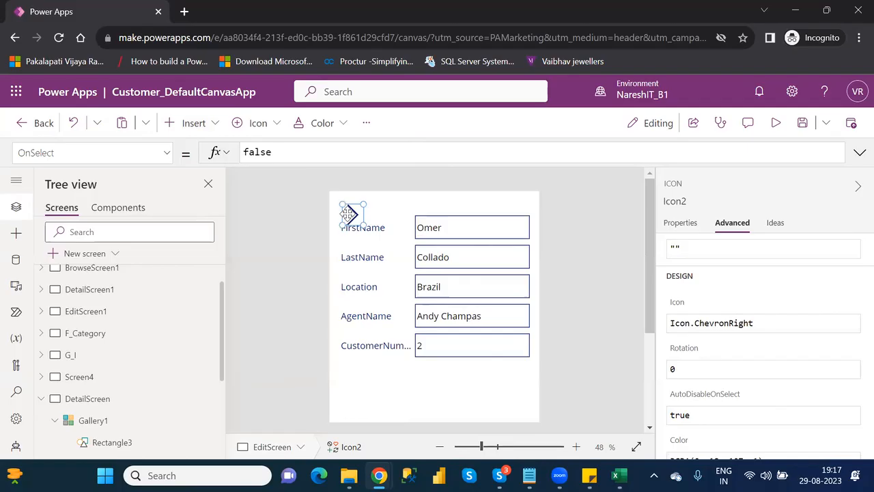
key("Delete")
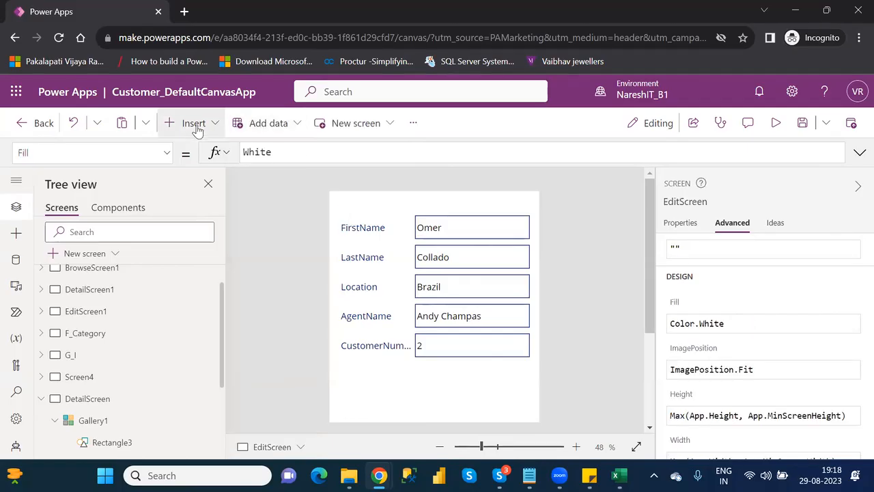
Insert a Left chevron icon on EditScreen and place it in the screen's upper-left corner above the form.
left_click(194, 124)
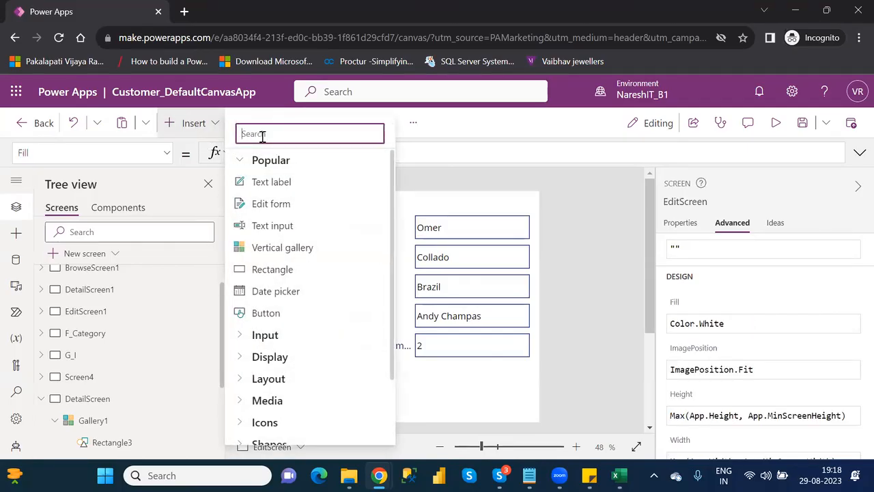
type("left")
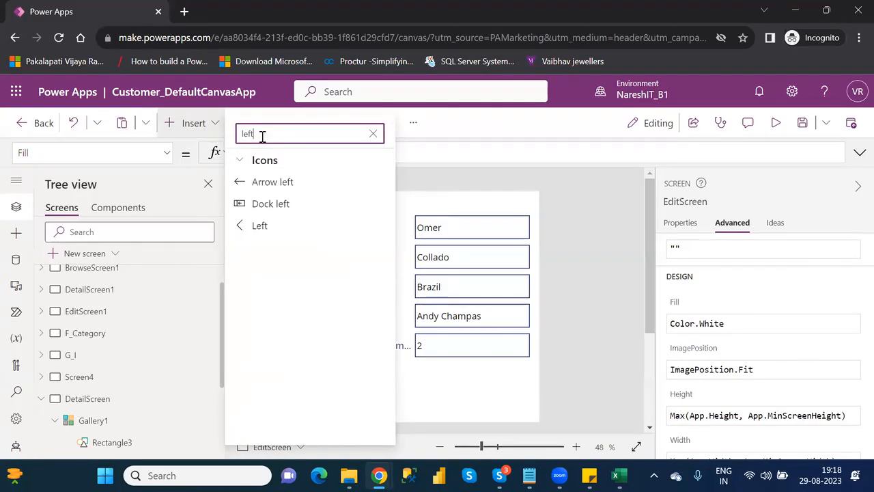
left_click(261, 226)
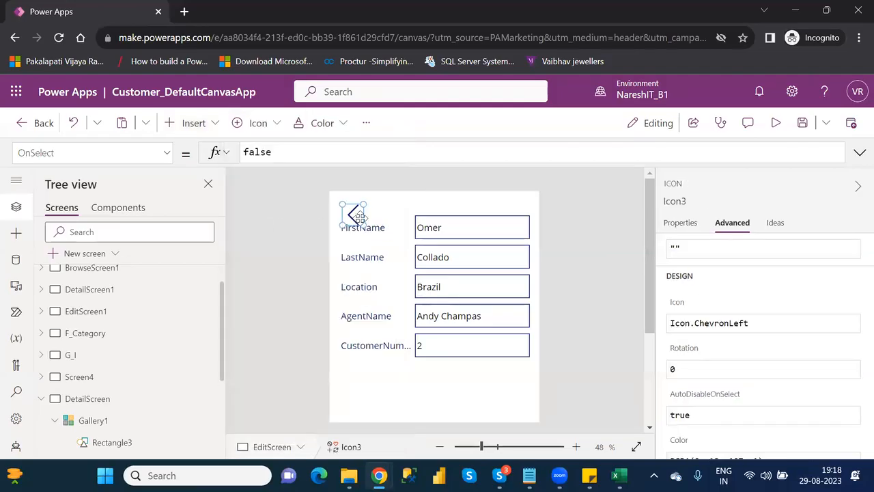
left_click_drag(360, 217, 349, 206)
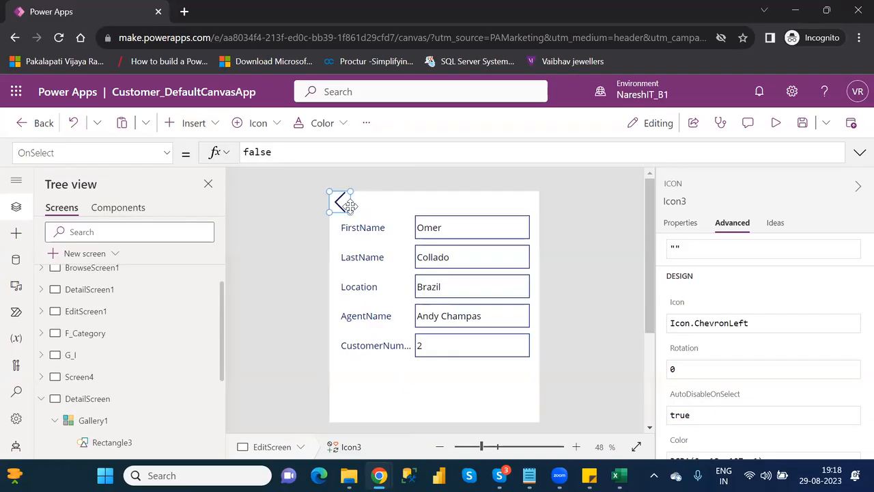
Set the left chevron icon's OnSelect property to Back().
double_click(257, 152)
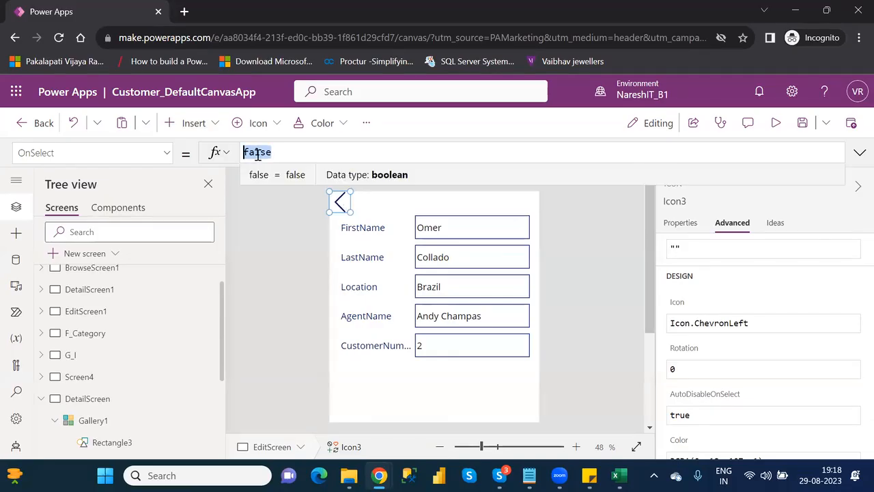
type("na")
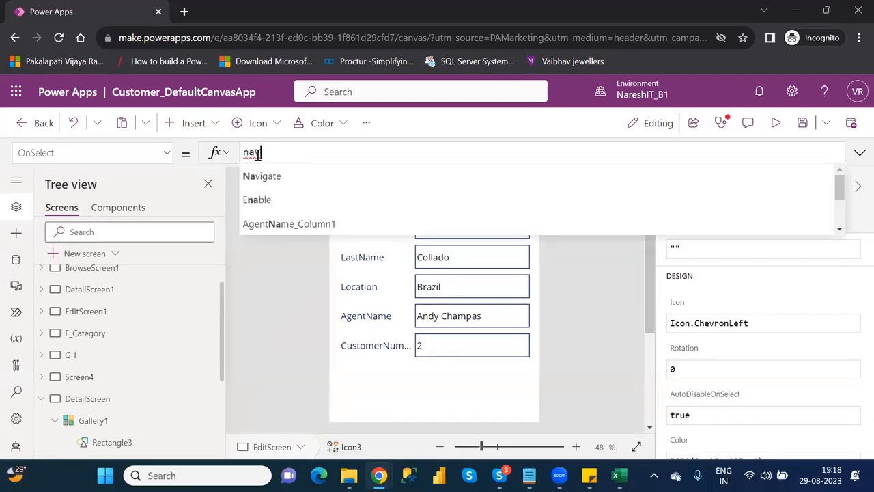
key("BackSpace")
key("BackSpace")
type("back")
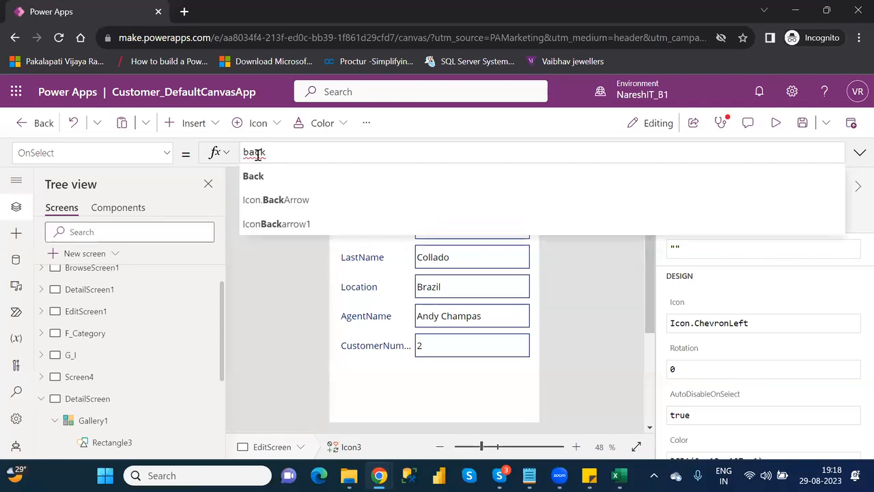
key("Tab")
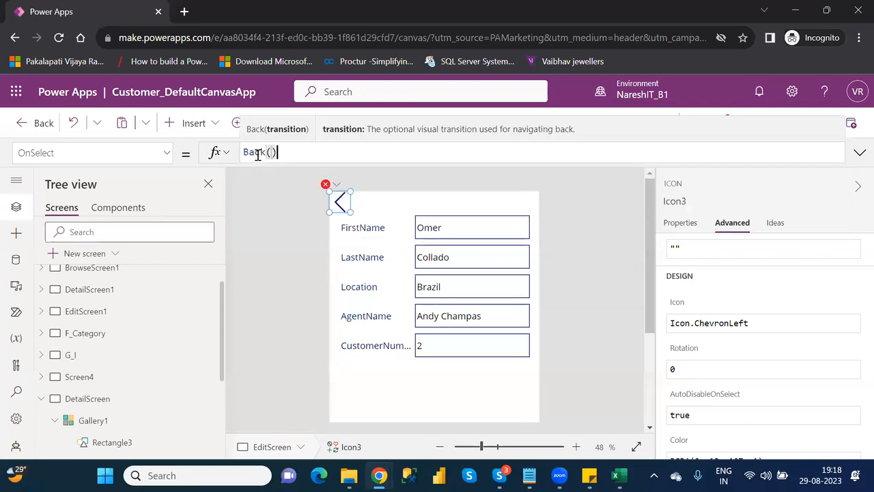
Preview the app from DetailScreen, testing navigation to the sixth record (Germany), back to the gallery, and into a UK record further down; end the preview.
left_click(144, 406)
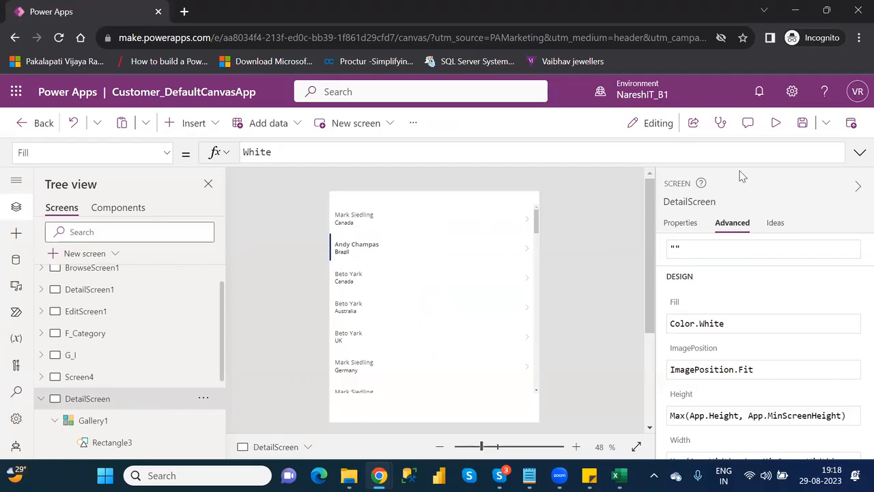
left_click(776, 124)
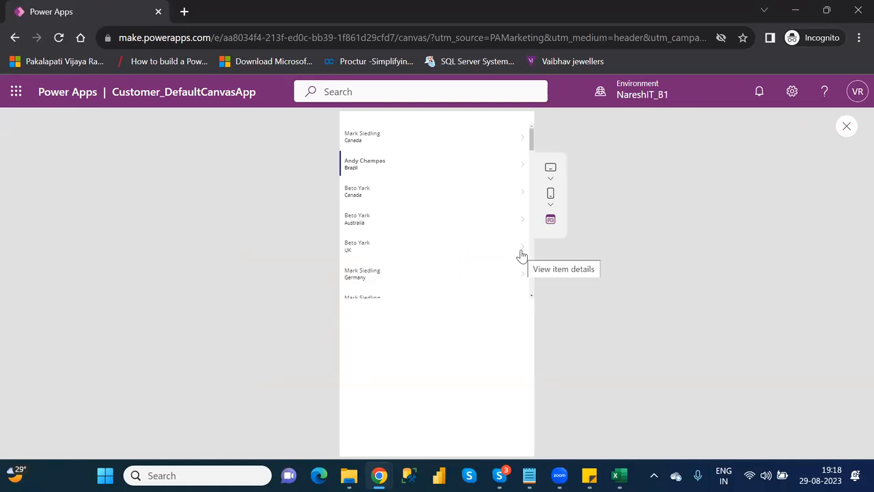
left_click(523, 278)
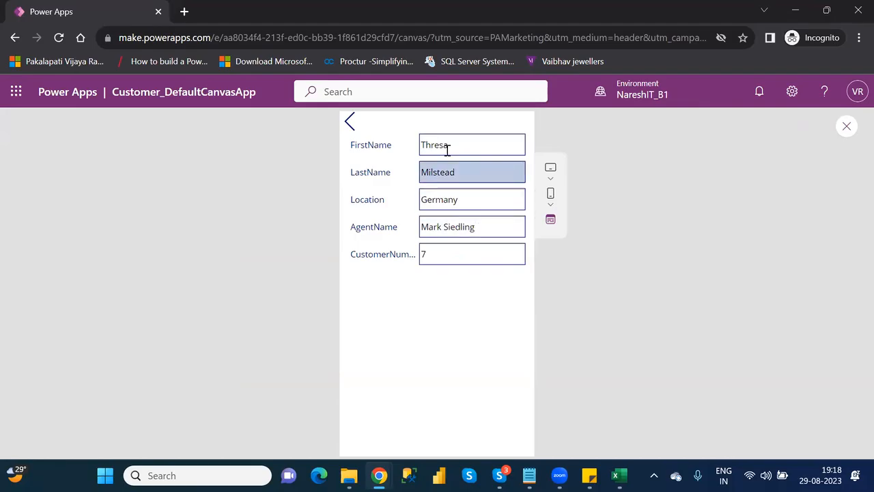
left_click(350, 123)
left_click_drag(534, 149, 533, 175)
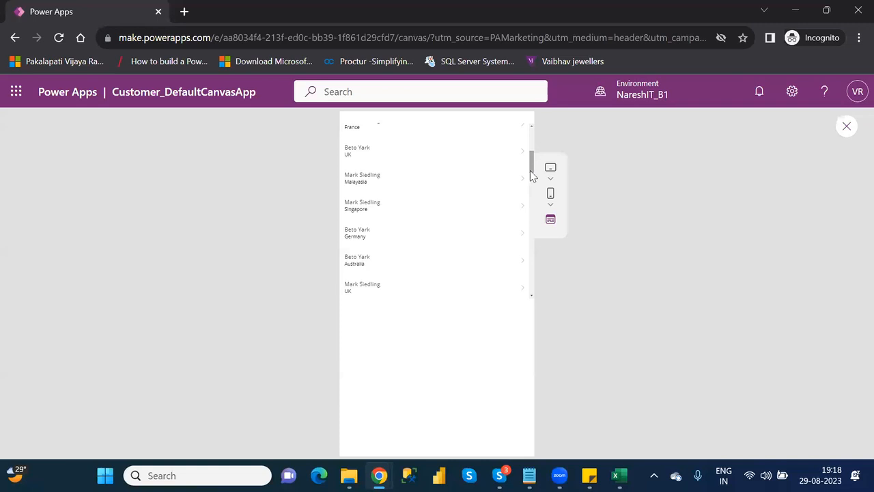
left_click(520, 295)
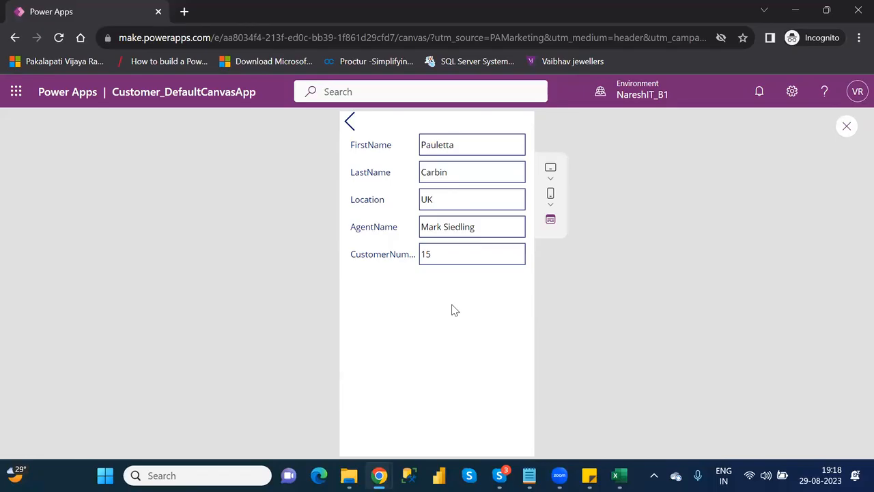
left_click(847, 128)
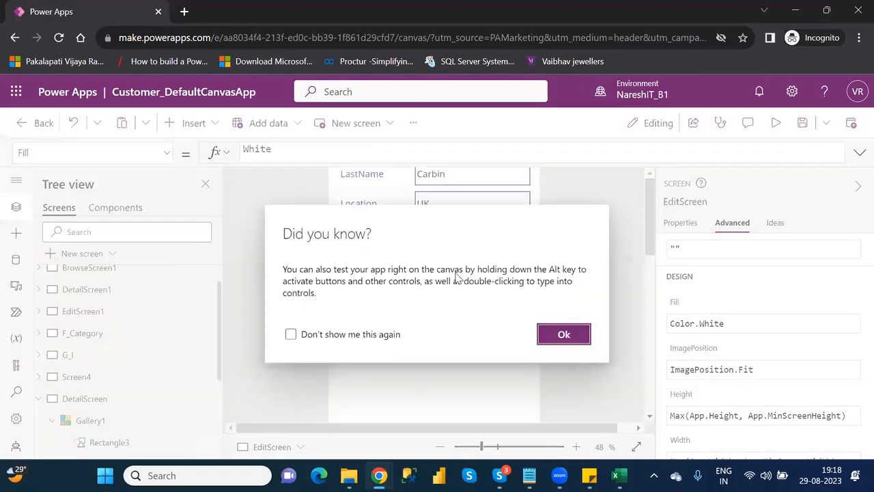
left_click(564, 336)
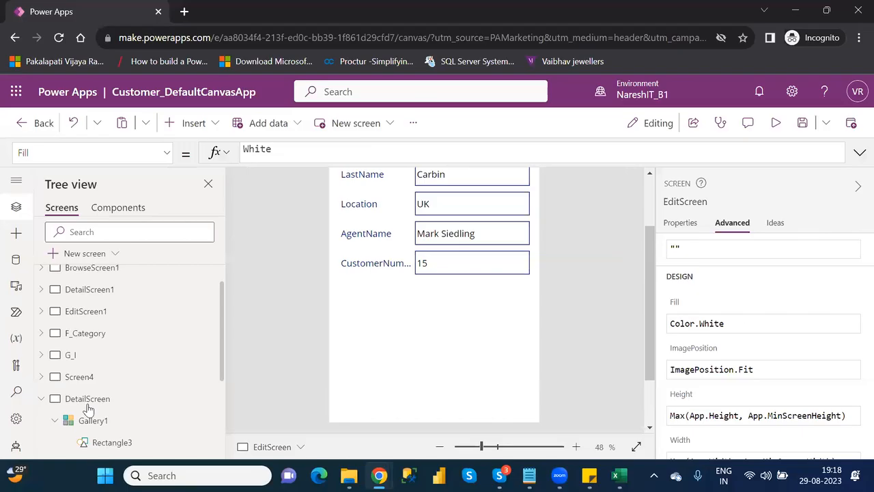
Examine the data source, default mode and Item properties of Form1 on EditScreen and the gallery in DetailScreen that it refers to.
left_click(40, 399)
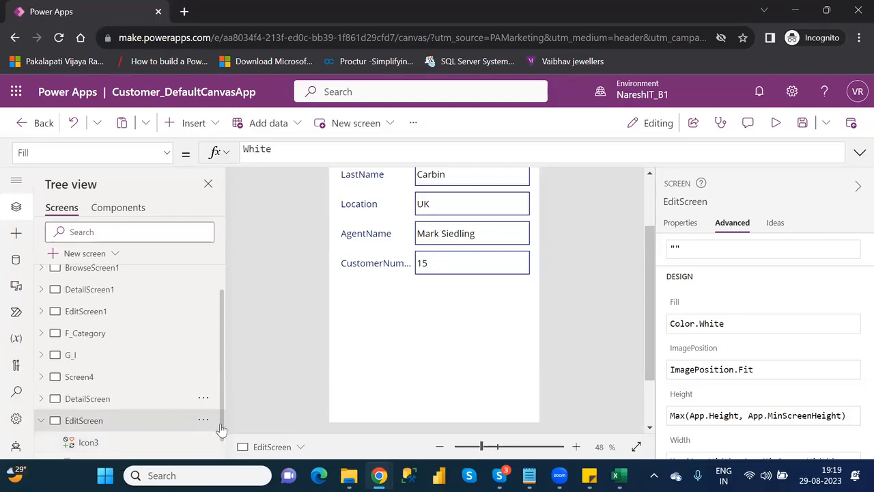
left_click_drag(220, 429, 225, 457)
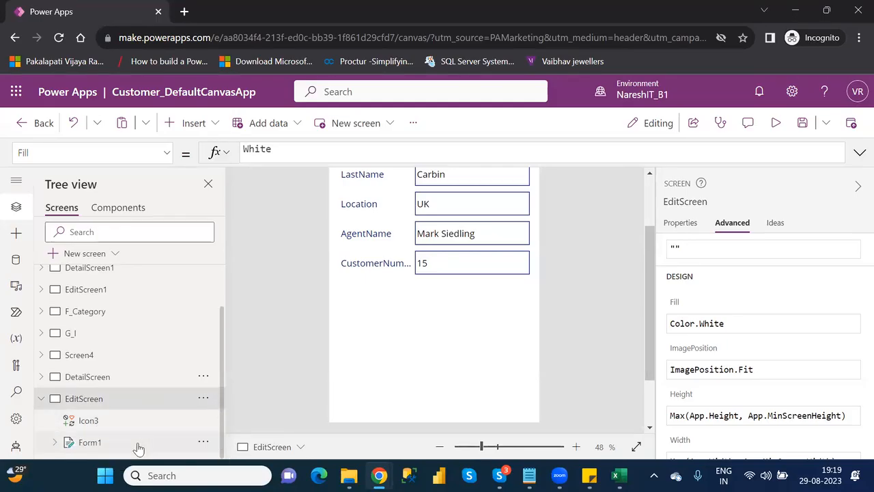
left_click(115, 446)
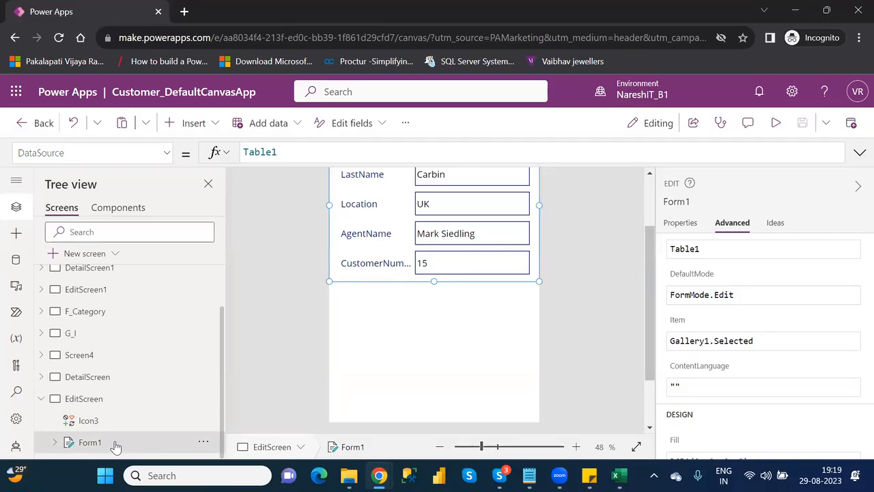
left_click(683, 225)
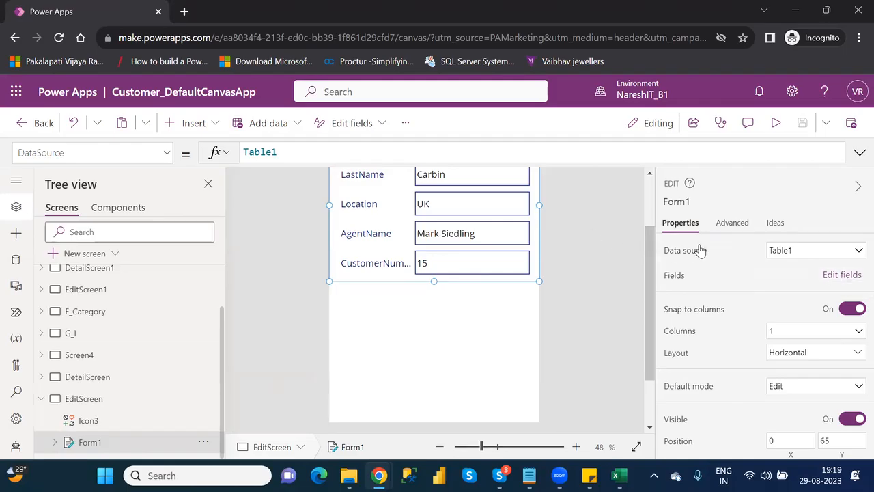
left_click(731, 226)
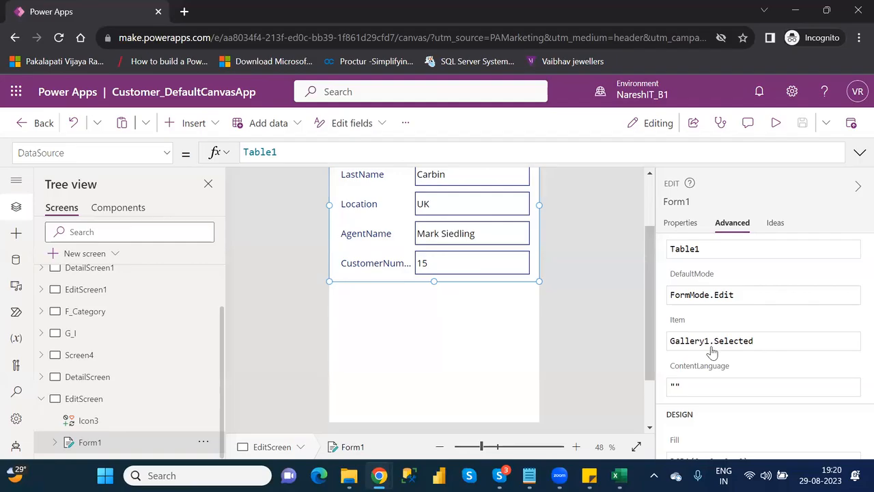
left_click(42, 379)
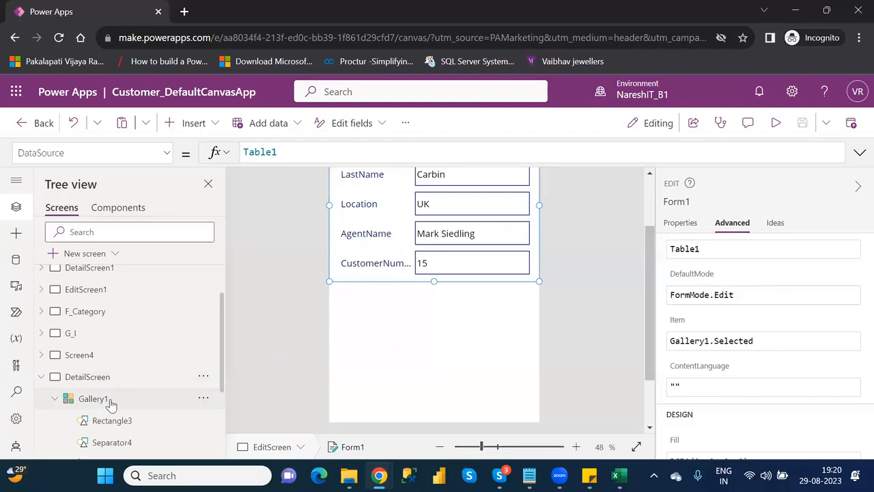
left_click(41, 378)
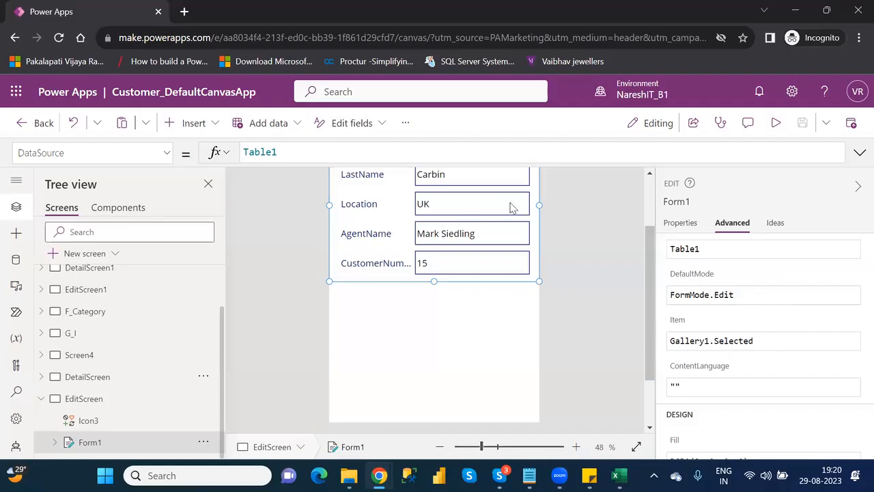
scroll(652, 203, "up", 3)
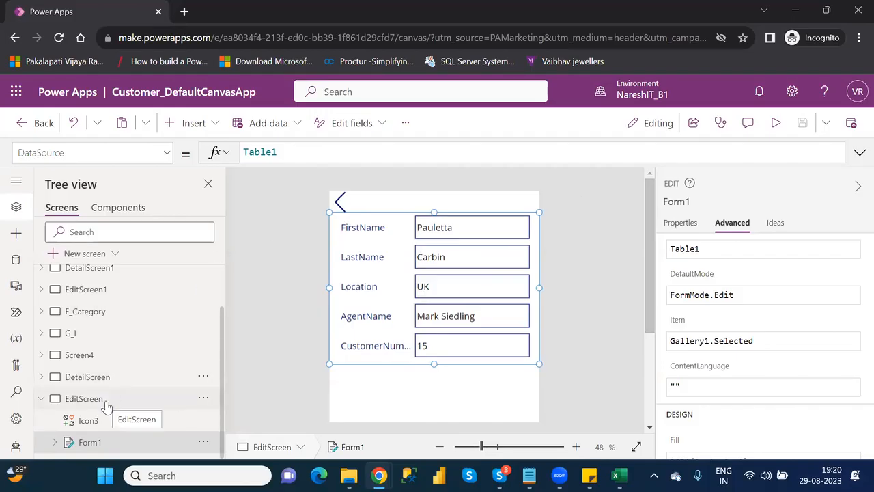
Insert an Add icon on DetailScreen and place it at the screen's upper edge, right of centre.
left_click(104, 378)
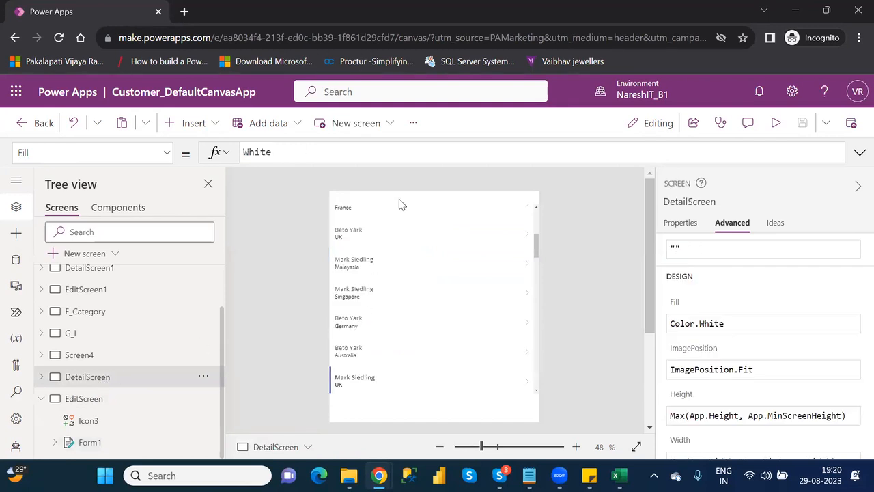
left_click(204, 128)
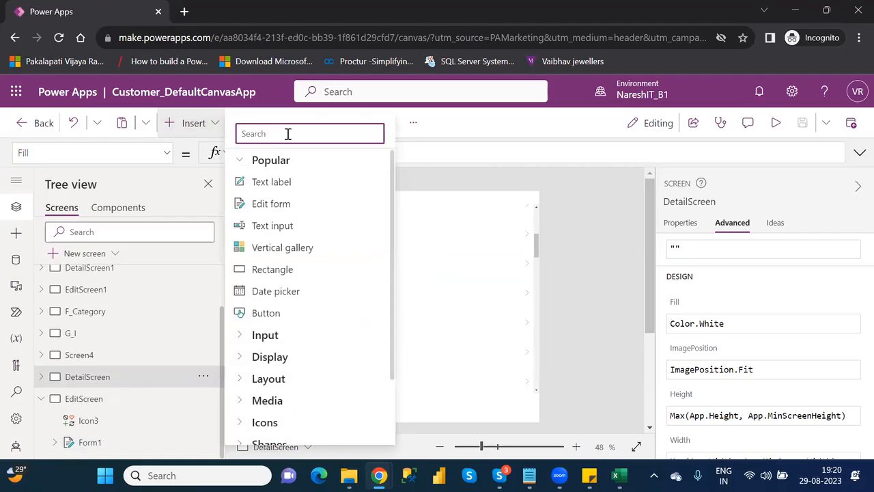
type("add")
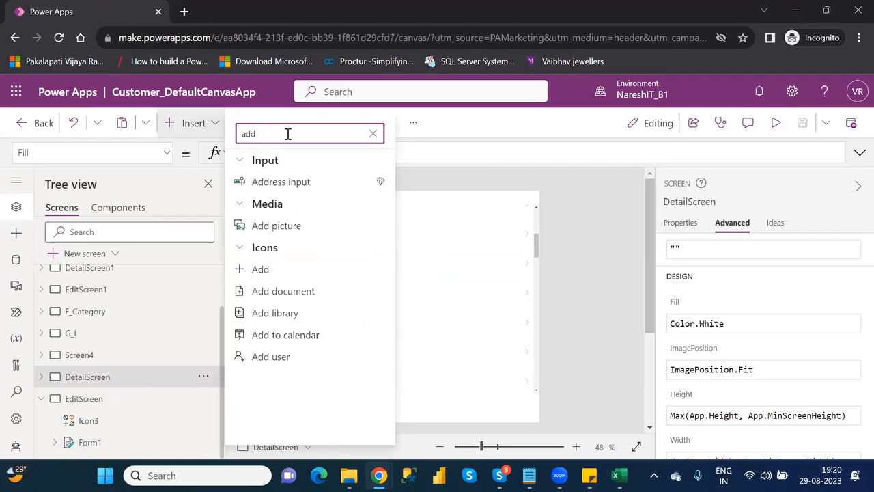
left_click(276, 271)
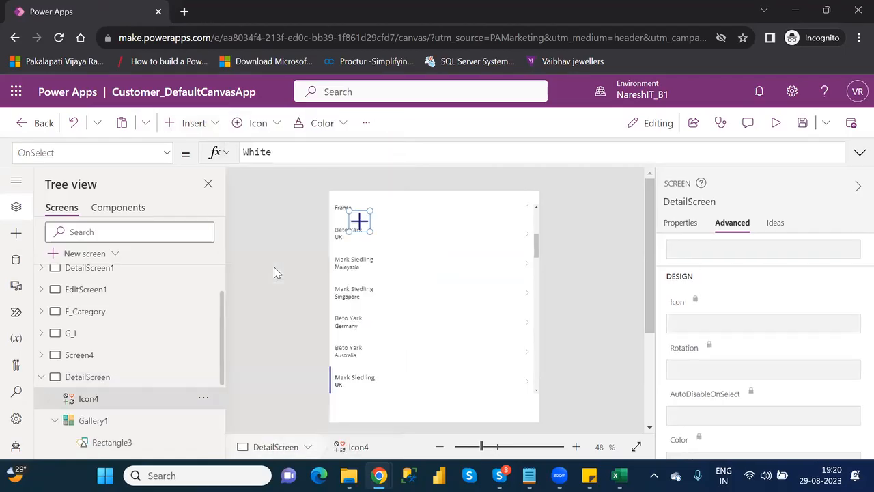
left_click_drag(358, 221, 463, 199)
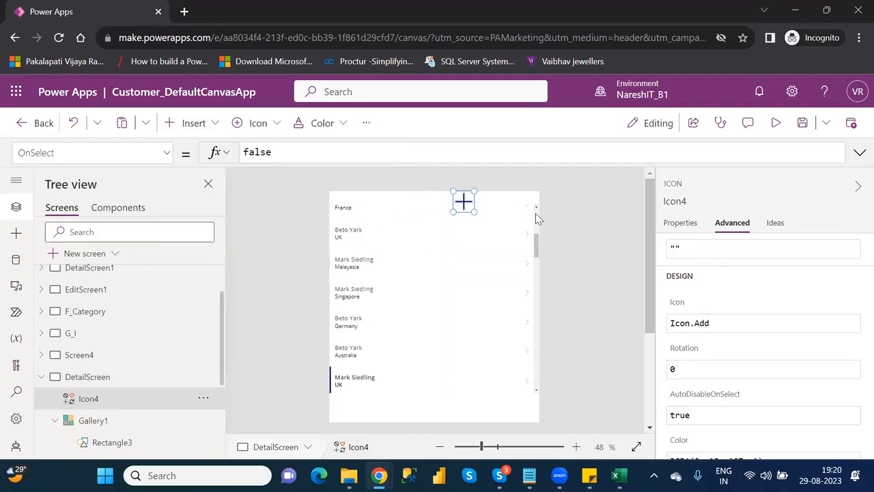
Move Gallery1 down on DetailScreen so that it starts below the Add icon.
left_click(119, 420)
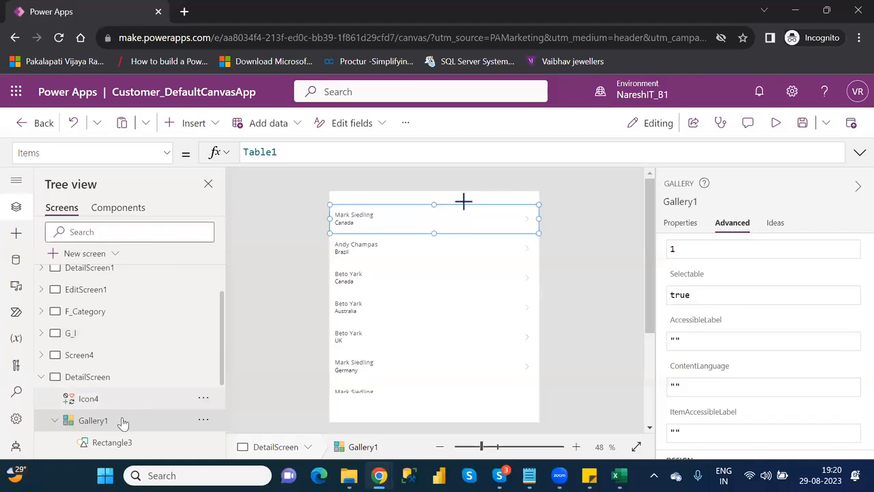
left_click(125, 421)
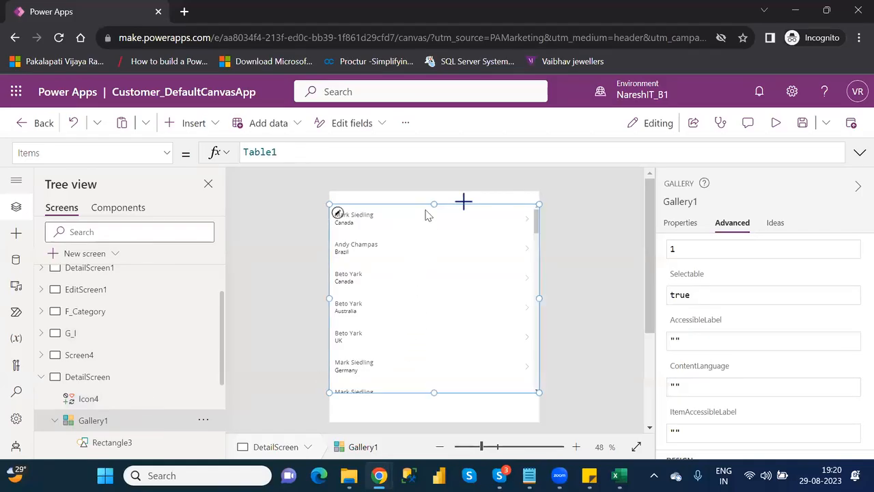
left_click_drag(437, 201, 439, 233)
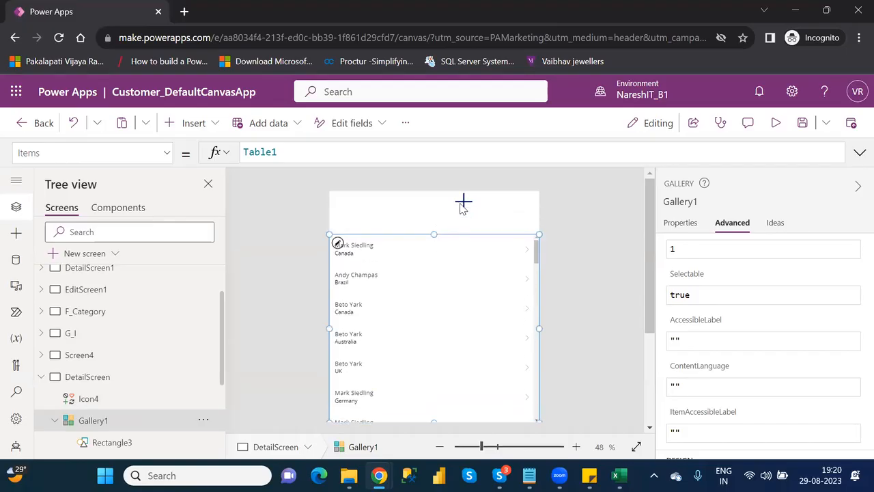
Compare DetailScreen and its Add icon with EditScreen, and review the fields and properties of Form1.
left_click(464, 198)
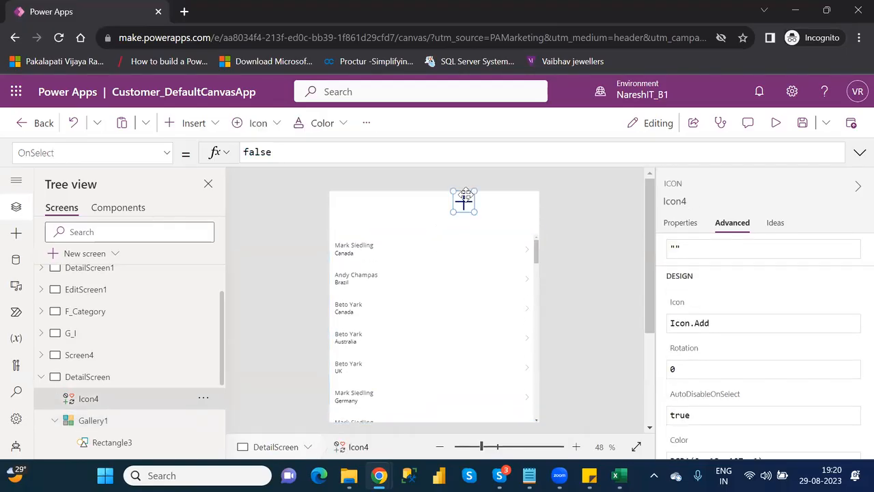
left_click(41, 377)
left_click(101, 403)
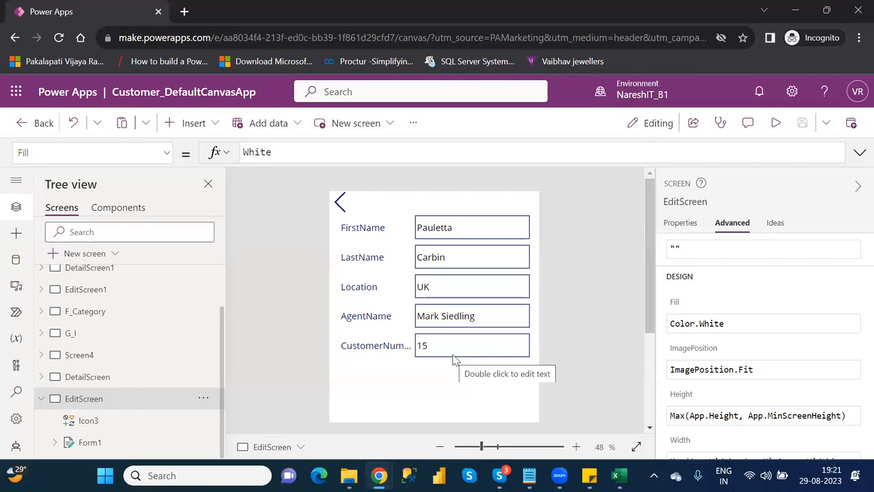
left_click(103, 371)
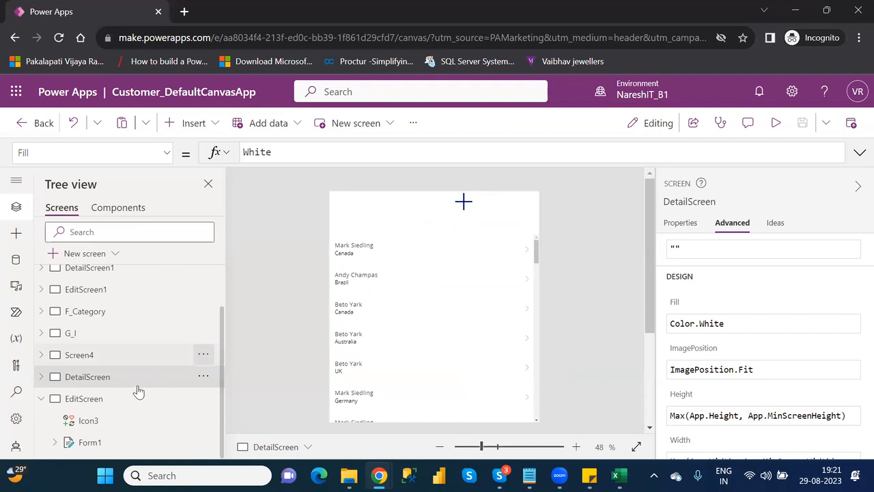
left_click(102, 403)
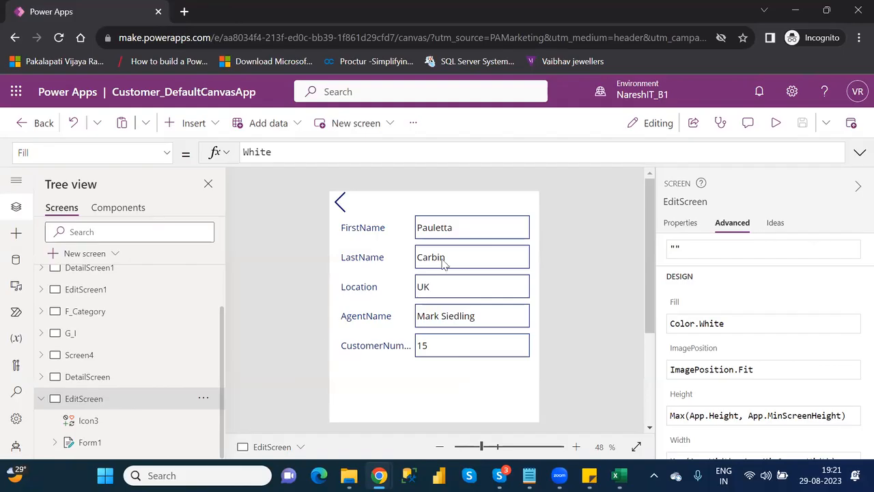
left_click(102, 377)
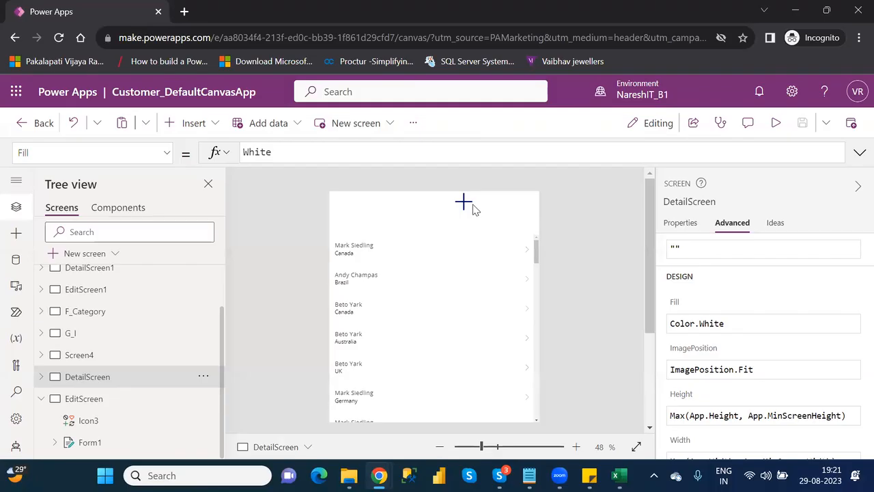
left_click(100, 403)
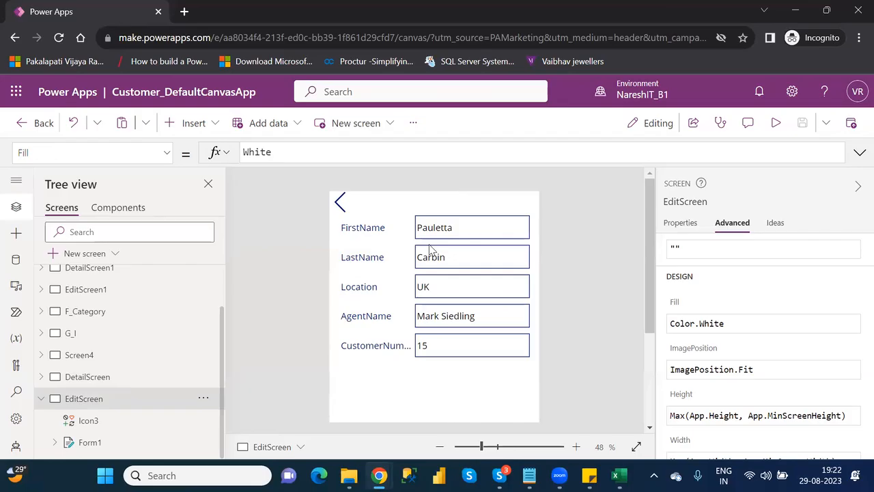
left_click(91, 443)
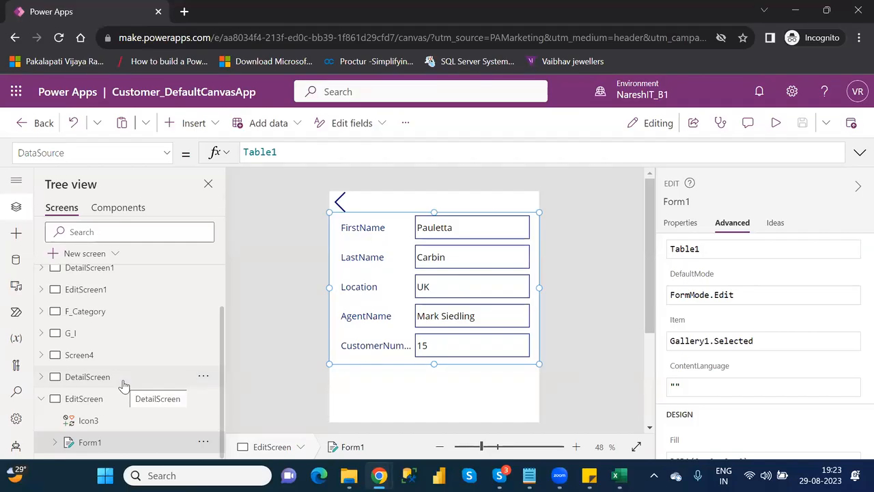
left_click(98, 399)
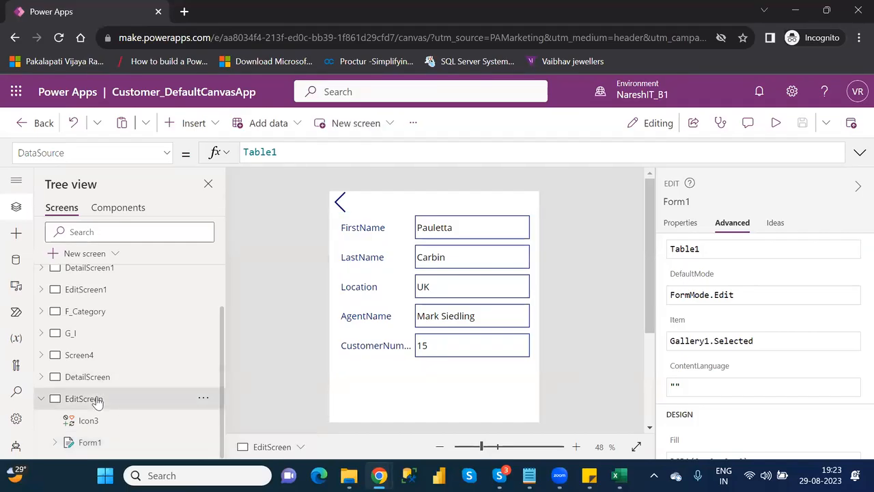
left_click(95, 444)
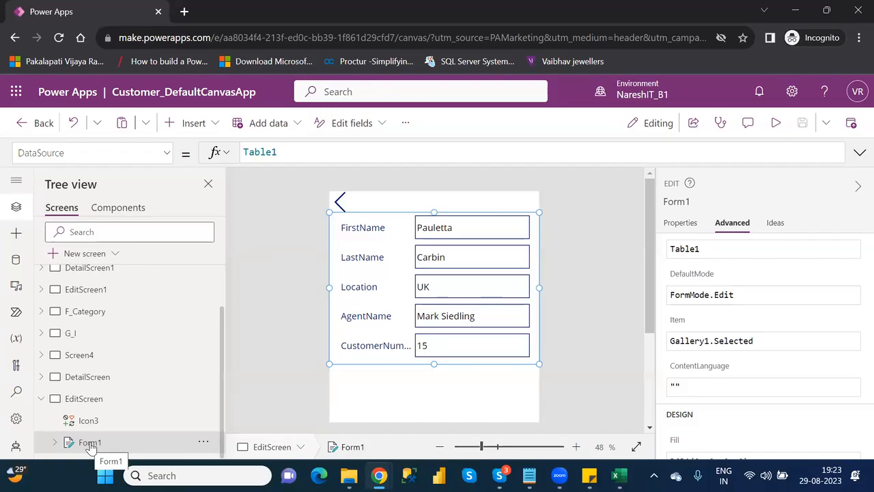
Set the OnSelect property of the Add icon on DetailScreen to Navigate(EditScreen).
left_click(91, 376)
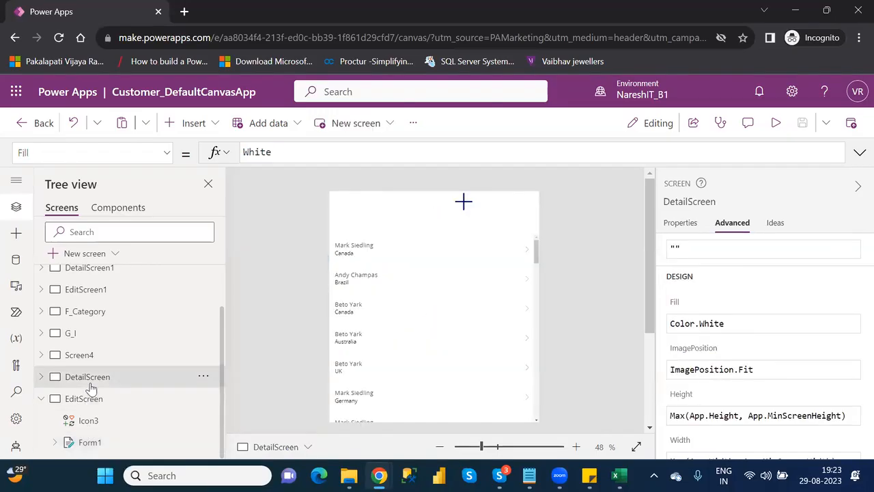
left_click(461, 205)
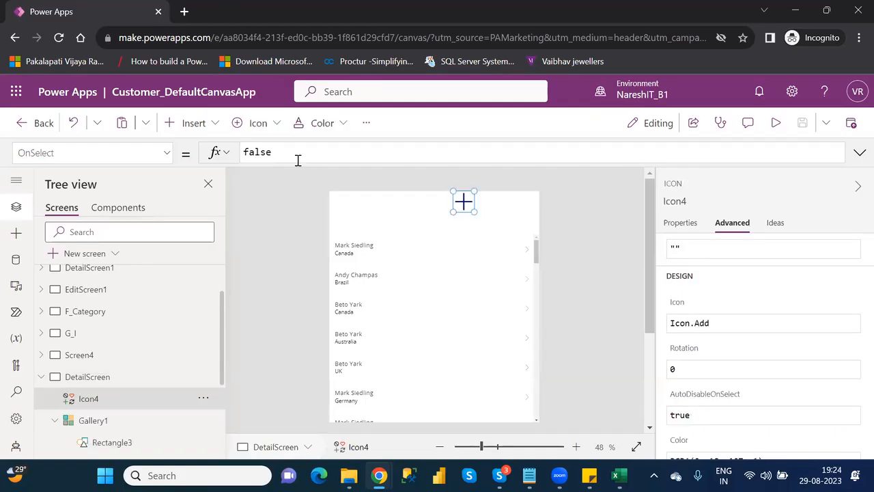
double_click(260, 151)
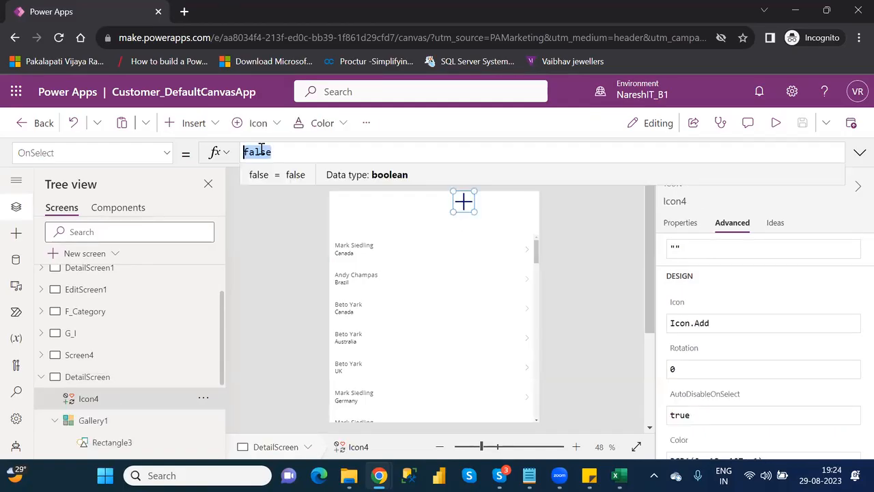
type("na")
key("Tab")
key("Down")
key("Down")
key("Down")
key("Down")
key("Down")
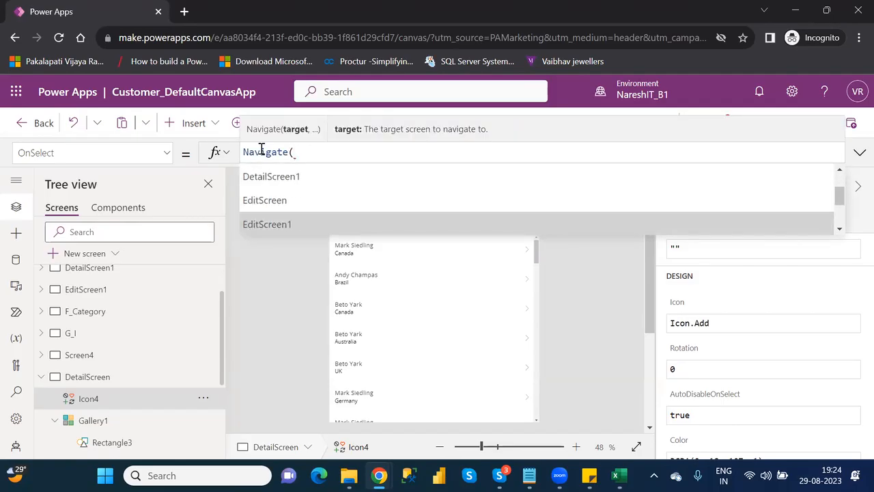
key("Up")
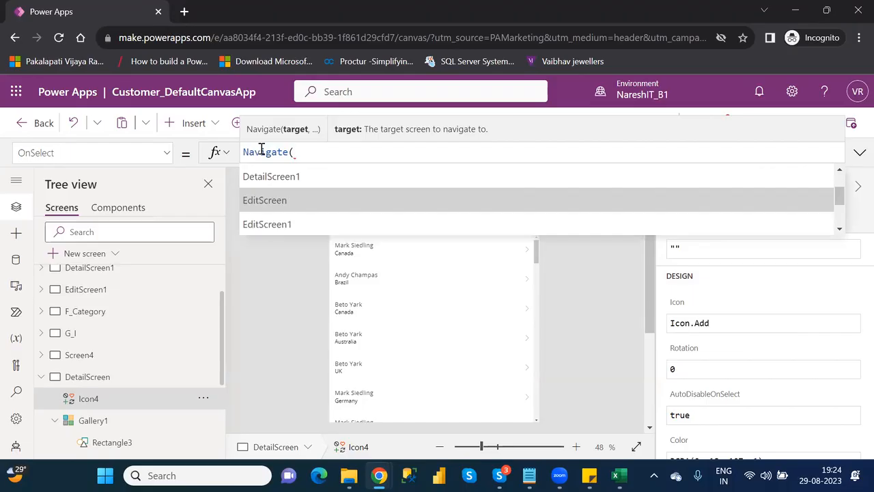
key("Tab")
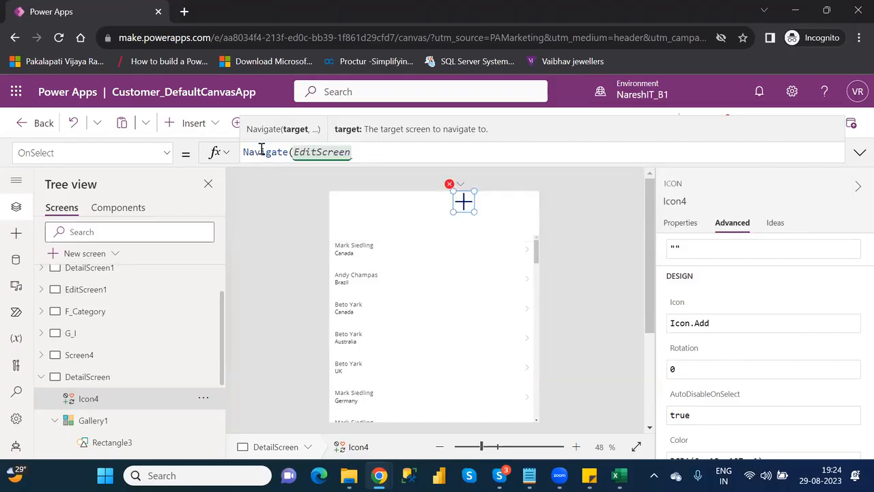
type(")")
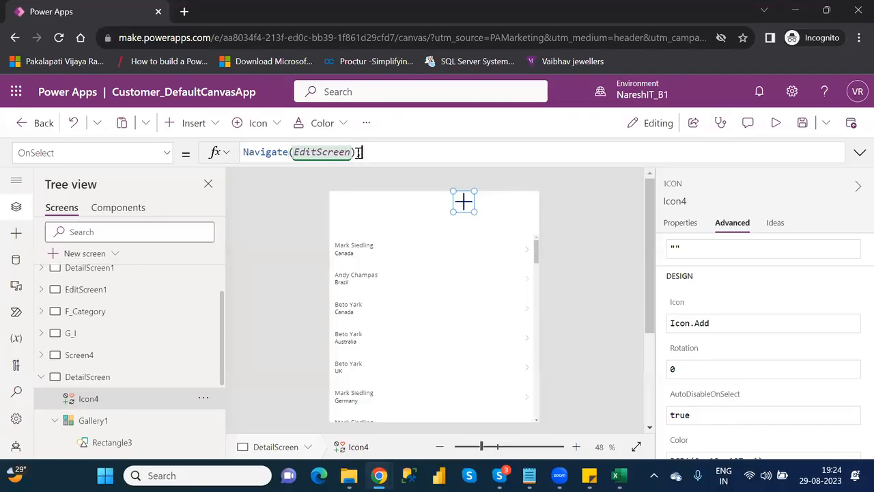
Extend the Add icon's OnSelect formula to Navigate(EditScreen);NewForm(Form1).
left_click_drag(358, 153, 242, 155)
type(";")
left_click_drag(355, 152, 245, 151)
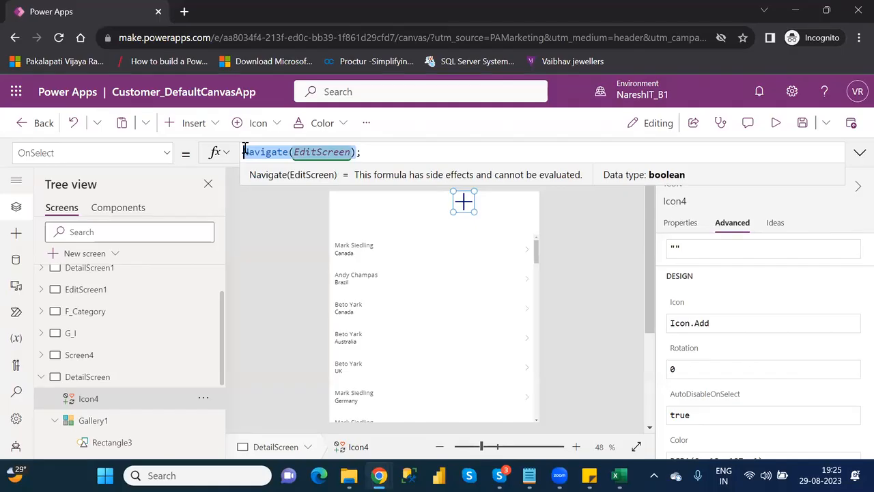
left_click(371, 156)
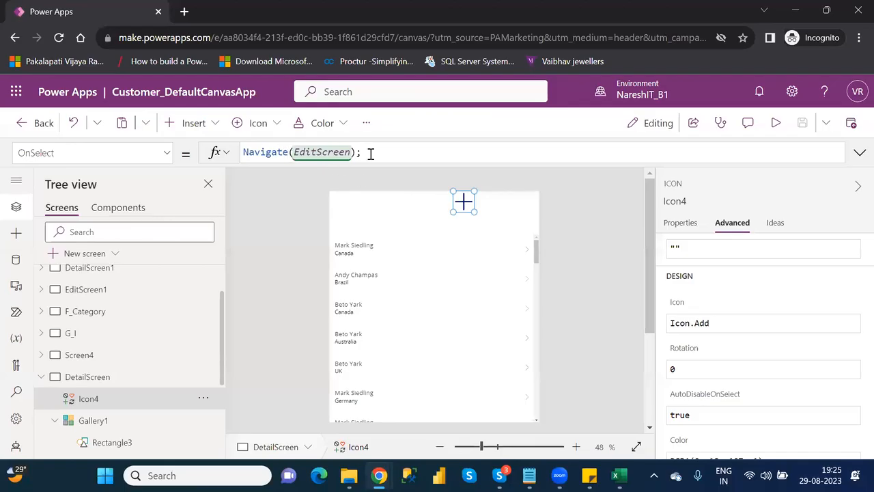
type("ne")
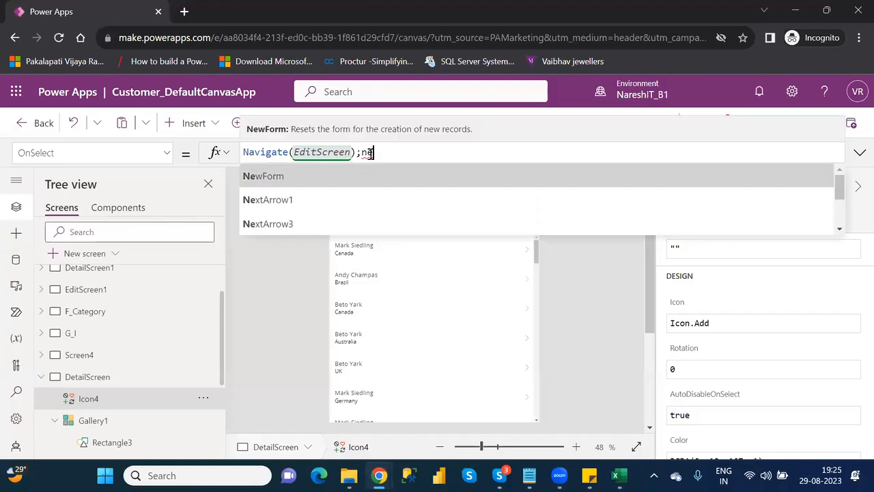
key("Tab")
type("(")
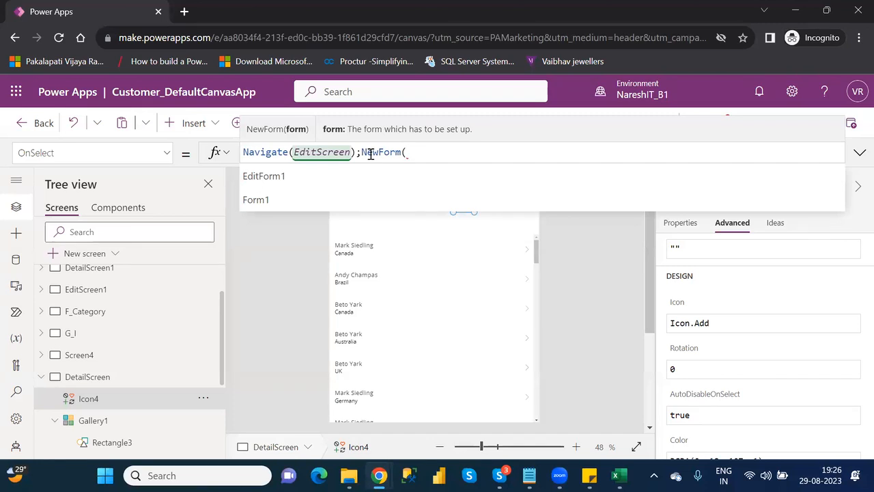
left_click(42, 377)
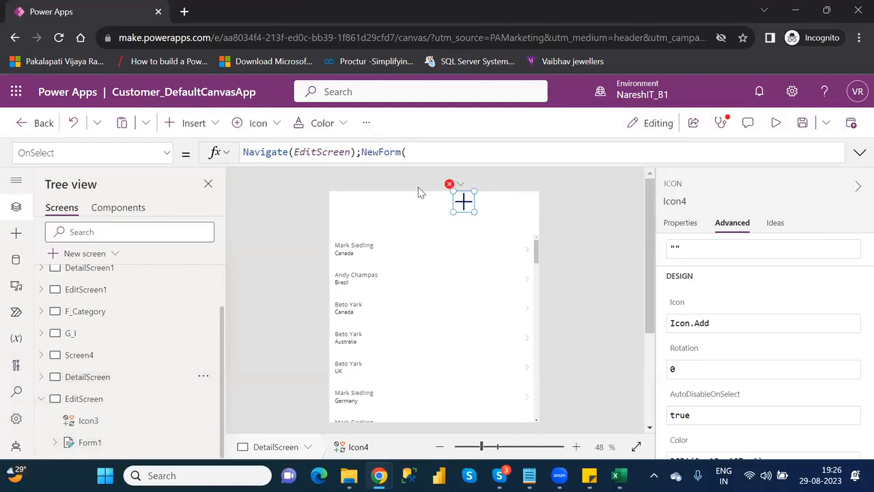
left_click(435, 151)
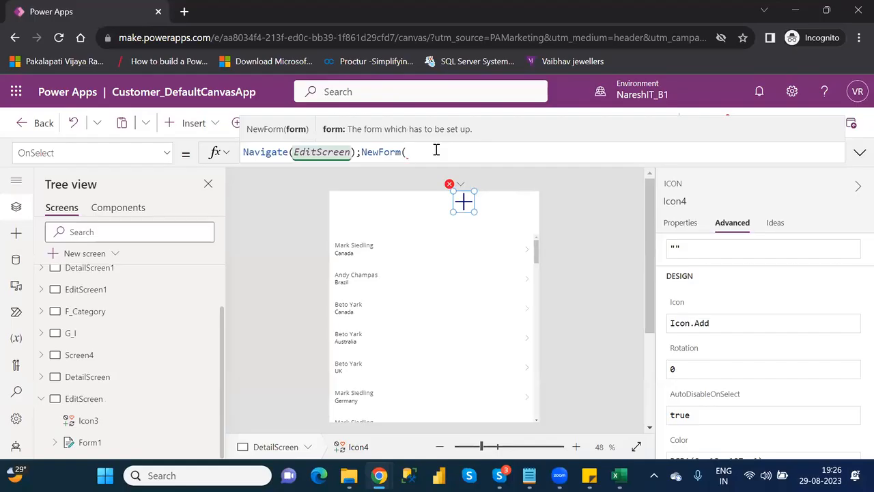
type("form")
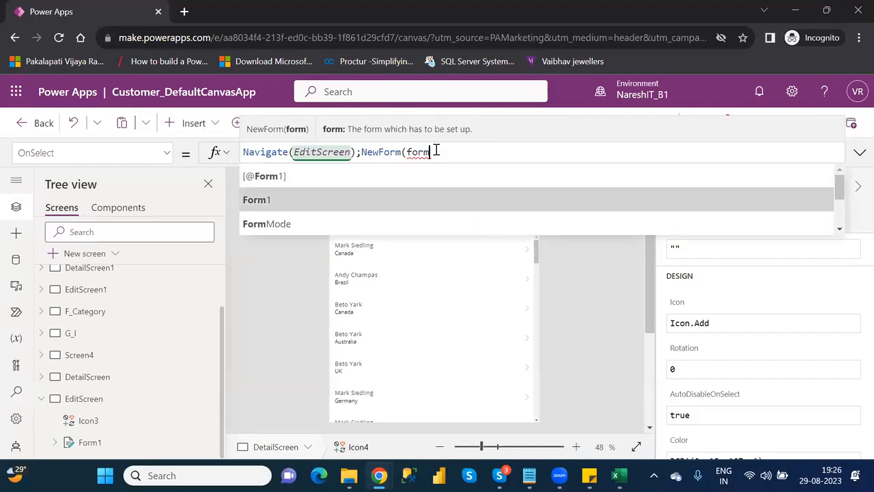
key("Tab")
type(")")
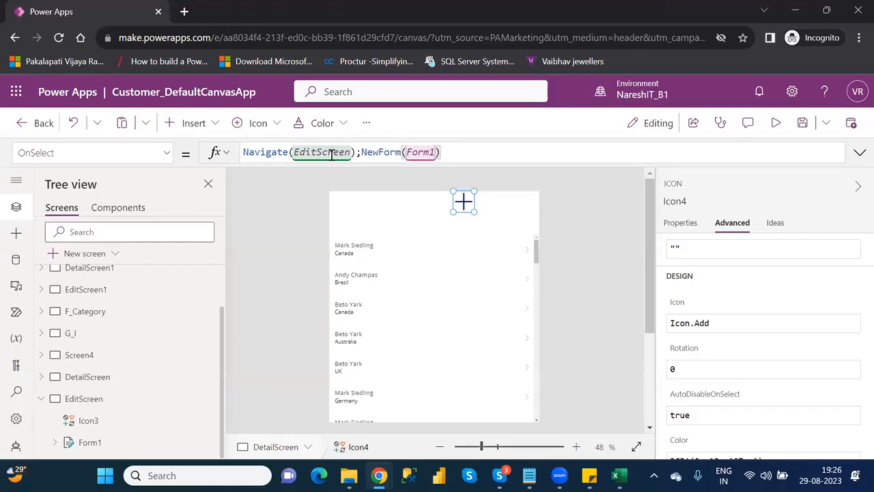
Preview the app from DetailScreen and test the Add icon, checking the fields of the form it opens on EditScreen.
left_click(95, 400)
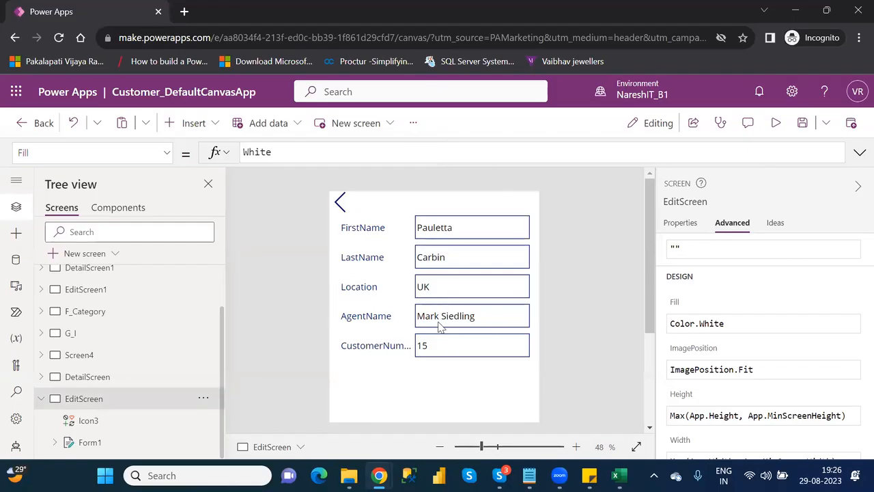
left_click(113, 380)
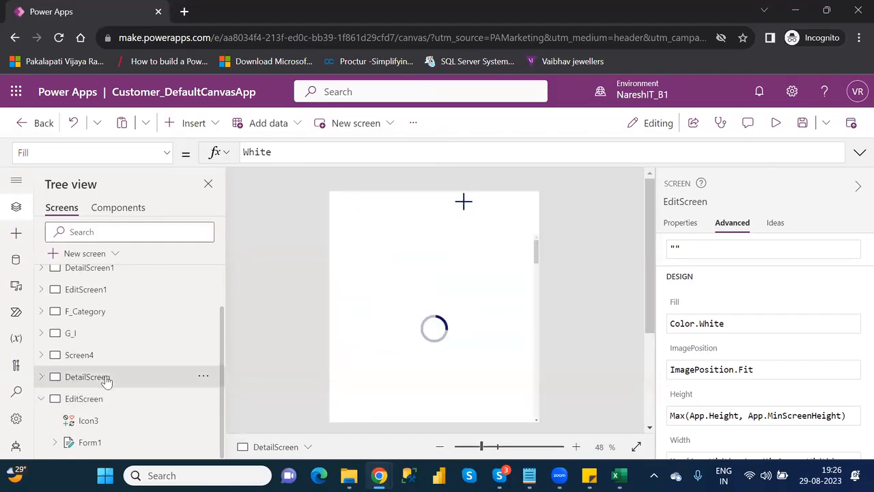
left_click(466, 200)
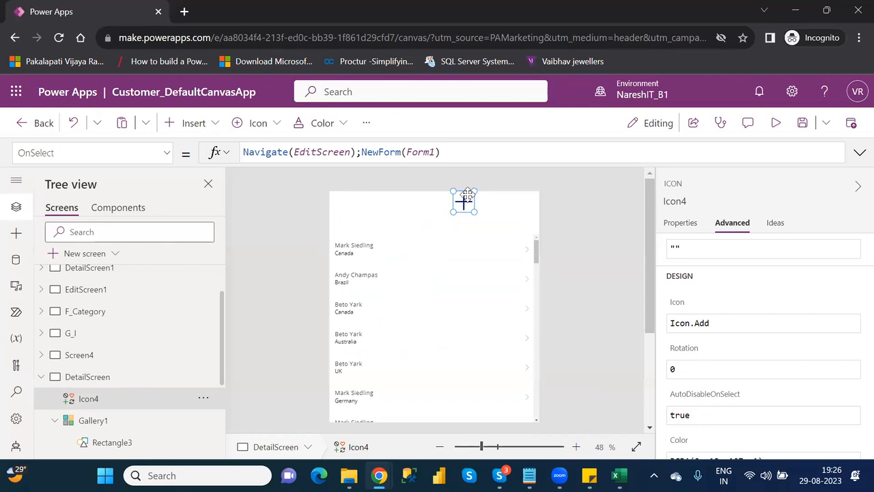
left_click(778, 124)
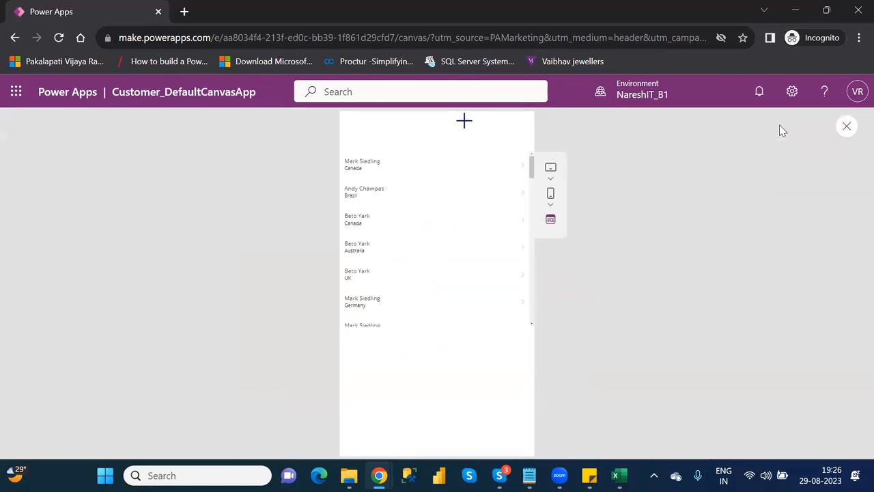
left_click(464, 124)
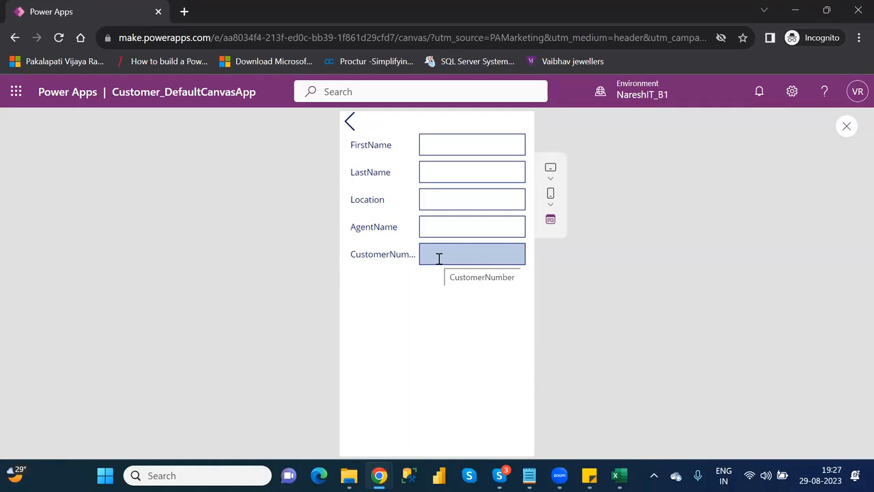
left_click(441, 148)
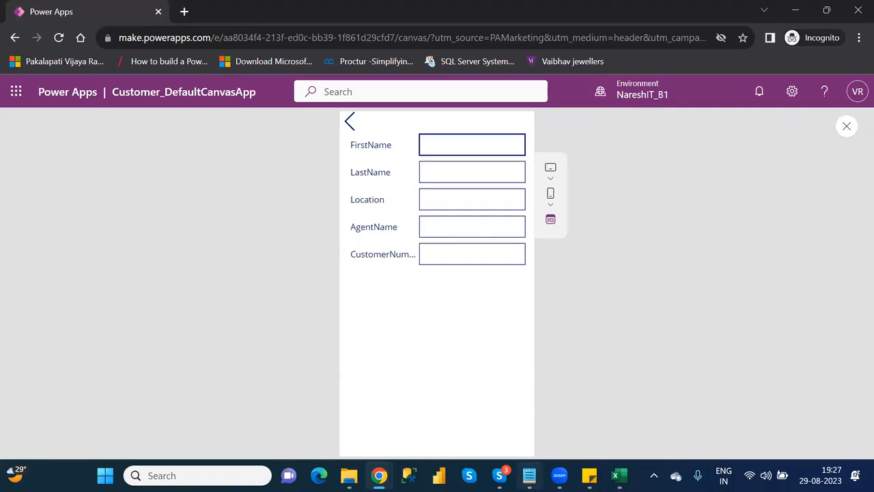
Check the NewForm entry in the Category_Wise_Functions notes in Notepad, and return to Power Apps to end the preview.
left_click(530, 477)
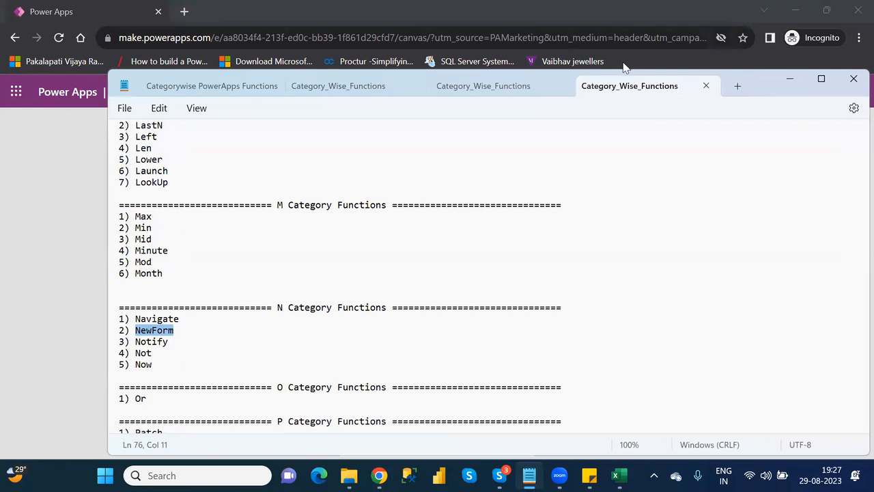
left_click(789, 79)
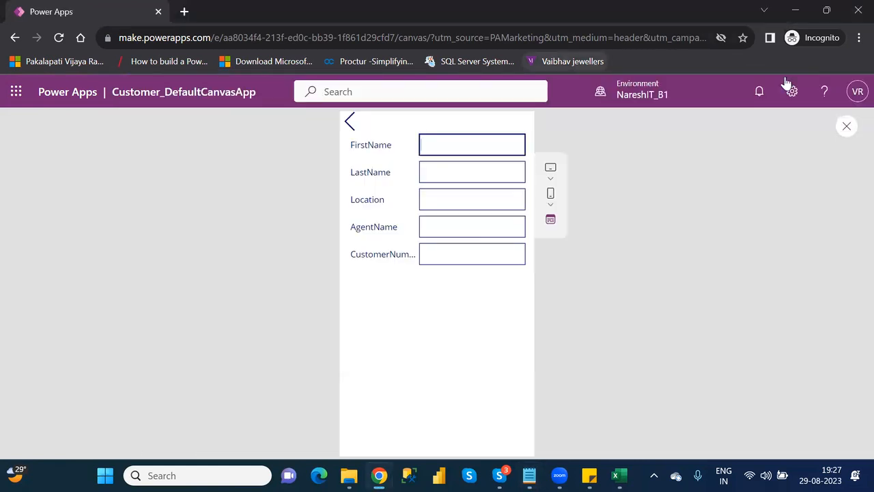
left_click(848, 128)
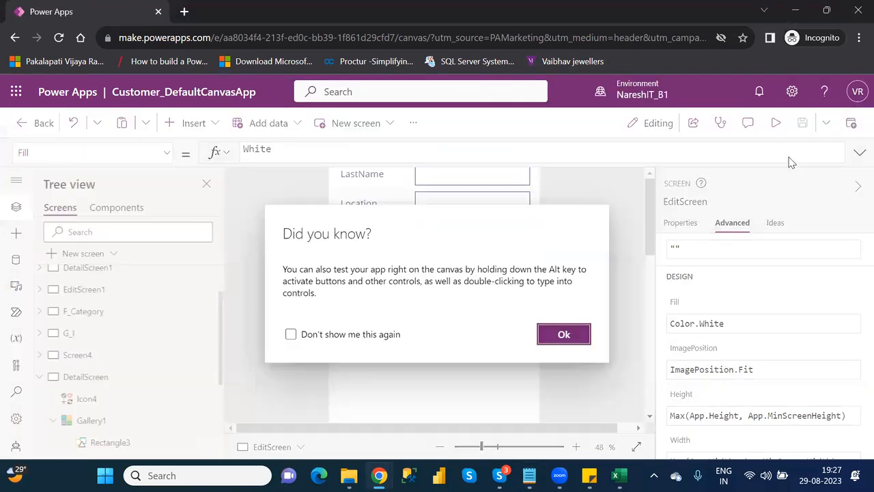
left_click(565, 336)
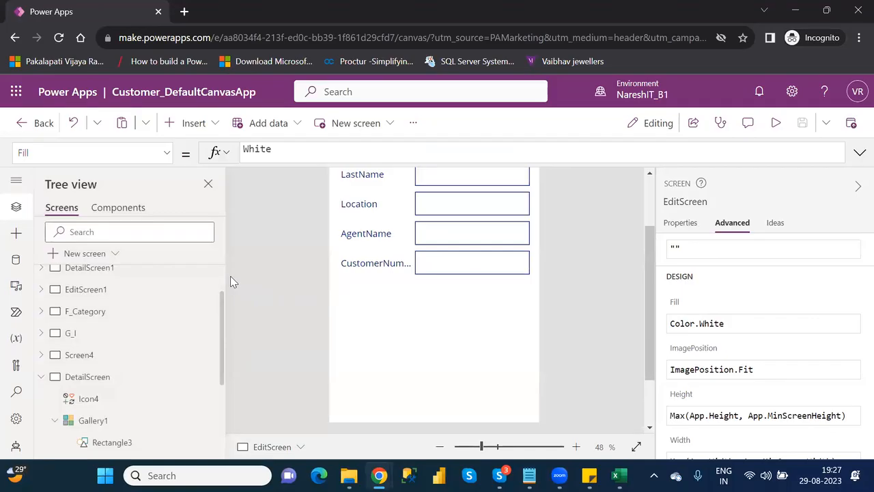
Review BrowseScreen1, DetailScreen1 and EditScreen1 for comparison with the custom screens.
scroll(221, 272, "up", 2)
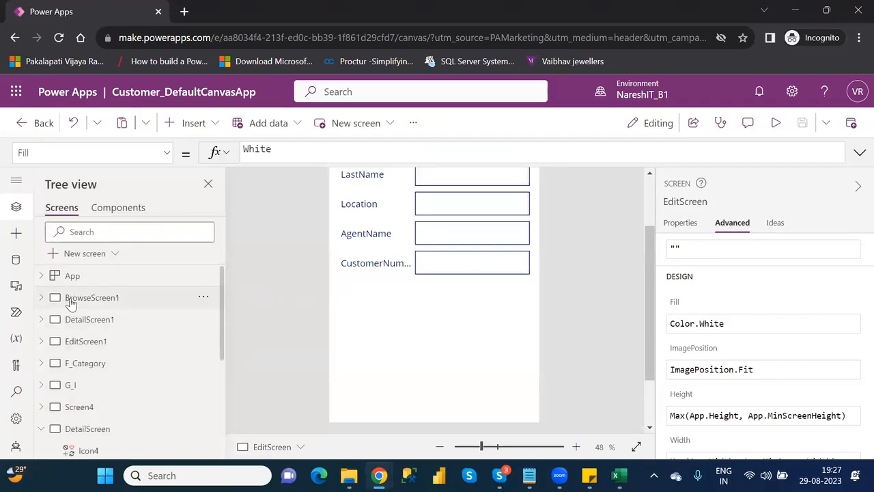
left_click(73, 301)
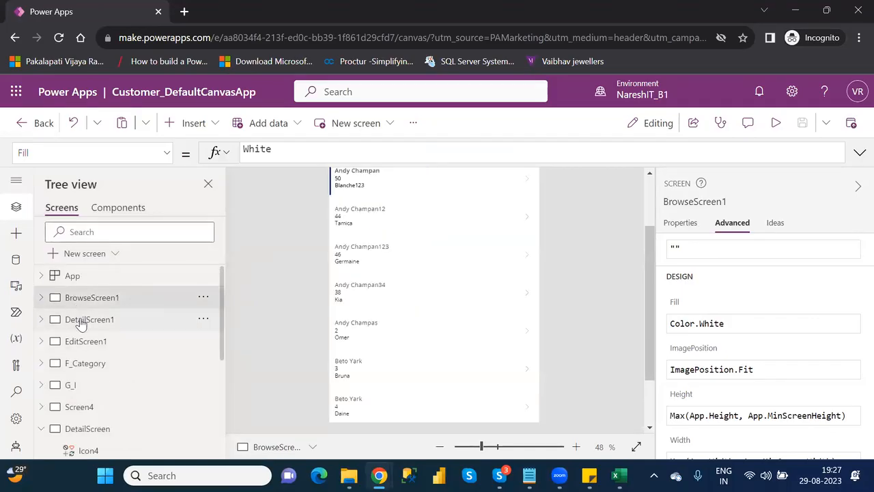
left_click(82, 326)
left_click(86, 342)
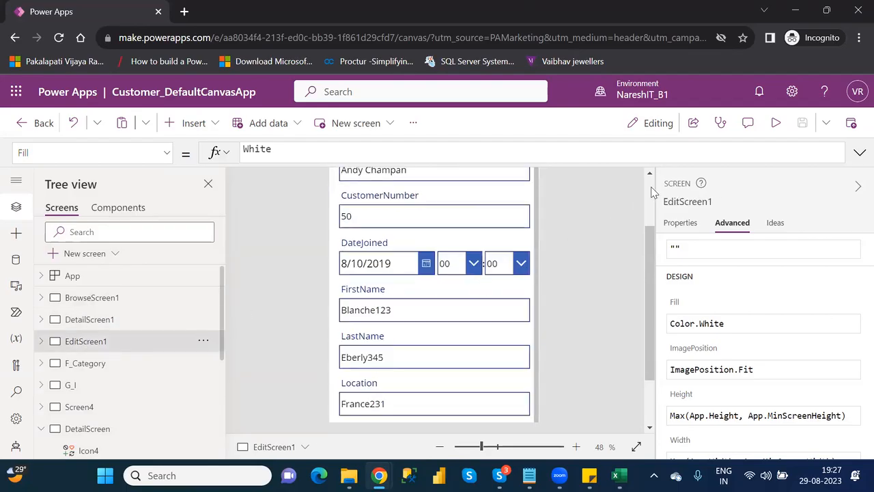
scroll(651, 187, "up", 2)
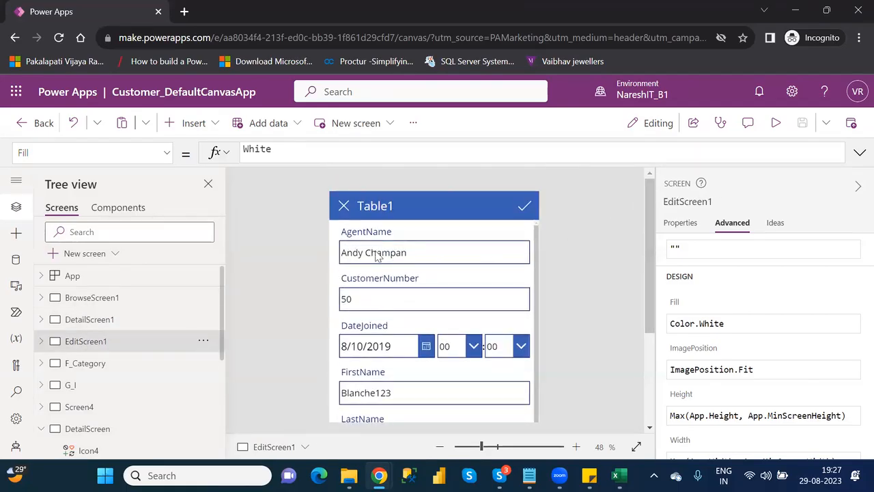
left_click(113, 302)
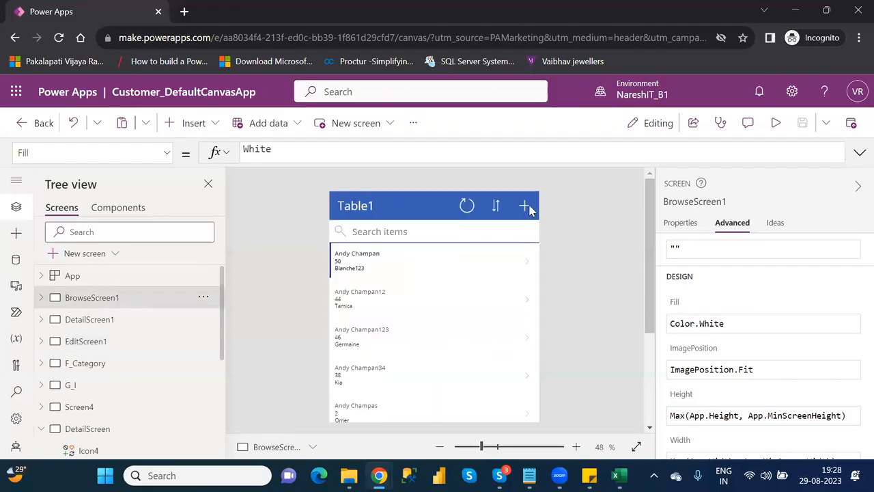
Preview BrowseScreen1, open the new record form through its add icon, and end the preview.
left_click(779, 123)
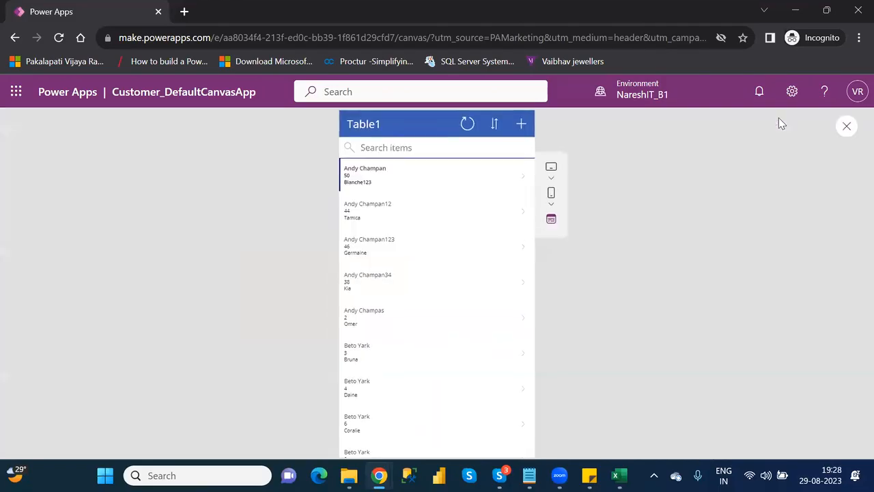
left_click(522, 123)
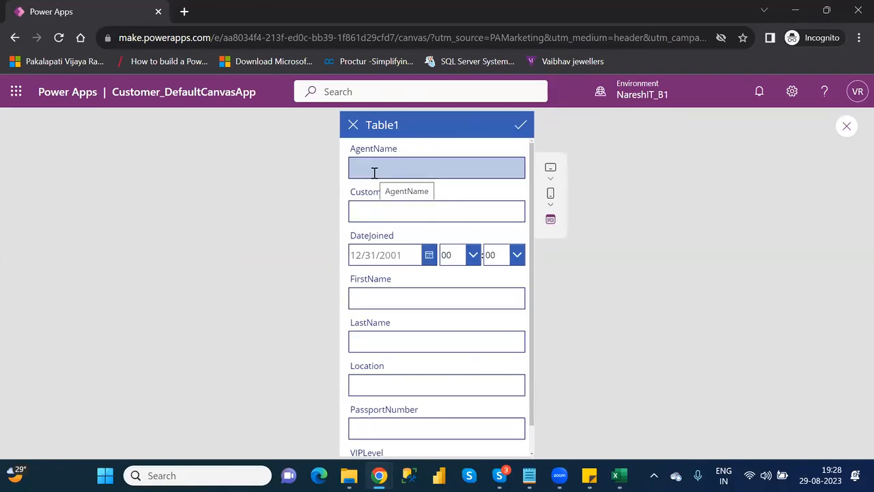
left_click(847, 128)
left_click(572, 336)
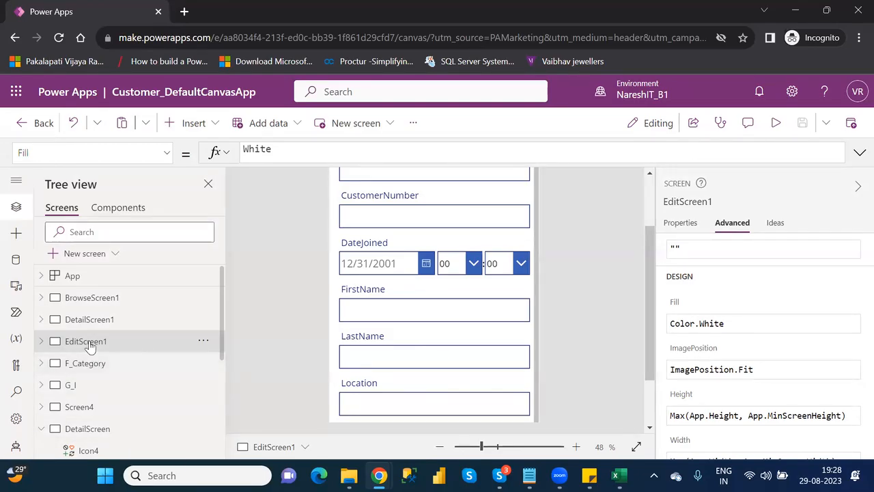
Examine the OnSelect formula of the new item icon in the header of BrowseScreen1.
left_click(96, 300)
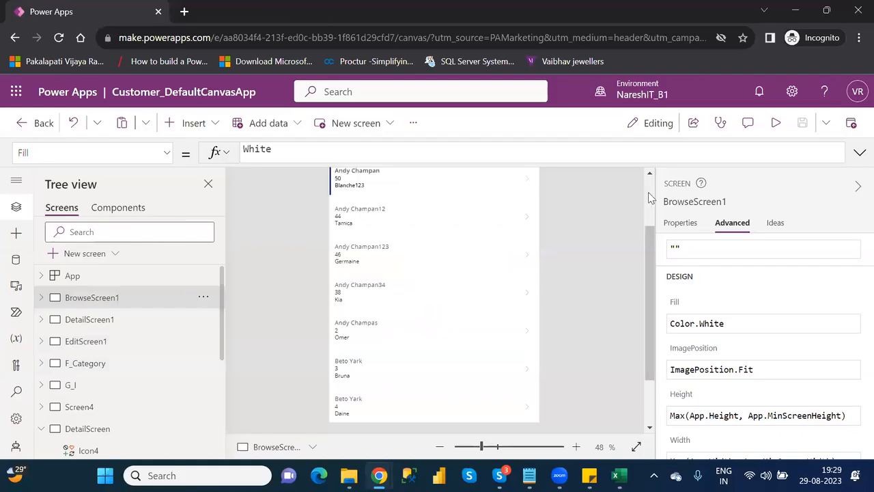
scroll(649, 192, "up", 2)
left_click(524, 207)
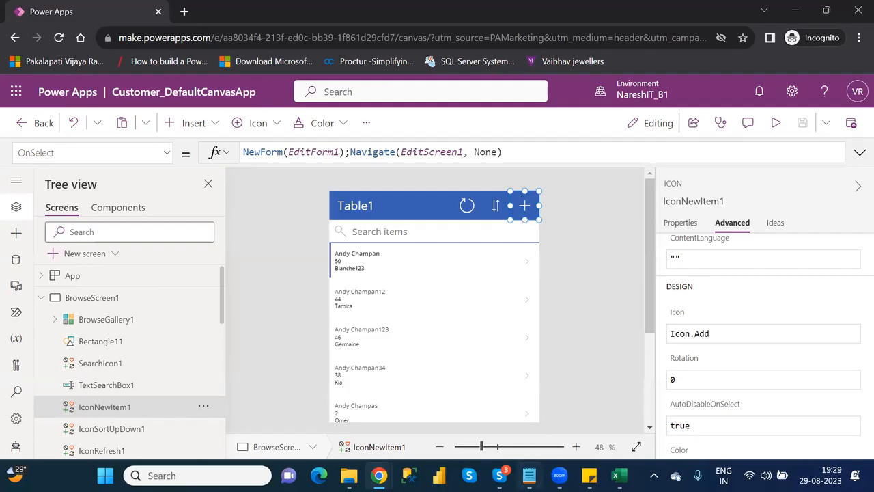
Check the Notify entry under N Category Functions in the Category_Wise_Functions notes in Notepad, and return to Power Apps.
left_click(529, 476)
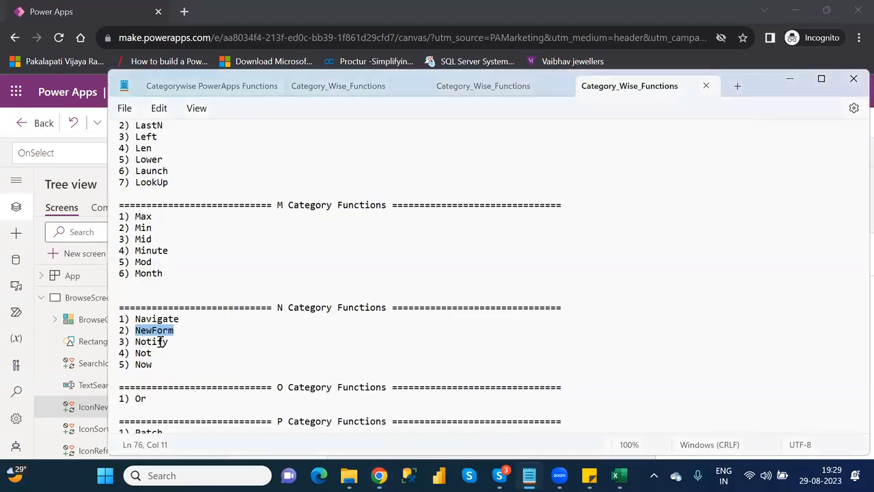
left_click(160, 342)
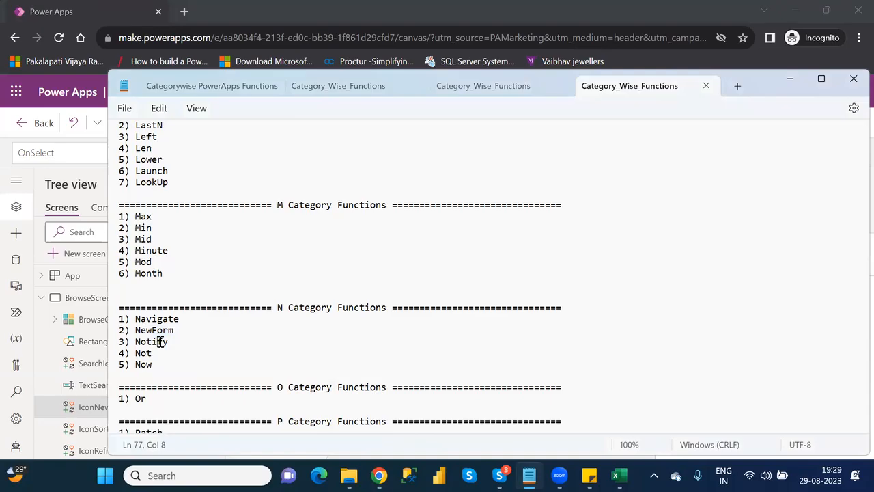
double_click(161, 343)
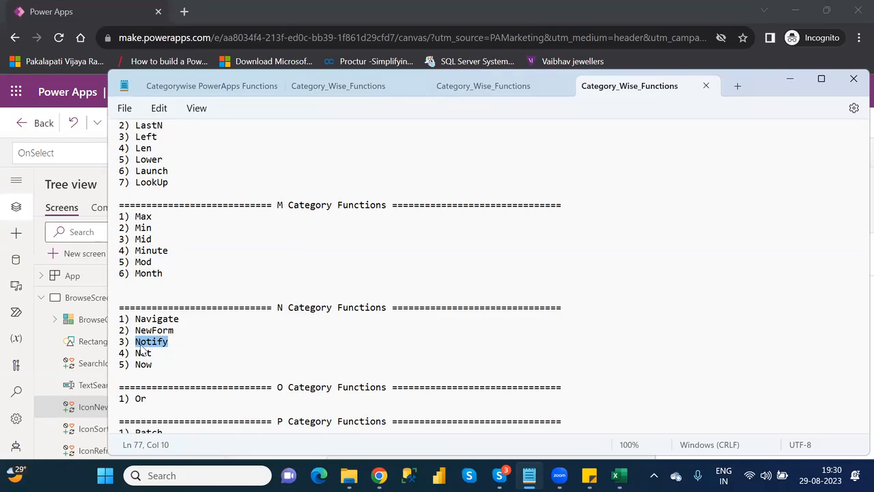
key("alt+Tab")
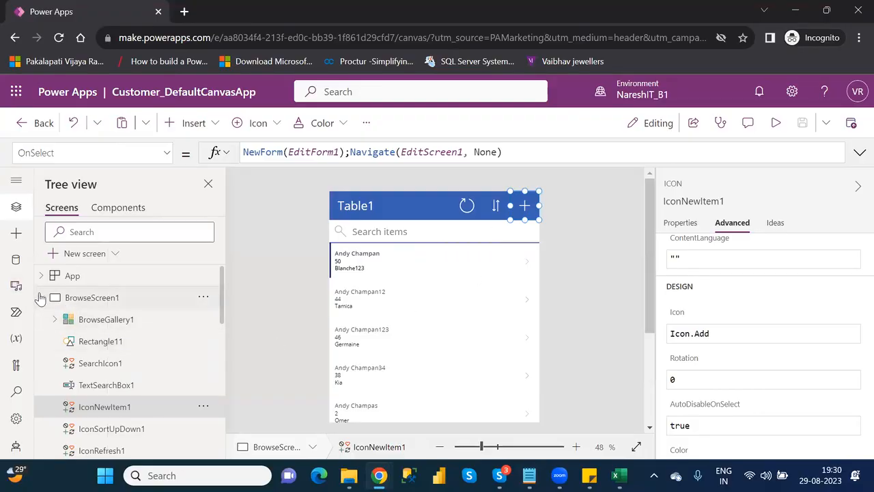
Append a Notify call with an empty text argument to the OnSelect formula of the Add icon on DetailScreen, after NewForm(Form1).
left_click(40, 297)
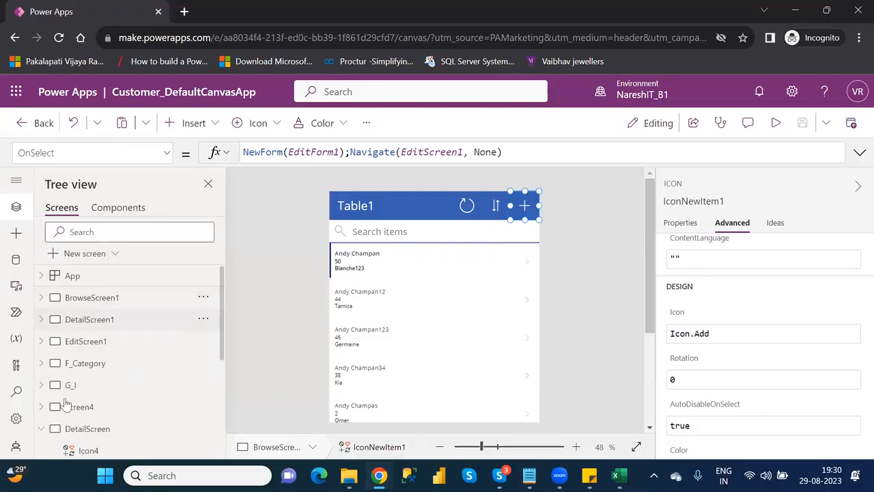
left_click(111, 437)
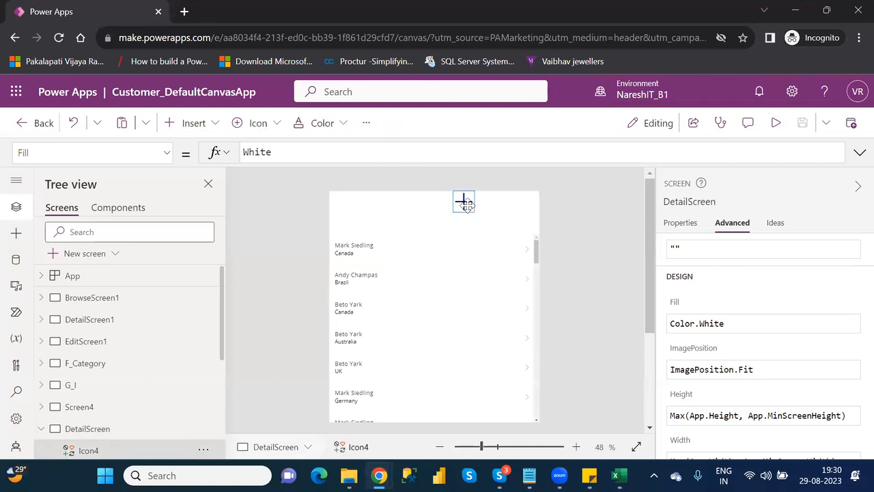
left_click(465, 202)
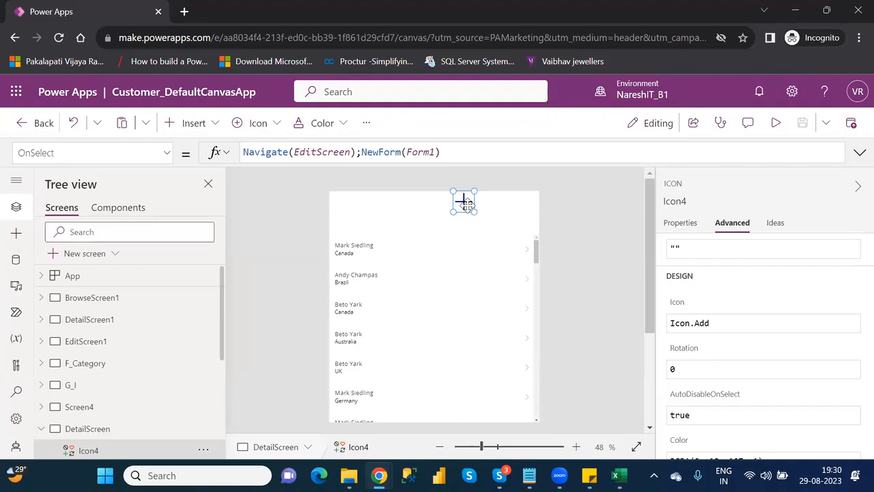
left_click(465, 148)
type(";")
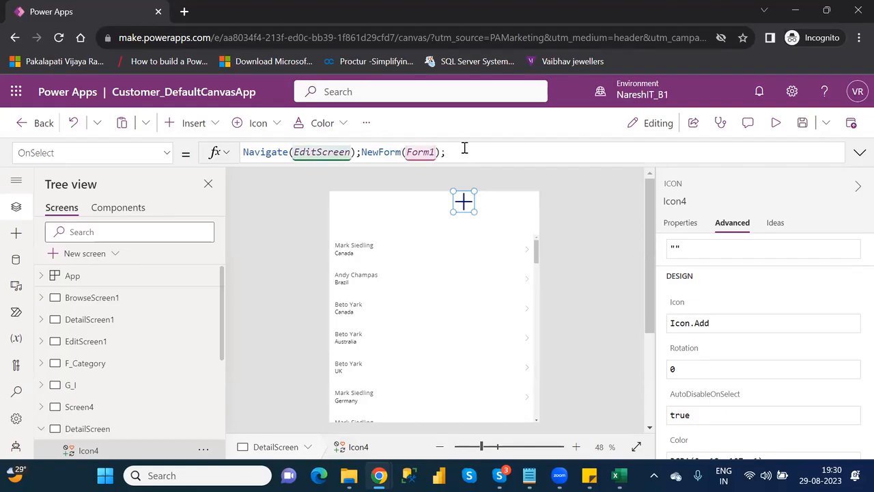
type("no")
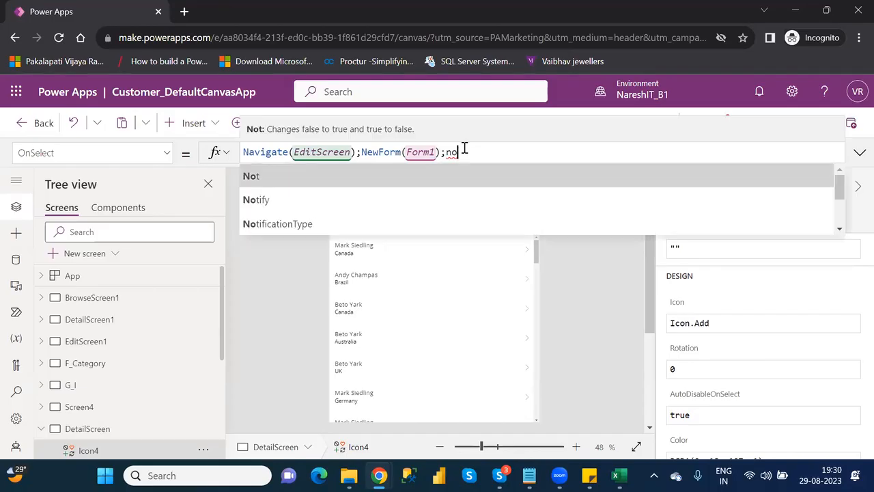
key("Down")
key("Tab")
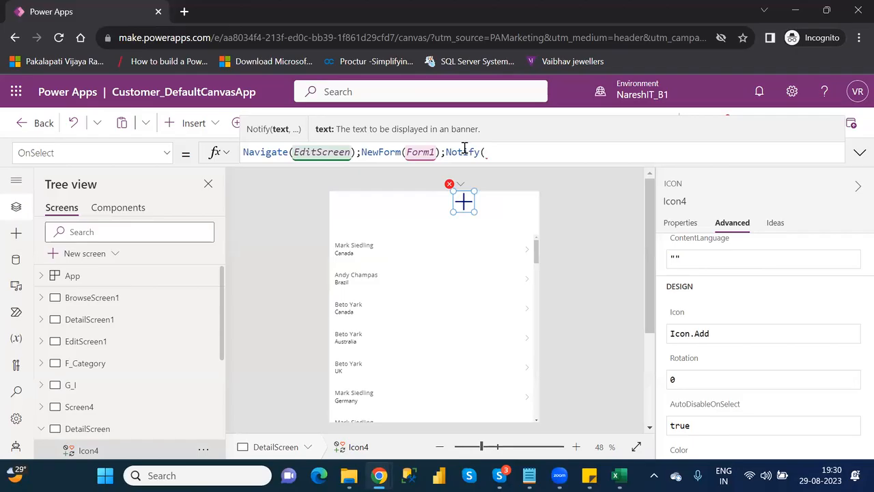
type("\"\")")
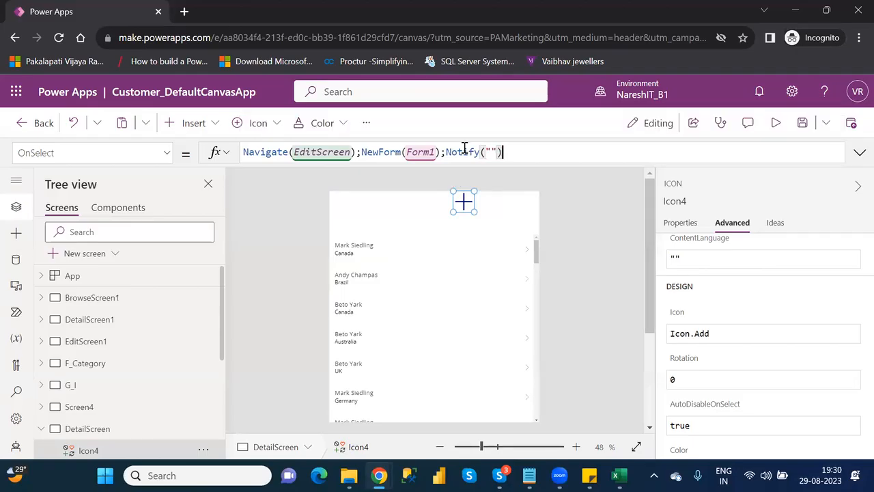
Write a success message, starting with "Succe", as the text argument of the Notify call.
key("Left")
key("Left")
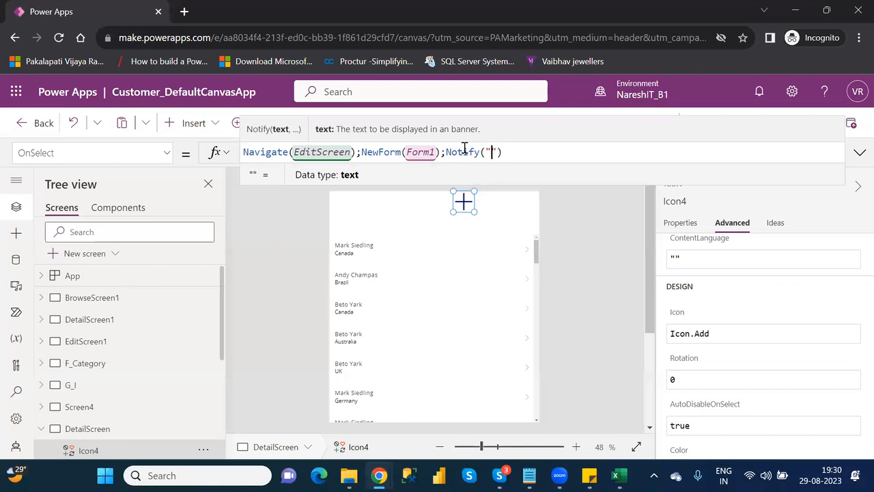
type("Sc")
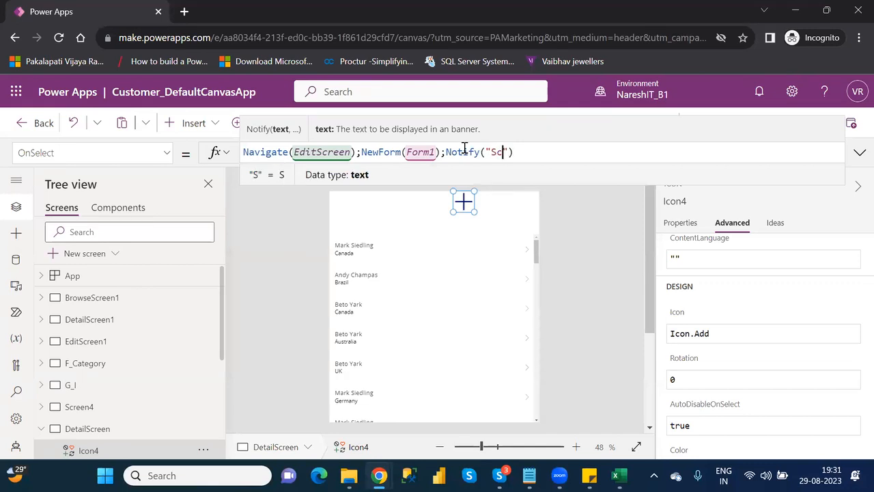
key("BackSpace")
type("uccess")
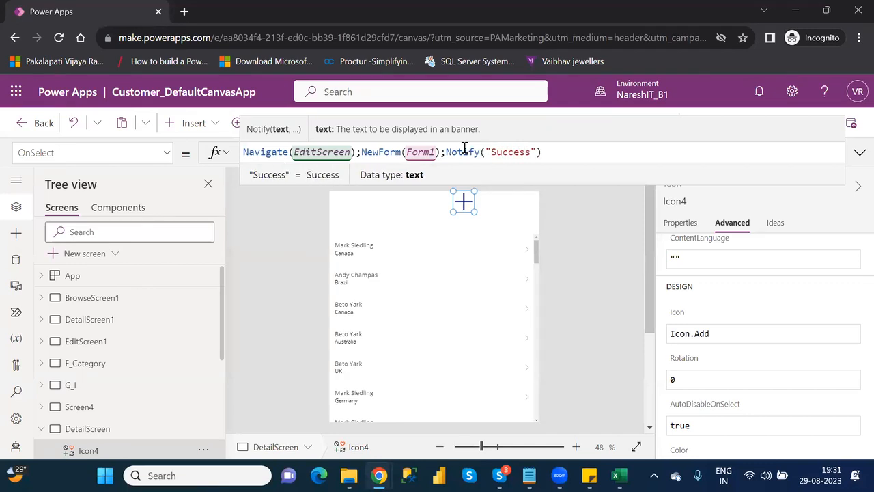
key("BackSpace")
key("BackSpace")
key("BackSpace")
key("BackSpace")
type("ce")
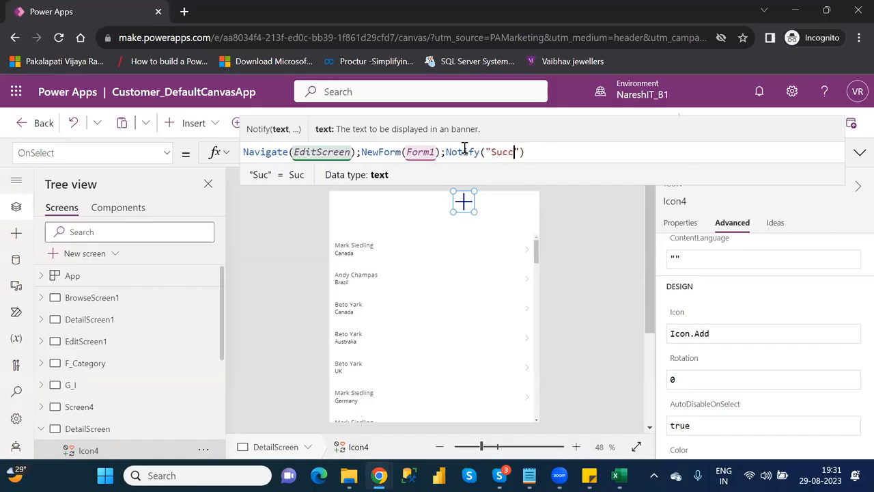
Complete the Notify message in the add icon's OnSelect formula as "Successfully New form is opened".
key("BackSpace")
key("BackSpace")
type("cess")
type("fy")
key("BackSpace")
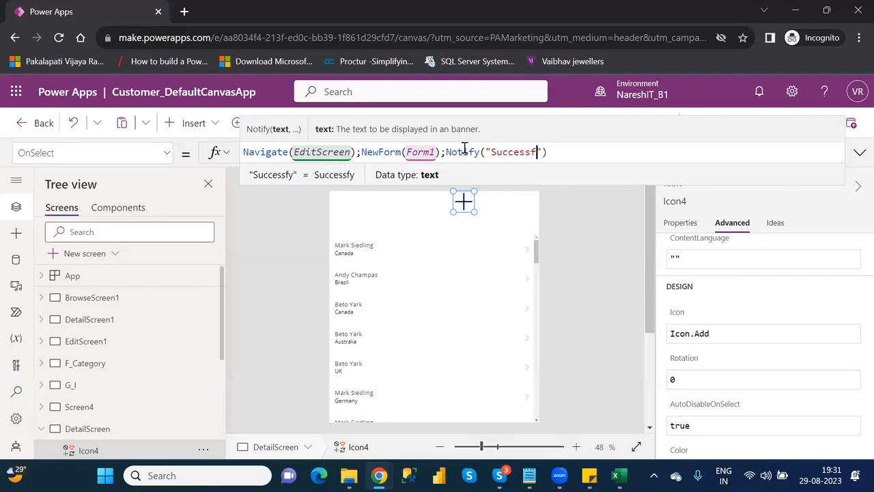
type("ully")
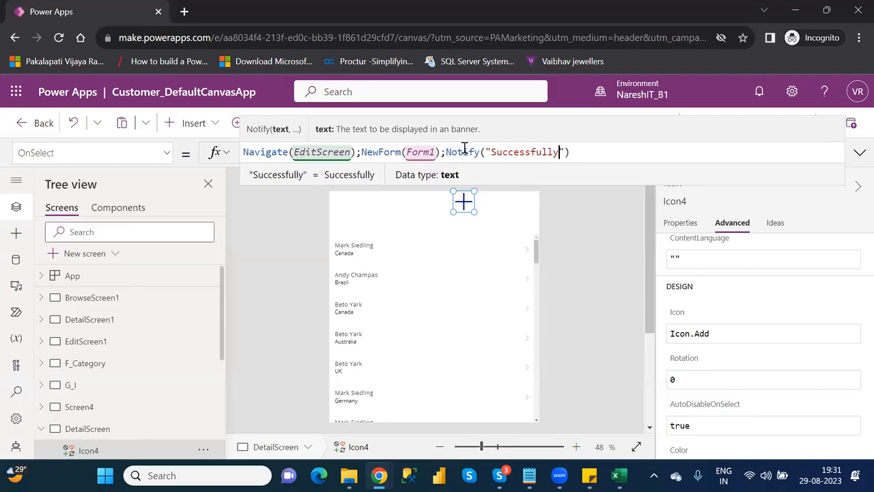
type(" New ")
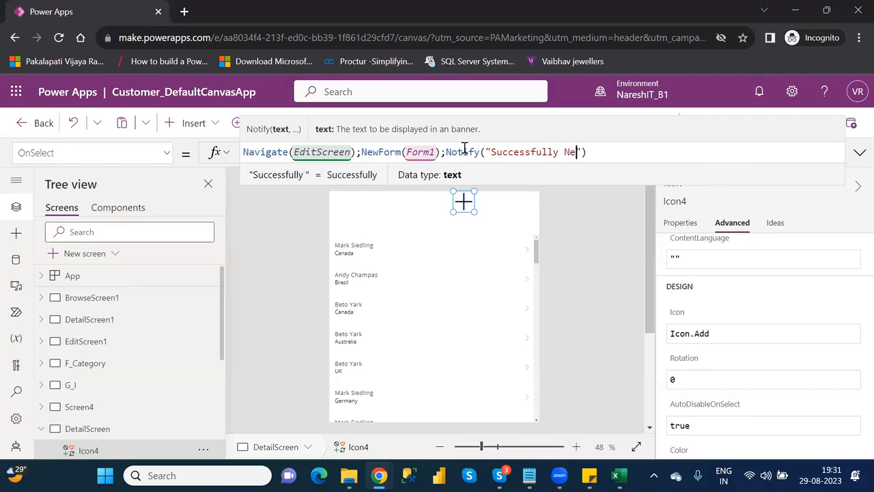
type("form i")
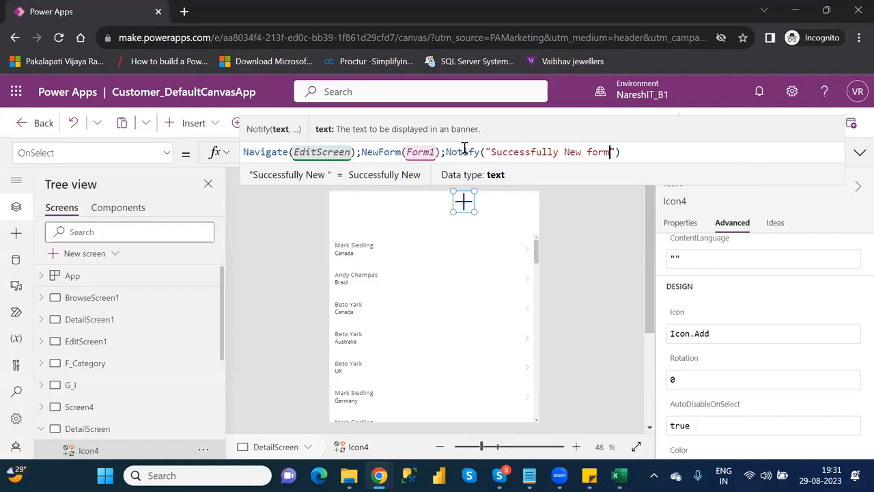
type("s opened")
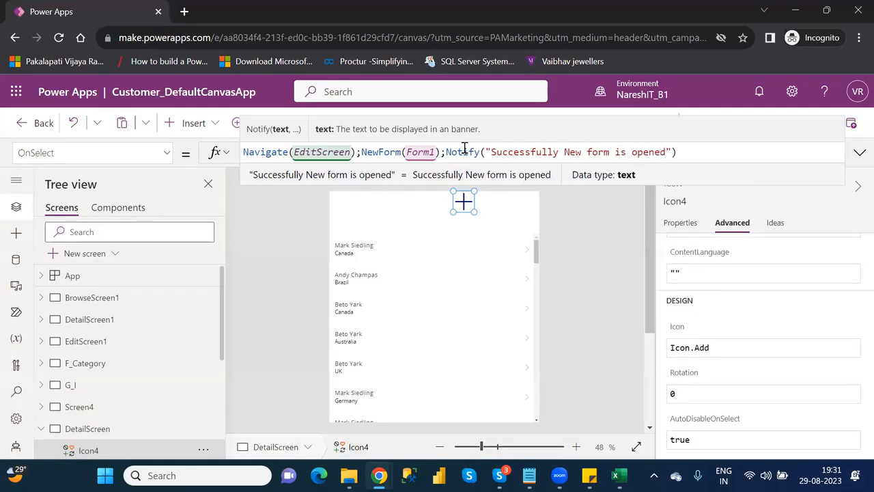
left_click(577, 250)
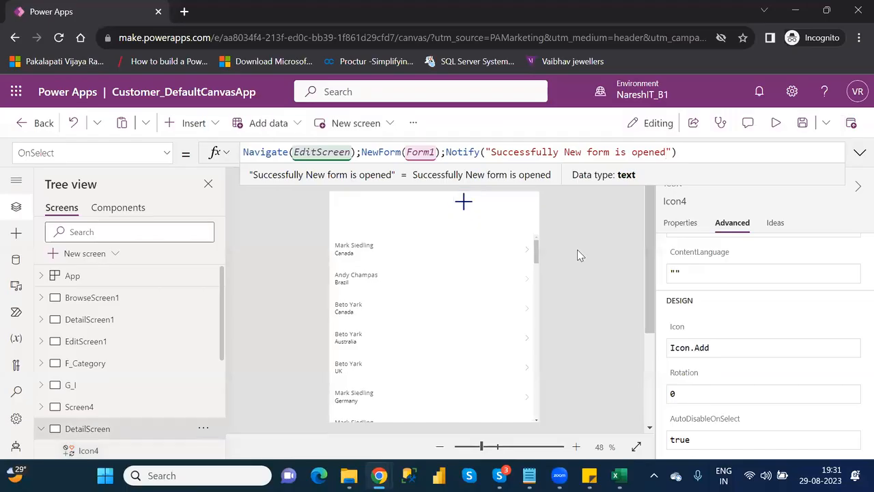
Preview the app, test opening the new customer form with the add icon and going back, and close the preview.
left_click(776, 123)
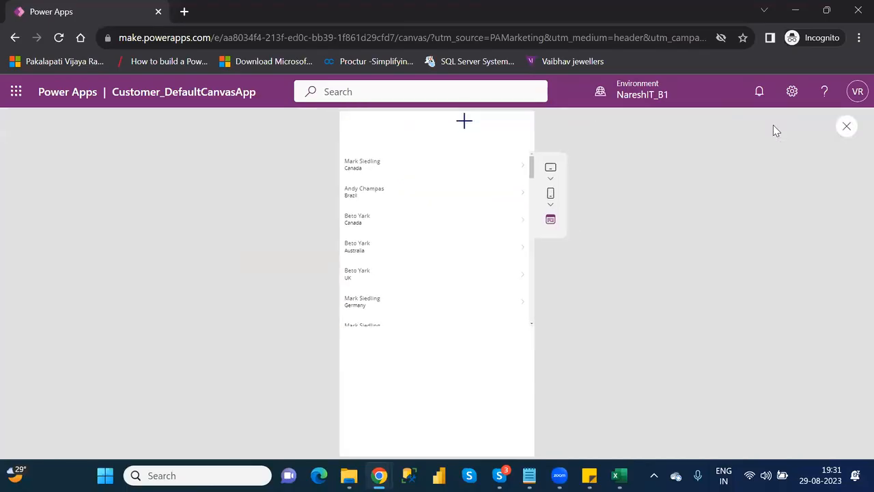
left_click(465, 124)
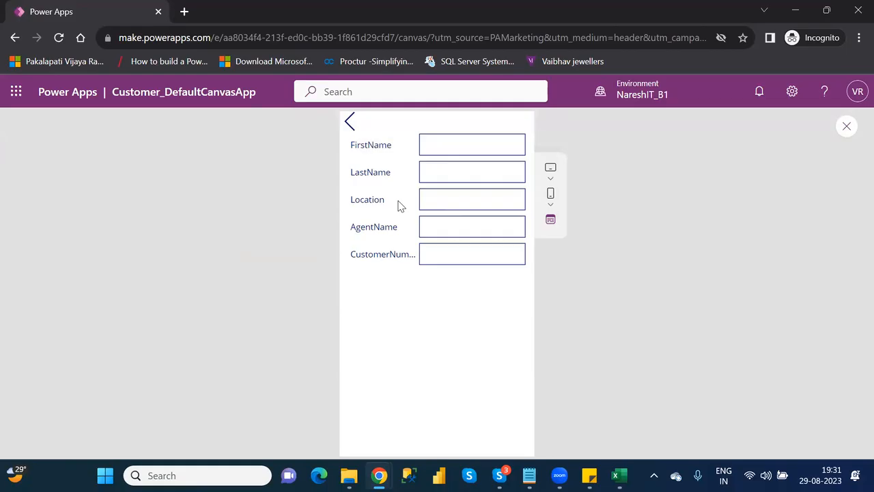
left_click(350, 121)
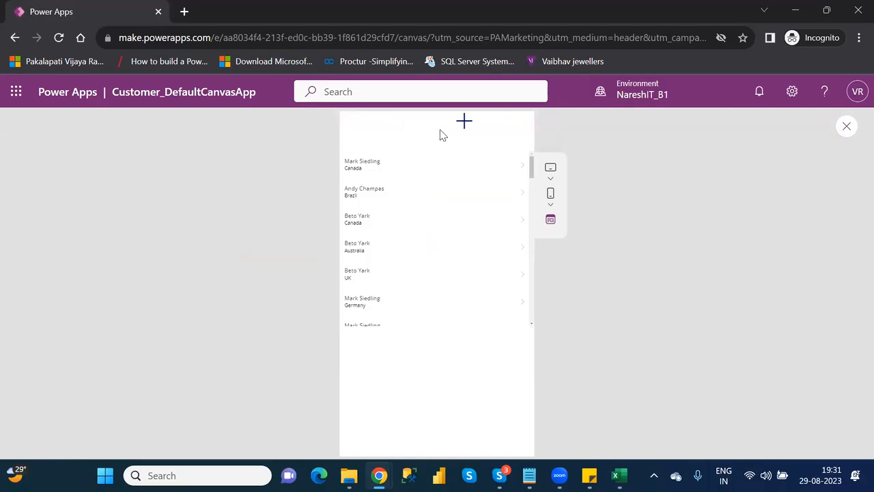
left_click(465, 121)
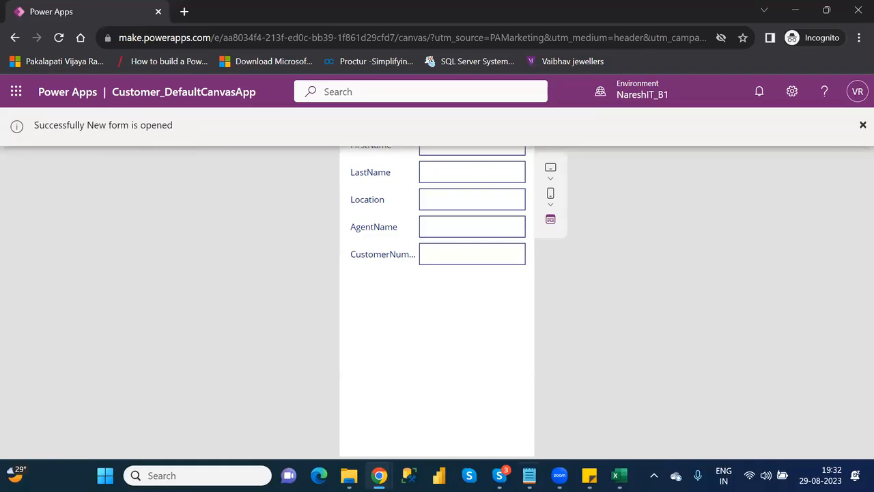
left_click(848, 126)
left_click(571, 334)
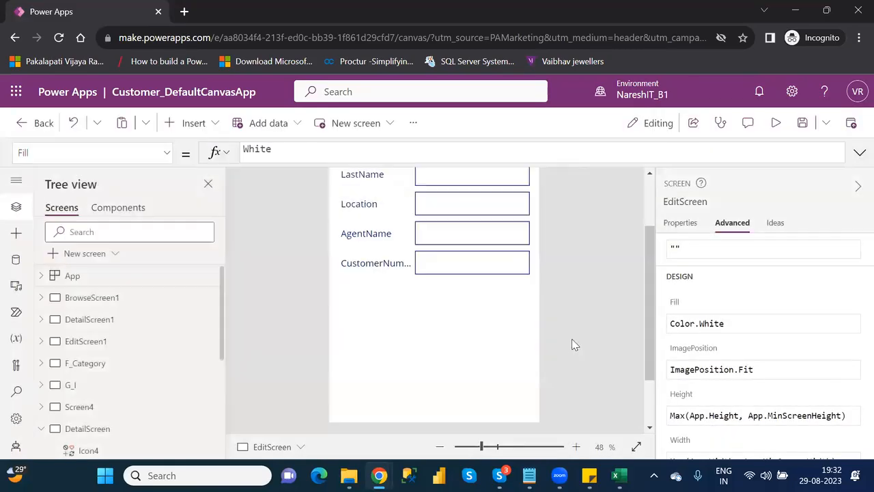
Return to DetailScreen and review the Notify message text in the add icon's OnSelect formula.
left_click(651, 197)
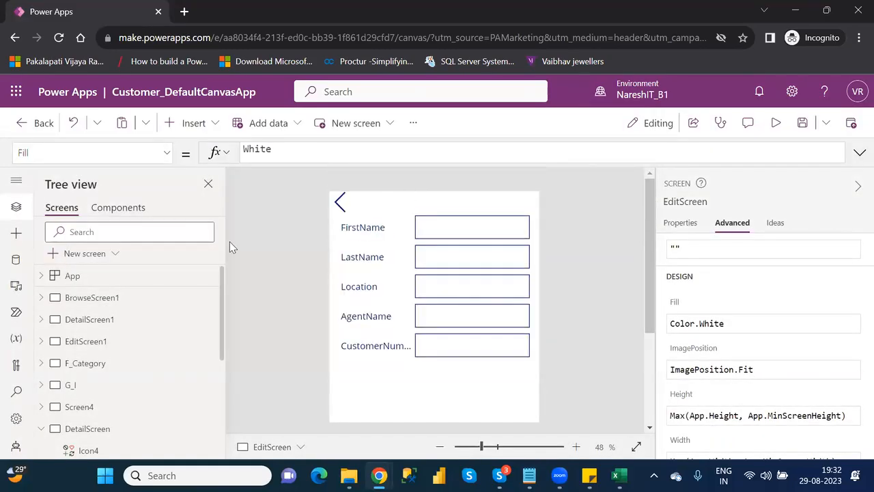
left_click(85, 431)
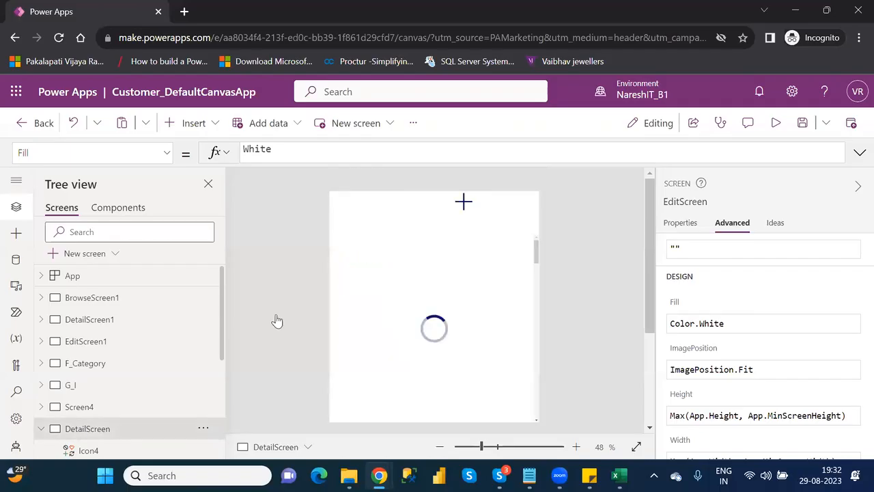
left_click(463, 202)
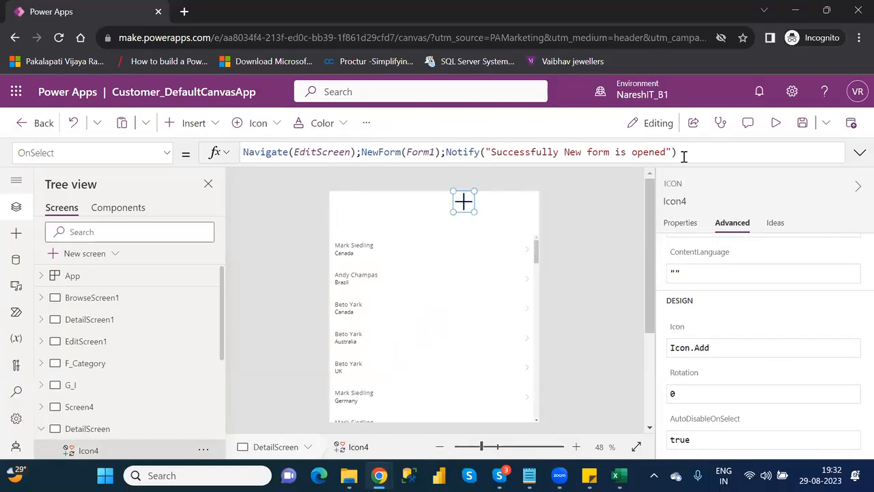
left_click_drag(485, 152, 673, 151)
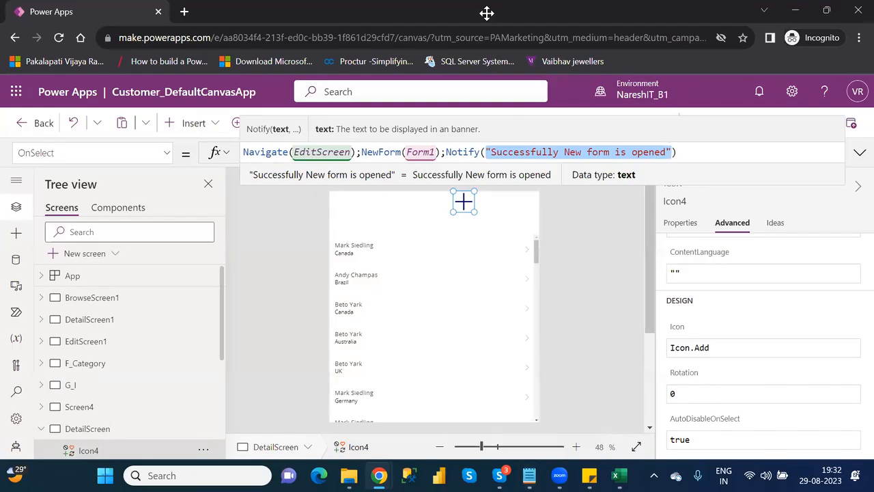
left_click(383, 18)
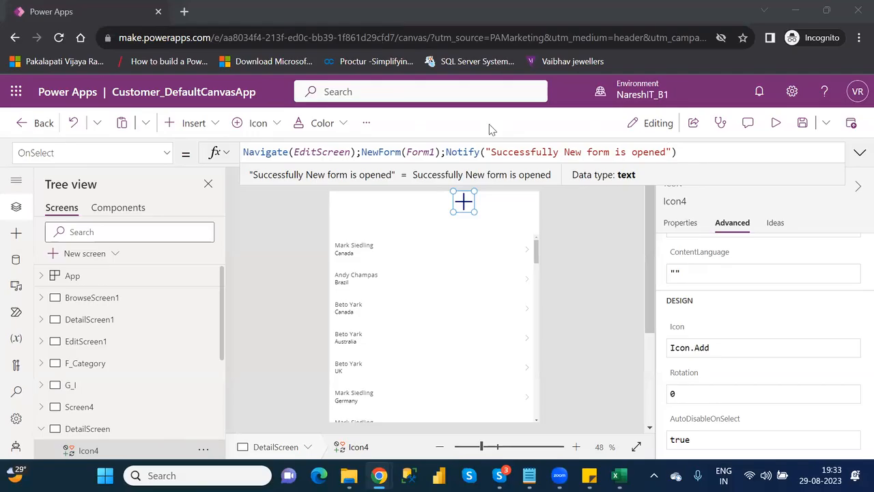
Switch to Notepad and look up the Not entry under N Category Functions in the Category_Wise_Functions notes.
left_click(522, 475)
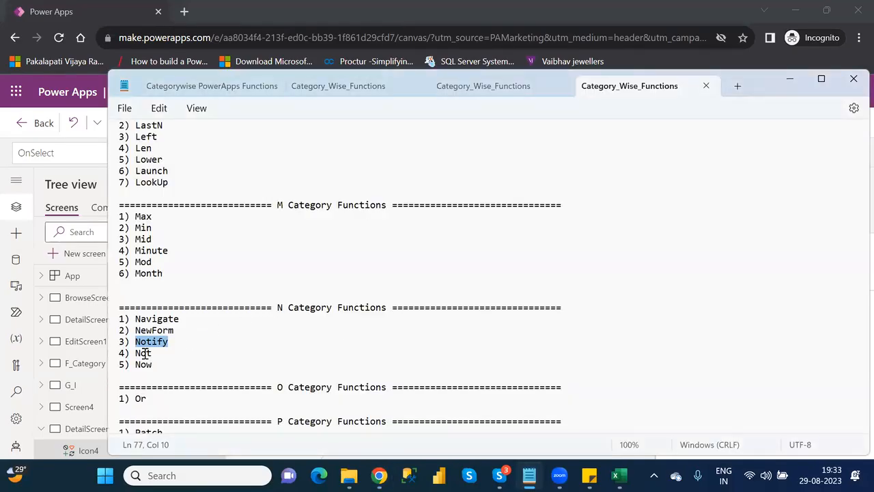
double_click(145, 353)
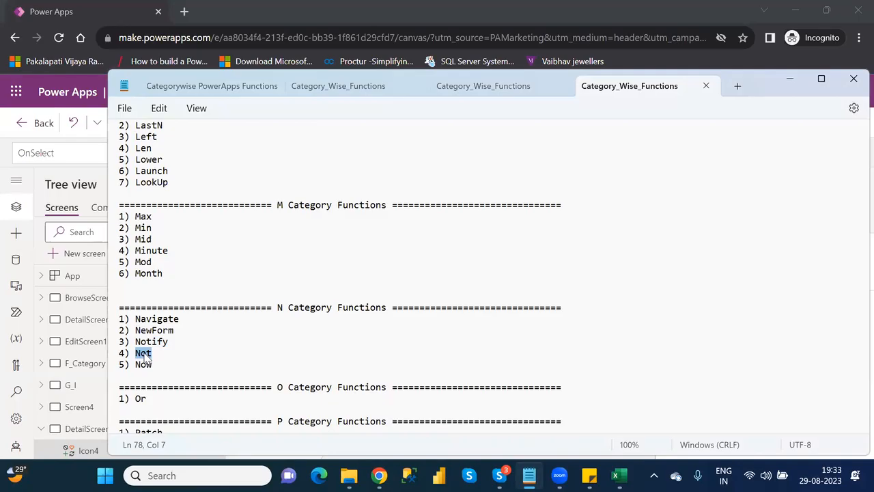
left_click(143, 355)
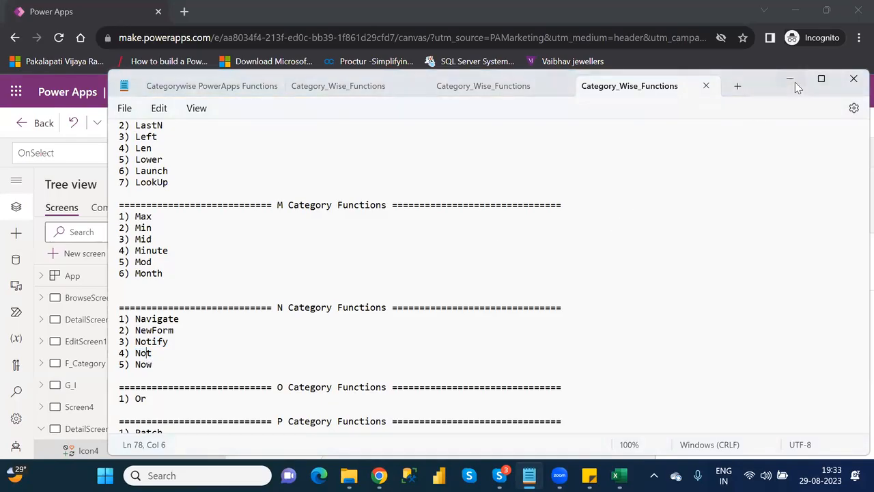
left_click(792, 81)
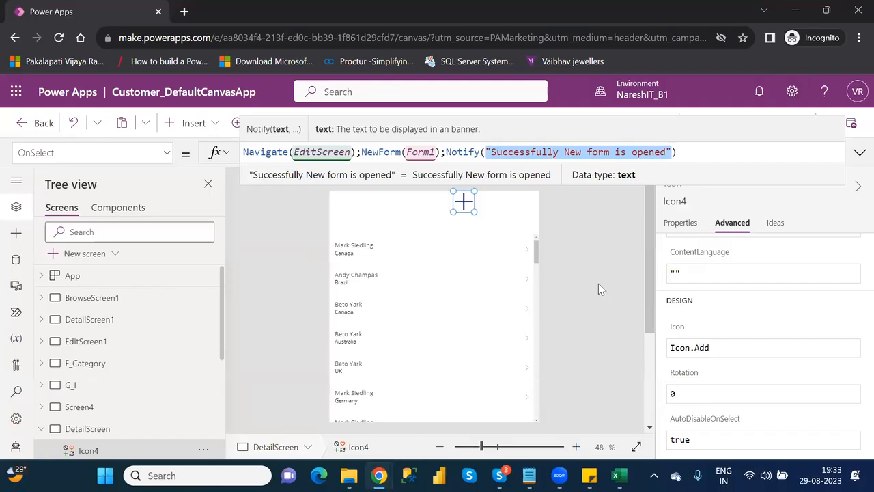
Remove the Mod and Month fields from DataTable5 on Screen4.
left_click(78, 407)
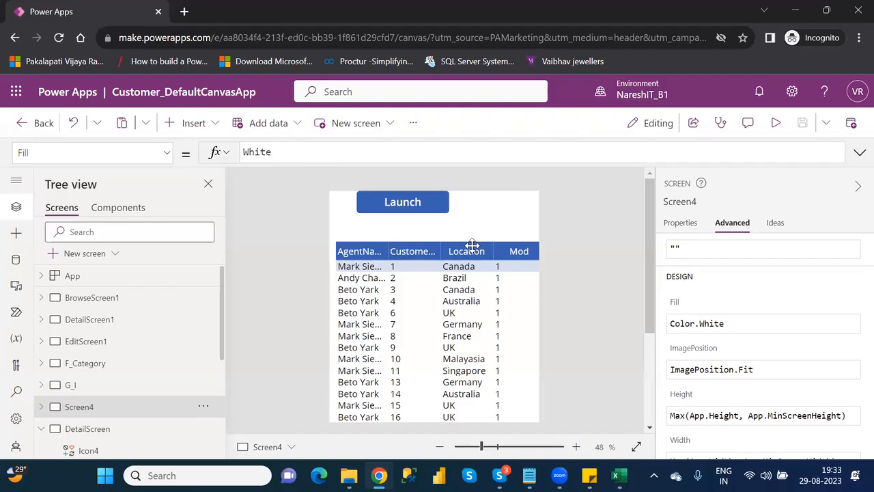
left_click(469, 248)
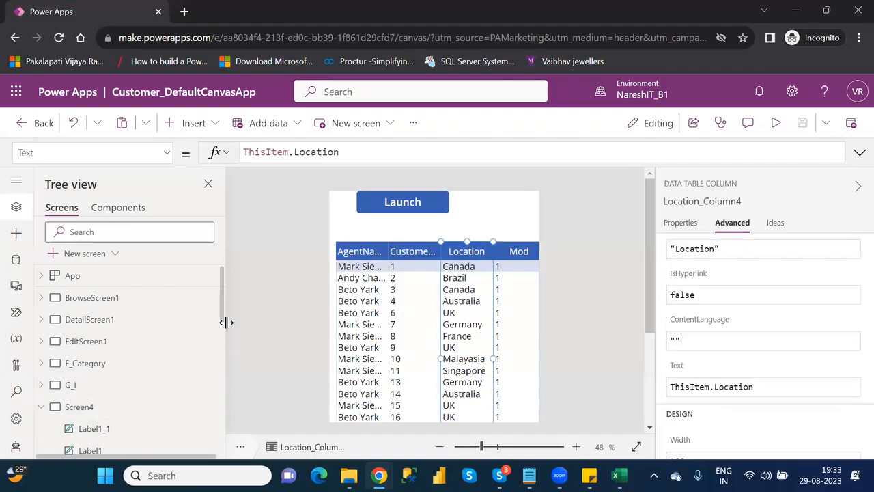
scroll(223, 325, "down", 3)
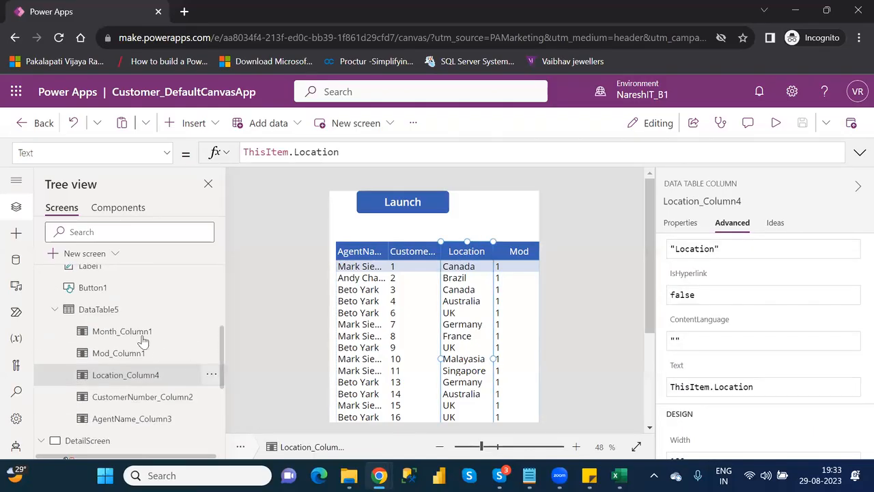
left_click(109, 312)
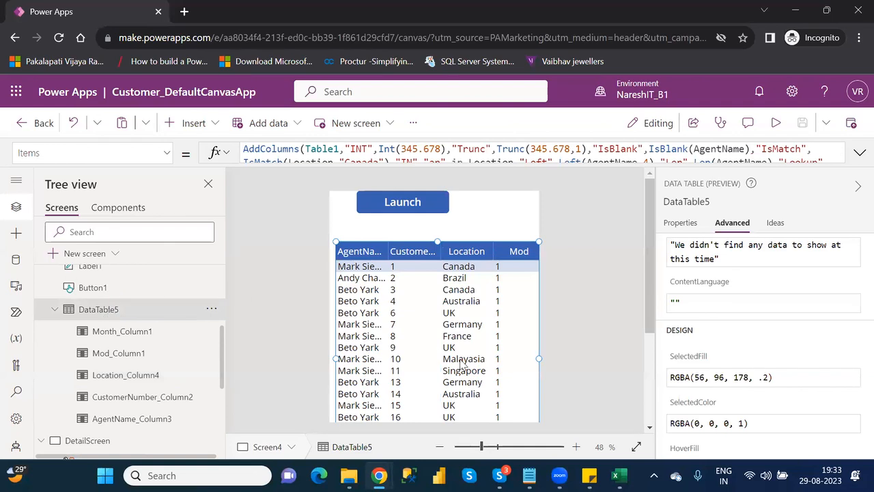
left_click(681, 224)
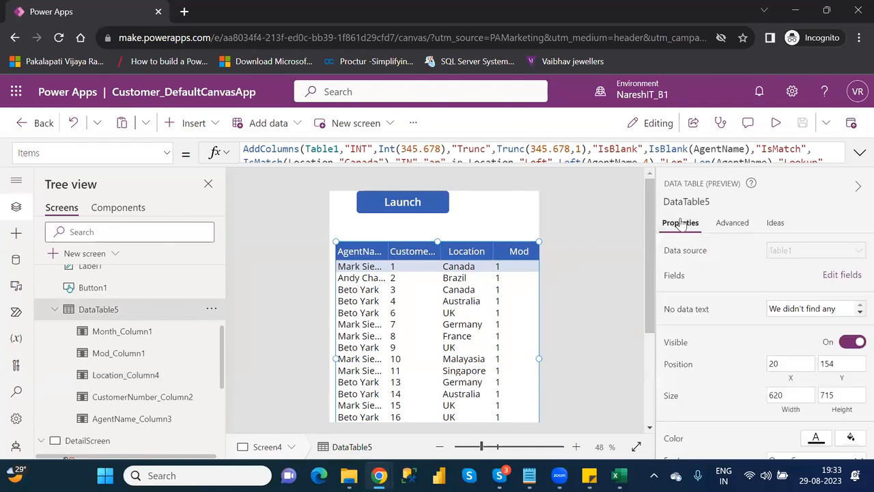
left_click(841, 275)
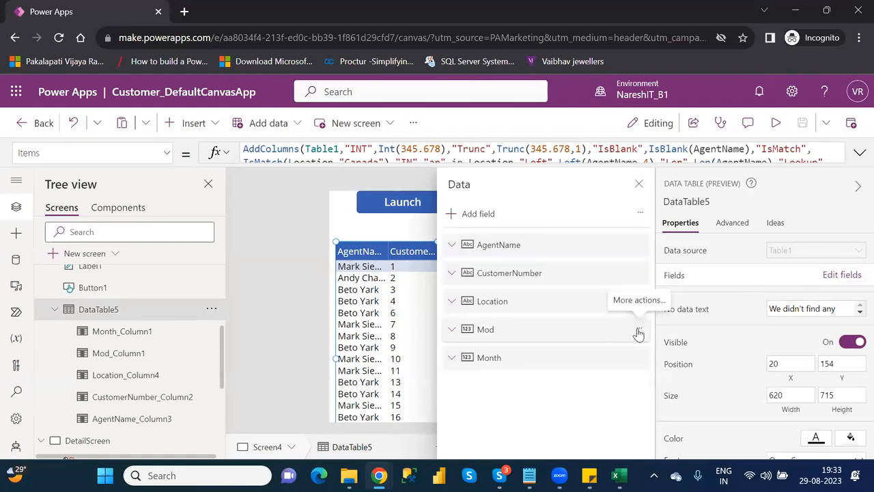
left_click(639, 330)
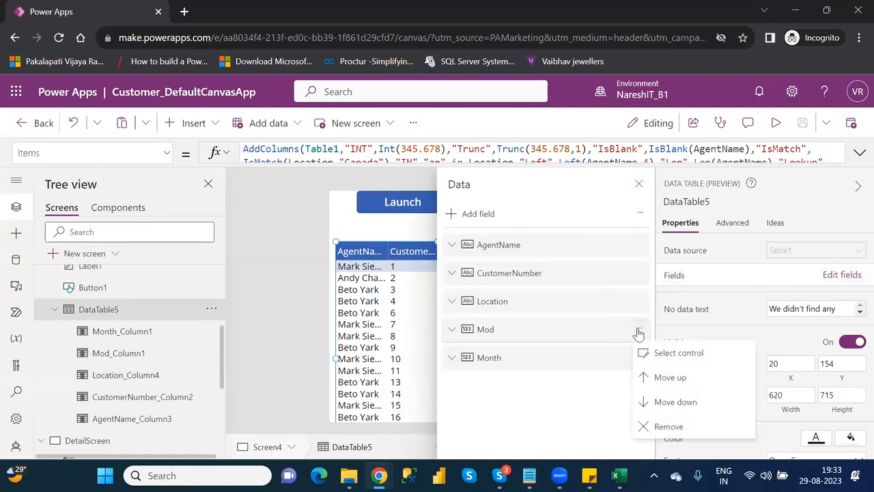
left_click(666, 427)
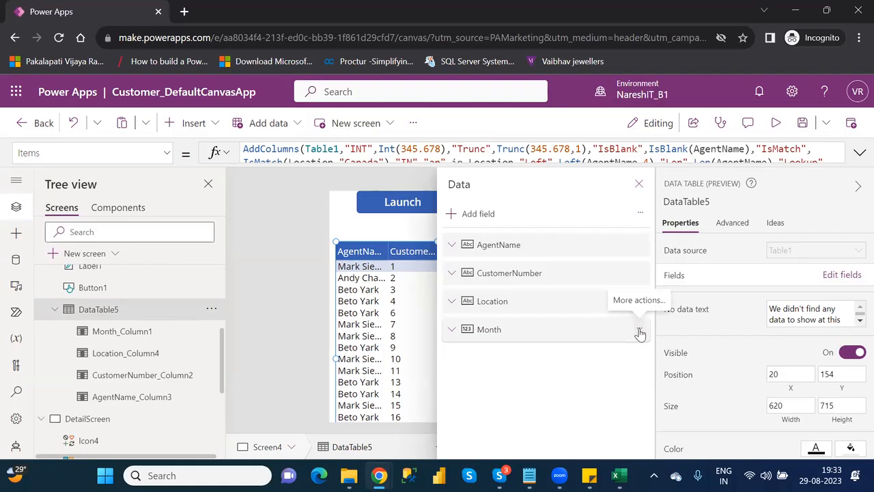
left_click(639, 330)
left_click(668, 403)
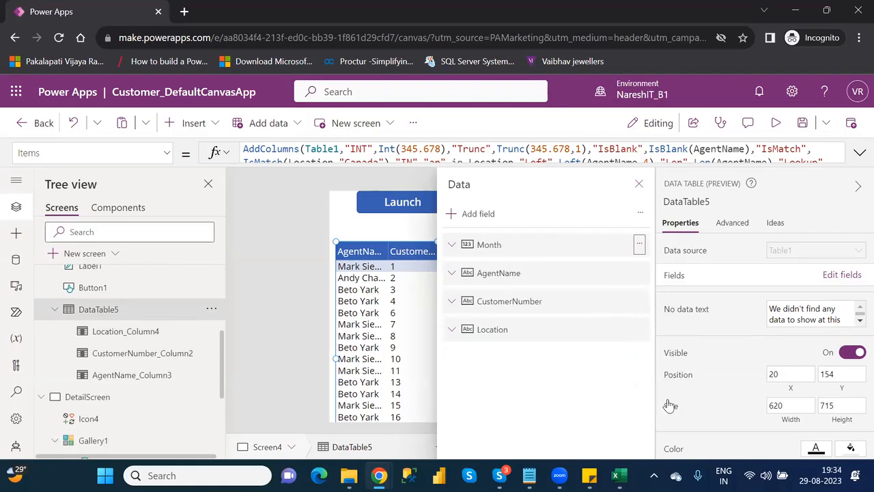
left_click(638, 185)
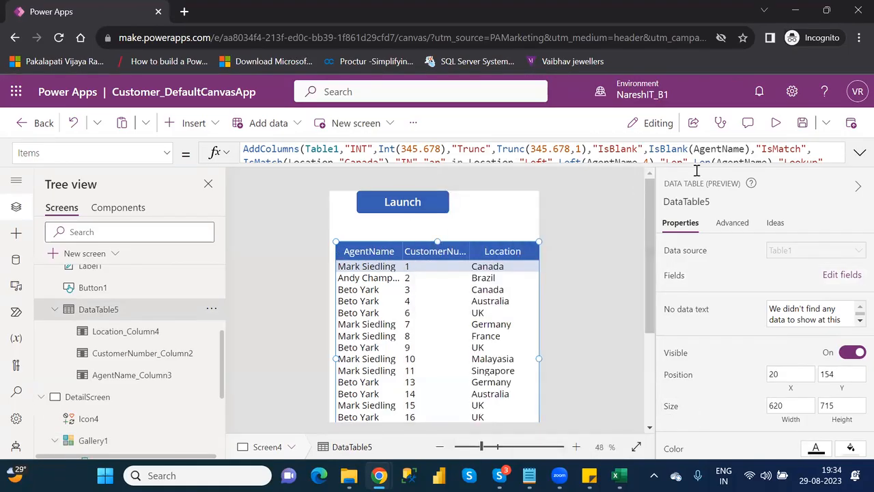
Remove all the existing added-column definitions from DataTable5's AddColumns Items formula, keeping only Table1 as the source.
left_click(860, 152)
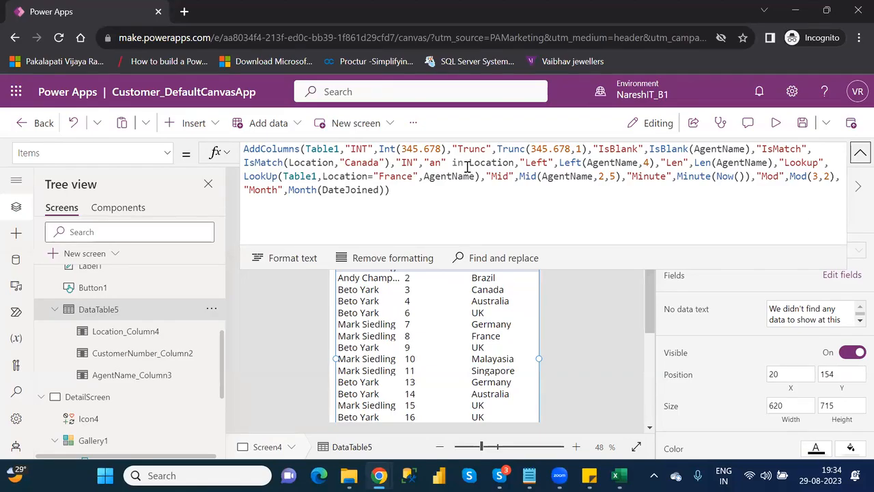
left_click_drag(350, 149, 386, 191)
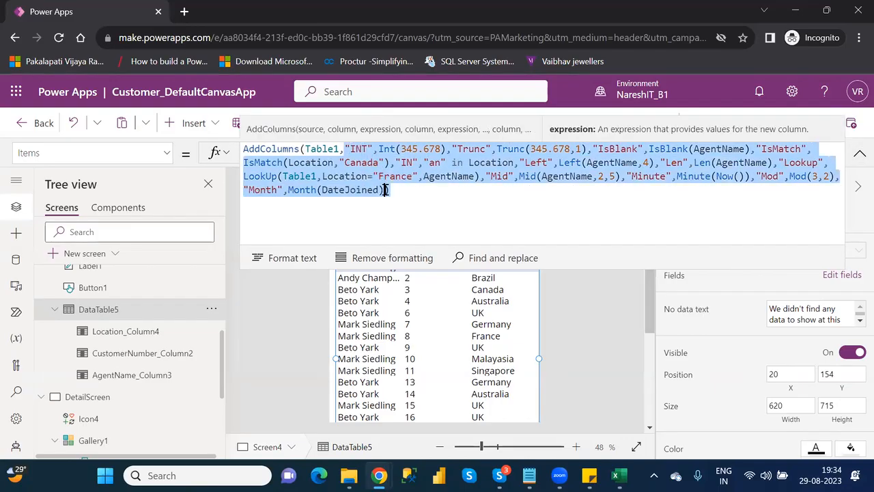
key("BackSpace")
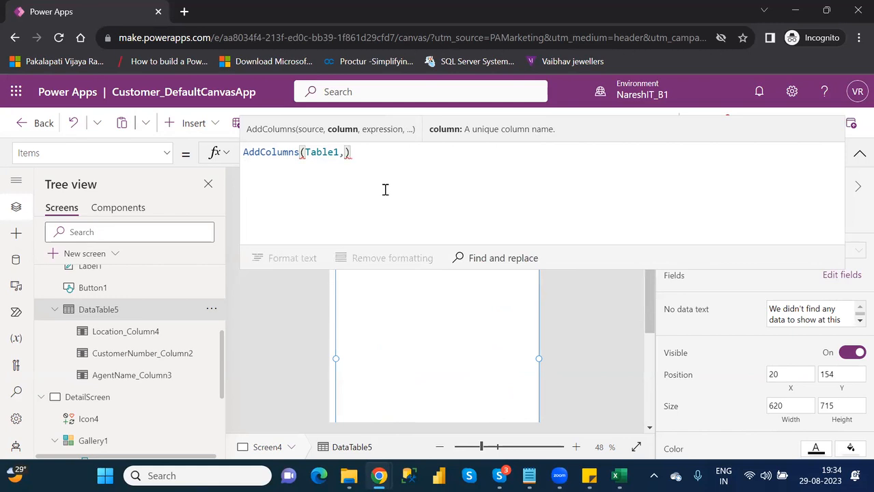
Add a column named "Not" to the AddColumns formula, leaving its expression empty.
type("\"\"")
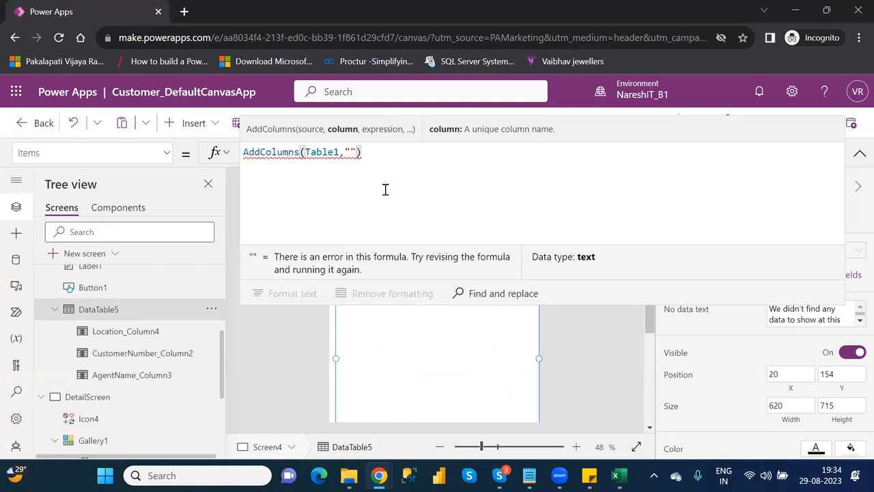
type("NOt")
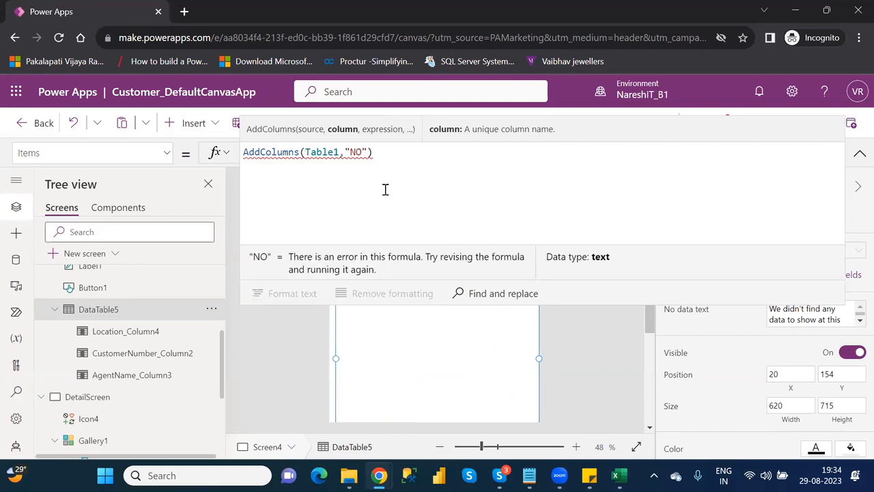
key("BackSpace")
key("BackSpace")
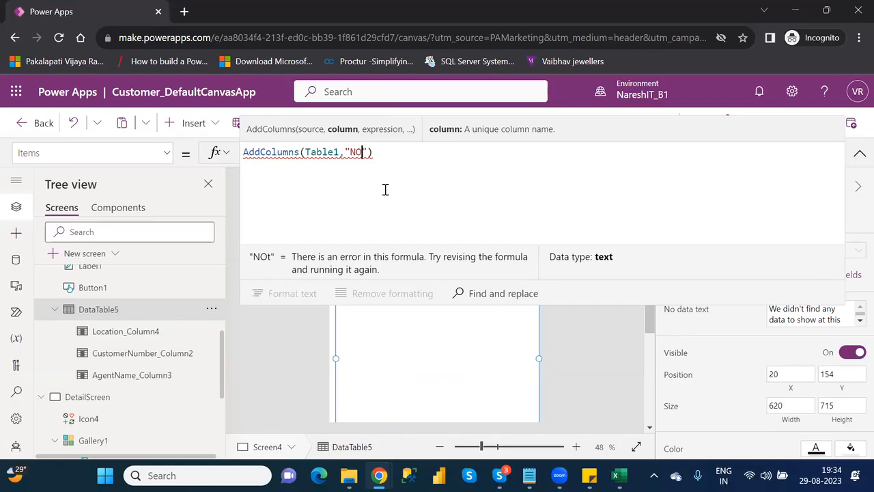
type("ot\"")
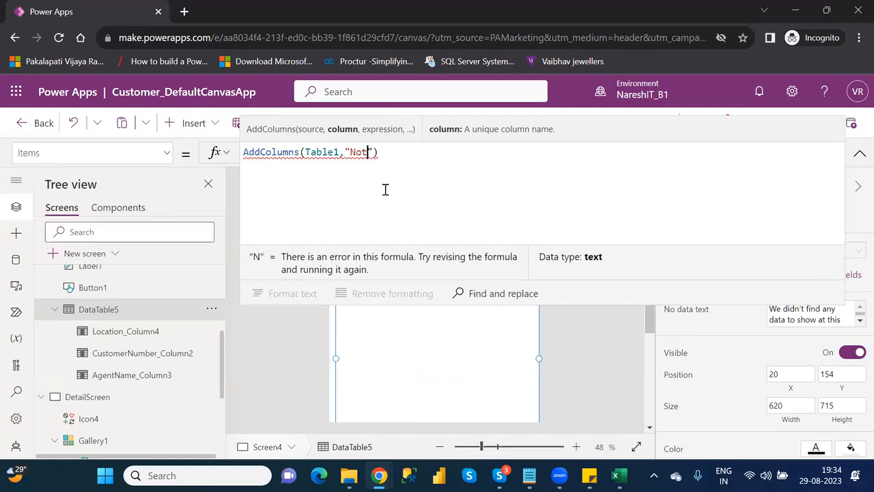
type(",")
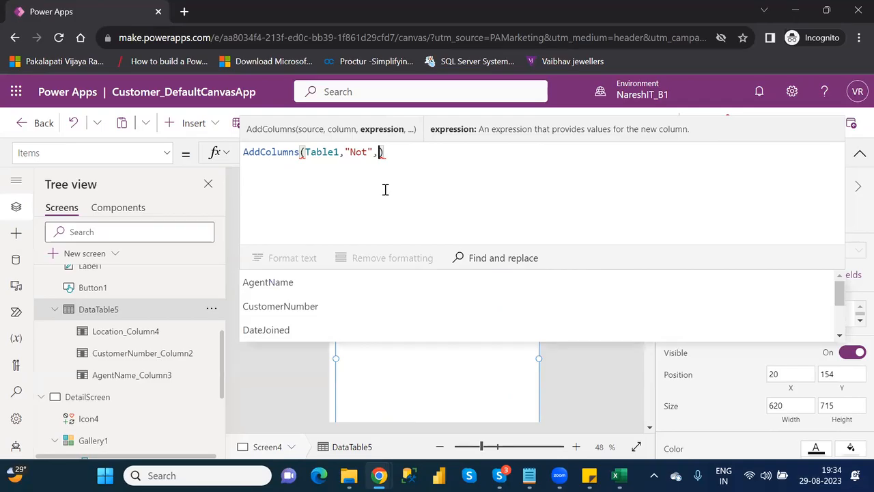
left_click(859, 157)
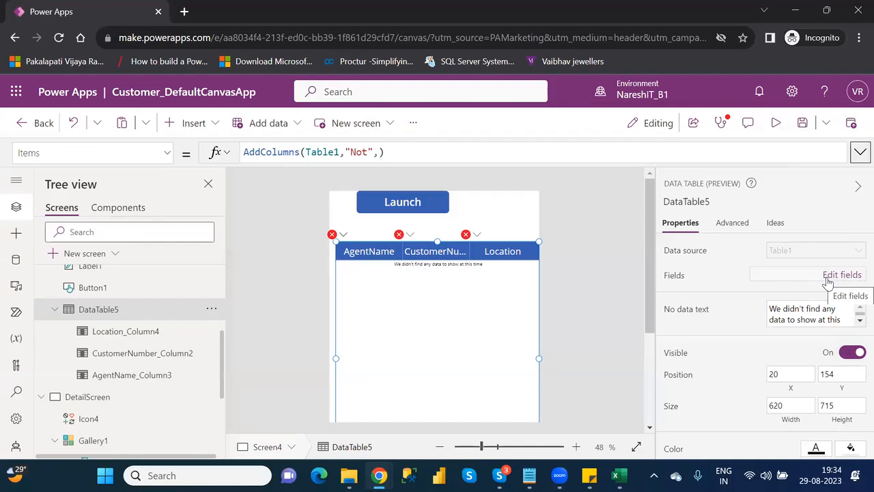
Start the Not column's expression with an If function testing CustomerNumber<>"5".
left_click(380, 154)
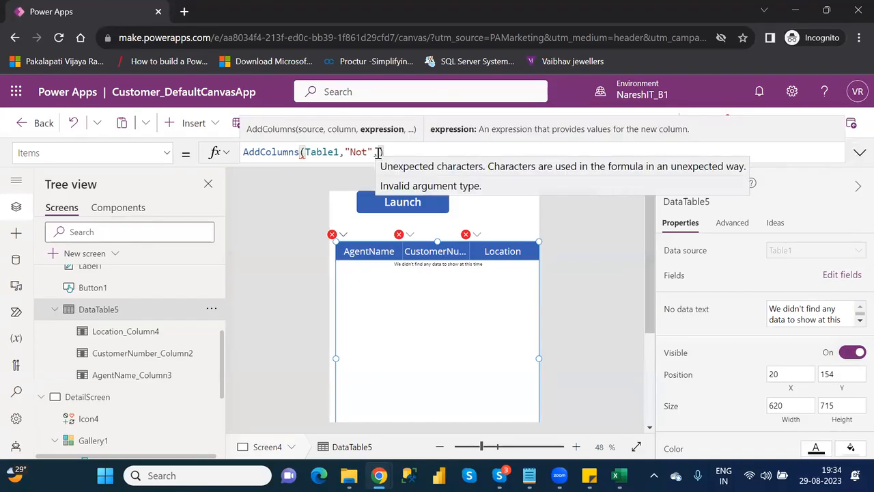
type("If")
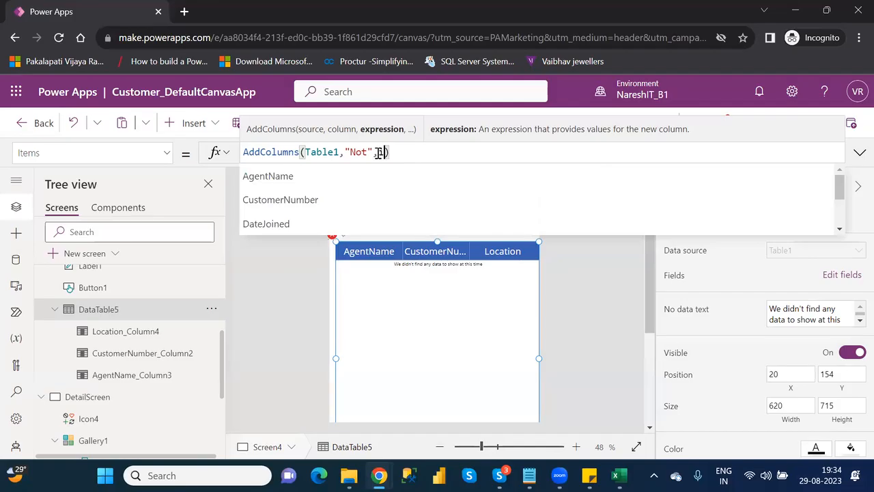
type("(")
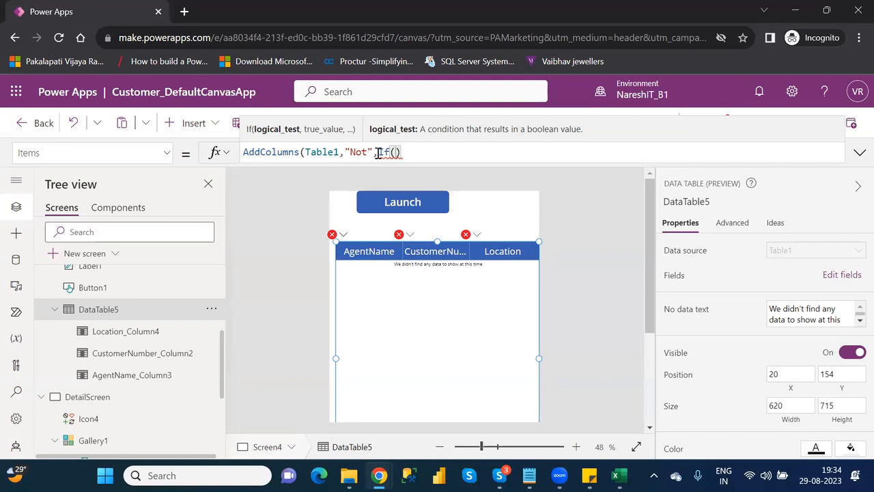
type("cu")
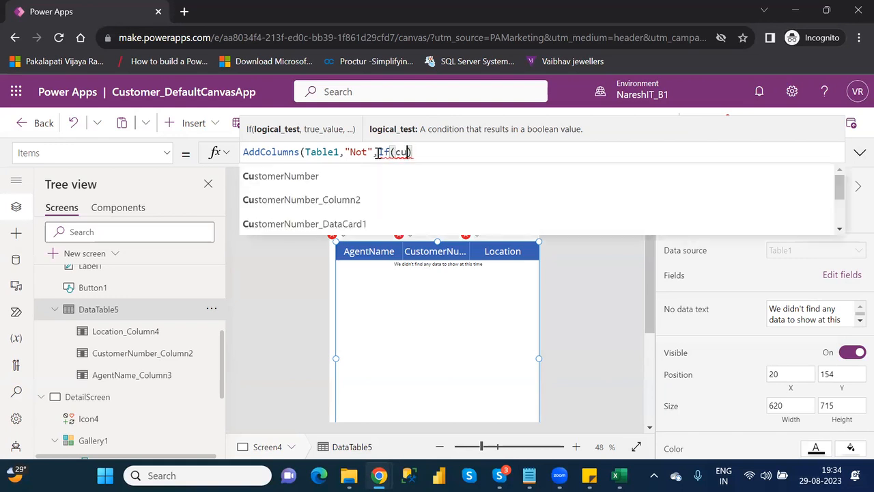
key("Tab")
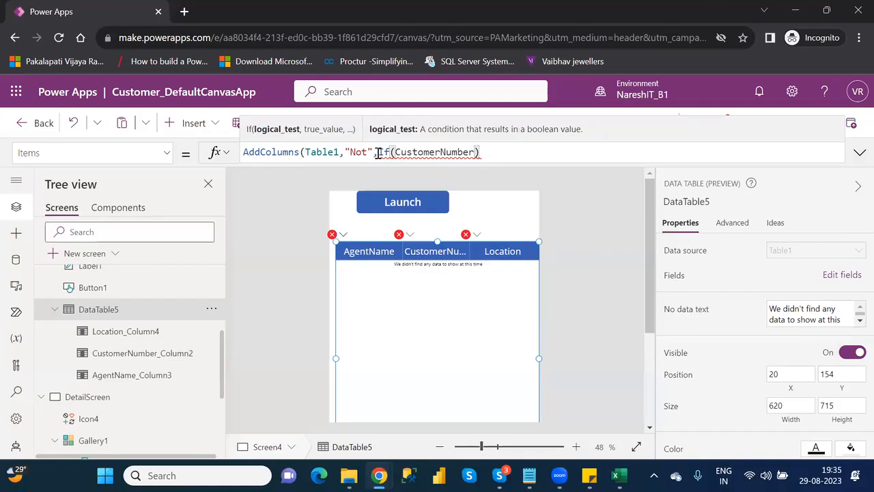
type("<>")
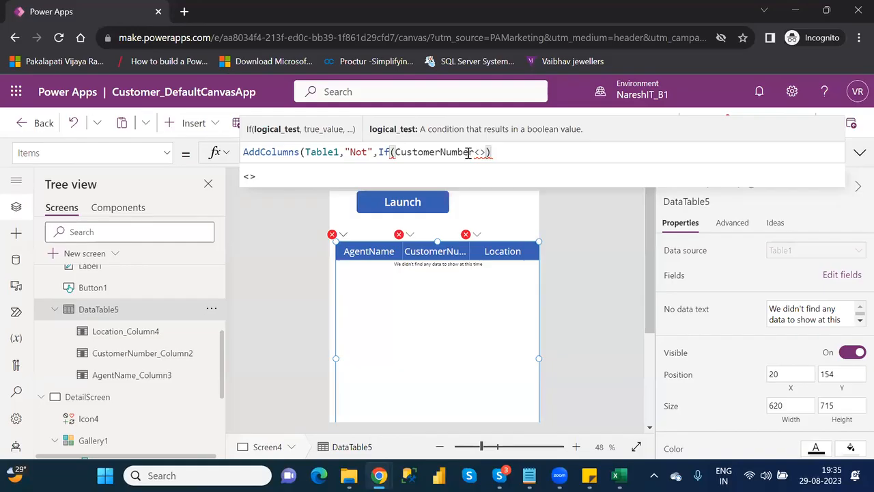
type("\"\"")
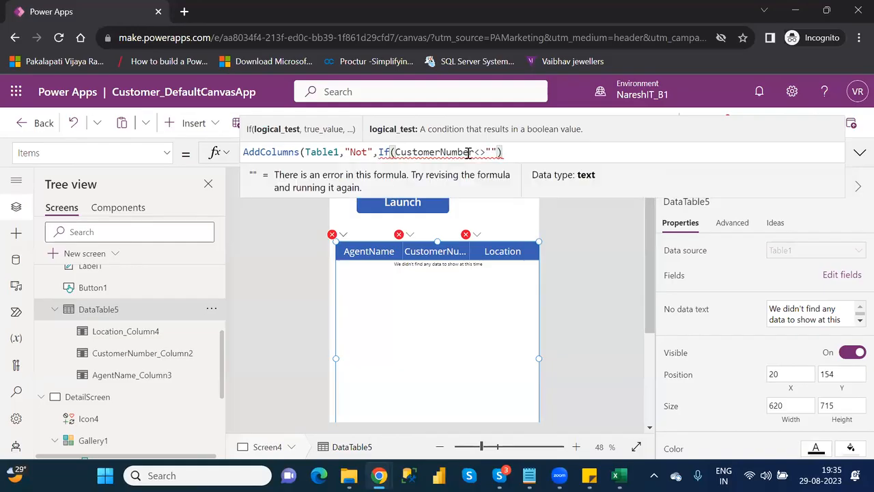
type("5")
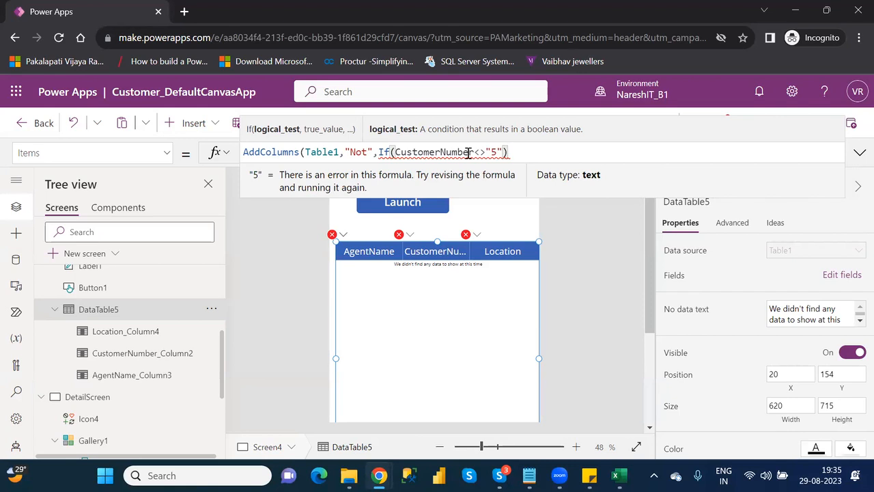
Give the If function the true result "Not Five".
type(",\"\"")
key("Left")
type("No")
type("t")
type(" Fiv")
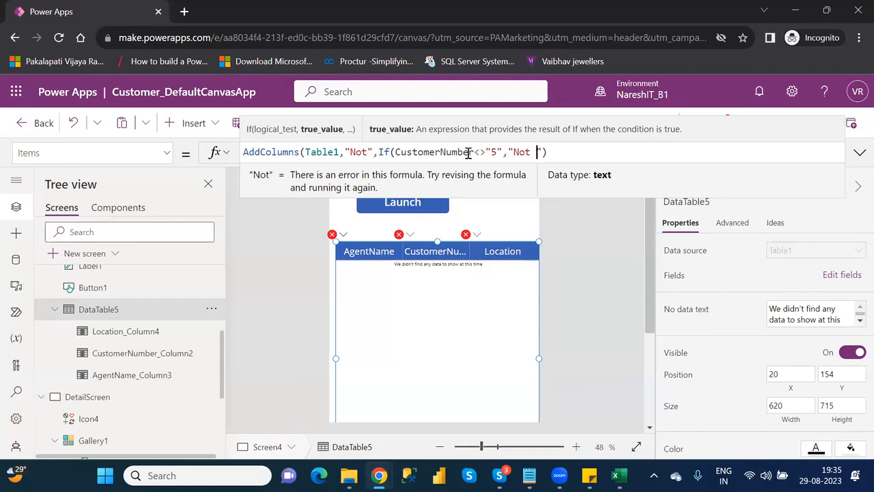
type("e\"")
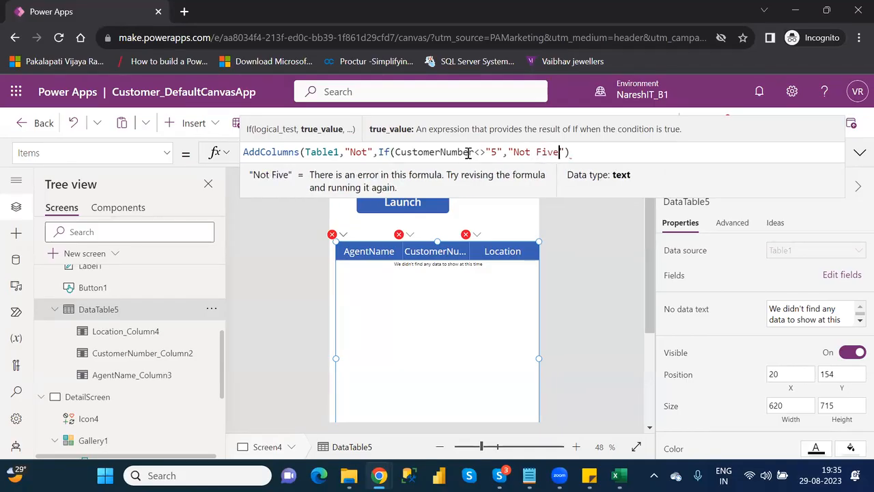
type(",")
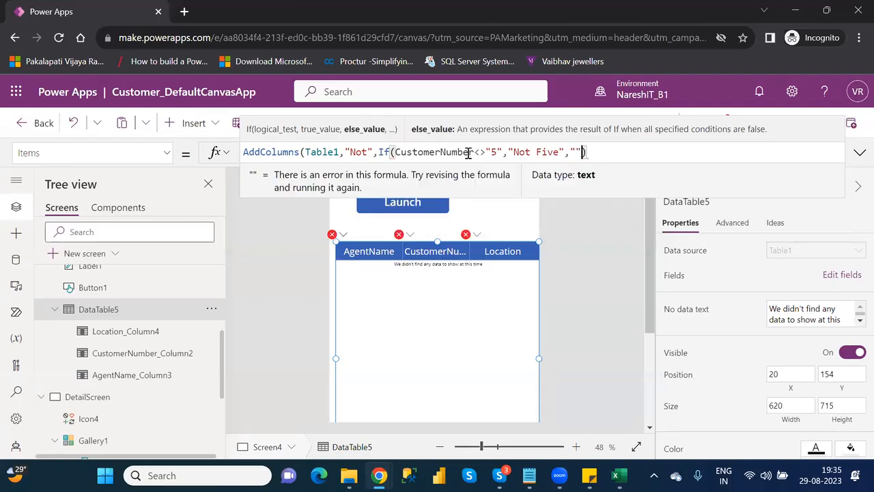
Give the If function the else result "Five" and complete the AddColumns formula with its closing parentheses.
type("five")
key("BackSpace")
key("BackSpace")
key("BackSpace")
key("BackSpace")
type("Five")
key("Right")
key("Right")
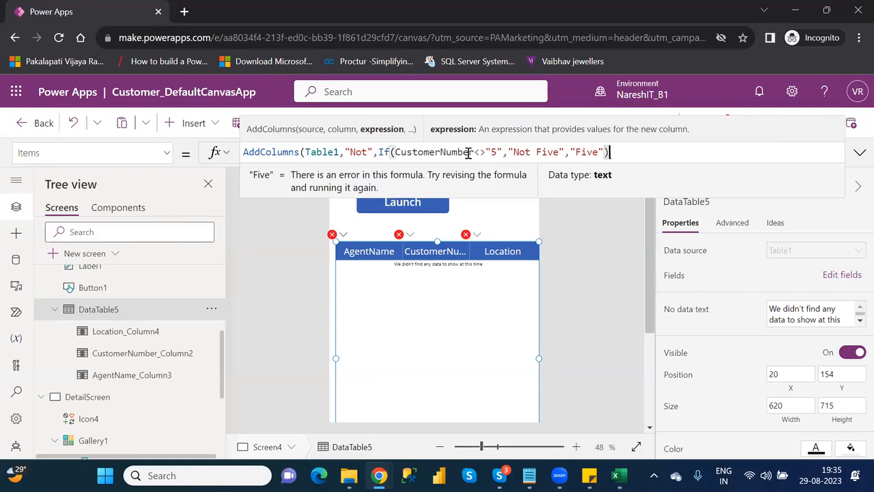
type(")")
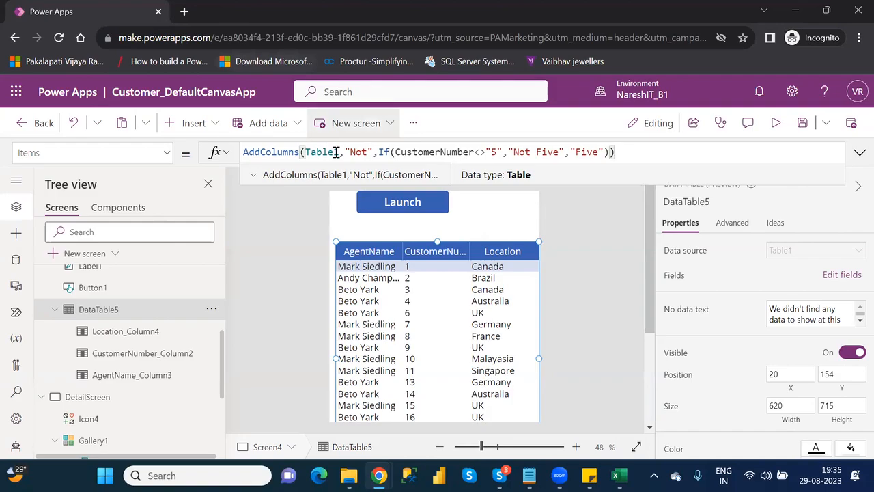
Change the comparison value in the If condition to "7", making the test CustomerNumber<>"7".
left_click(396, 153)
left_click_drag(396, 153, 503, 152)
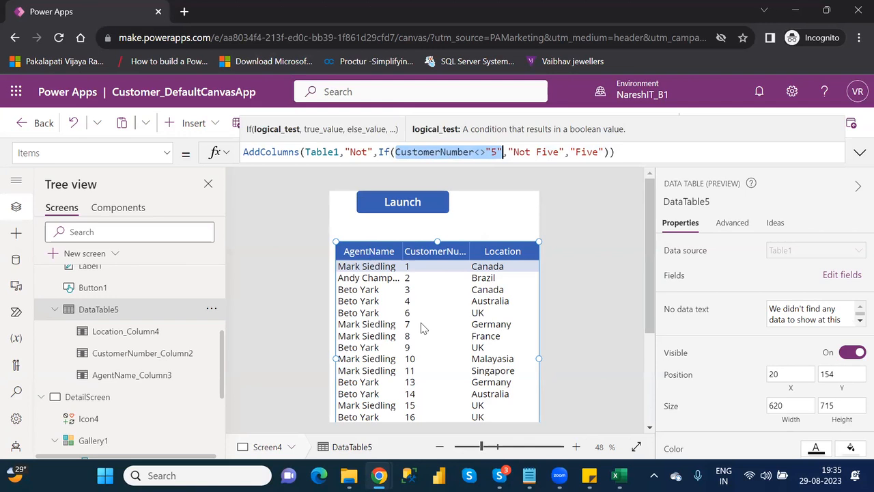
left_click(494, 154)
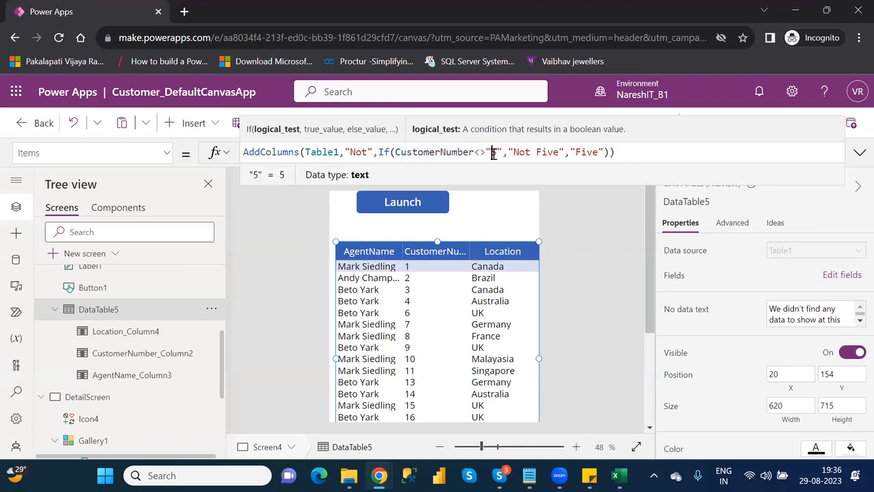
key("BackSpace")
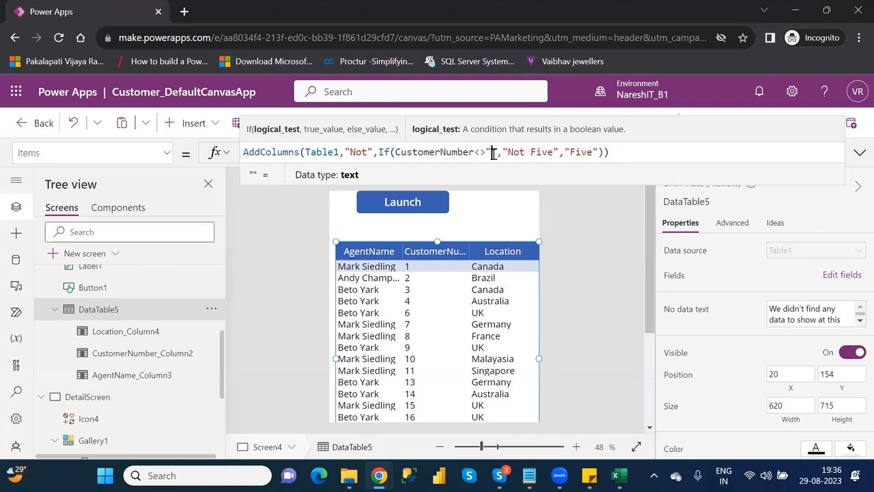
type("7")
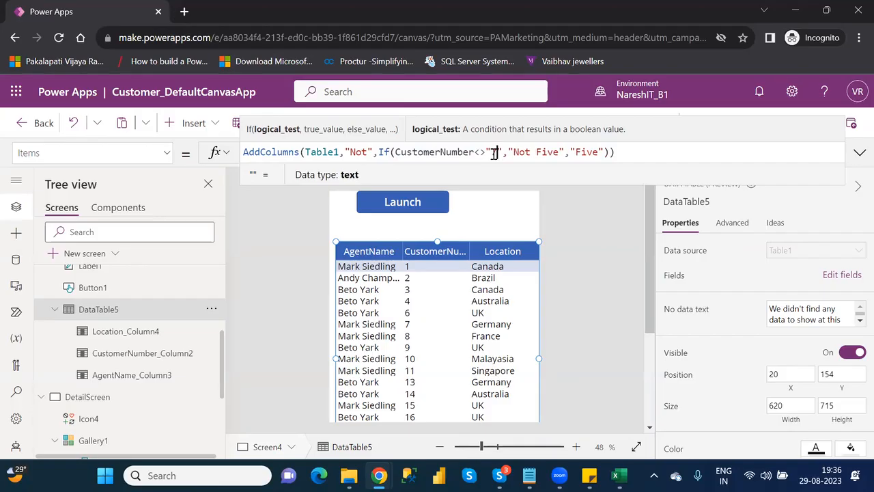
Change the If function's true result to "Not Seven" and its else result to "Seven".
double_click(548, 153)
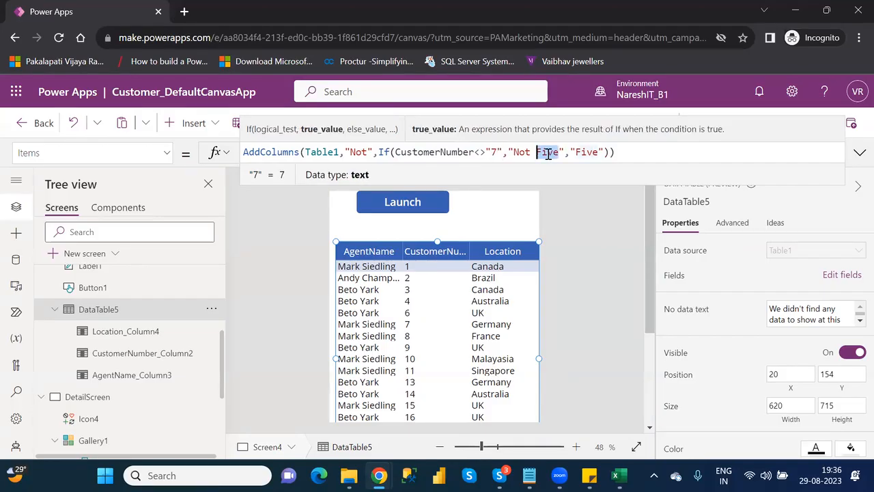
type("Se")
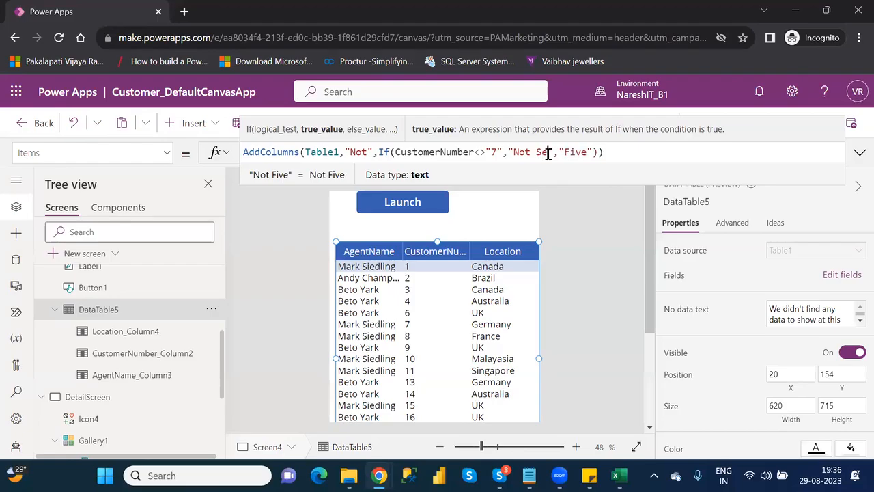
type("ven")
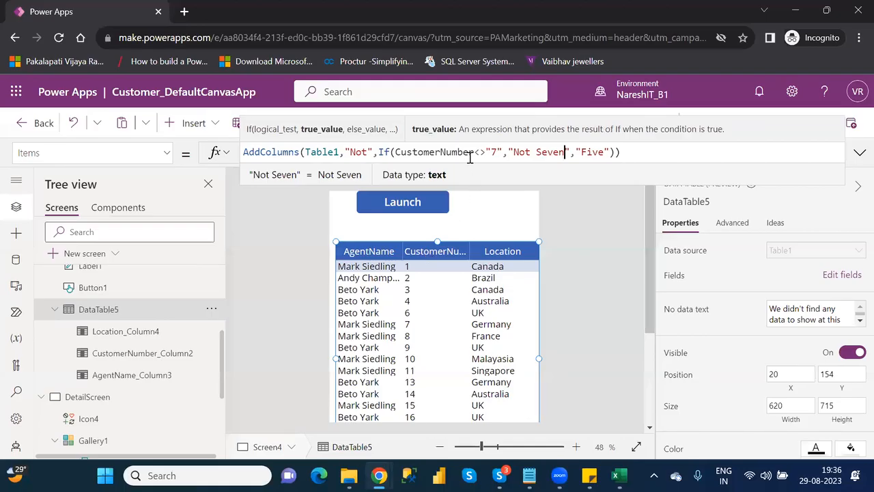
left_click_drag(505, 152, 486, 152)
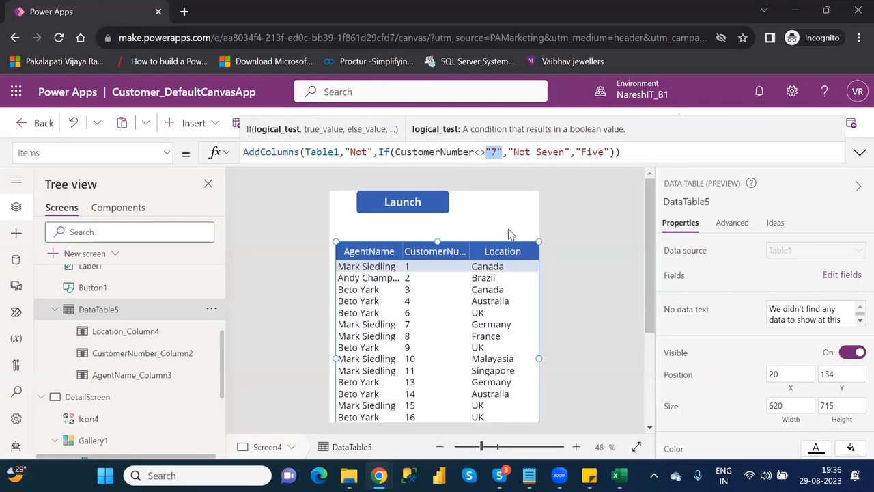
double_click(593, 151)
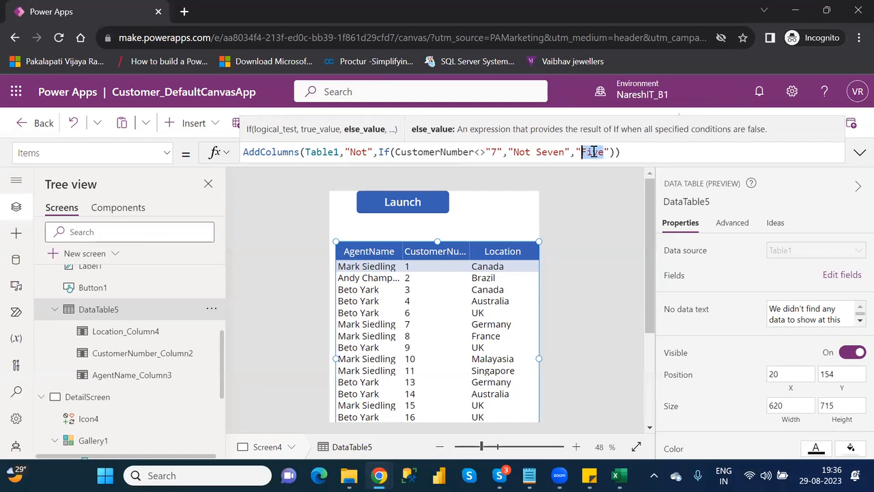
type("Seven")
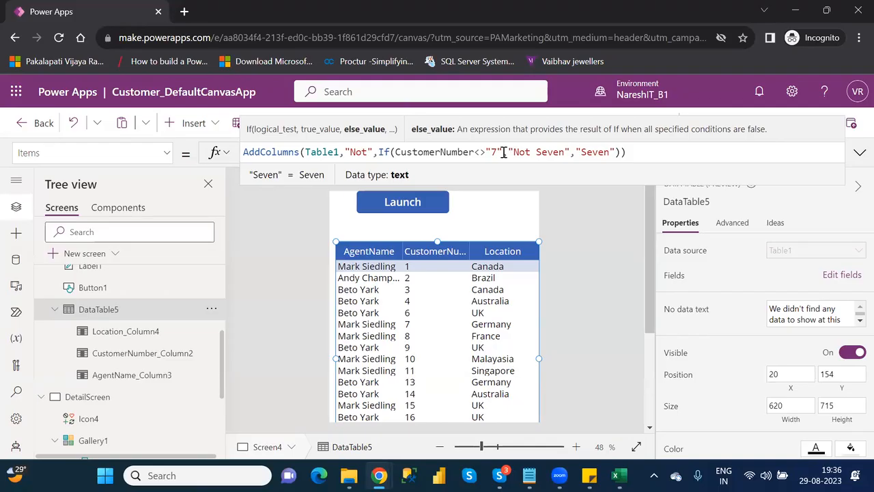
Review the condition and else result in the Not column's If expression, and leave the formula by selecting Screen4.
left_click_drag(504, 151, 397, 153)
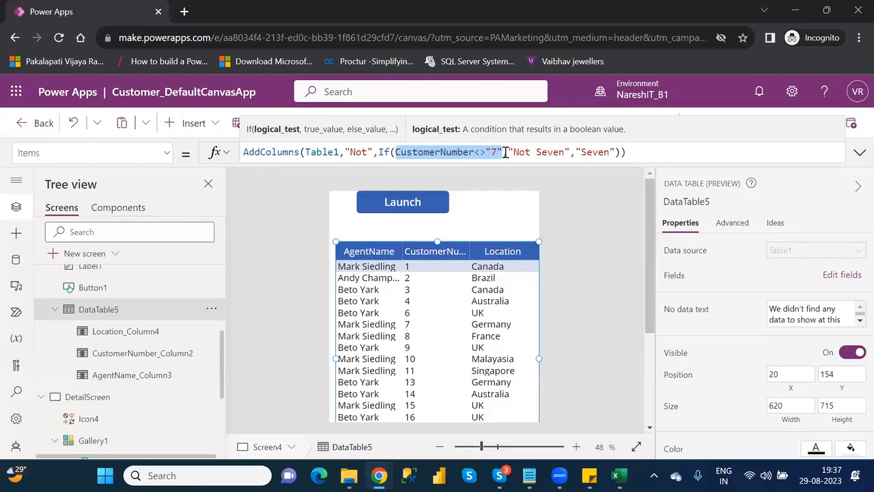
left_click_drag(505, 152, 396, 150)
left_click(592, 151)
double_click(591, 151)
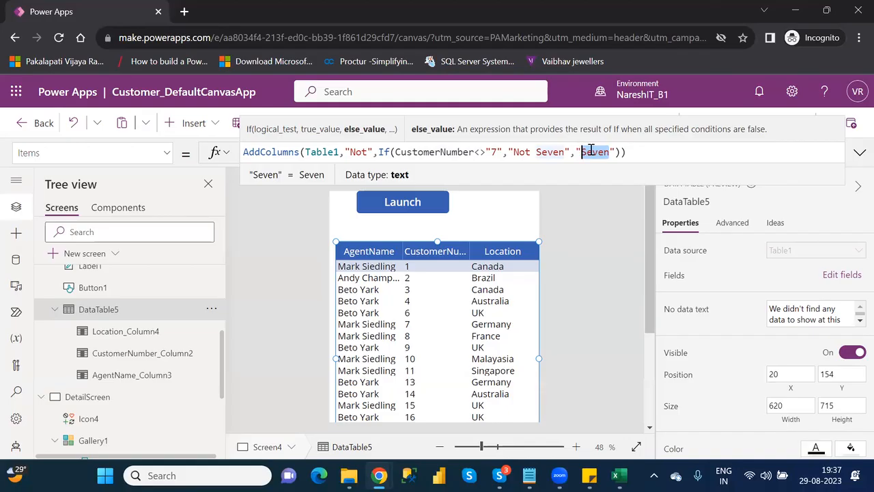
left_click(607, 241)
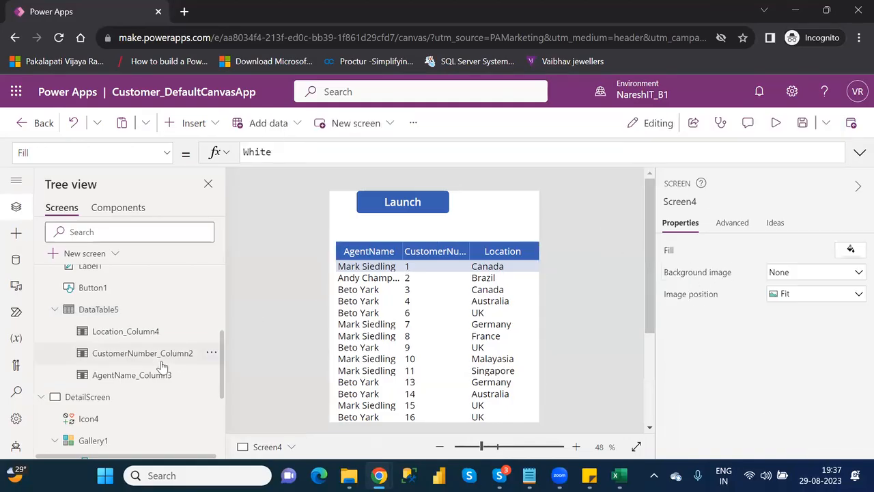
Add the Not field to the displayed columns of DataTable5 and close its field list.
left_click(103, 307)
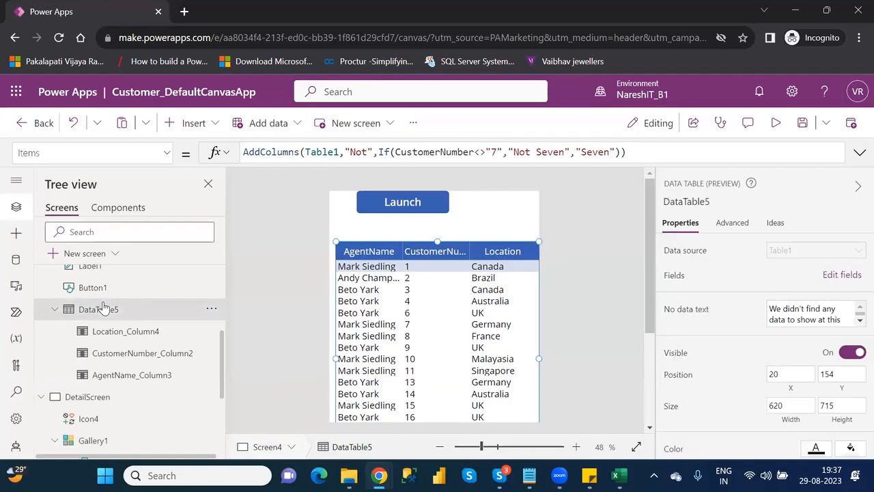
left_click(842, 276)
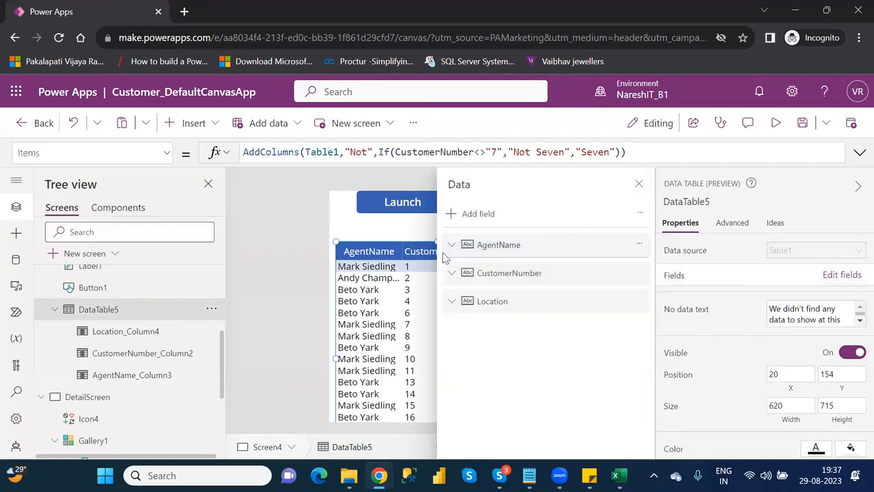
left_click(473, 215)
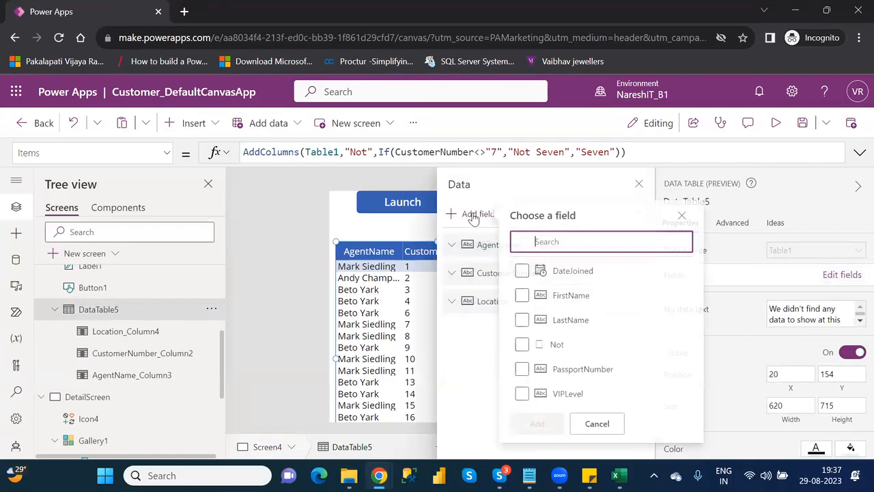
left_click(529, 345)
left_click(544, 423)
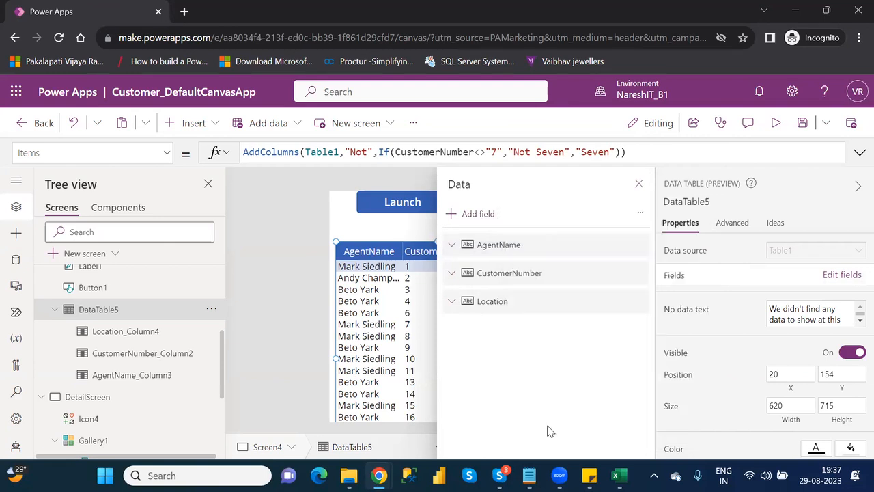
left_click(640, 184)
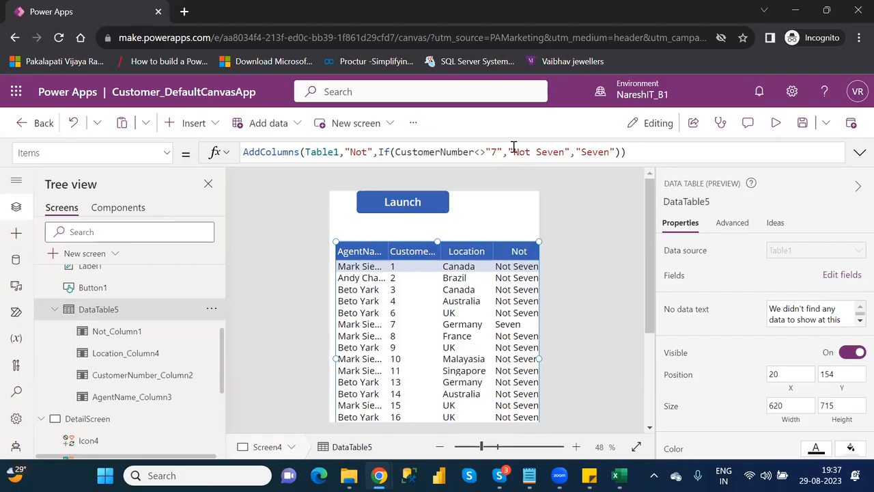
Replace the If condition in DataTable5's Items formula with CustomerNumber="7".
left_click_drag(503, 152, 395, 152)
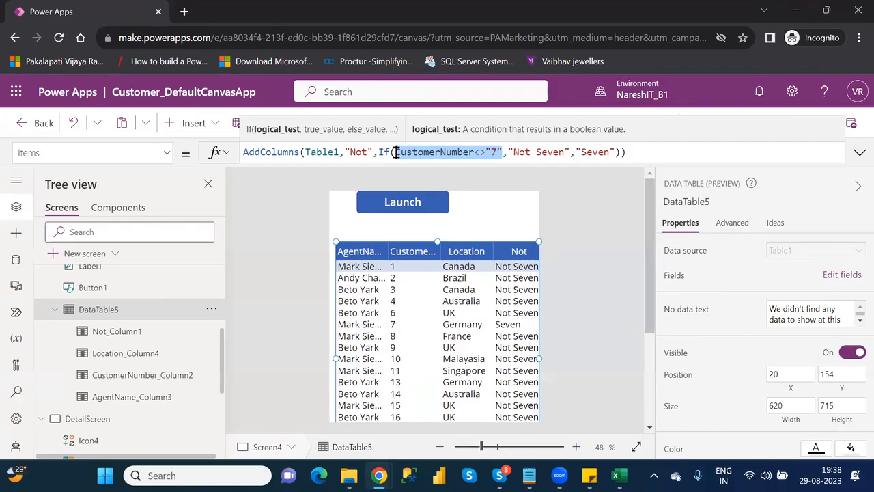
key("BackSpace")
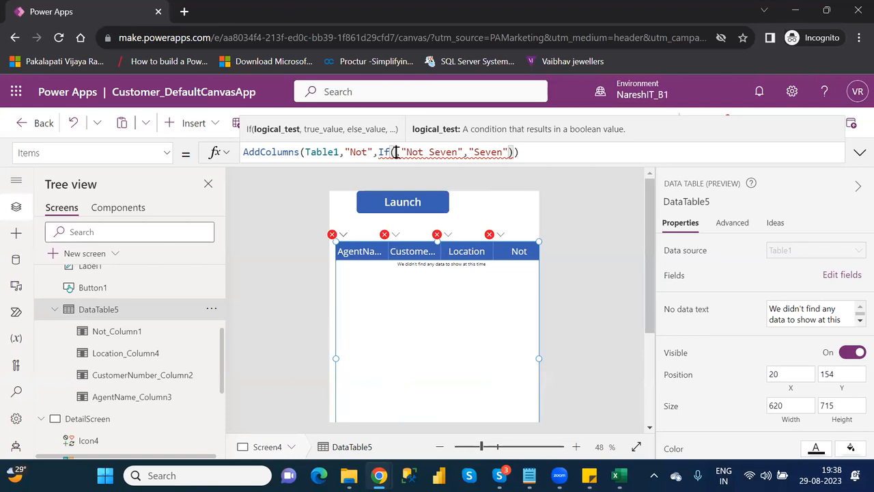
type("Cus")
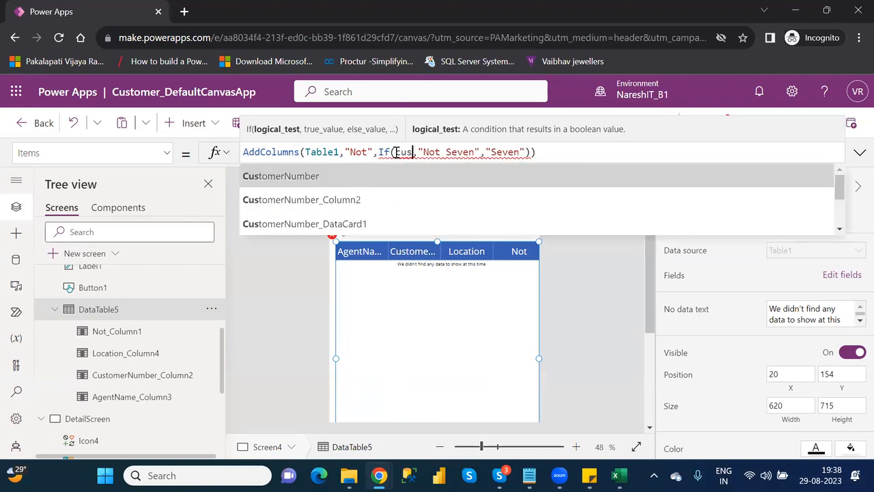
key("Tab")
type("=")
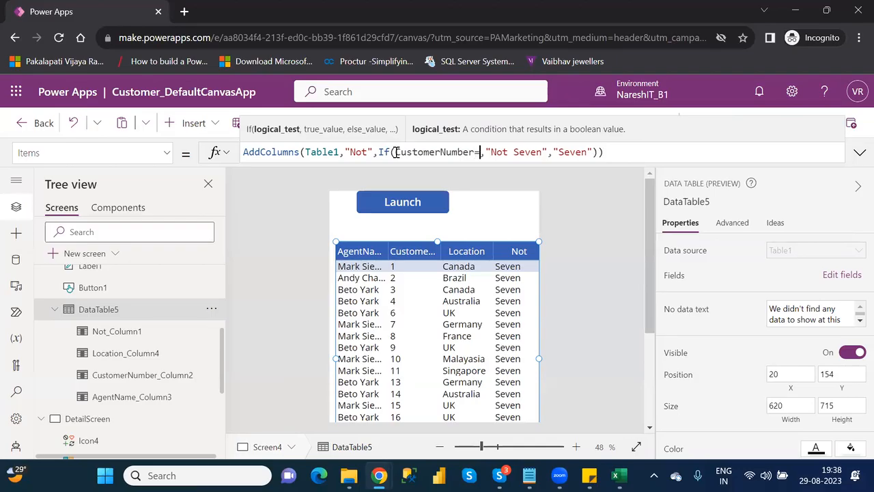
type("\"")
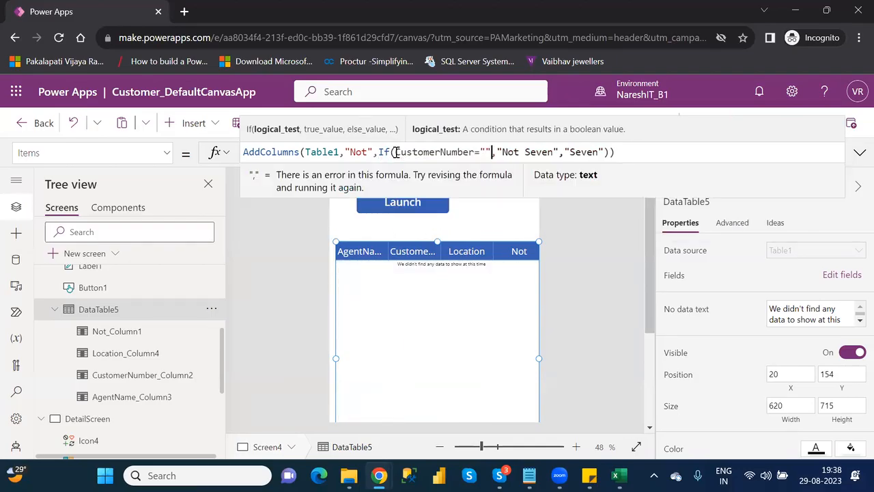
type("7")
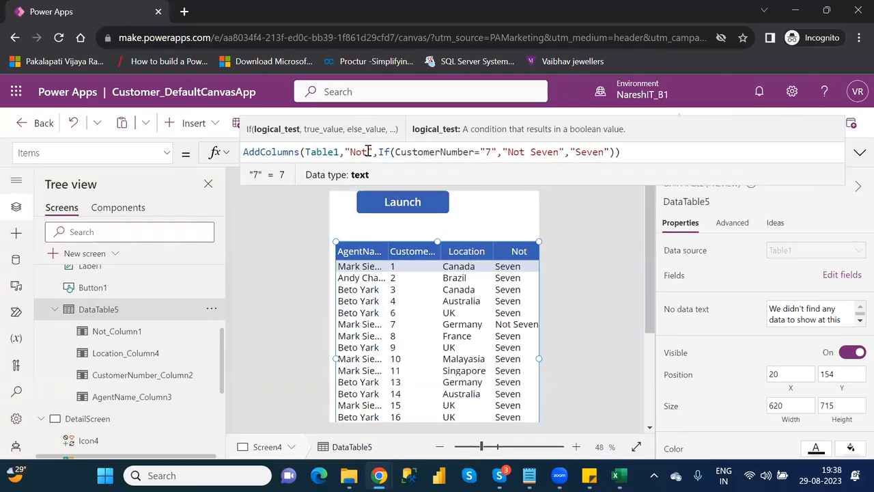
Wrap the If condition in the Not function, giving Not(CustomerNumber="7").
left_click_drag(497, 153, 395, 153)
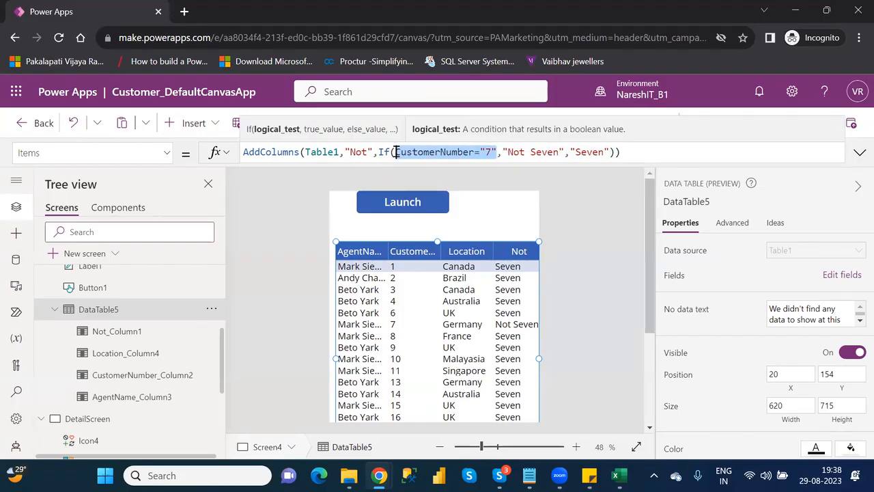
left_click(395, 152)
type("Not(")
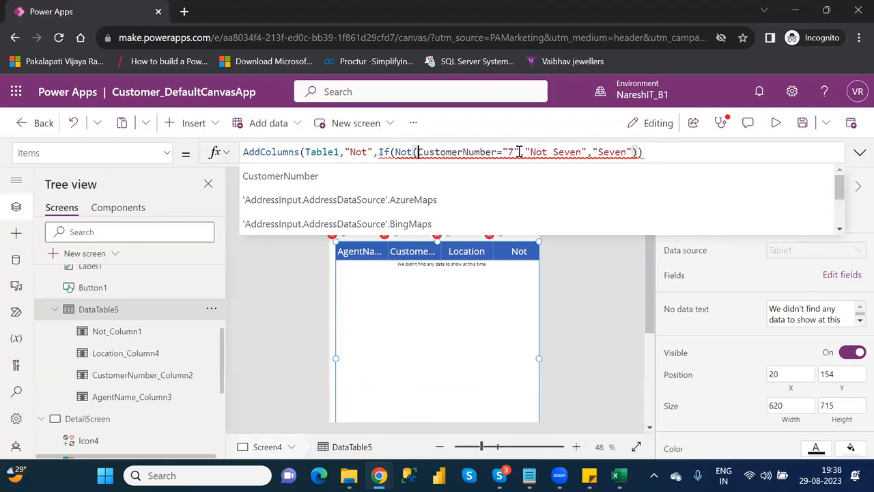
left_click(519, 151)
type(")")
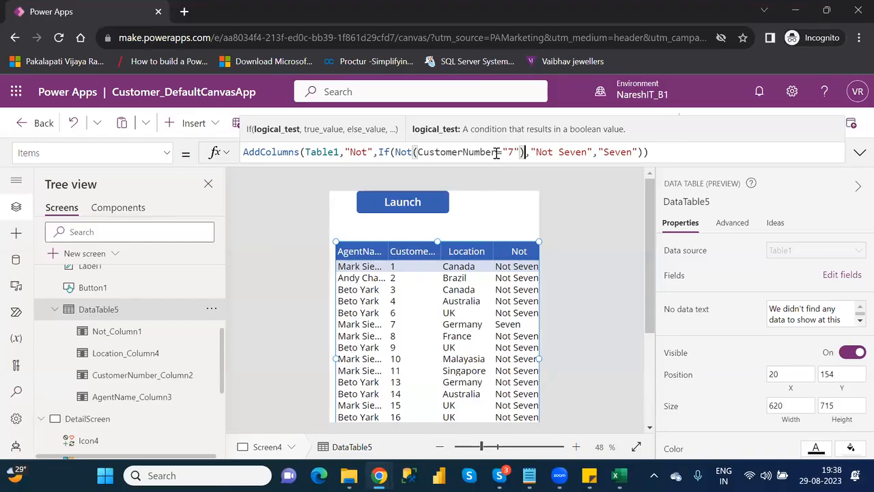
Examine the Not function and the CustomerNumber="7" comparison it negates within the If expression.
left_click(418, 151)
left_click_drag(417, 152, 521, 152)
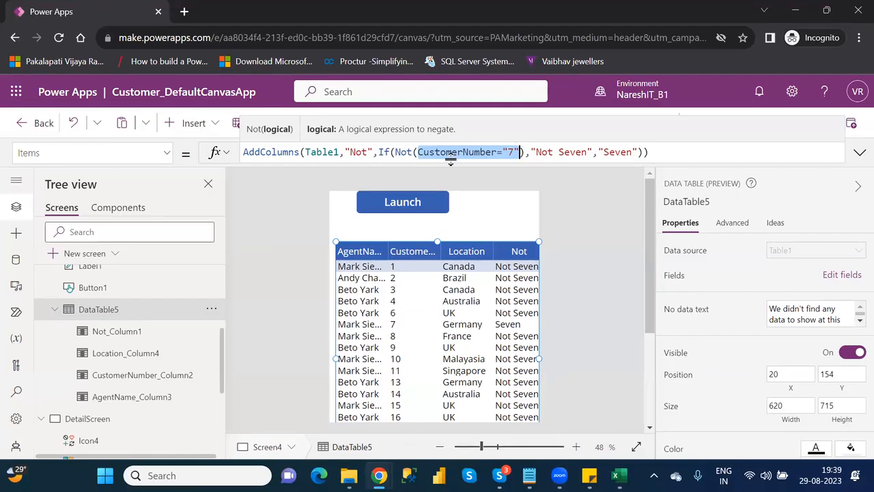
key("End")
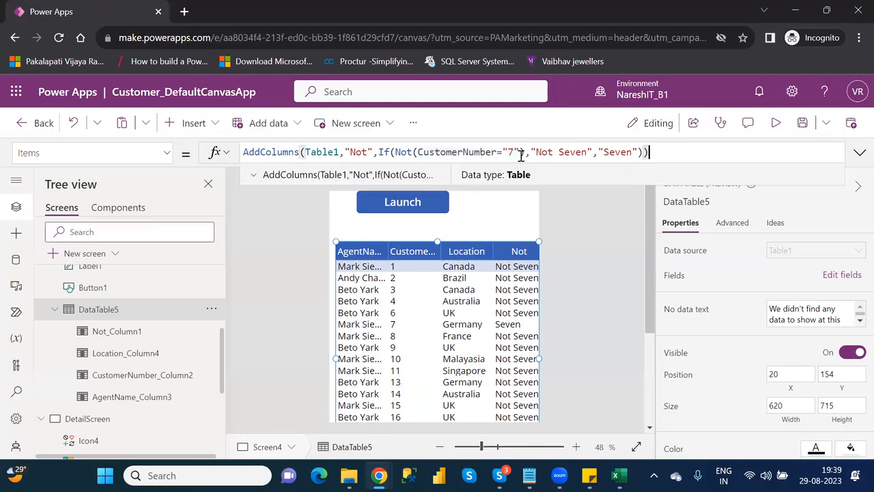
left_click(524, 153)
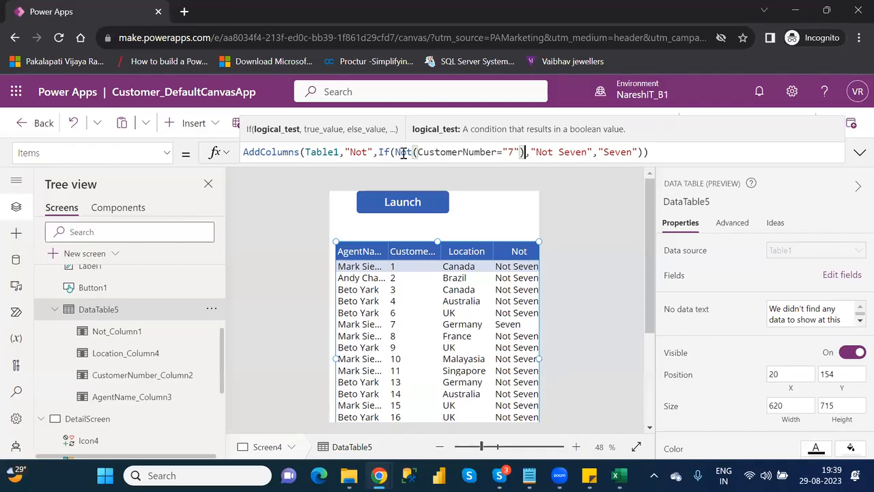
left_click_drag(418, 152, 520, 153)
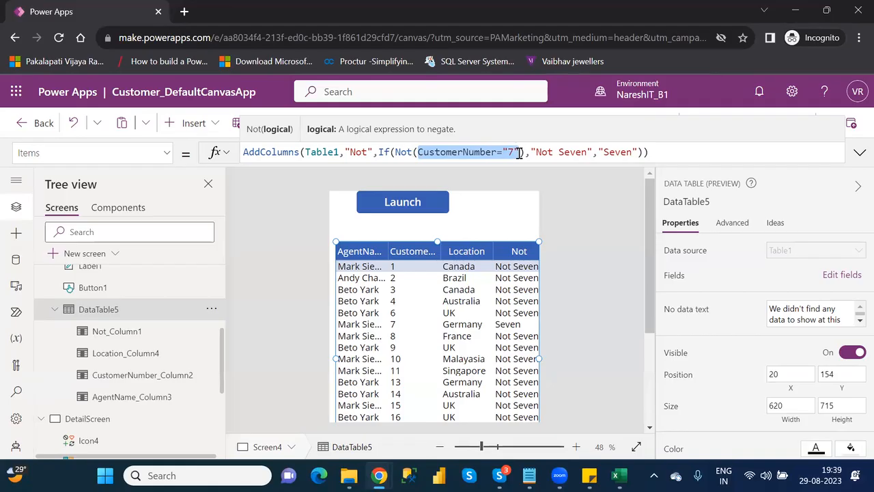
left_click(395, 153)
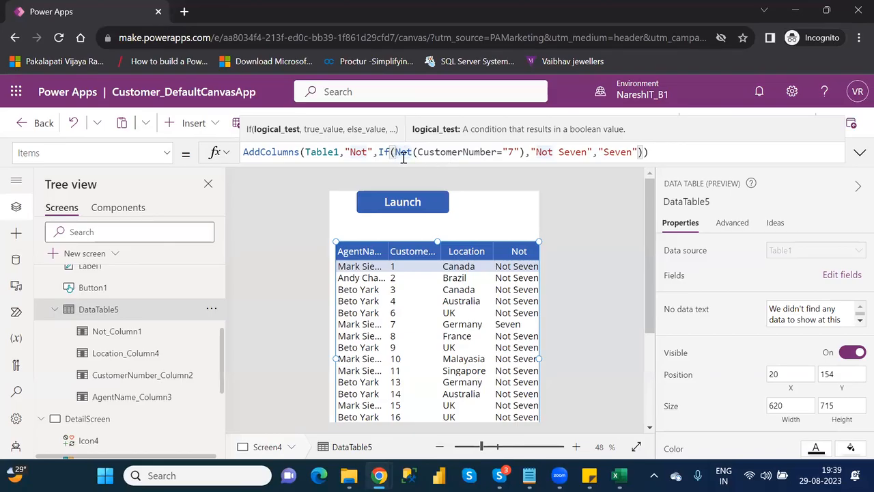
left_click(527, 153)
Remove the Not function and its parentheses from around the CustomerNumber="7" condition.
left_click_drag(496, 152, 406, 152)
left_click(406, 153)
double_click(407, 152)
key("BackSpace")
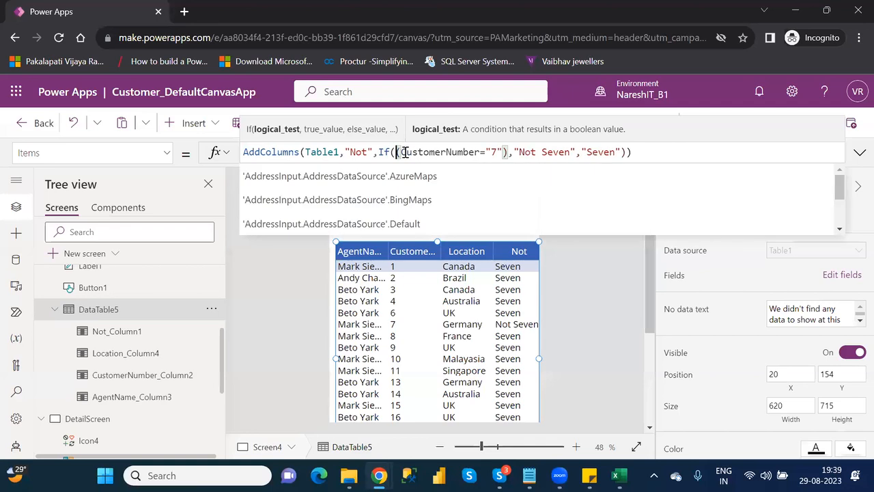
key("Delete")
left_click(500, 153)
key("BackSpace")
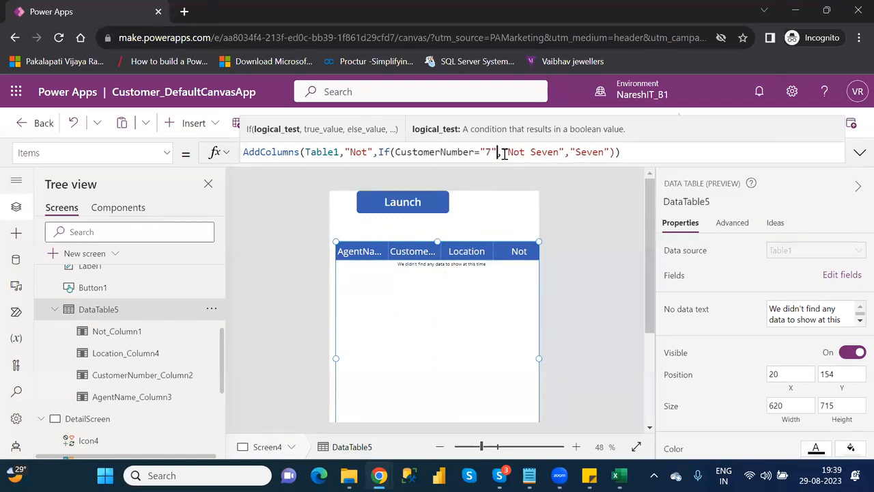
Change the comparison operator in the If condition to <>, making the test CustomerNumber<>"7".
left_click(476, 151)
key("Delete")
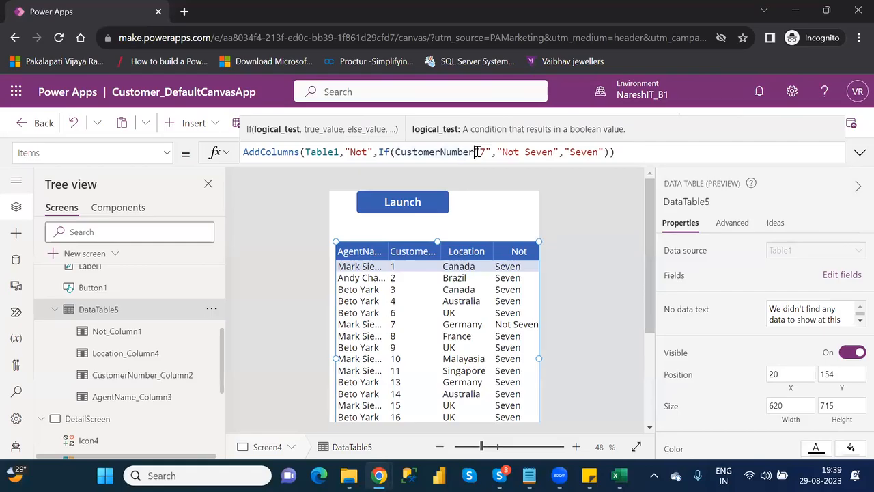
type("<>")
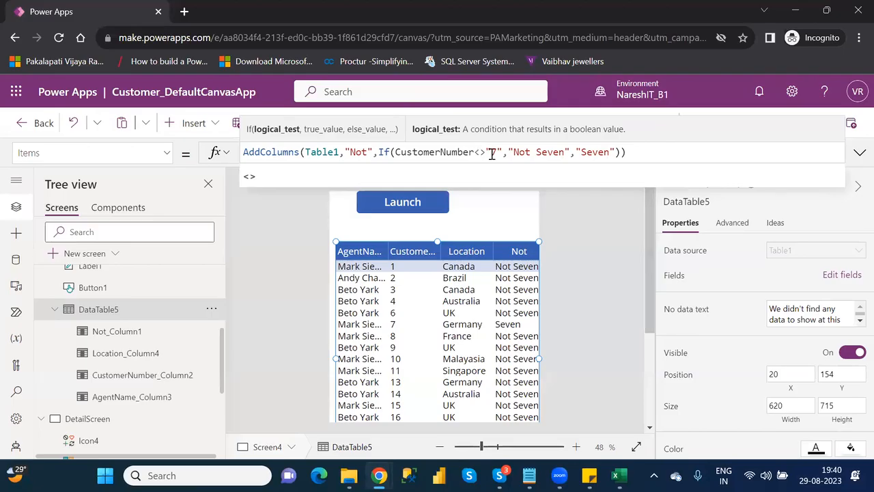
Switch to the Category_Wise_Functions notes, check the Now entry under N Category Functions, and return to Power Apps.
left_click(530, 476)
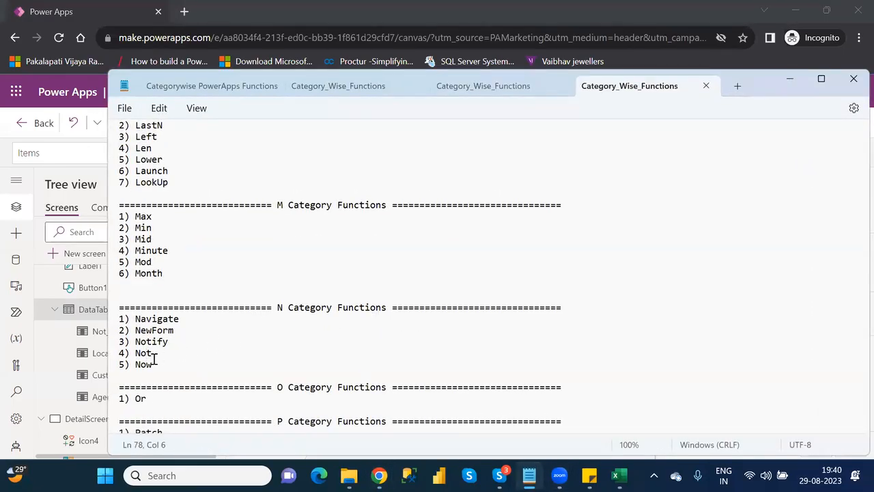
double_click(151, 366)
key("alt+Tab")
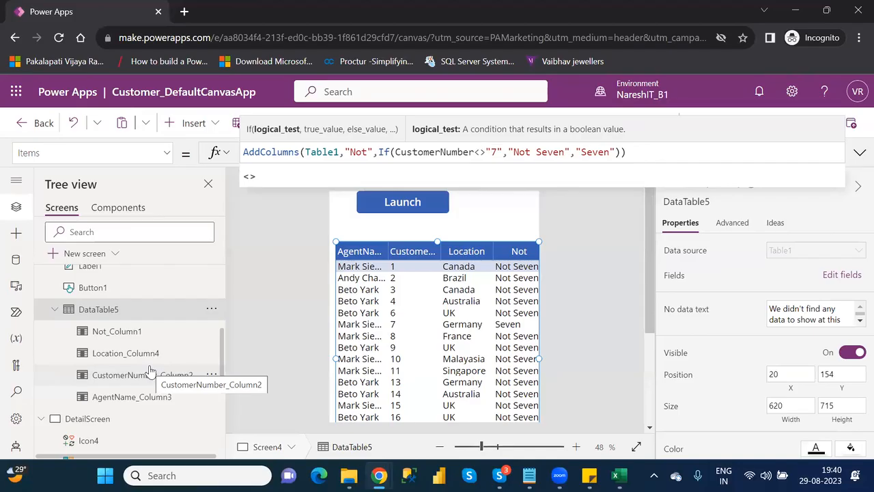
Extend DataTable5's AddColumns formula with a second column named "Now" that uses the expression Now().
left_click(621, 153)
type(",\"")
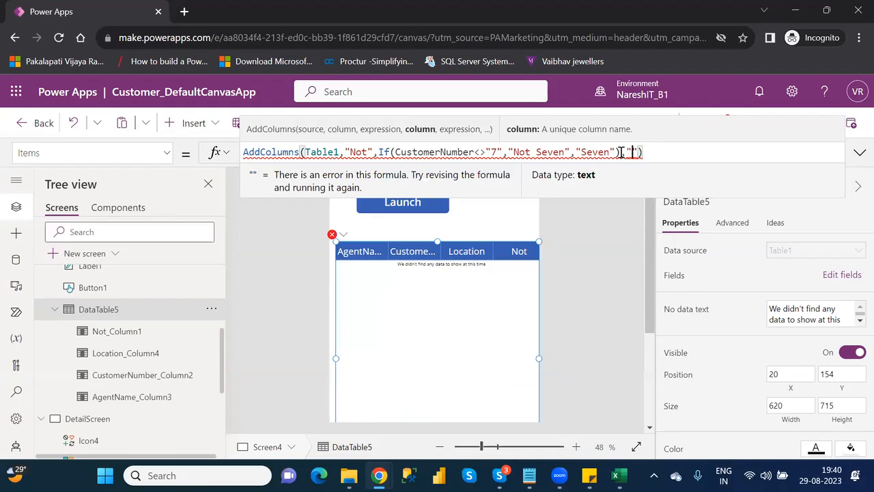
type("Now\"")
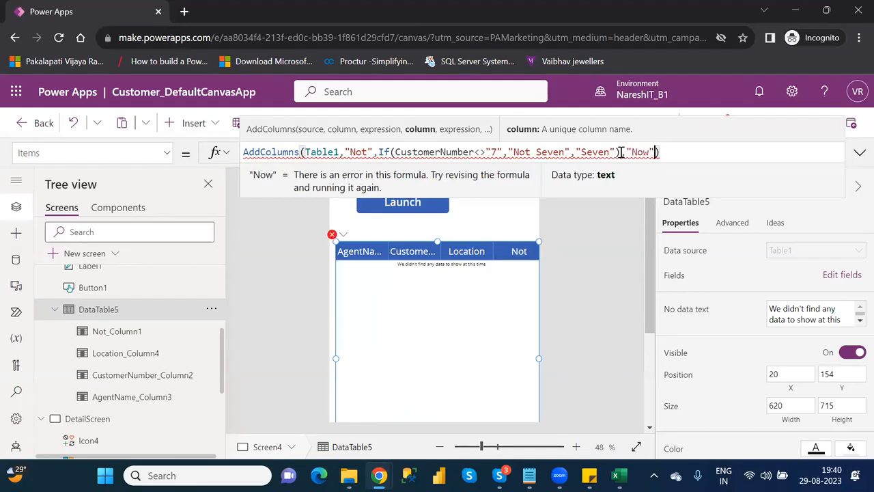
type(",now")
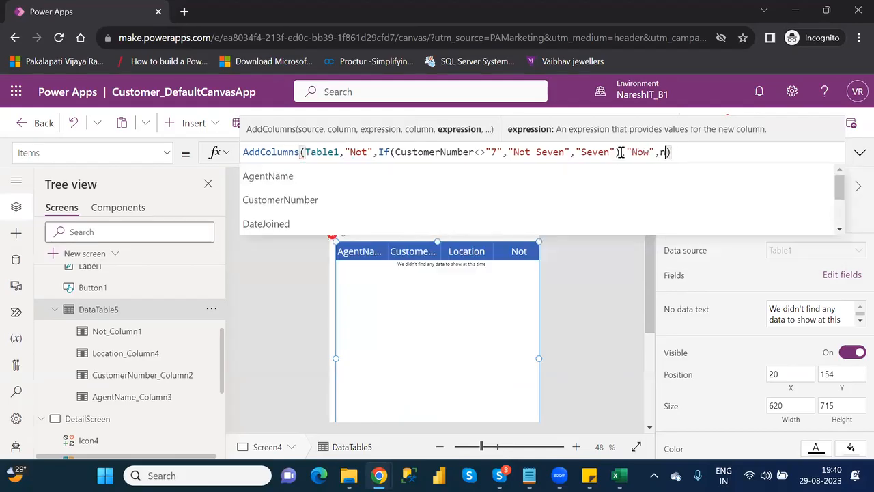
key("Tab")
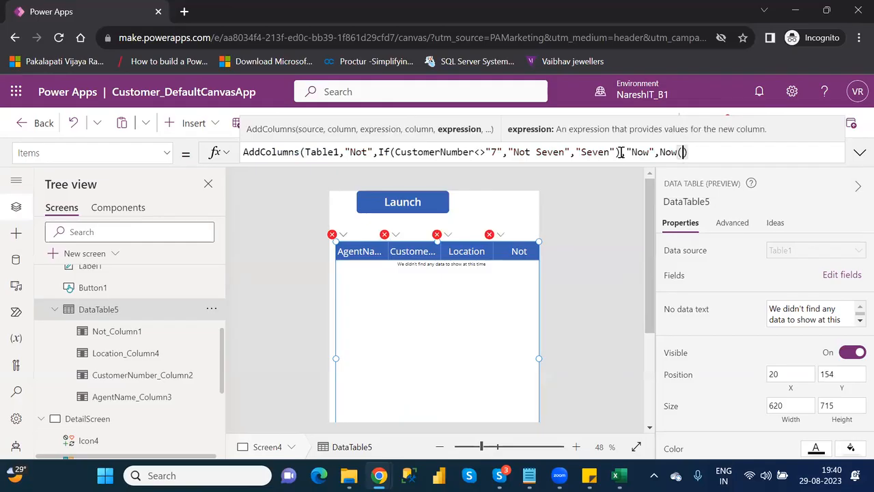
type("))")
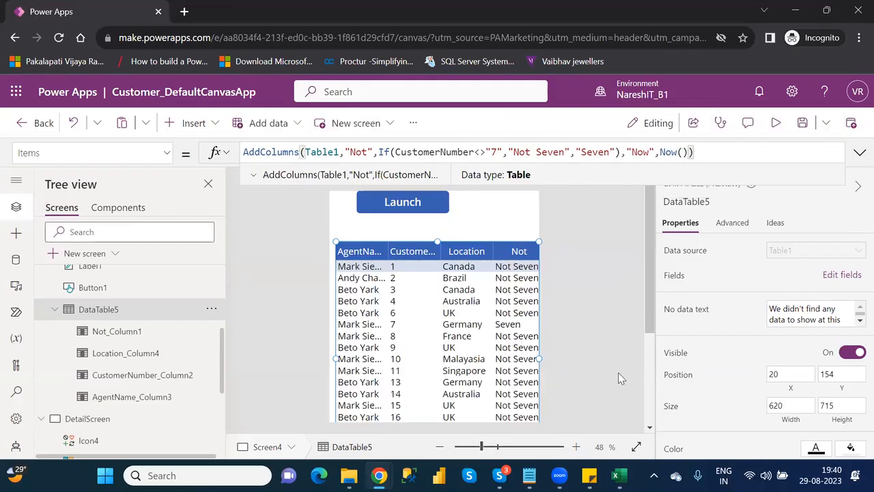
Add the Now field to the displayed columns of DataTable5 and close its field list.
left_click(829, 275)
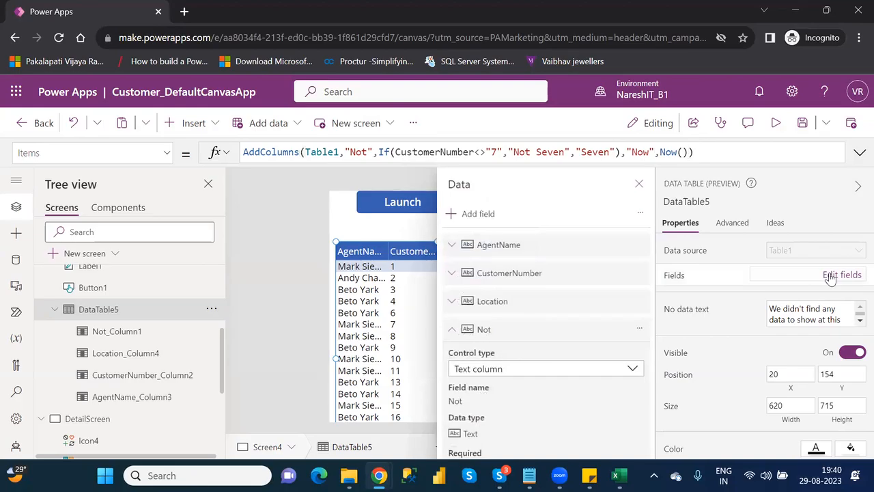
left_click(488, 213)
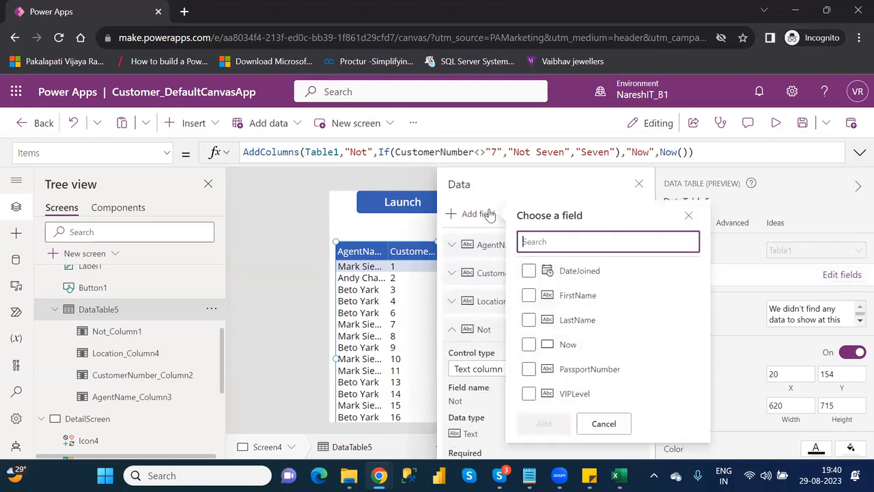
left_click(529, 345)
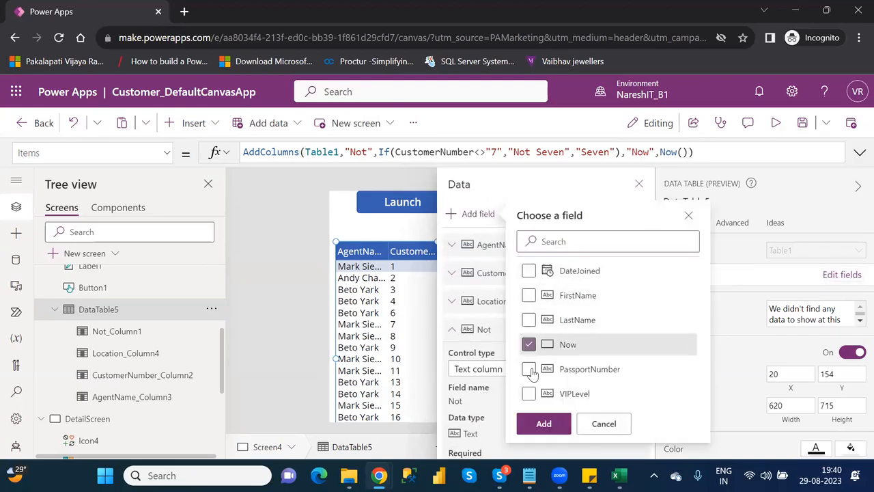
left_click(544, 423)
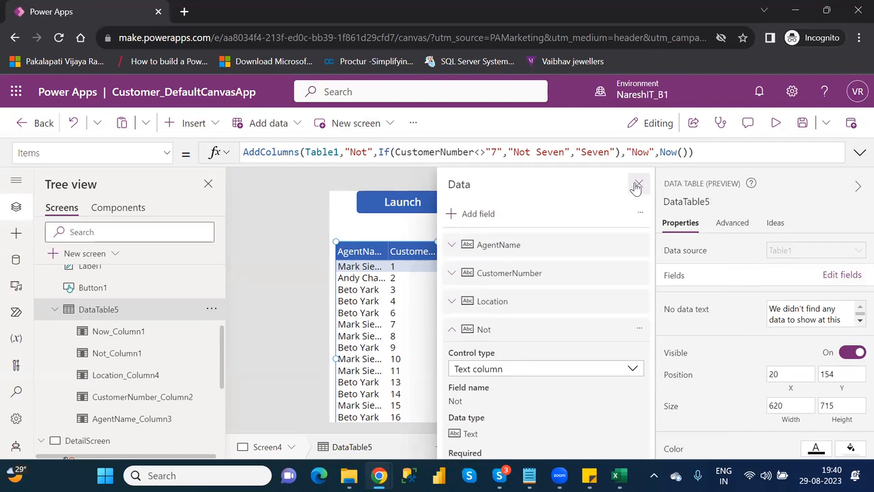
left_click(637, 185)
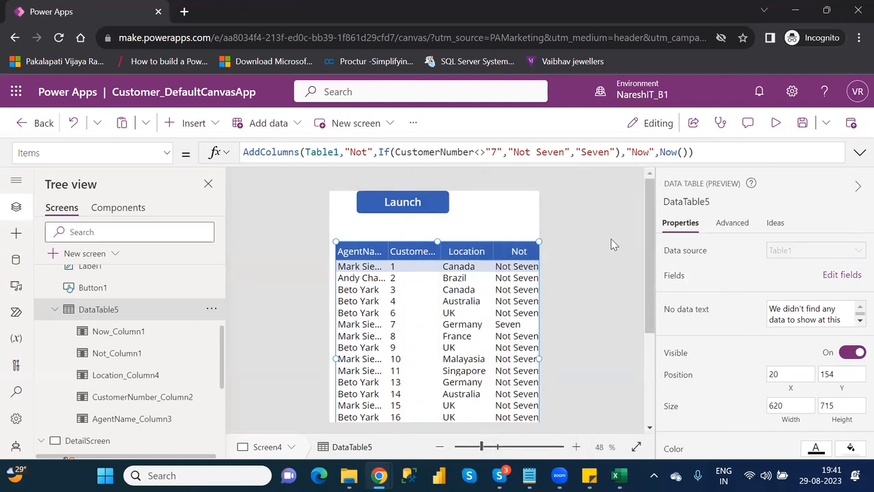
Widen the Now column of DataTable5 to 320 and check its date and time values in the table.
left_click_drag(651, 304, 651, 372)
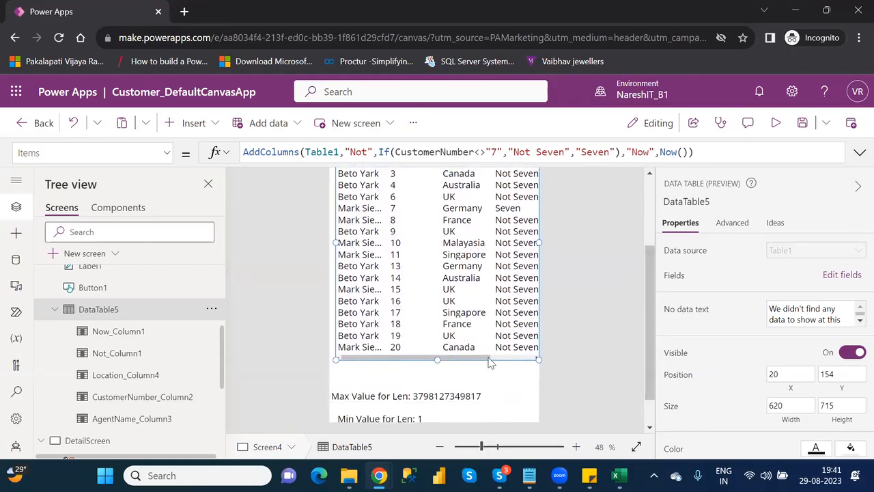
left_click_drag(486, 361, 541, 362)
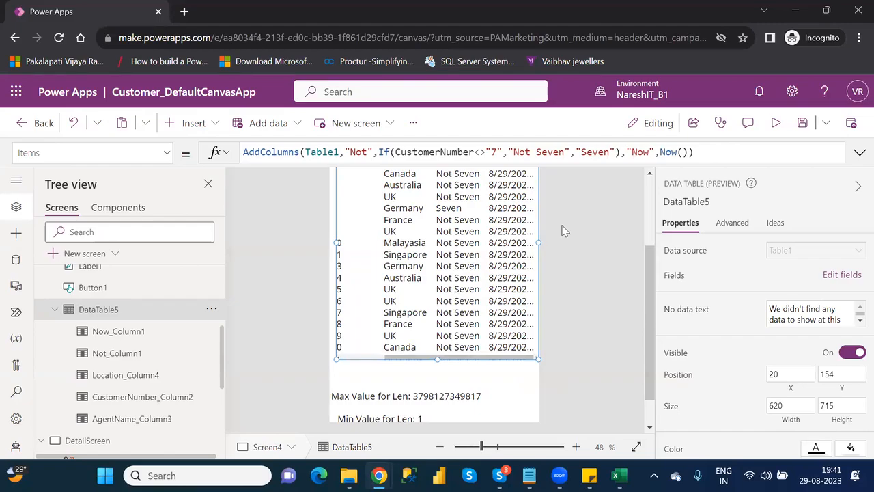
left_click(651, 202)
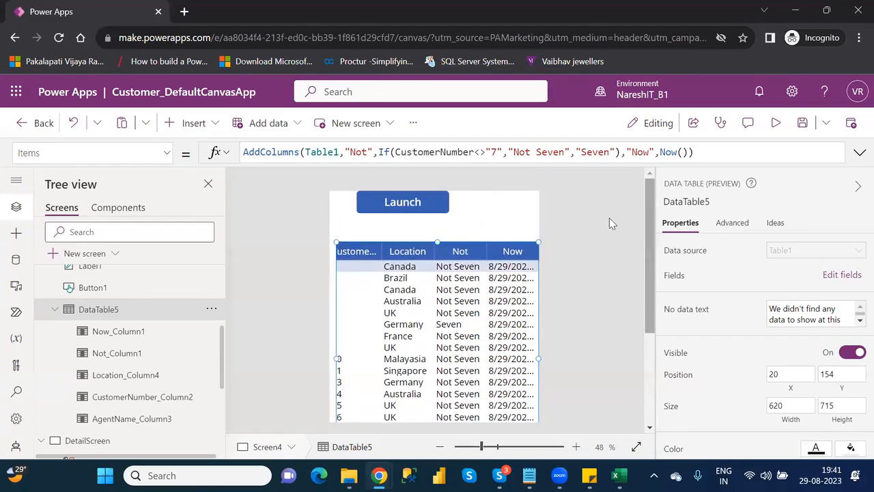
left_click(488, 253)
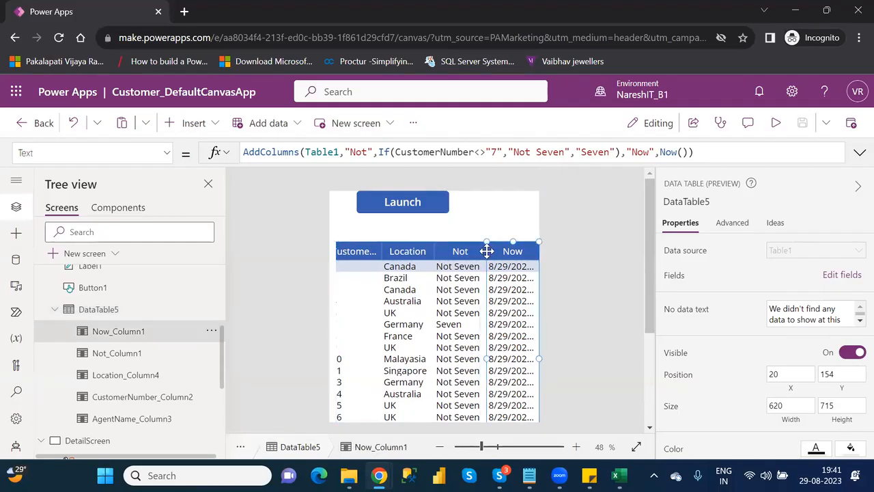
left_click_drag(485, 242, 438, 251)
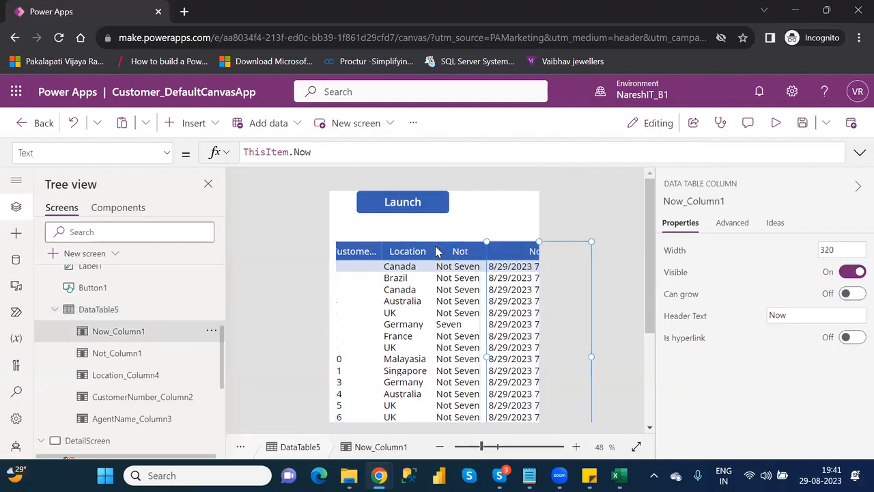
left_click(645, 360)
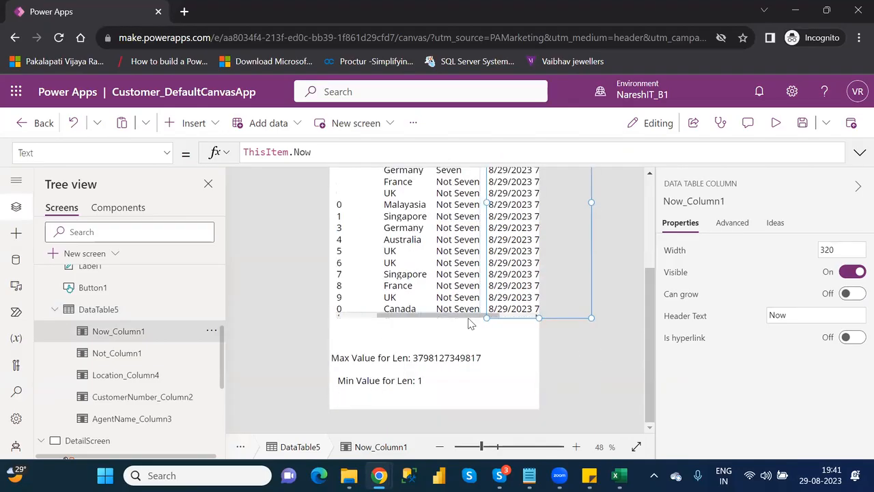
left_click(369, 318)
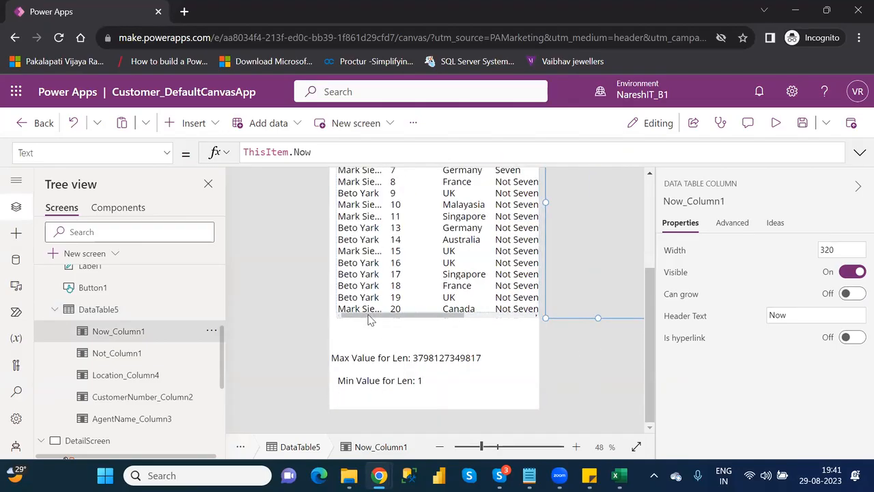
left_click_drag(415, 317, 503, 318)
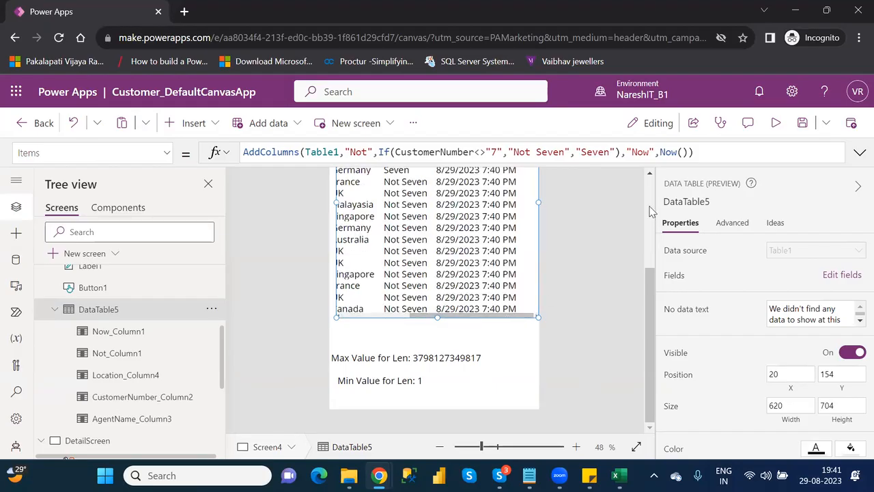
scroll(650, 211, "up", 3)
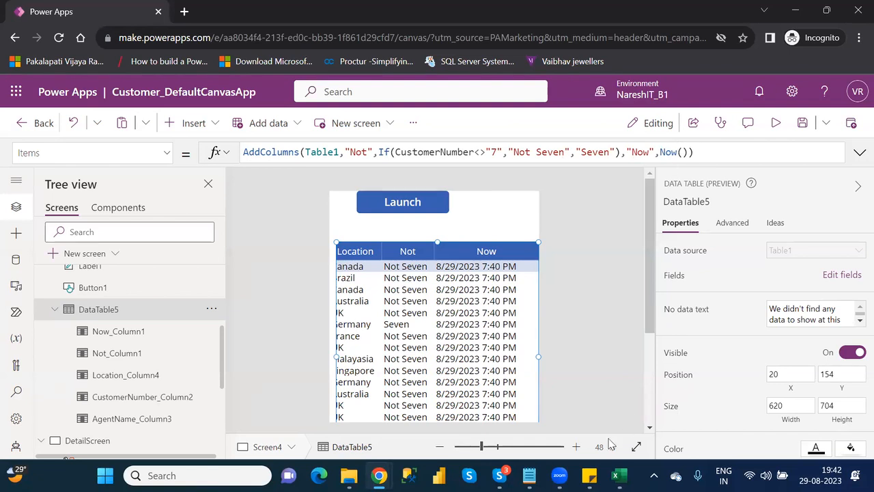
Switch to the Category_Wise_Functions notes, check the entry under O Category Functions, and return to Power Apps.
left_click(530, 476)
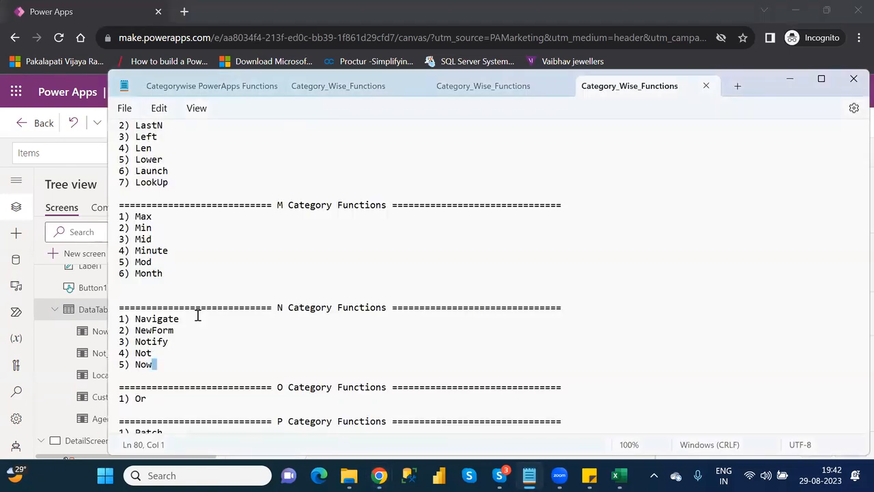
key("Down")
key("Down")
key("Down")
key("Down")
key("Down")
key("Down")
key("Down")
key("Down")
key("Down")
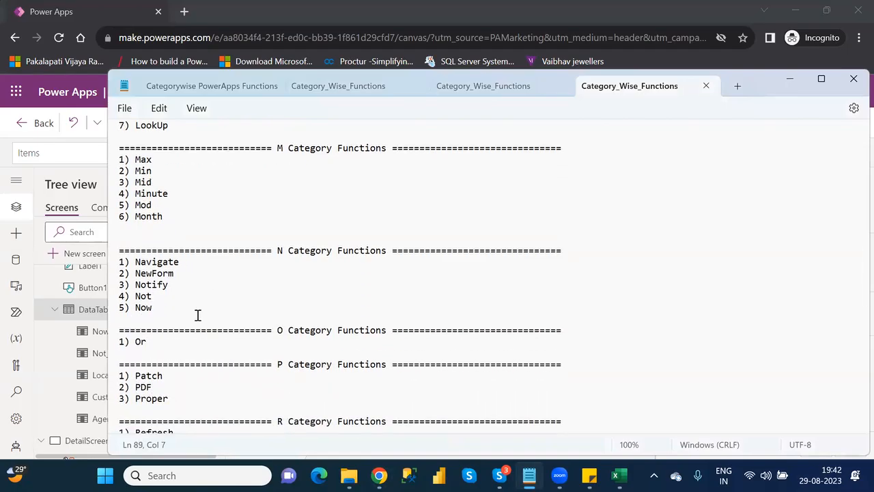
key("alt+Tab")
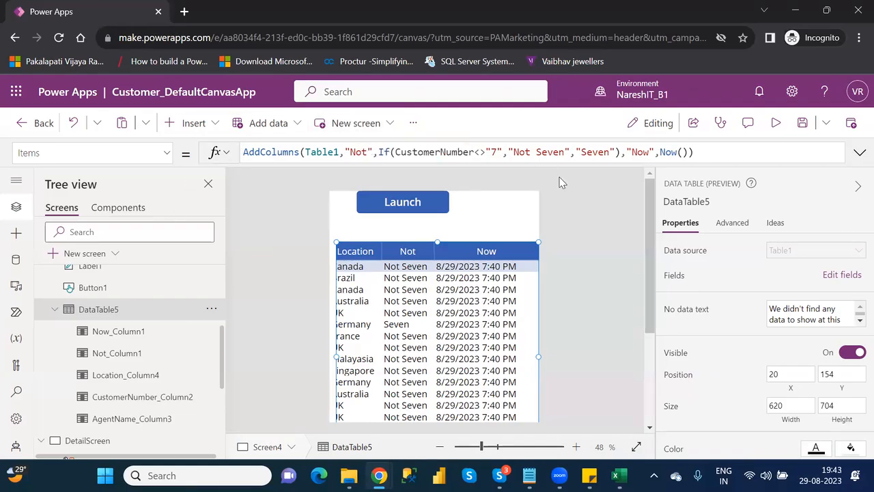
Extend DataTable5's AddColumns formula with a third column named "Or", starting on a new line.
left_click(690, 152)
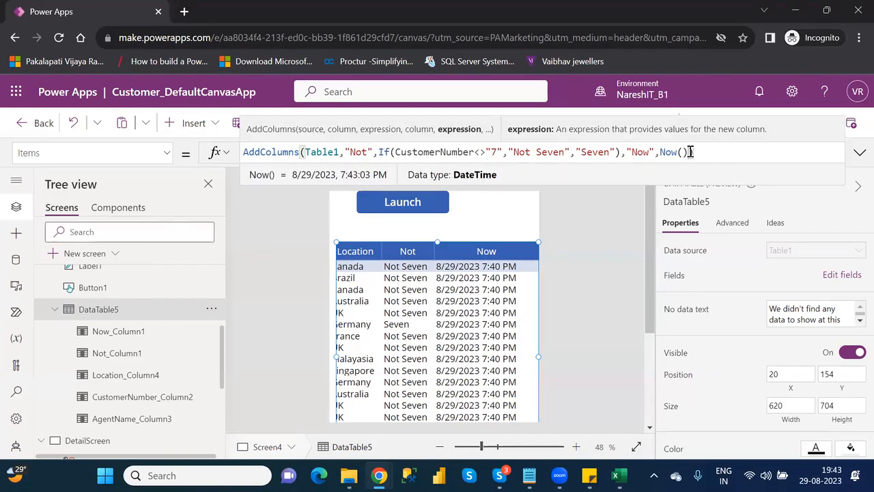
type(",")
key("shift+Return")
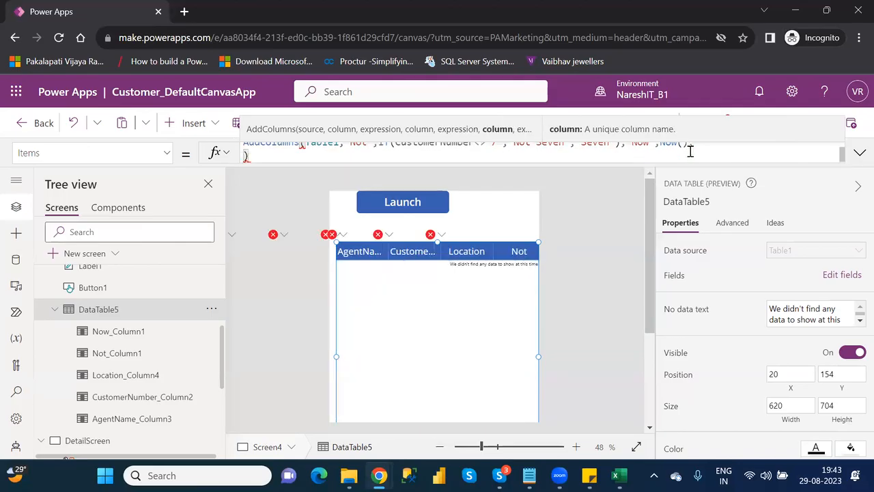
key("shift+Return")
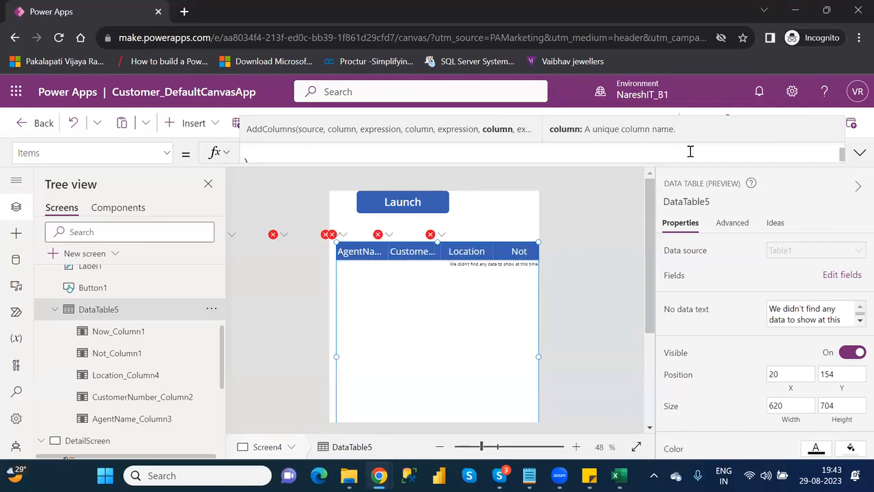
type("\"\"")
type("Or")
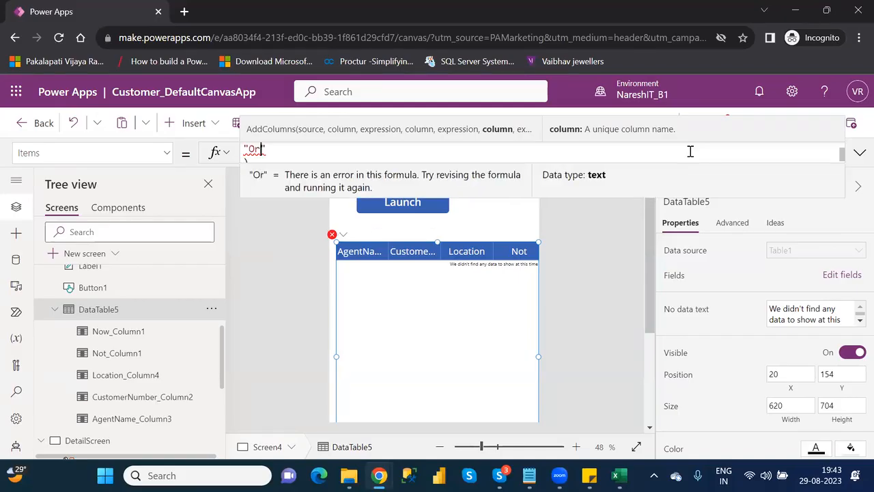
type(",")
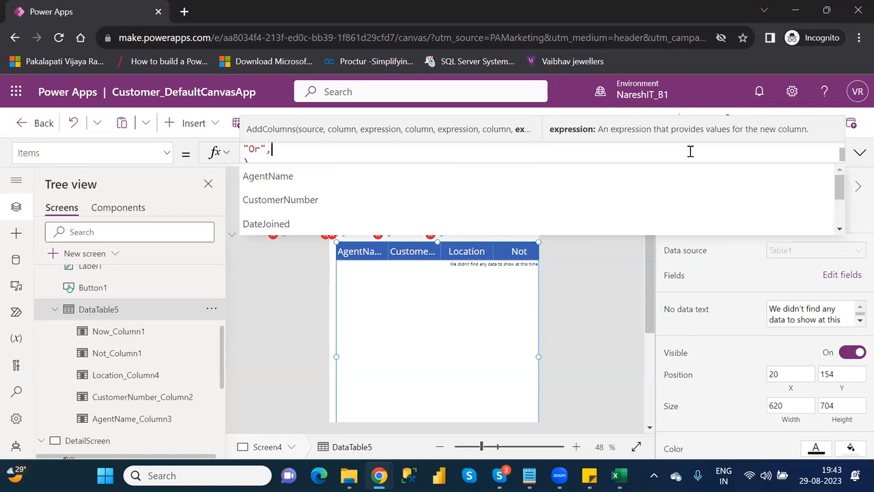
Start the Or column's expression with an If function that tests CustomerNumber="8".
type("if")
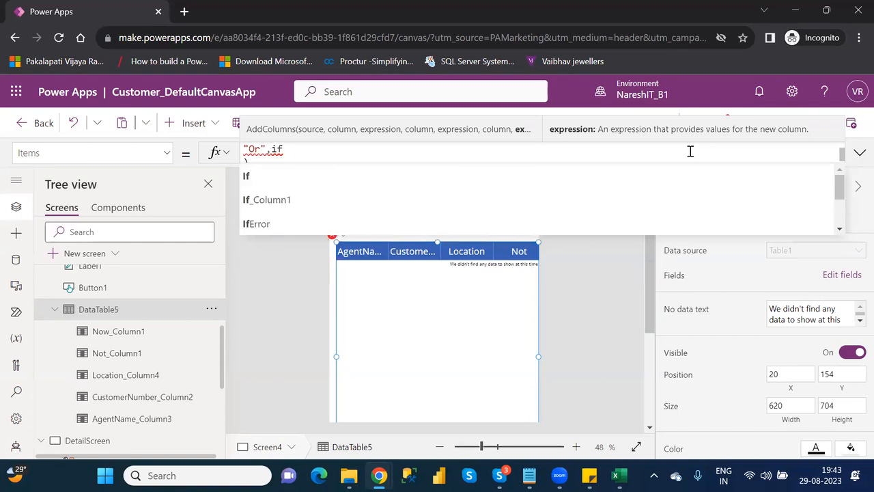
key("Tab")
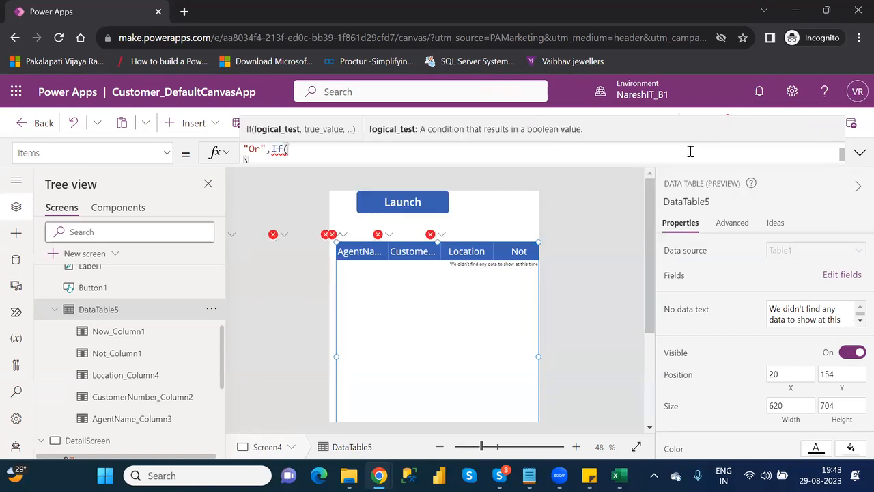
type("cus")
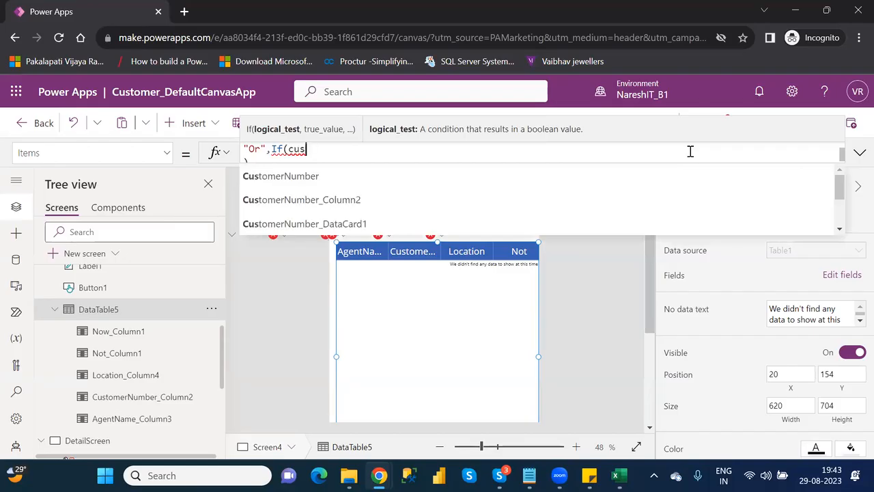
key("Tab")
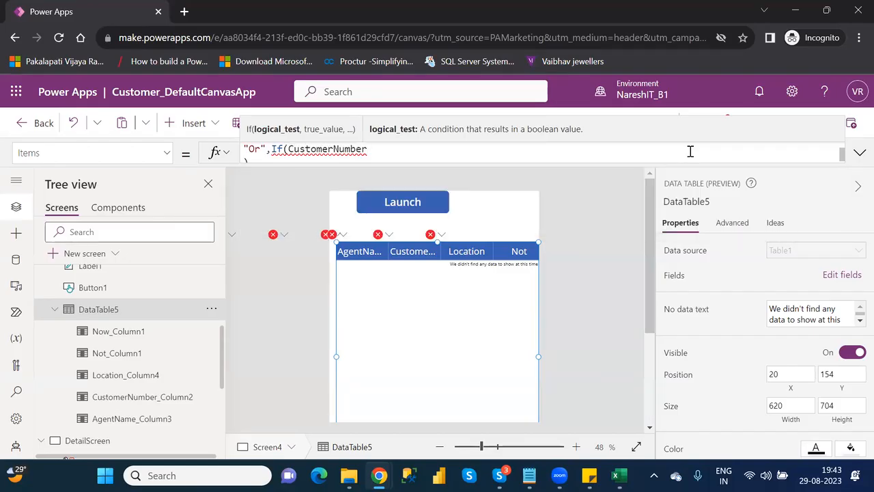
type("=")
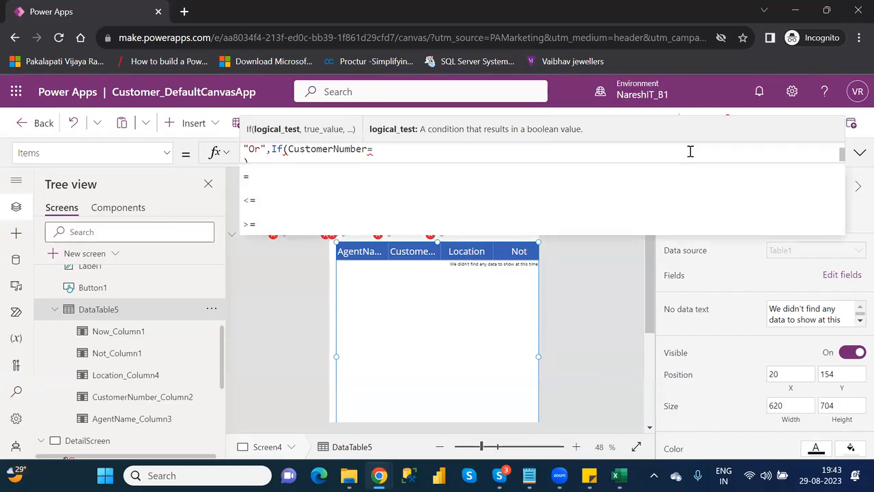
type("\"\"")
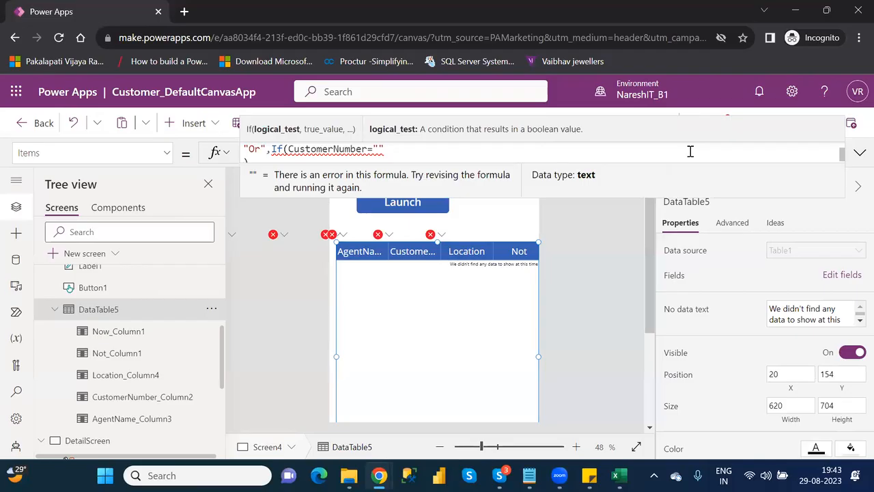
type("8")
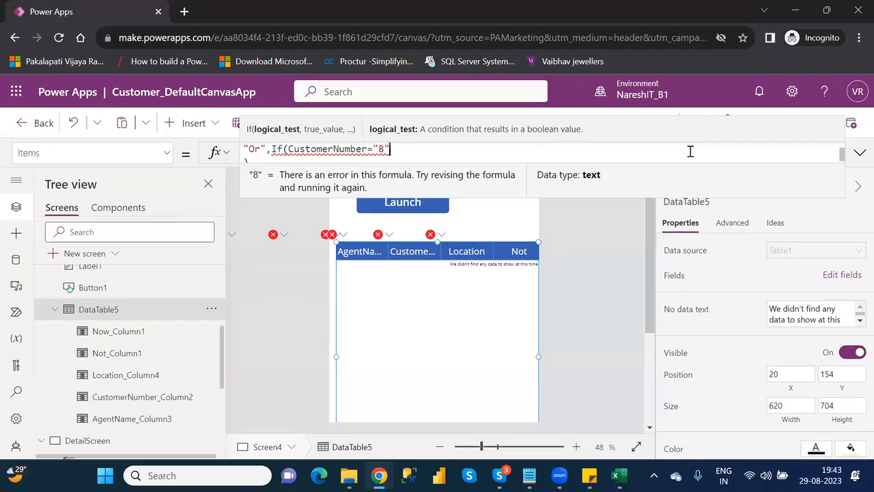
Give the Or column's If function empty-text true and else values and close it with a single parenthesis.
type(",")
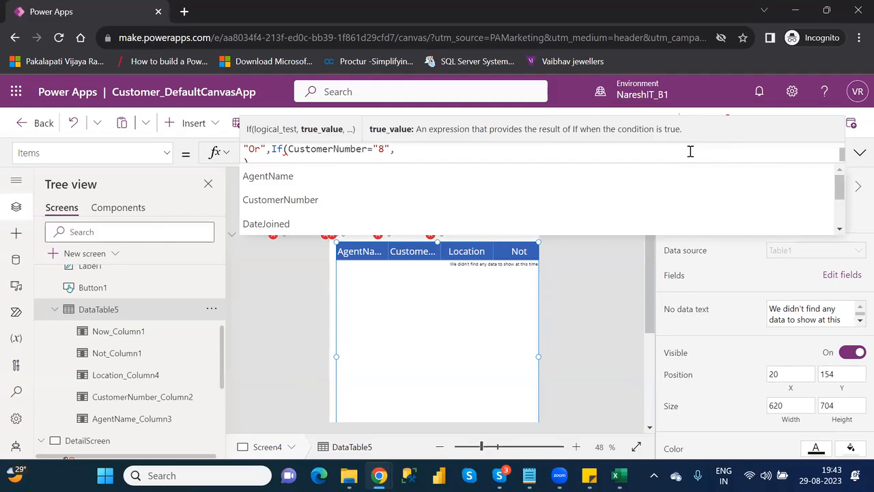
type(",")
key("Left")
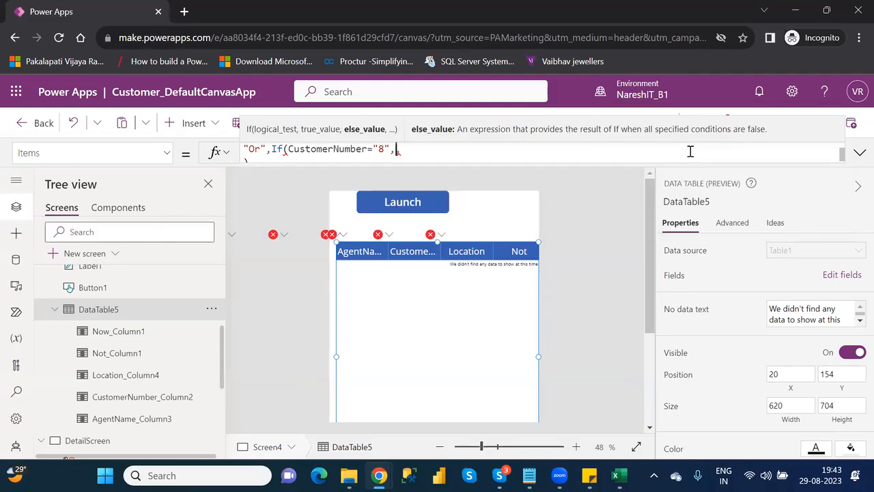
type("\"\",\"\"")
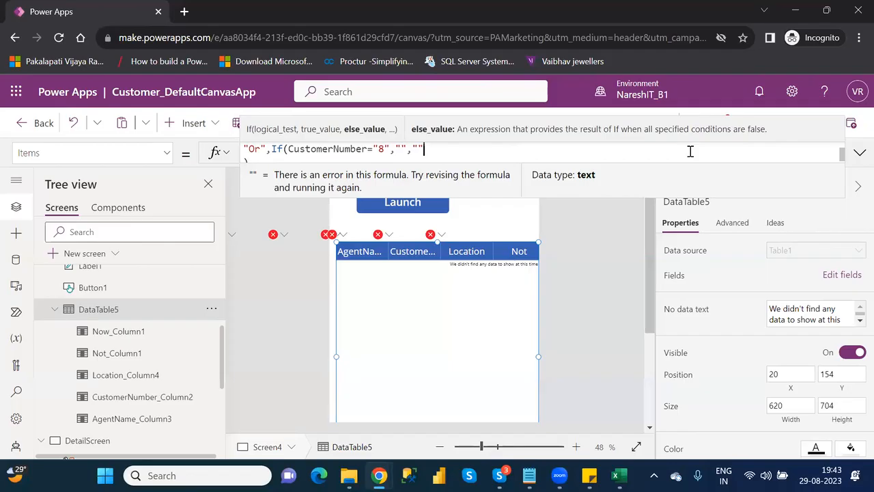
type("))")
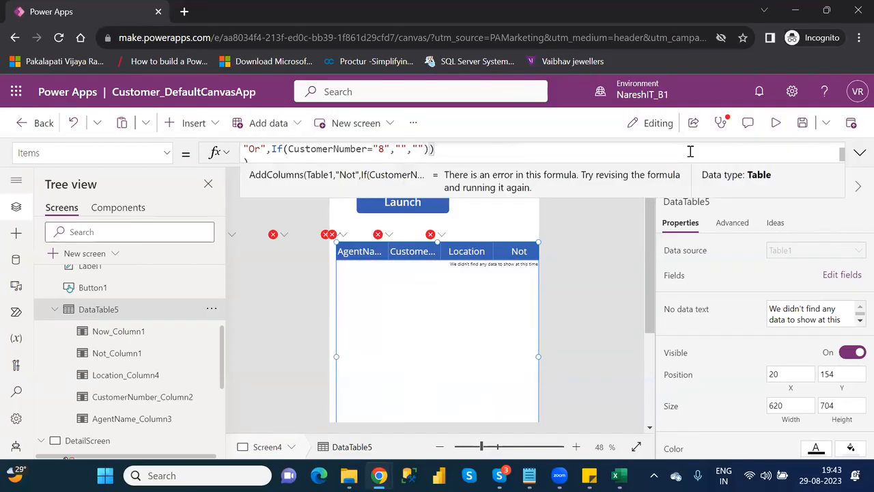
key("BackSpace")
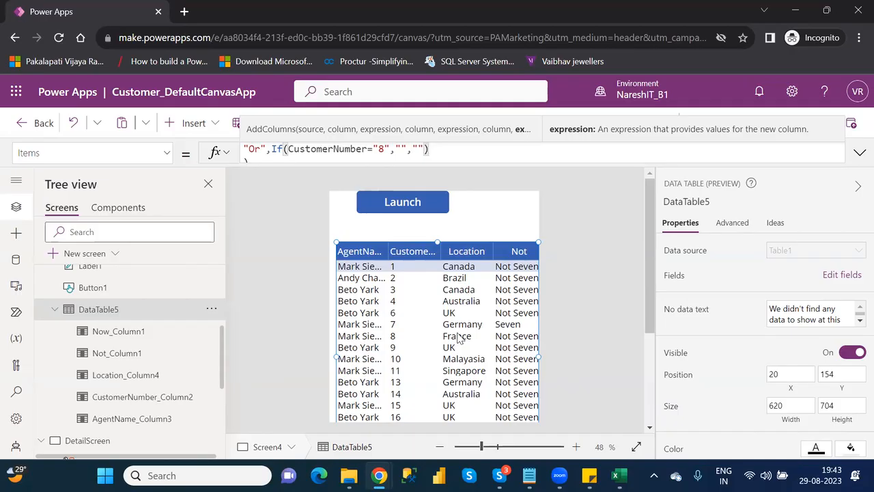
Replace the empty true value in the Or column's If function with the Location field.
left_click(402, 148)
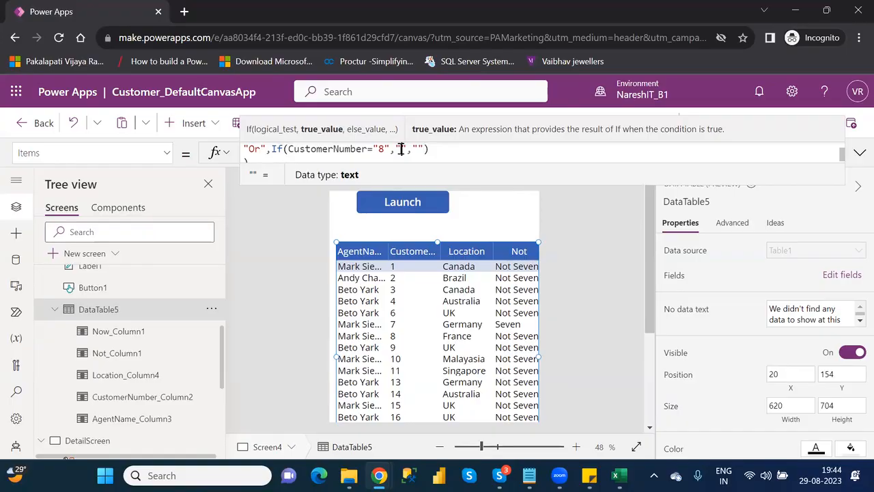
left_click(407, 148)
key("BackSpace")
key("BackSpace")
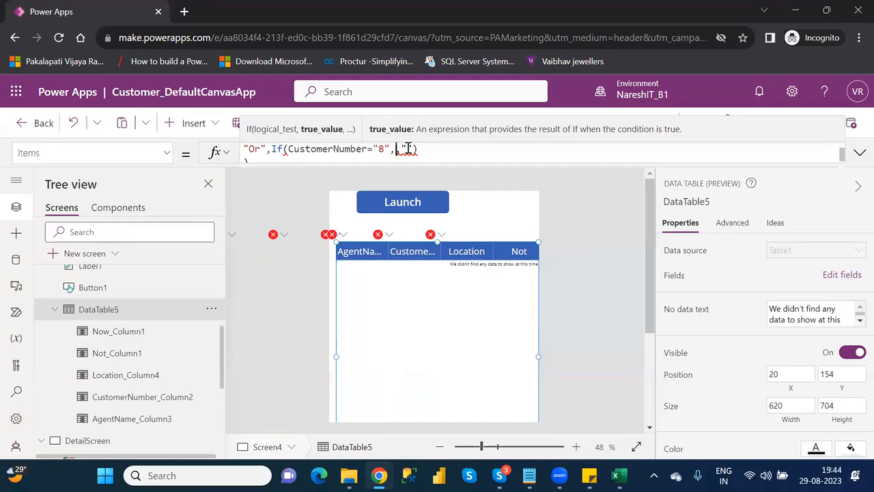
type(",")
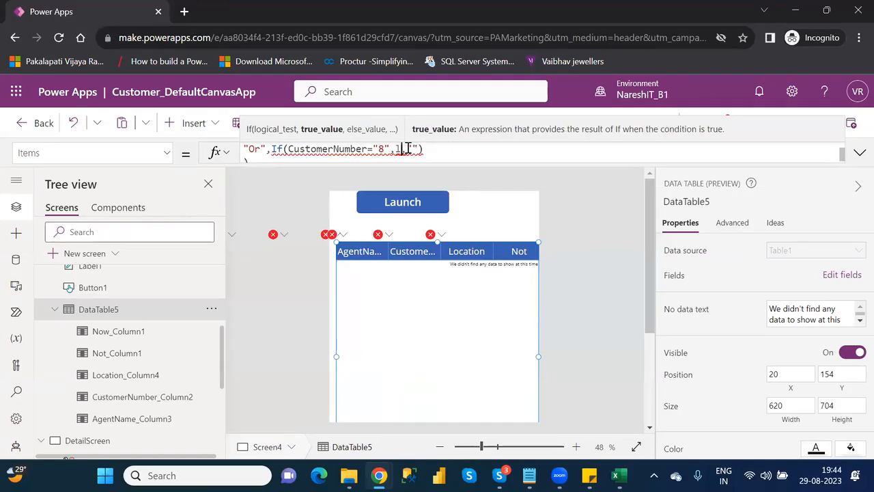
type("loca")
key("Down")
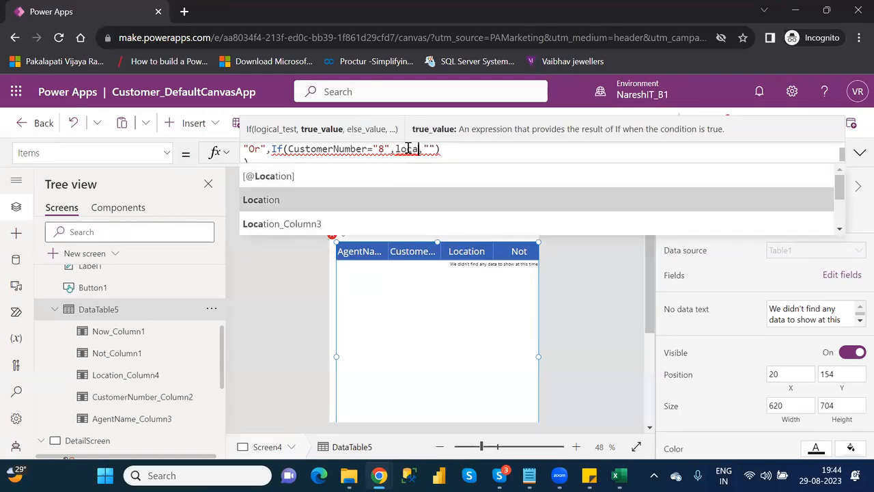
key("Tab")
Replace the empty else value in the Or column's If function with the CustomerNumber field.
type("\"\"")
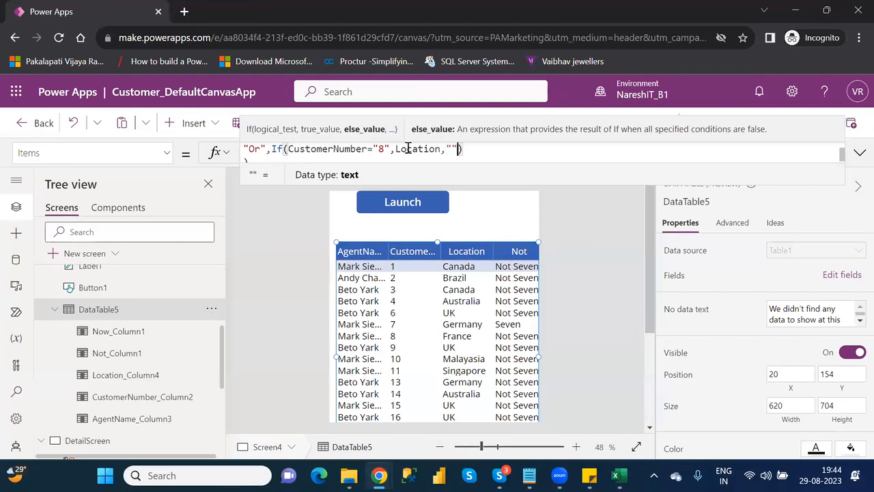
key("BackSpace")
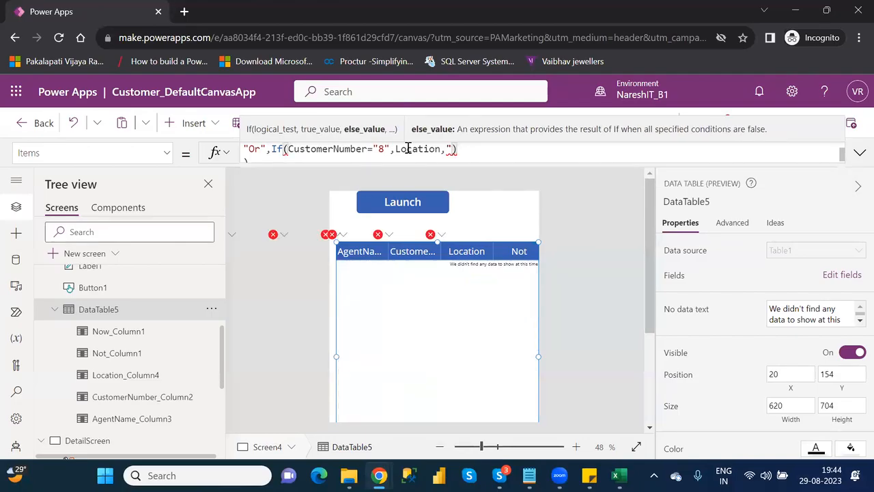
key("BackSpace")
type("cus")
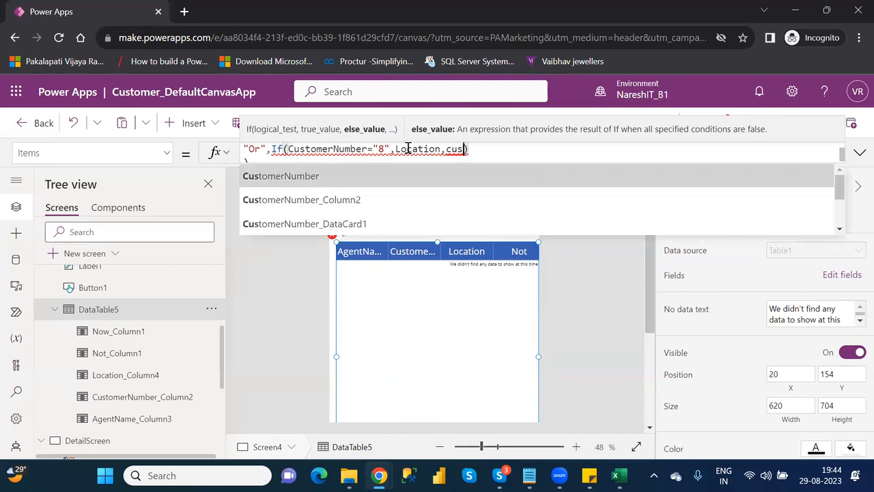
key("Tab")
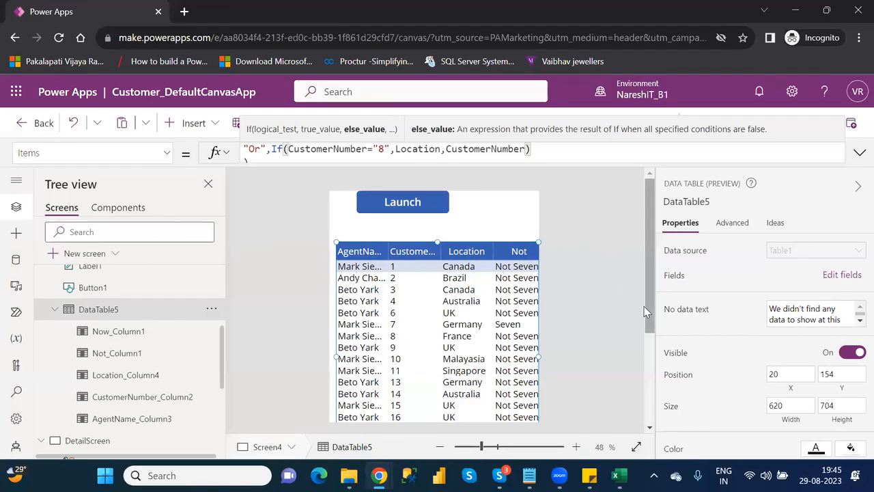
Add the Or field to DataTable5's displayed fields and close the field list.
left_click(836, 274)
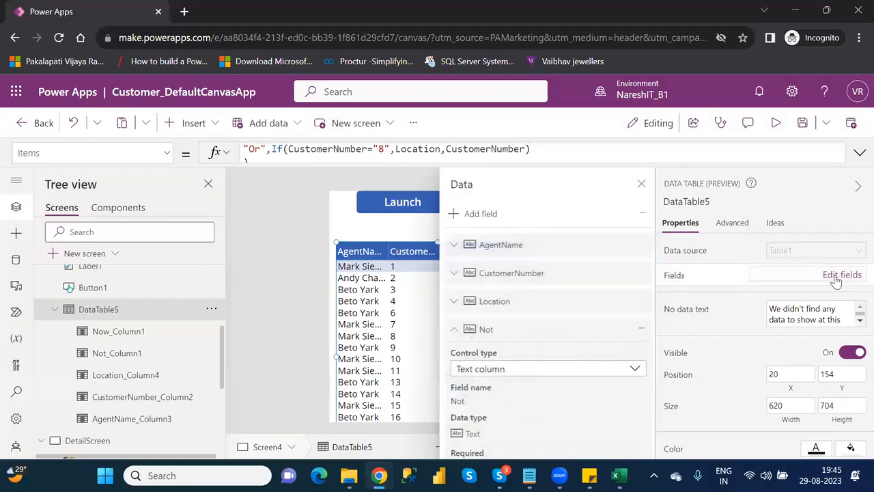
left_click(451, 329)
left_click(453, 361)
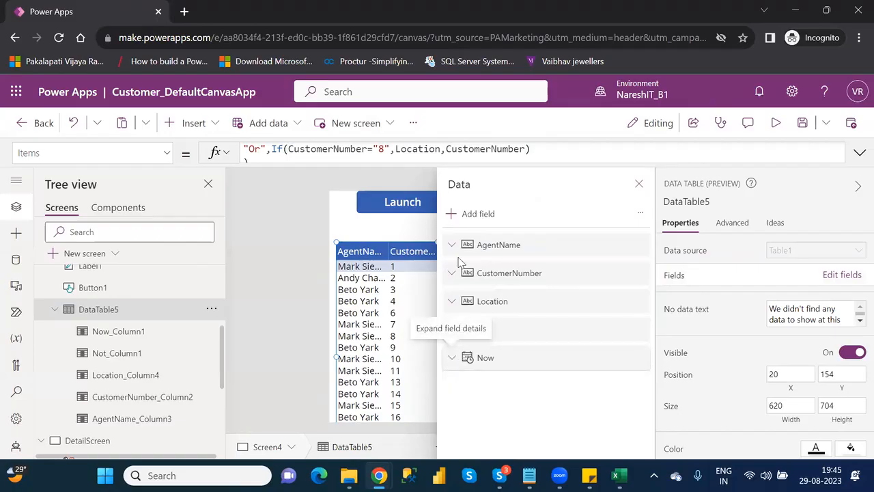
left_click(456, 215)
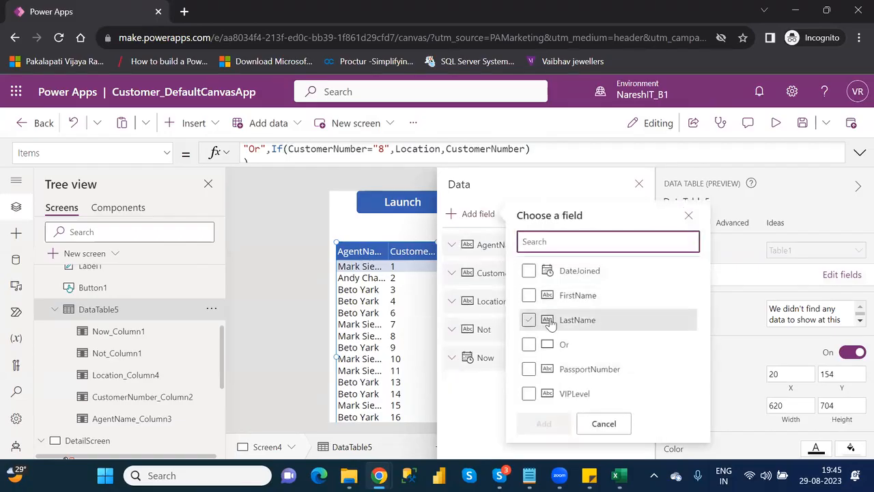
left_click(530, 345)
left_click(546, 424)
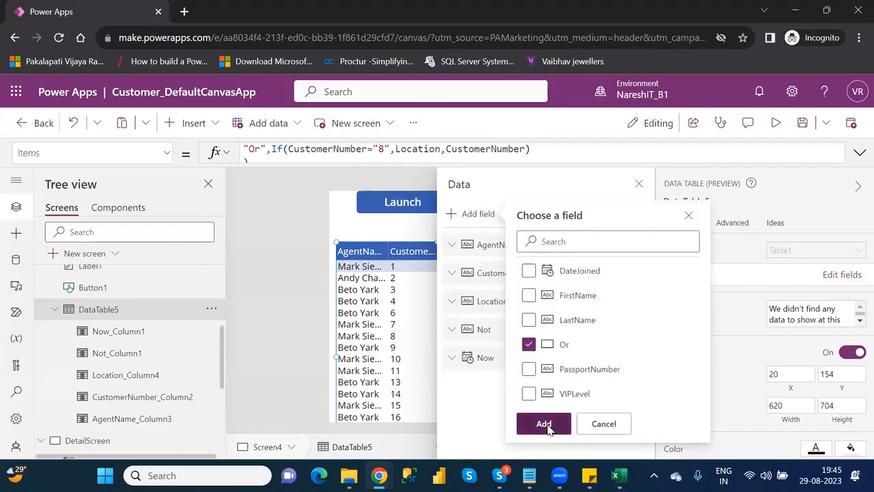
left_click(639, 185)
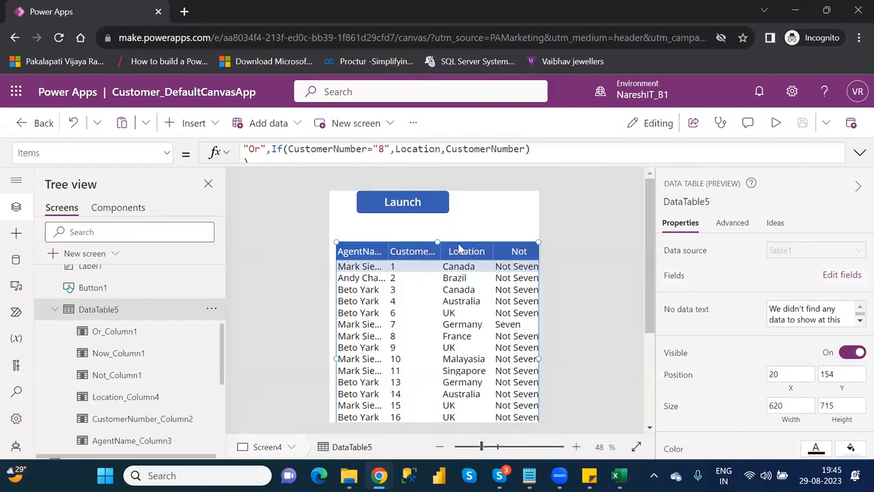
Examine the Or column's values across the rows of DataTable5.
left_click(458, 244)
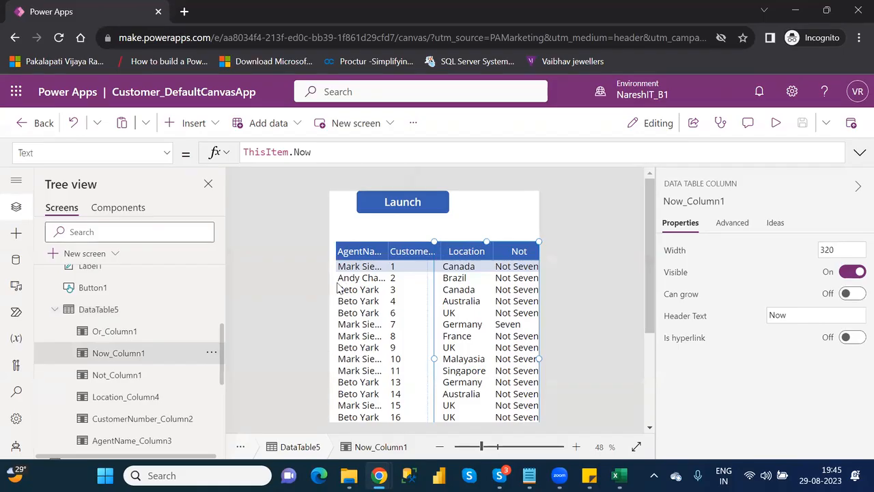
left_click(116, 332)
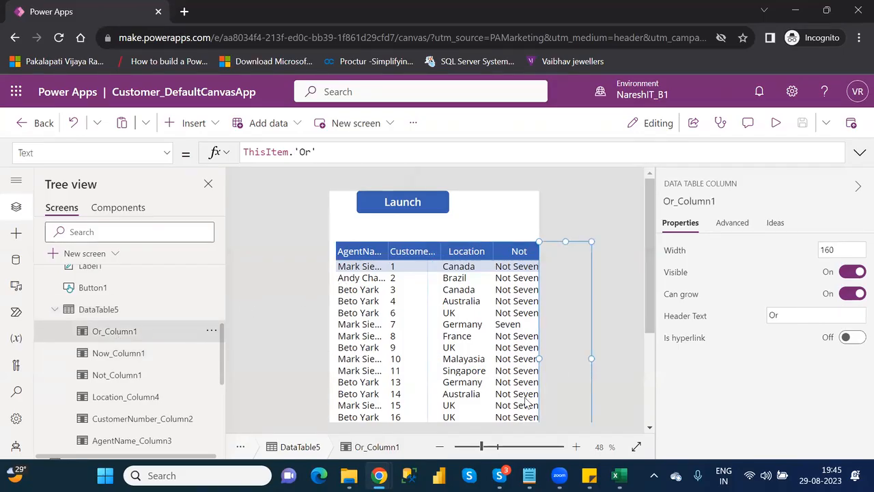
left_click_drag(652, 328, 664, 401)
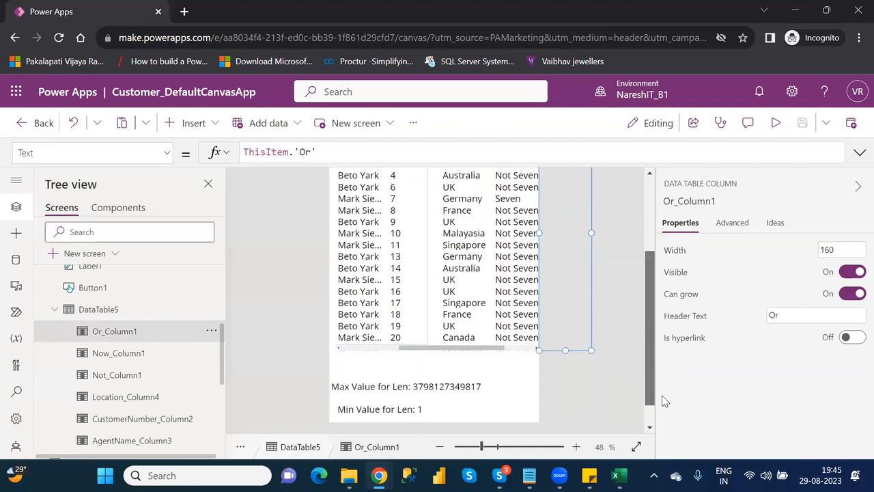
left_click(371, 352)
left_click_drag(371, 352, 512, 349)
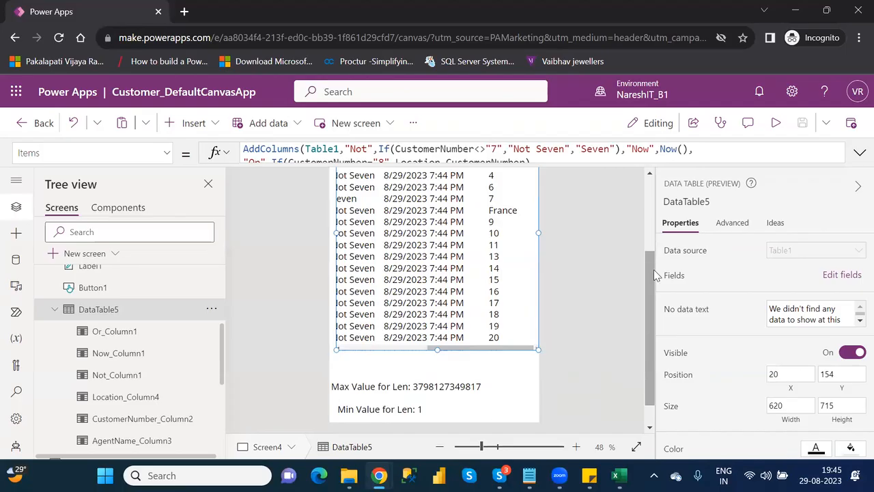
scroll(661, 244, "up", 2)
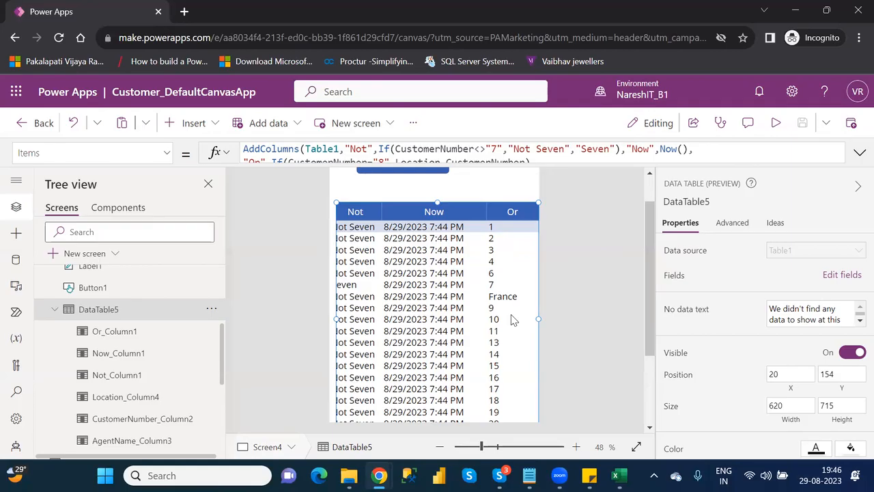
Change the else value of the Or column's If function to 1 in the expanded formula, then collapse the formula view.
left_click(858, 154)
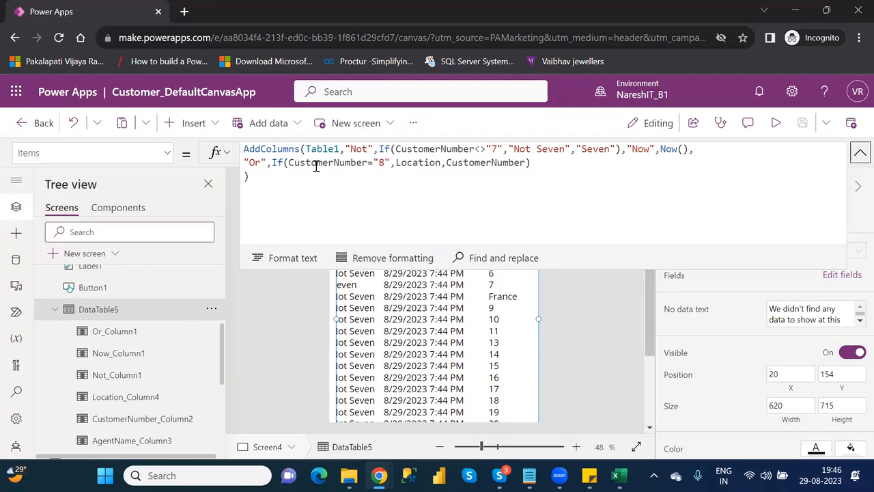
double_click(420, 162)
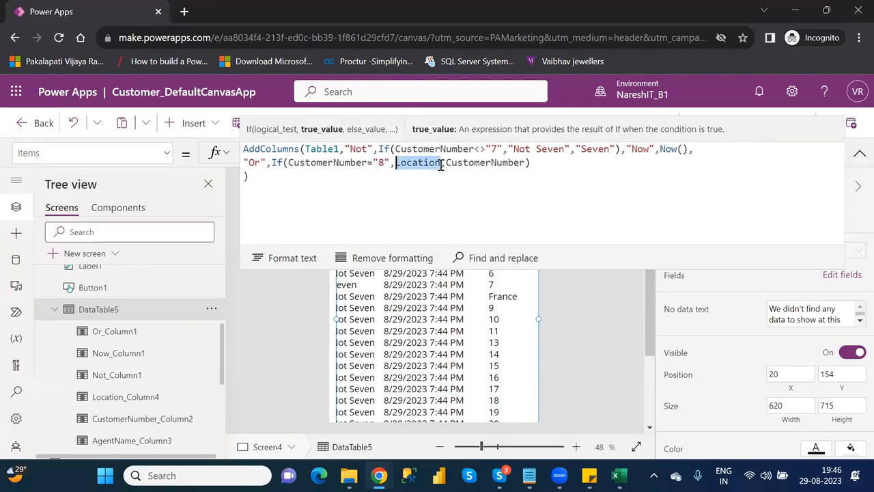
double_click(495, 164)
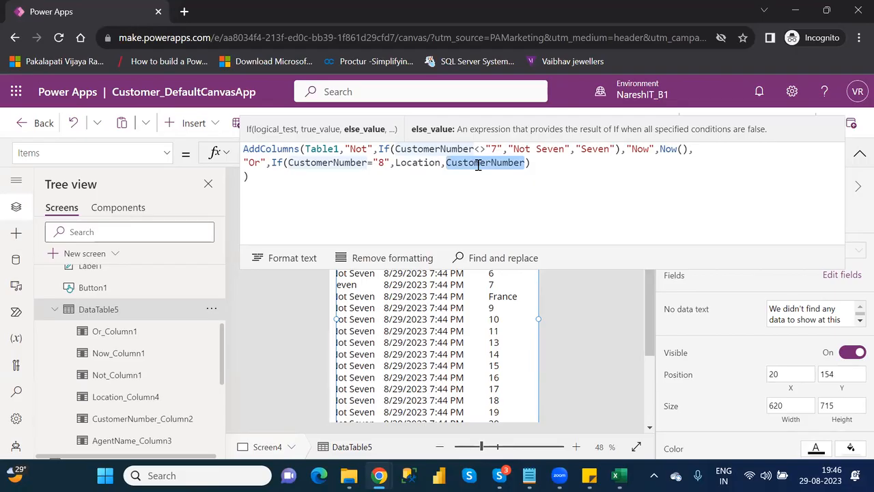
left_click(477, 165)
double_click(478, 165)
type("1")
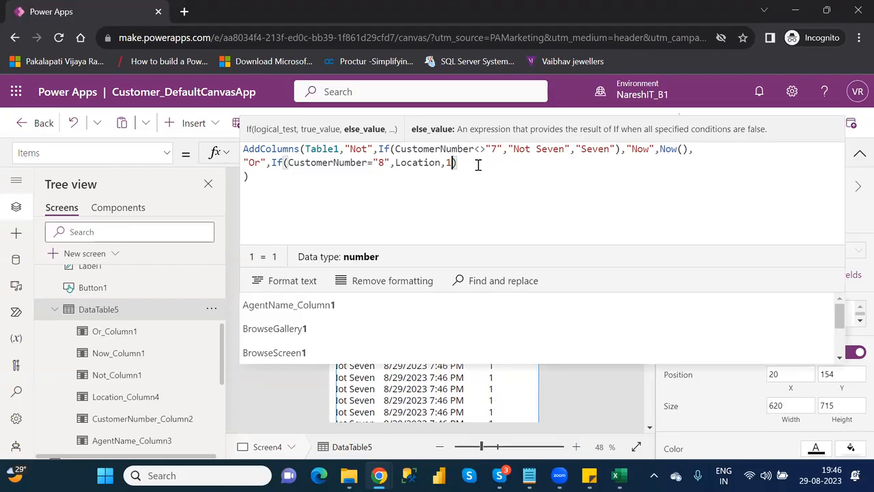
key("Return")
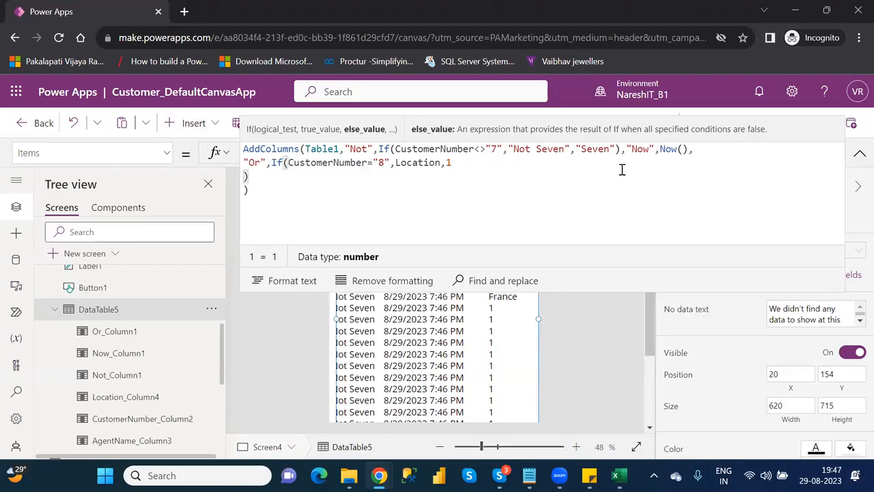
key("BackSpace")
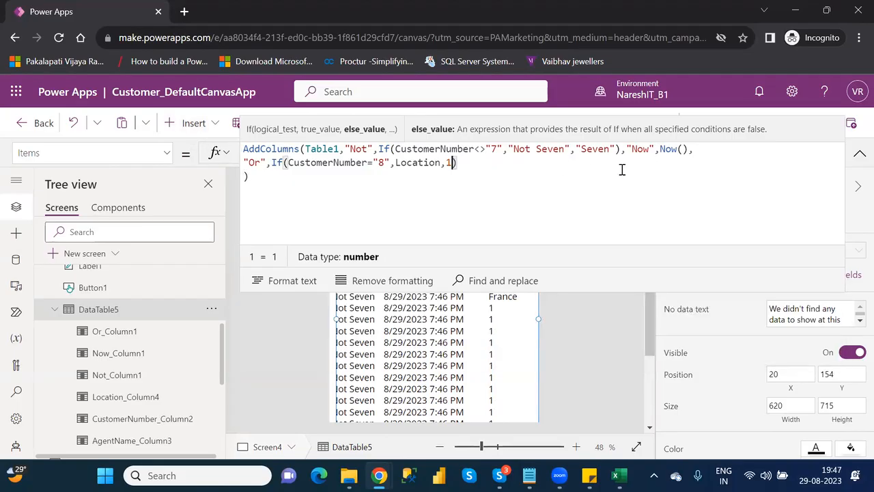
left_click(858, 157)
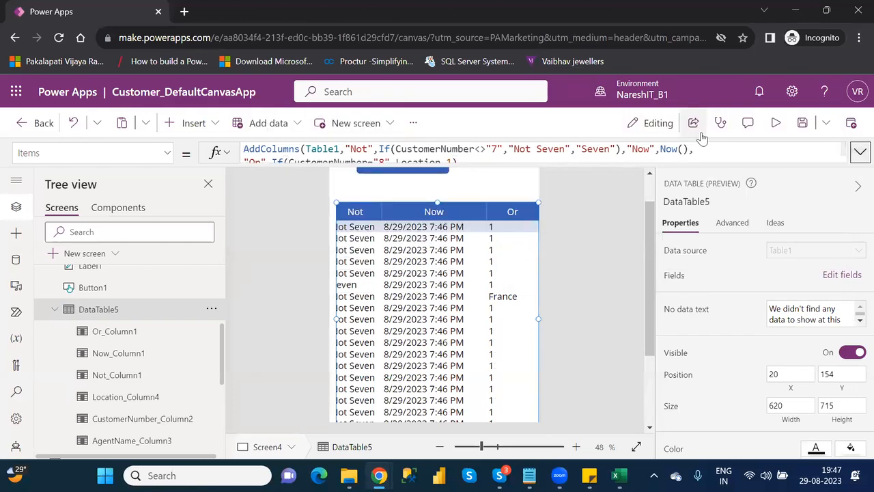
left_click(715, 155)
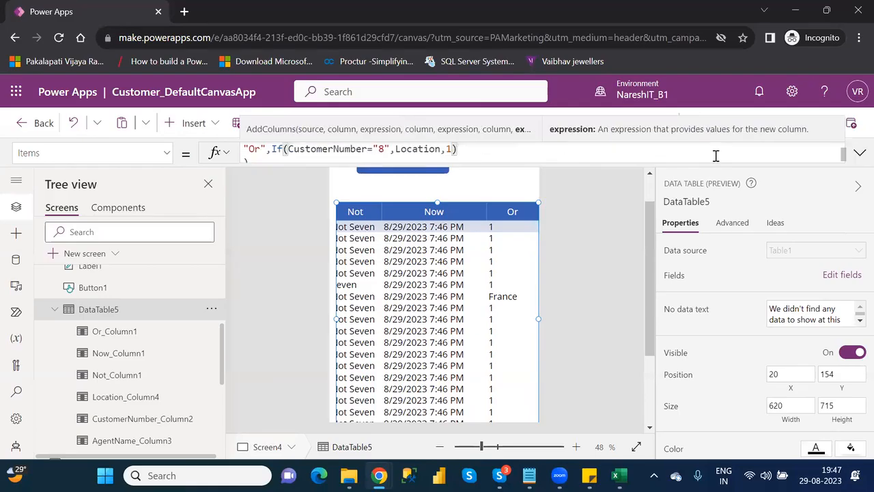
key("Return")
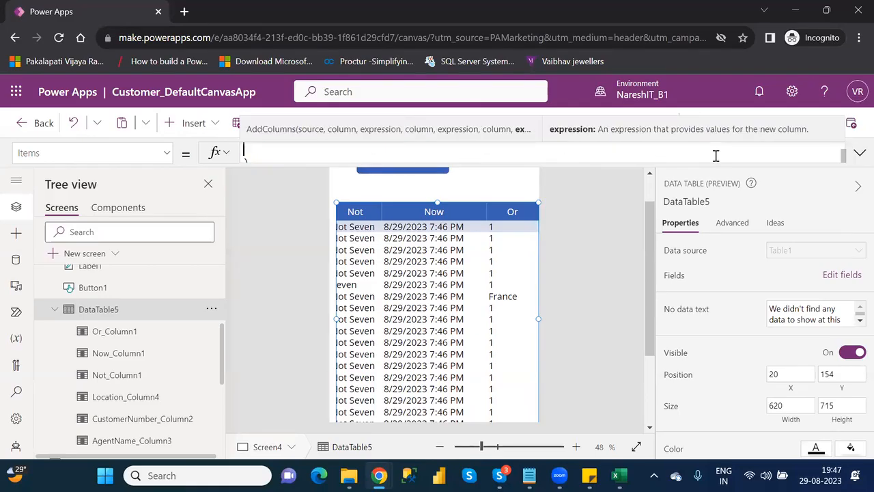
type("\"Or\",If(CustomerNumber=\"8\",Location,1)")
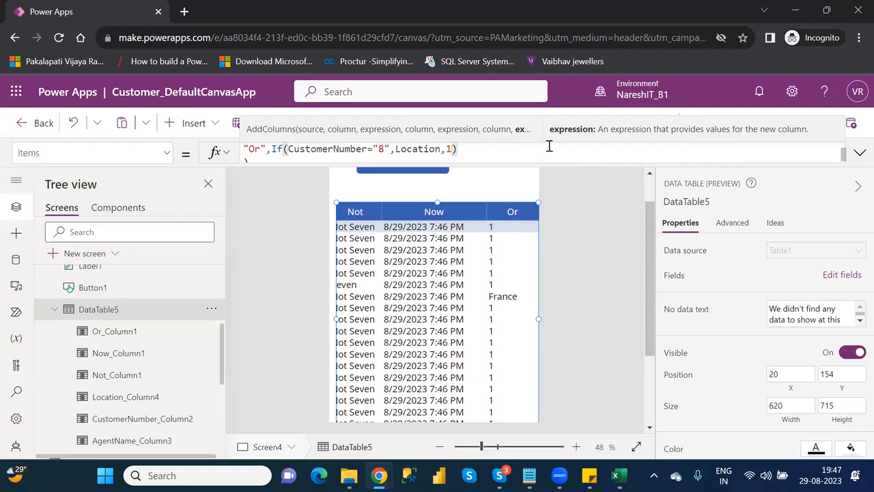
Set the else value of the Or column's If function back to the CustomerNumber field.
left_click(450, 150)
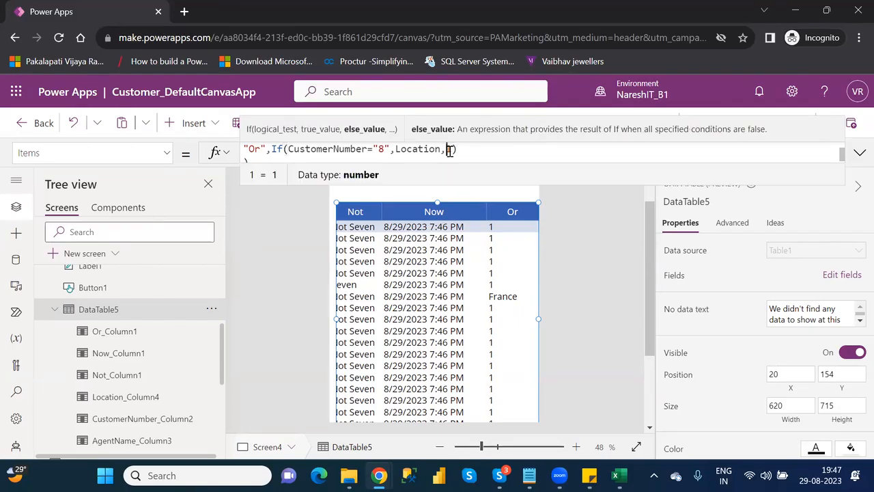
key("Delete")
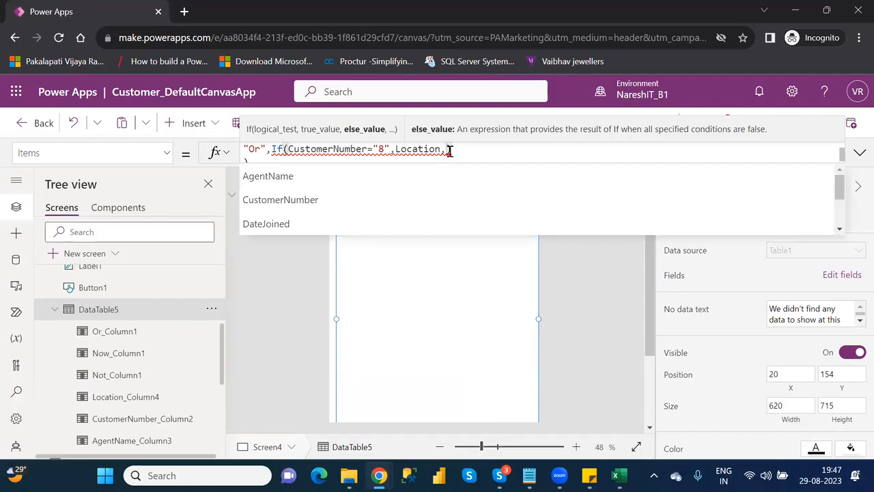
key("Down")
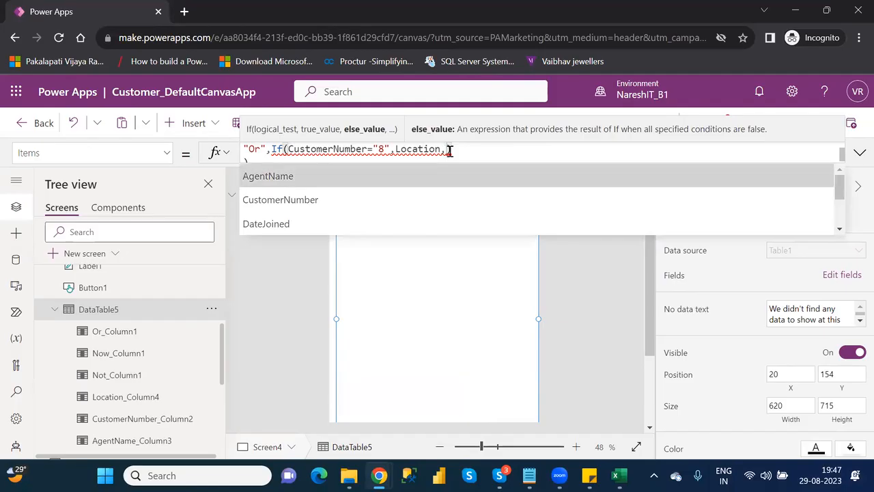
key("Down")
key("Tab")
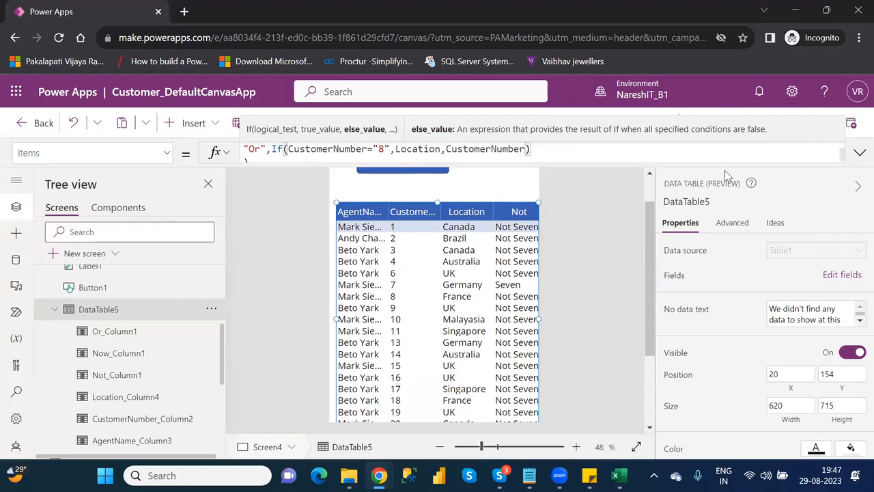
Expand DataTable5's formula and review the Or column's CustomerNumber="8" condition and its Location true value.
left_click(860, 153)
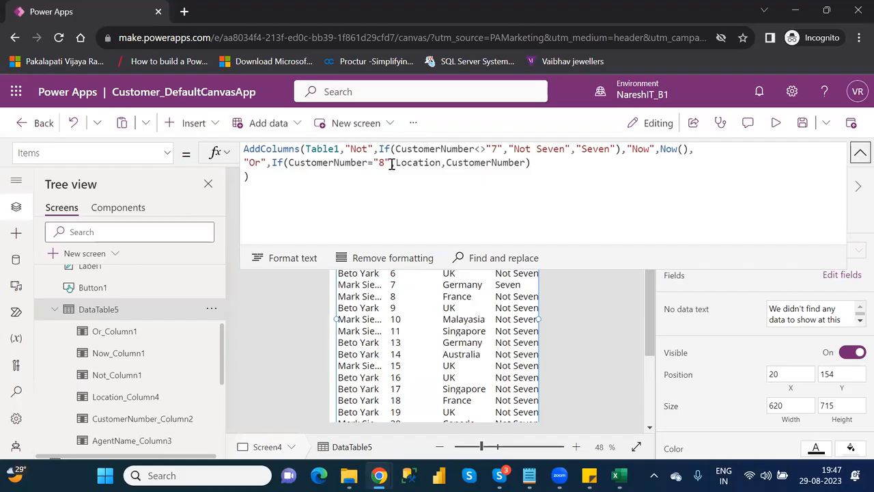
left_click_drag(390, 164, 288, 165)
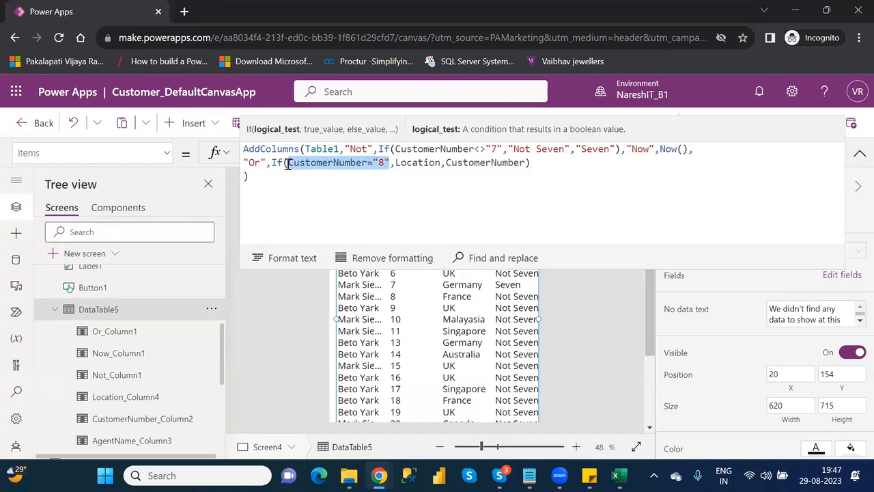
double_click(422, 164)
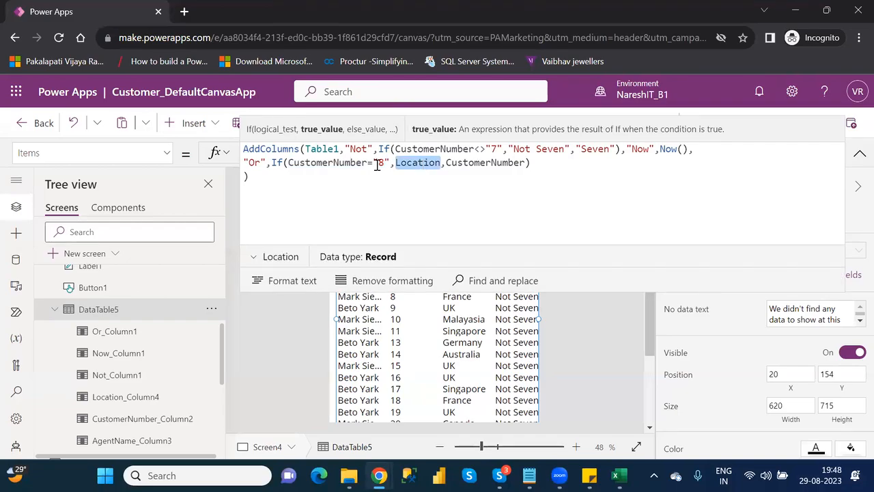
double_click(488, 163)
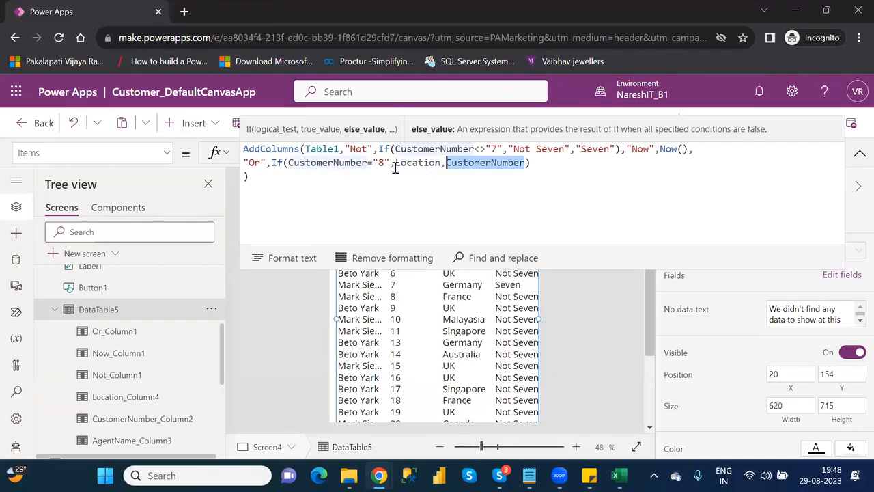
left_click_drag(388, 162, 284, 162)
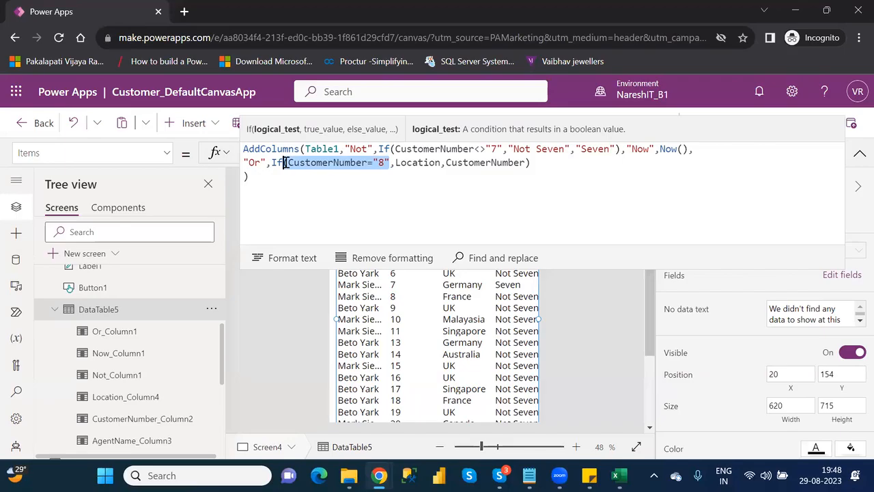
key("Right")
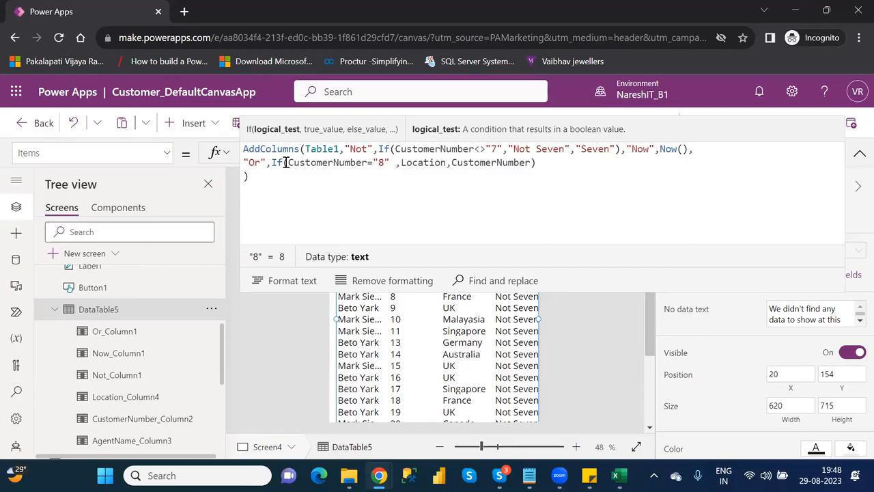
type("&&")
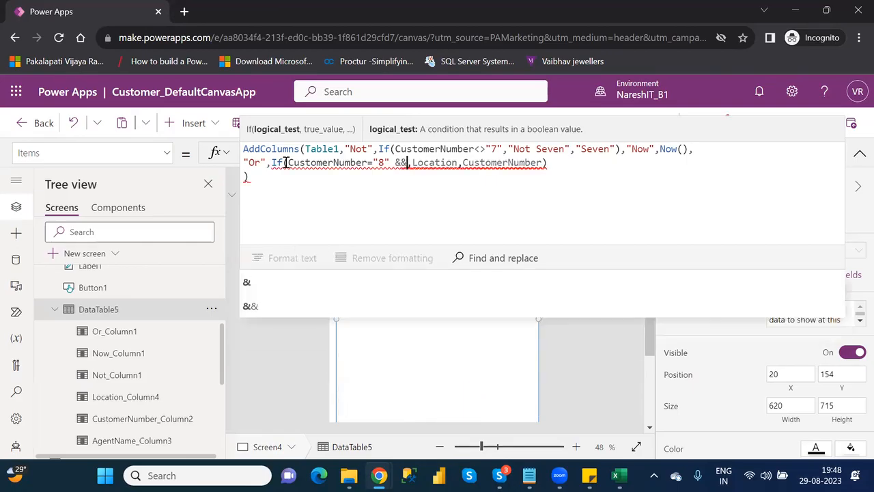
key("BackSpace")
key("BackSpace")
type("||")
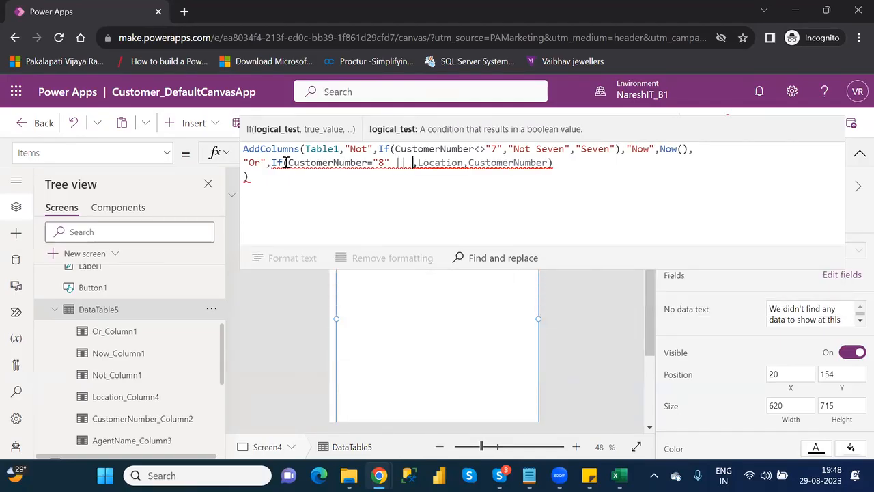
key("BackSpace")
key("BackSpace")
key("BackSpace")
key("BackSpace")
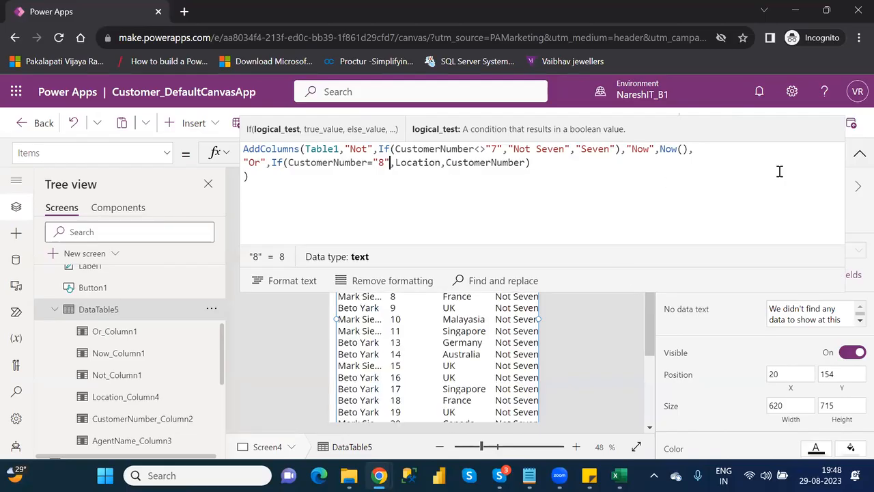
left_click(859, 158)
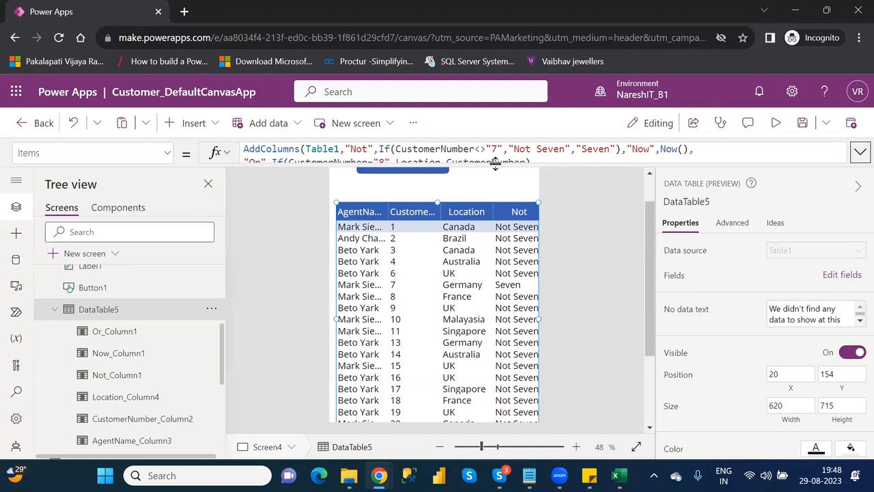
Extend the Or column's If condition in DataTable5's formula with || Location="UK" after CustomerNumber="8".
left_click_drag(495, 163, 497, 172)
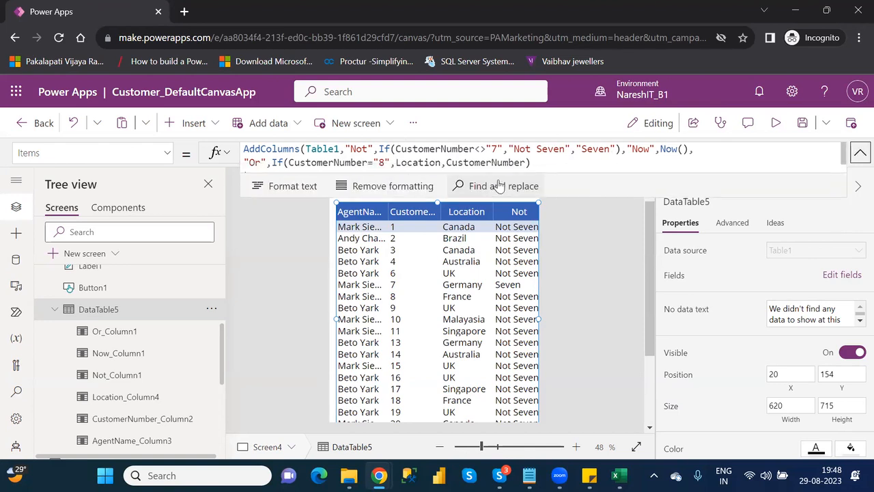
left_click(396, 161)
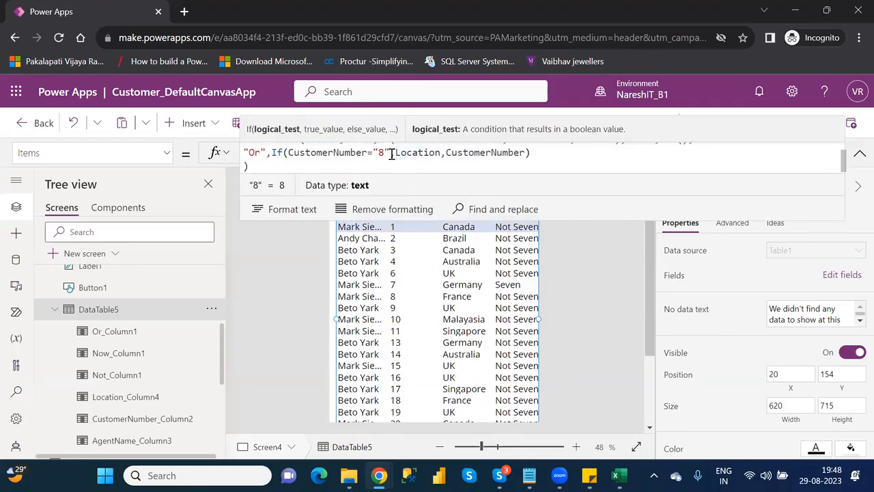
type(",")
type("||")
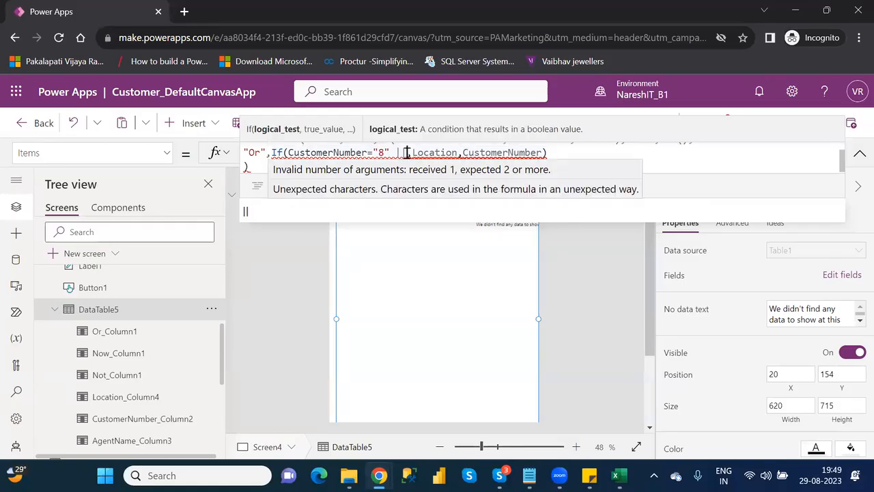
type(",")
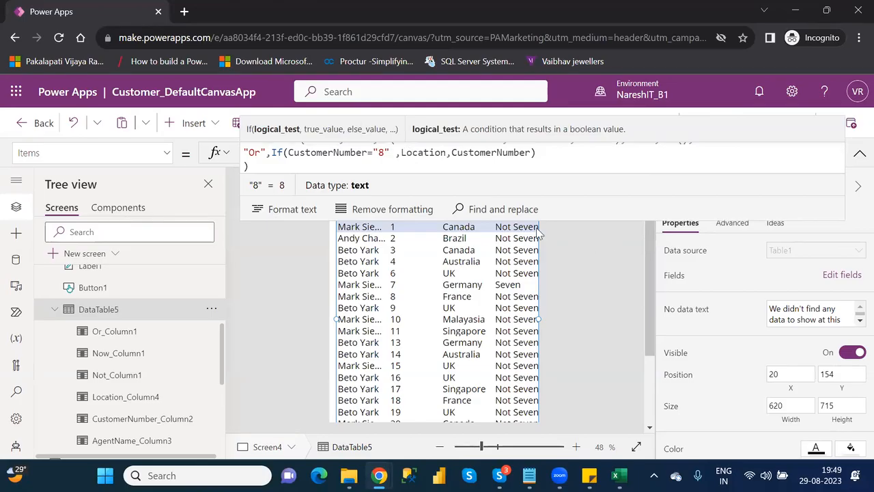
type("||")
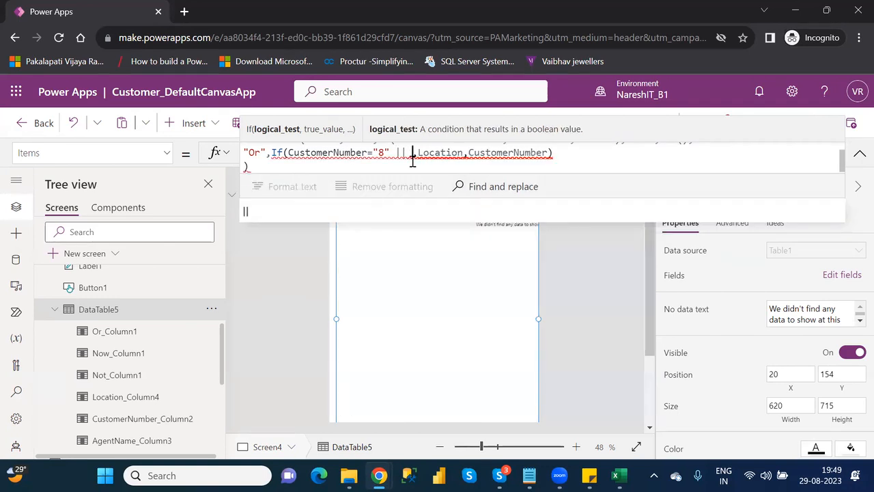
type(" lo")
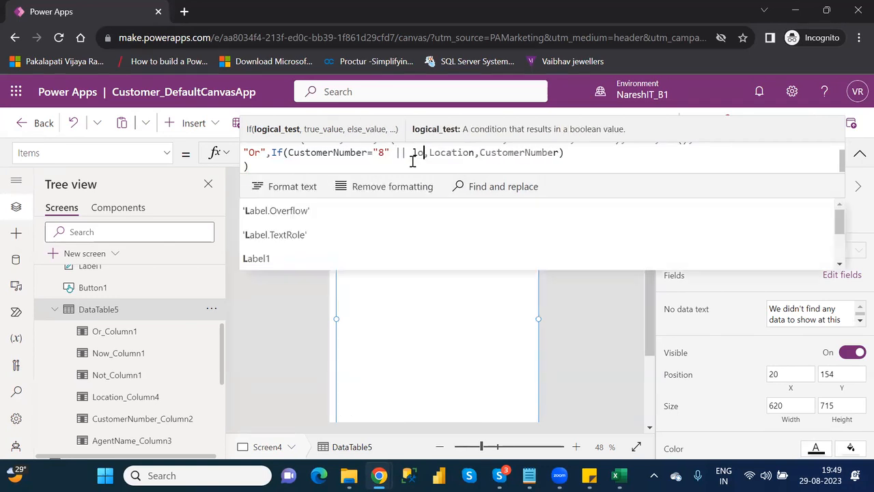
type("ca")
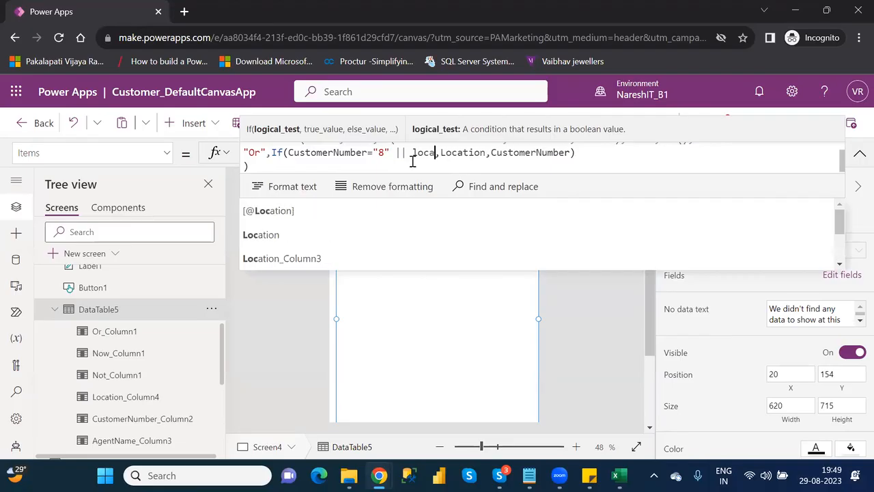
key("Tab")
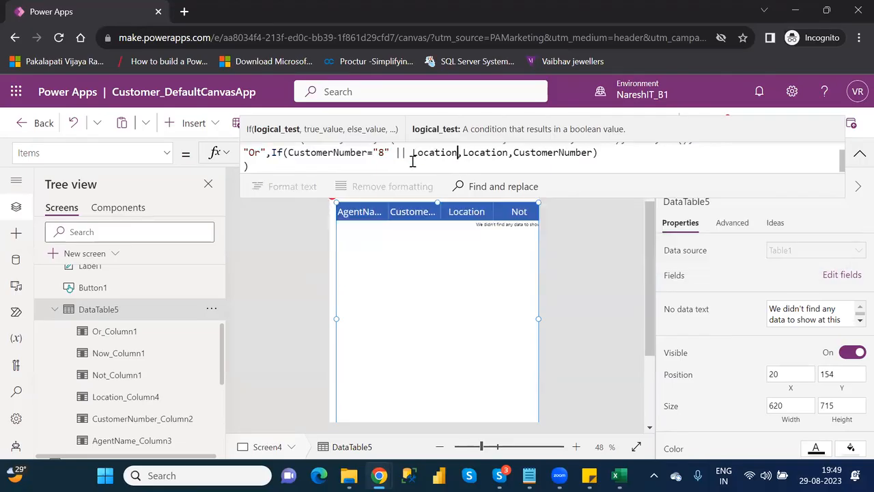
type("=")
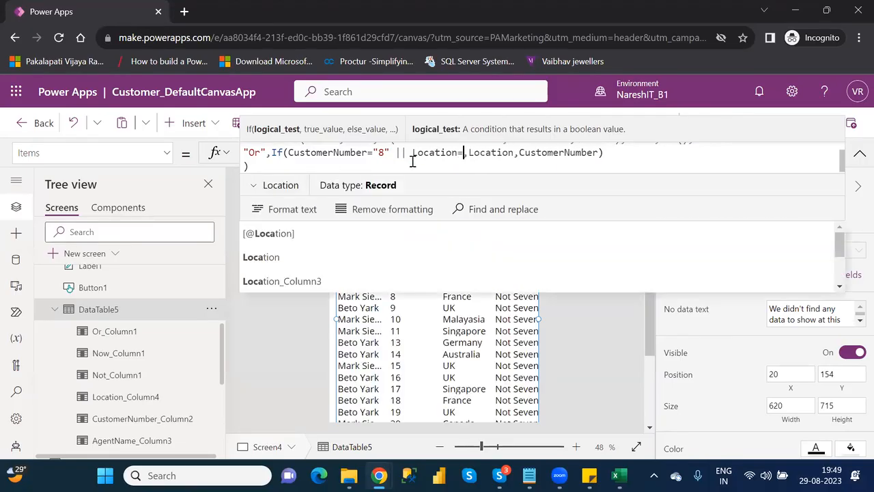
type("\"\"")
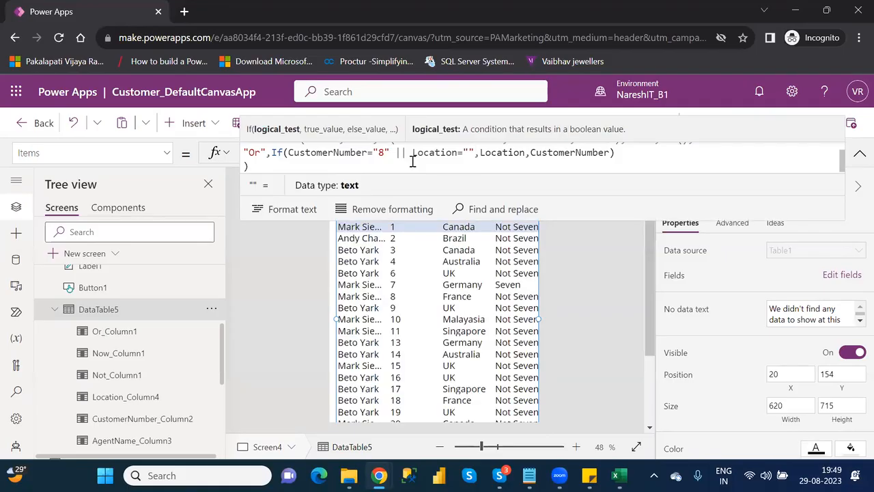
type("UK")
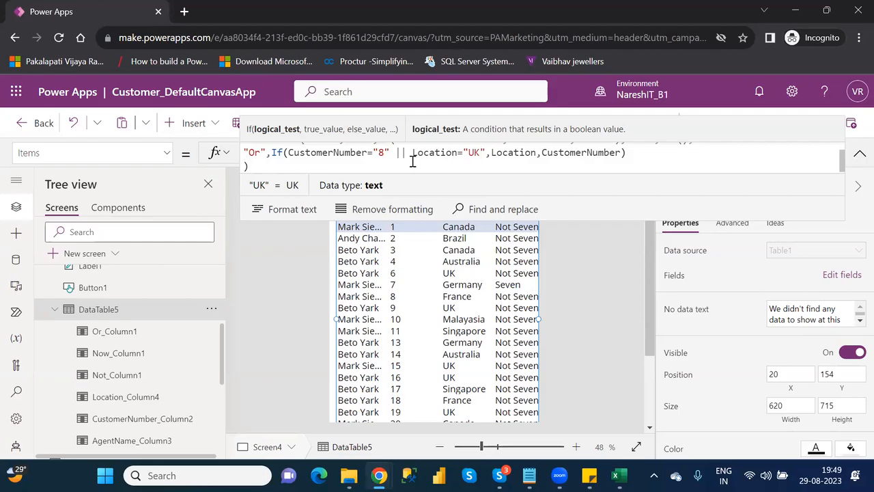
Review the Or column's two conditions, CustomerNumber="8" and Location="UK", together with the If function's Location true value.
left_click(288, 153)
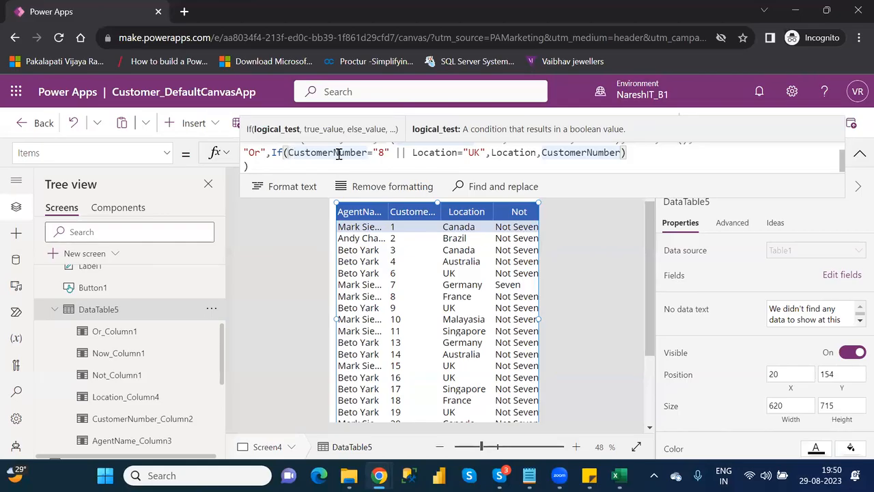
left_click_drag(390, 153, 290, 153)
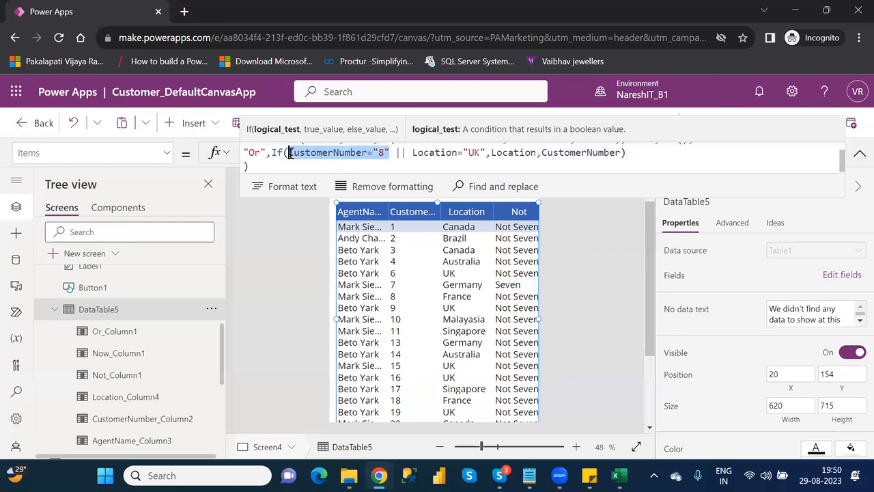
double_click(513, 153)
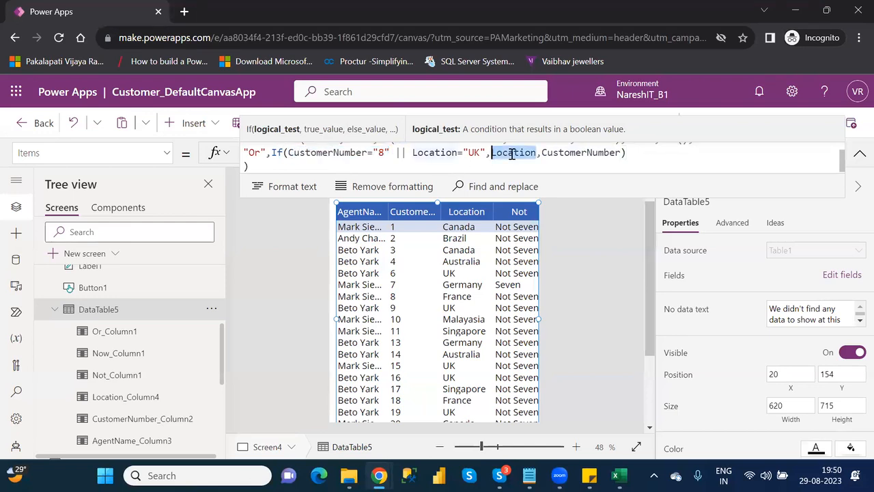
left_click_drag(487, 153, 412, 153)
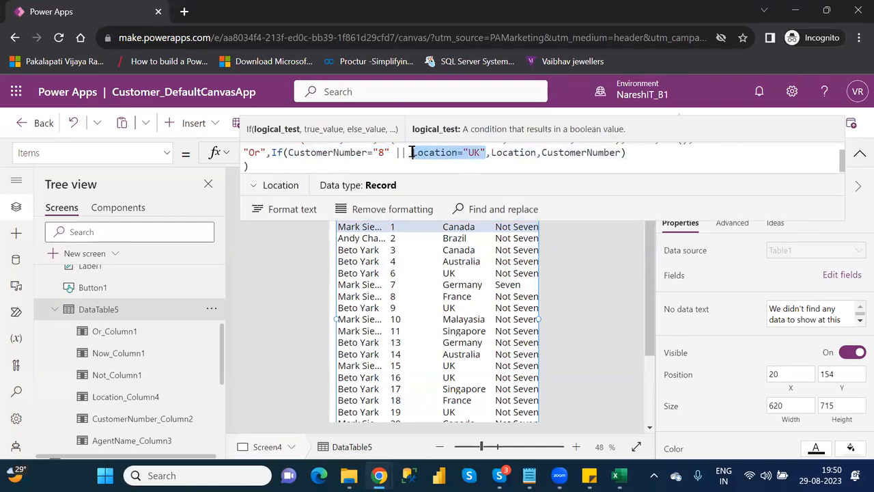
double_click(524, 156)
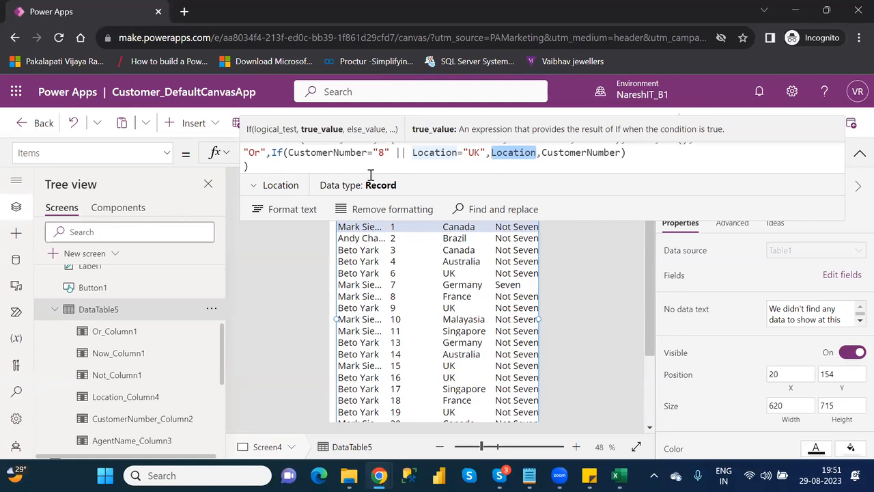
left_click(388, 152)
left_click_drag(388, 153, 289, 153)
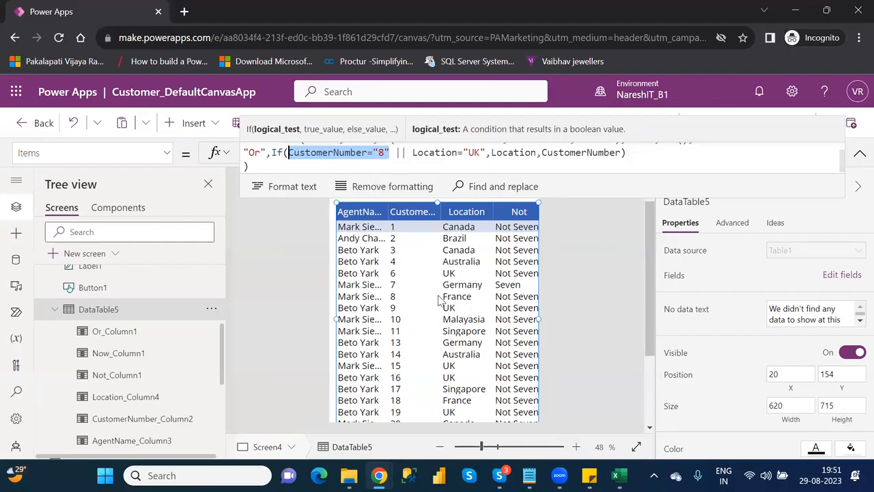
left_click_drag(413, 153, 487, 152)
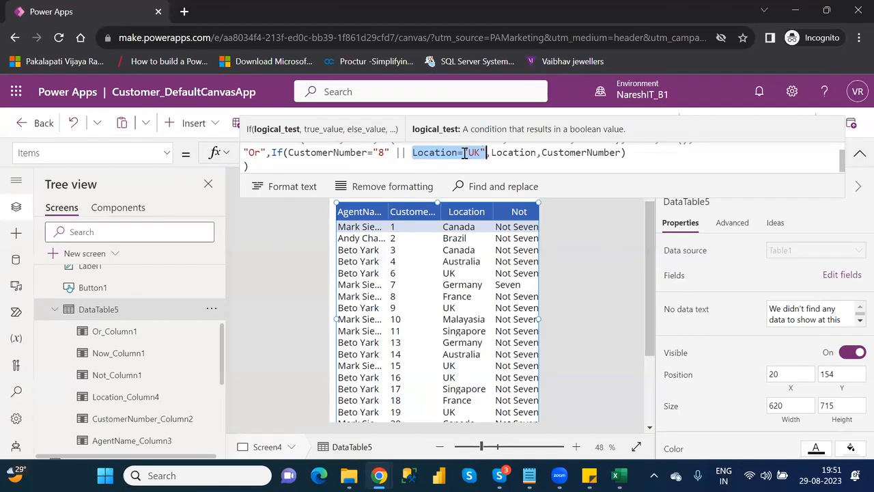
double_click(315, 152)
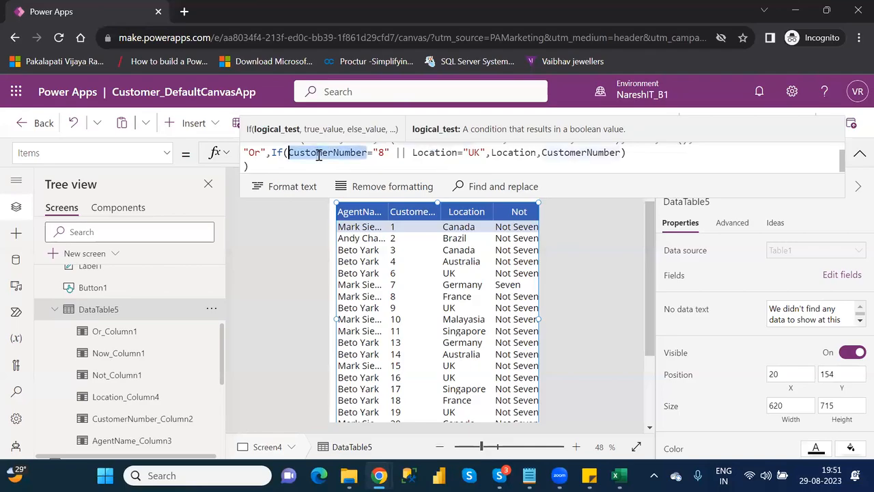
double_click(453, 152)
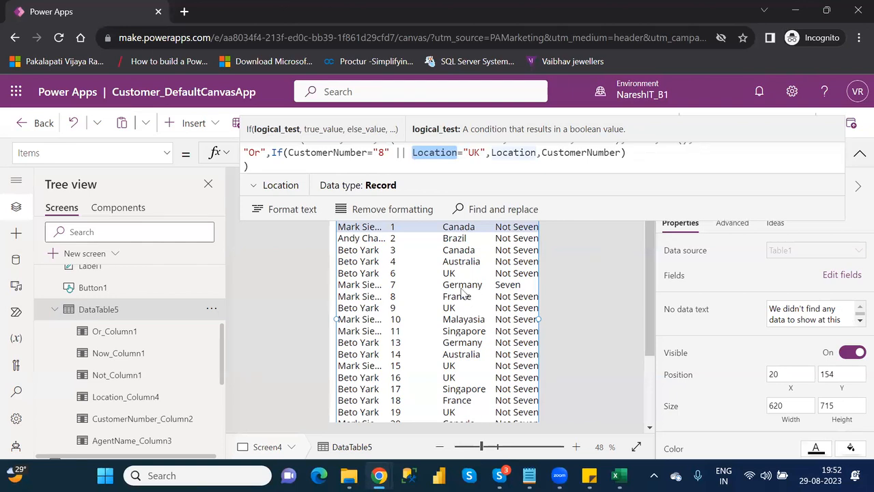
left_click_drag(391, 153, 288, 153)
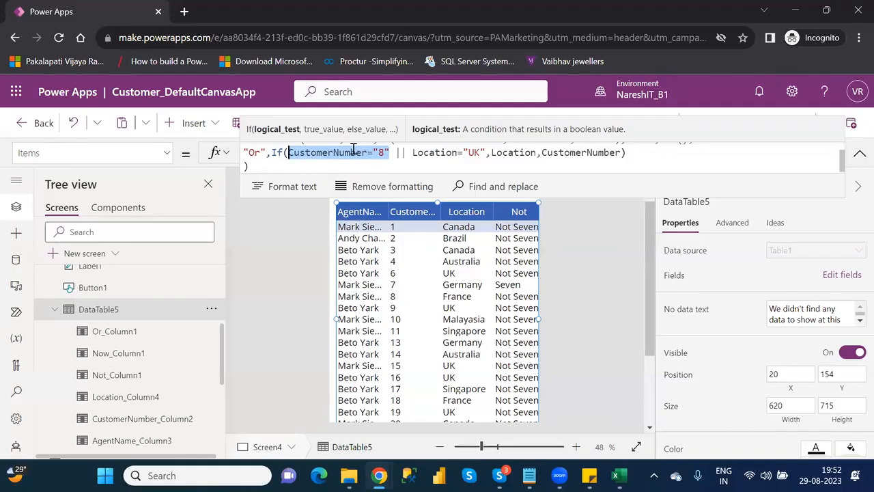
left_click_drag(414, 153, 485, 155)
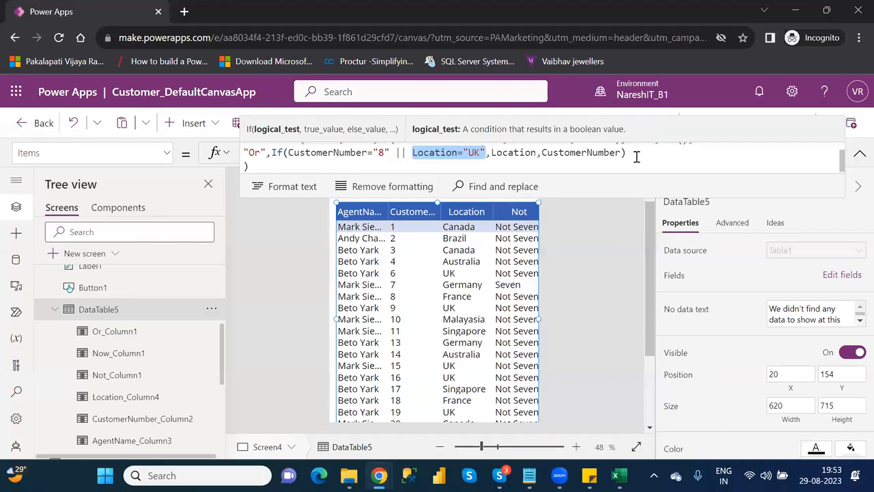
Collapse the formula view and compare DataTable5's Or column values with the CustomerNumber and Location columns.
left_click(859, 154)
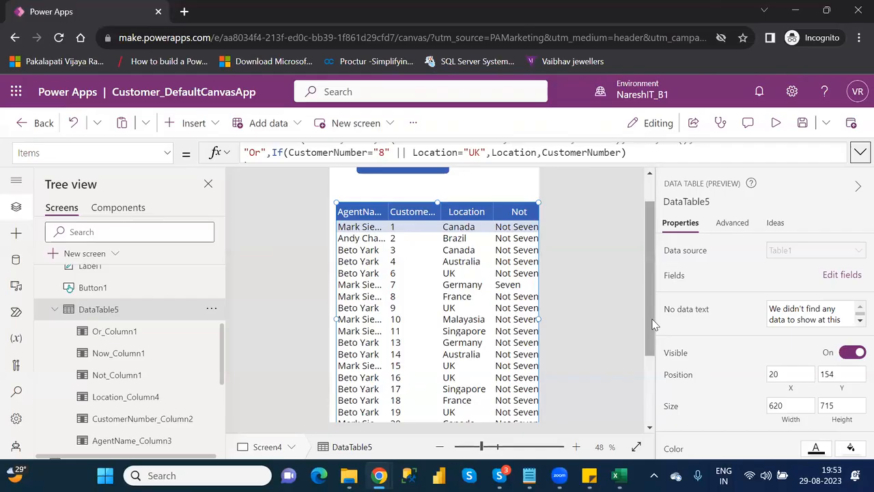
scroll(653, 324, "down", 3)
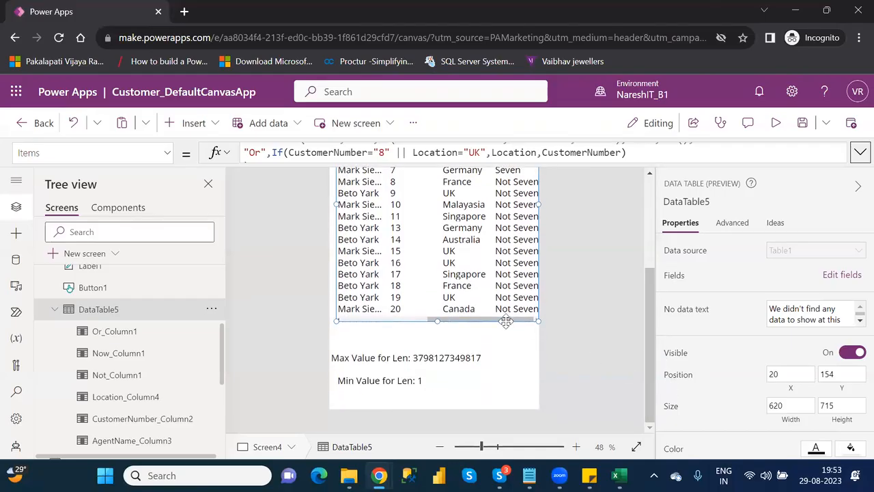
left_click_drag(507, 325, 526, 332)
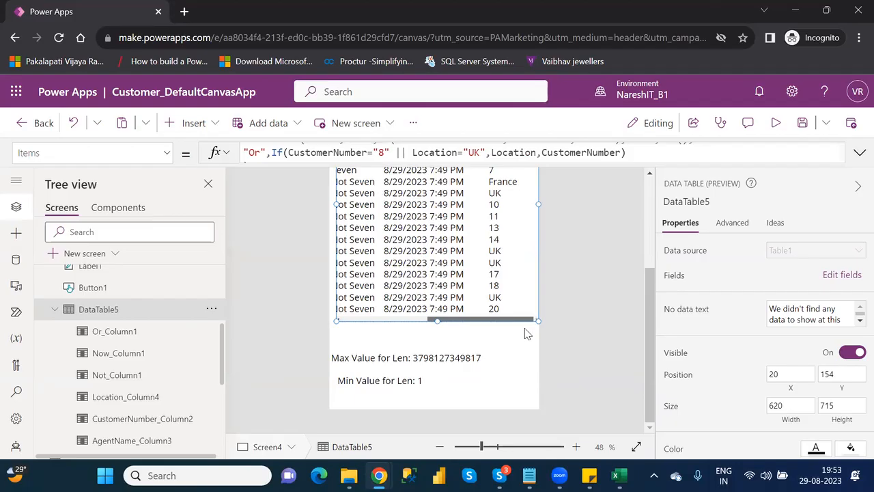
left_click_drag(649, 328, 667, 277)
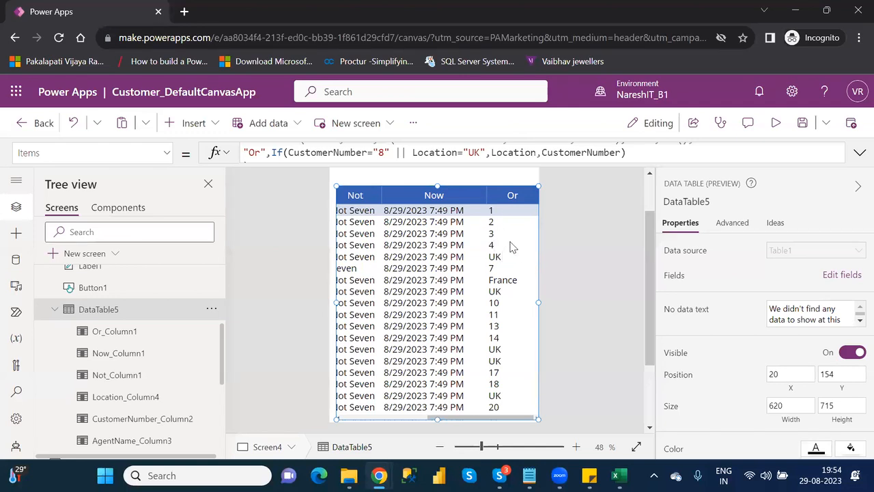
left_click(406, 417)
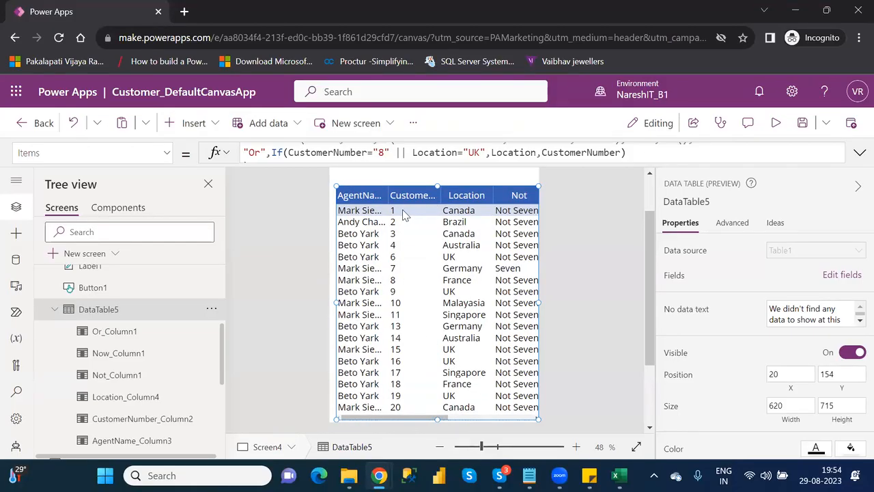
left_click(378, 151)
left_click_drag(418, 422, 515, 425)
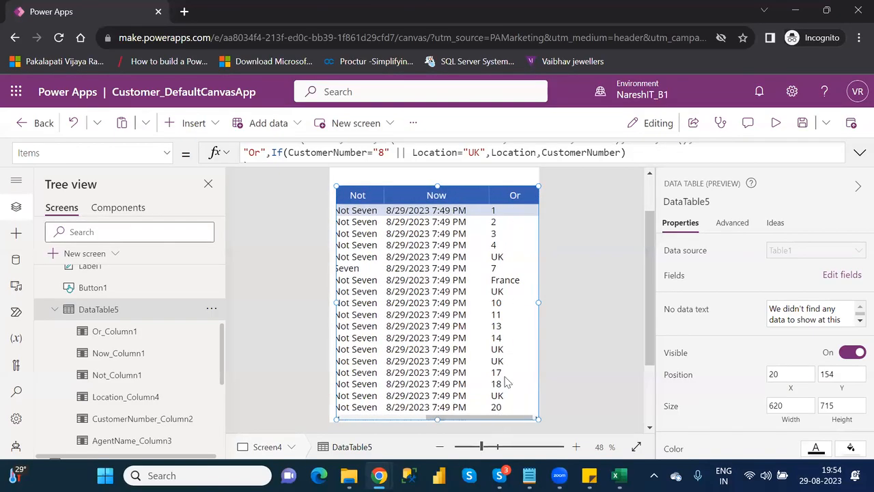
Check the Or column's CustomerNumber else value in DataTable5's formula against the CustomerNumber column and the Or column's own field.
left_click(581, 150)
double_click(581, 150)
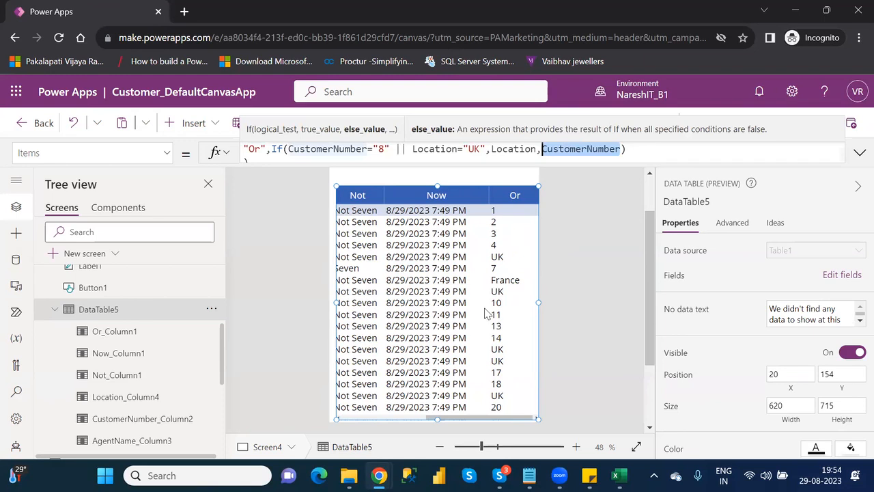
left_click_drag(444, 420, 348, 420)
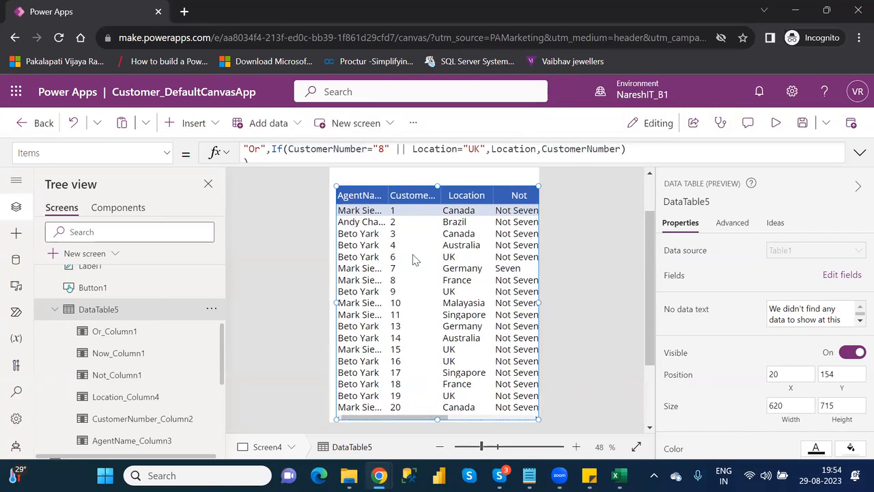
left_click(398, 218)
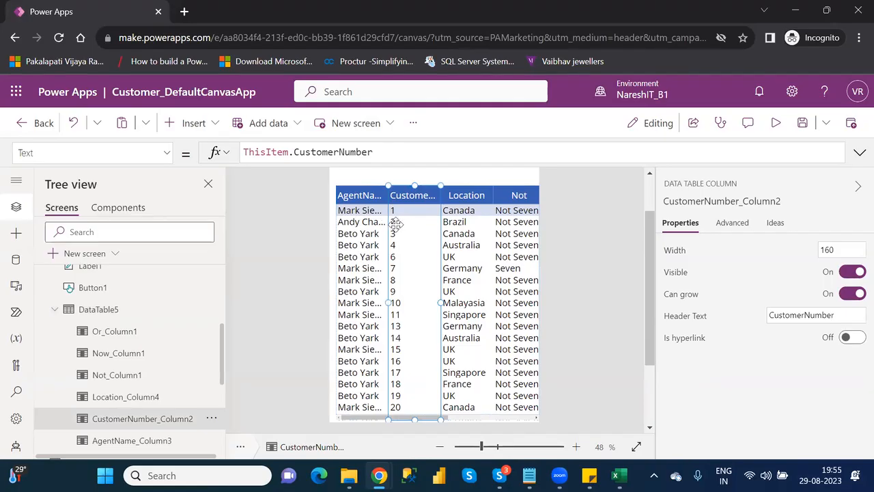
left_click(135, 334)
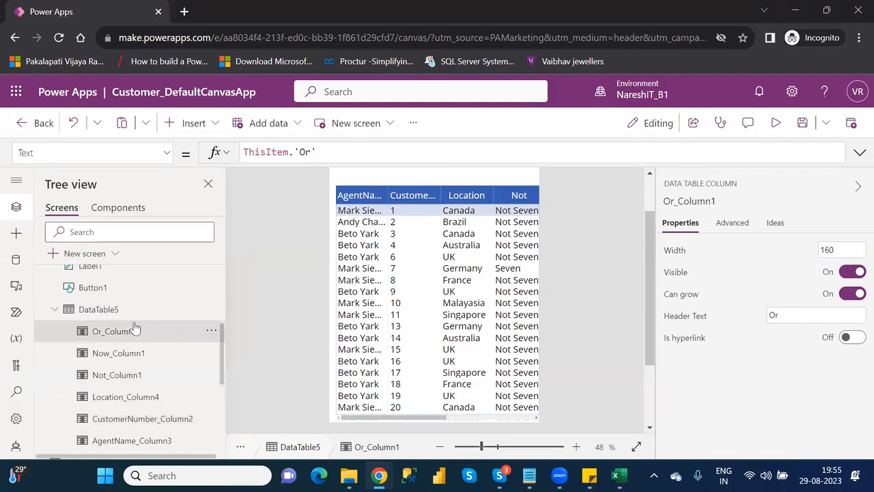
left_click(117, 312)
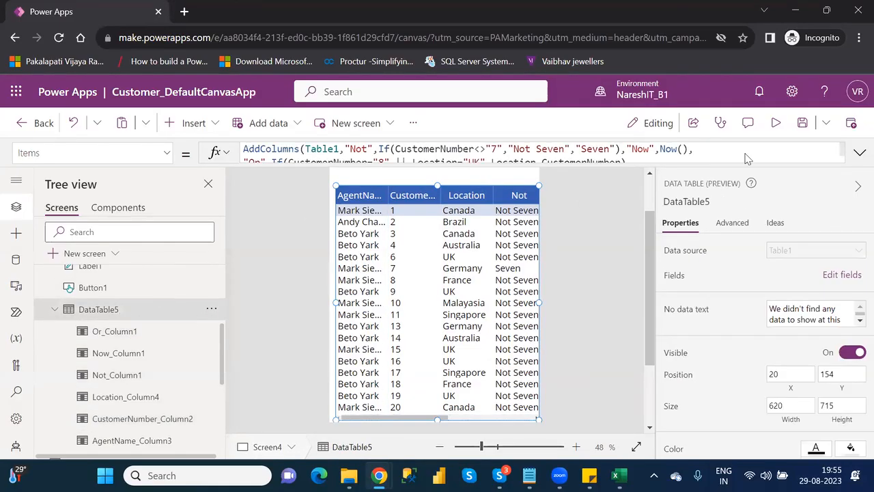
Expand DataTable5's formula and lower the table's top edge to Y 281, giving it a height of 587.
left_click(860, 152)
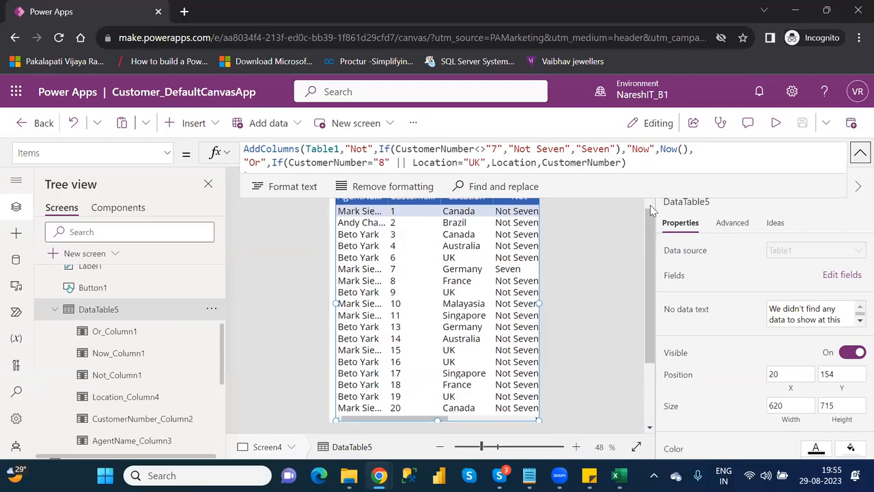
scroll(650, 205, "up", 1)
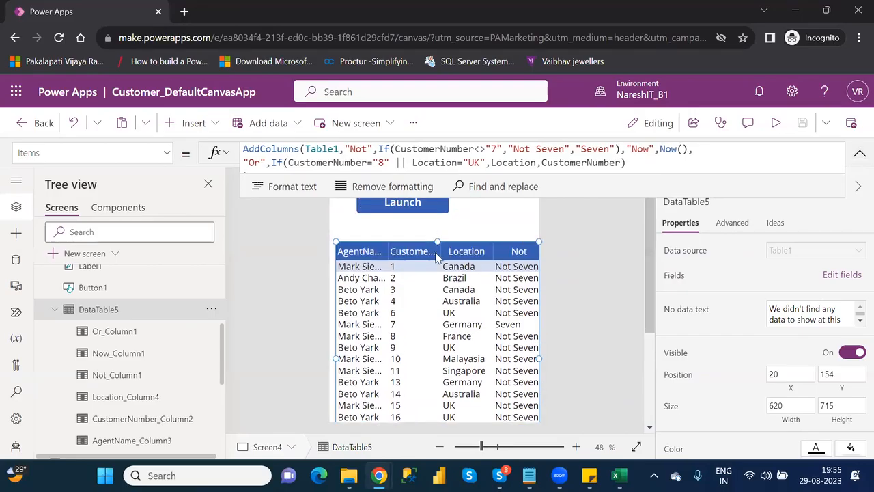
left_click_drag(435, 241, 434, 283)
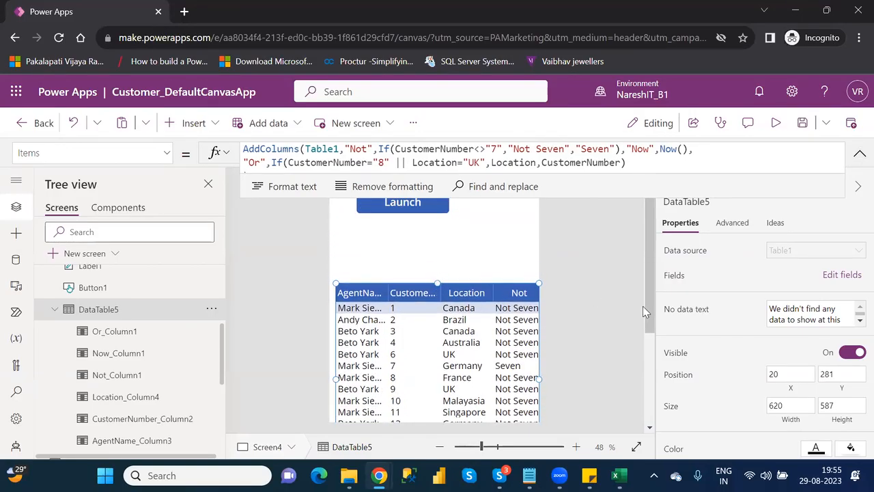
scroll(651, 294, "down", 2)
mouse_move(661, 336)
left_mouse_down()
mouse_move(665, 348)
mouse_move(668, 339)
left_mouse_up()
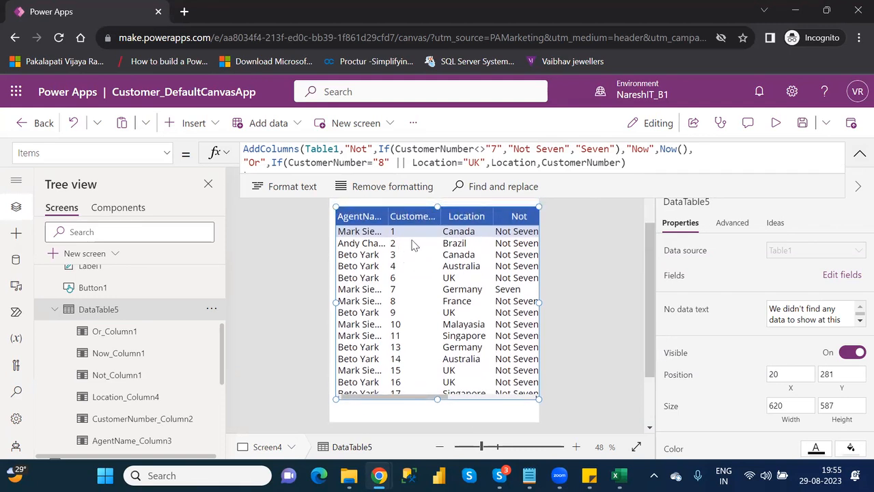
Compare the Or column's values with CustomerNumber and Location, and review the If function's Location true value.
scroll(560, 166, "down", 1)
left_click(561, 166)
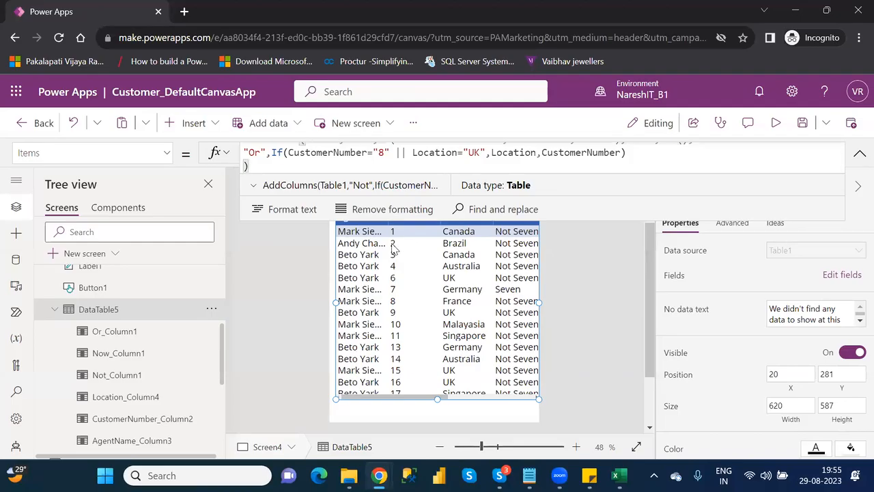
left_click(473, 397)
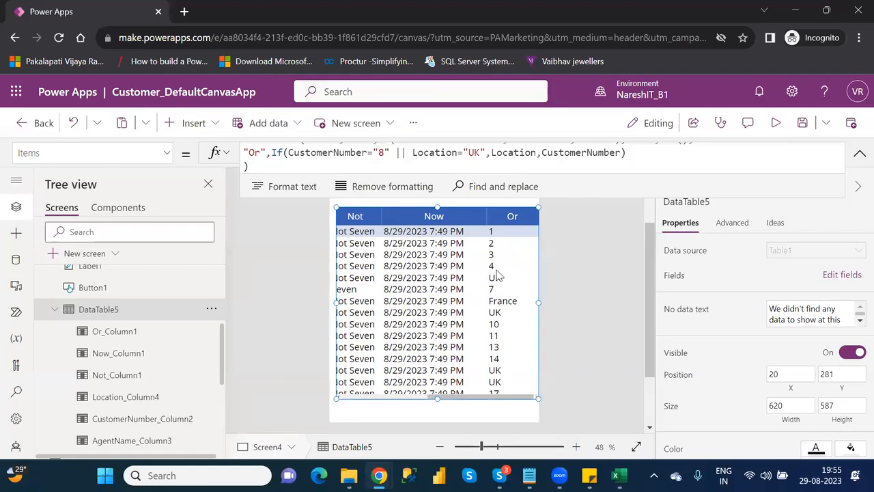
left_click(401, 397)
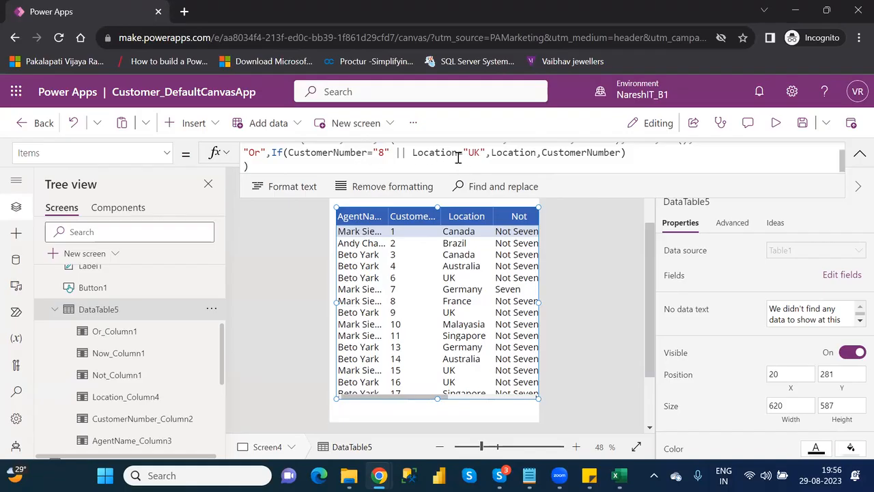
double_click(505, 155)
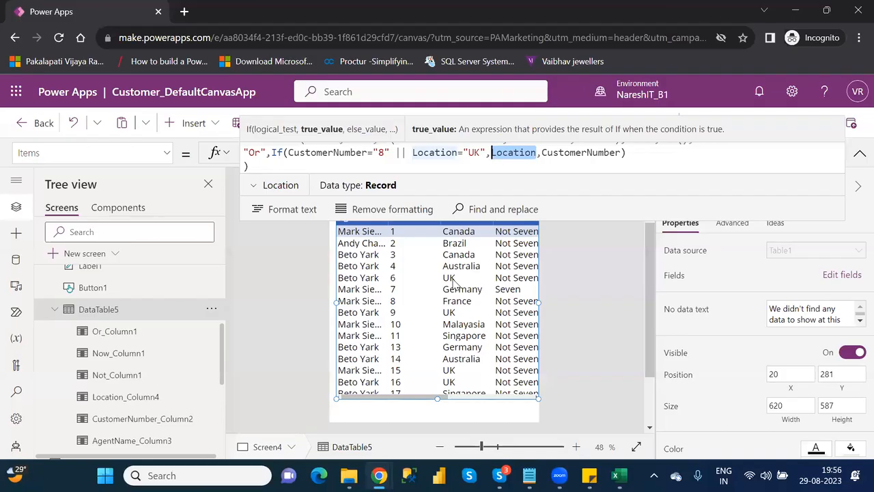
Replace the || test in the Or column's If condition with the function form Or(CustomerNumber="8" , Location="UK").
left_click(407, 152)
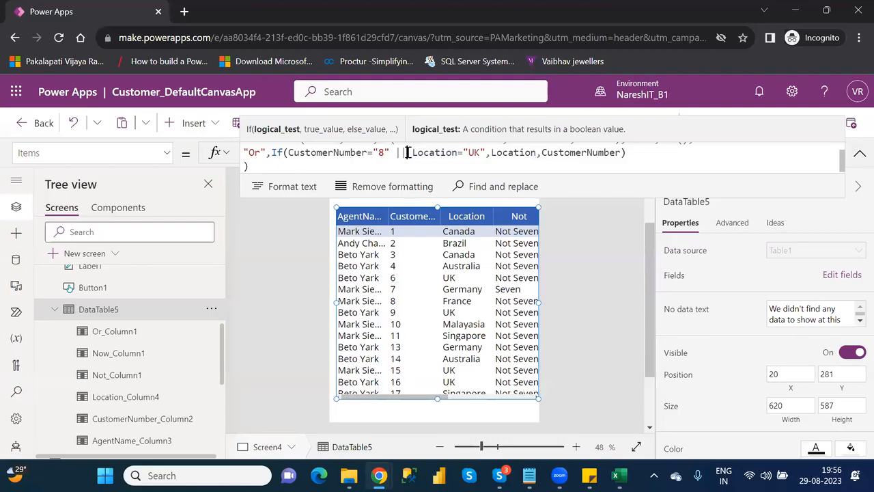
key("BackSpace")
key("BackSpace")
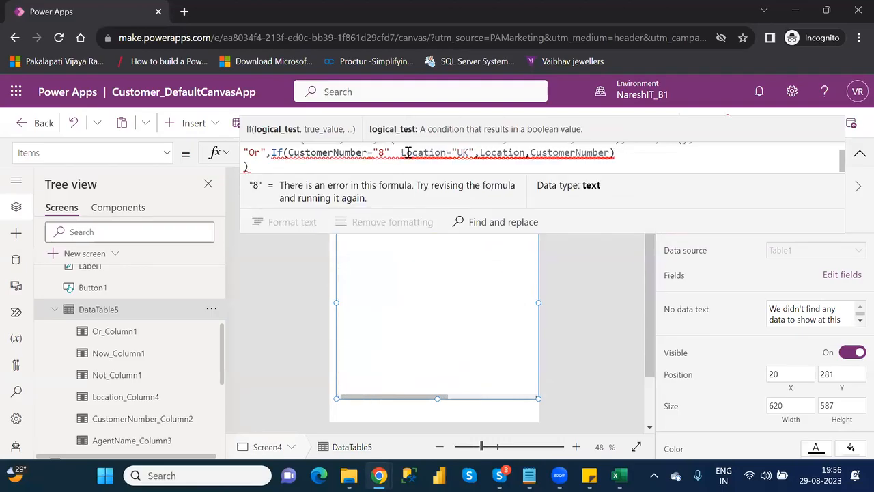
left_click(289, 153)
type("Or")
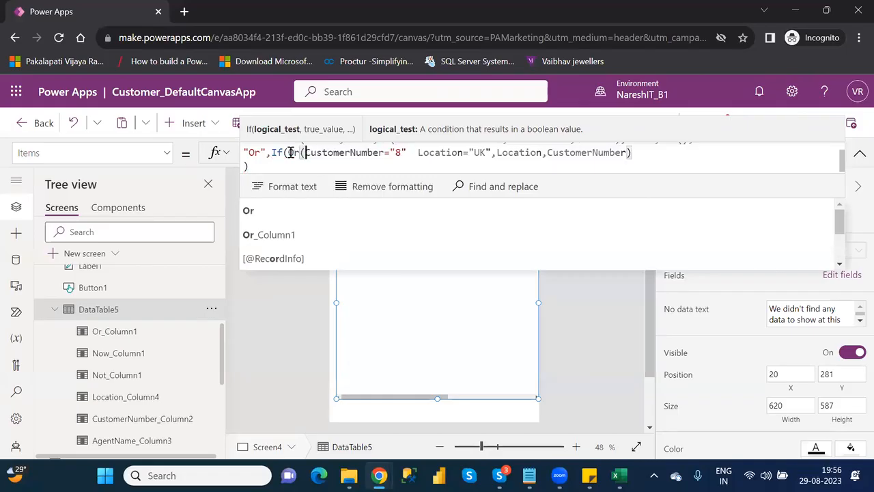
type("(")
left_click(491, 152)
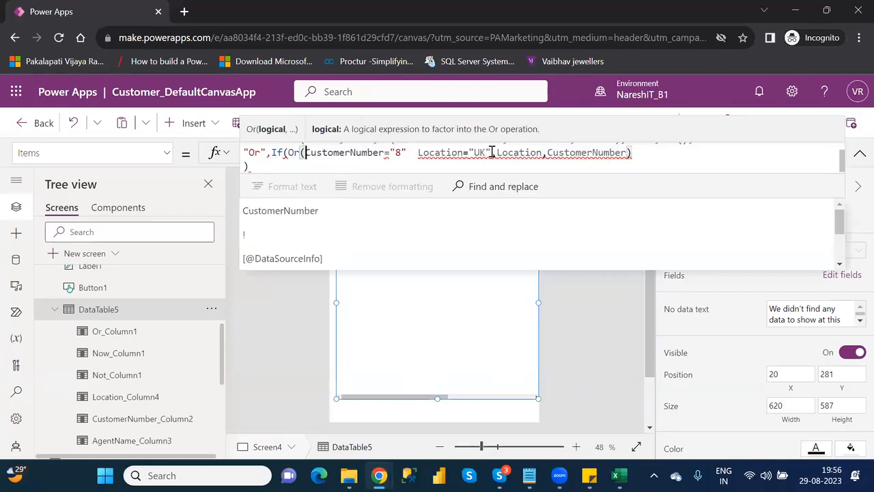
type(")")
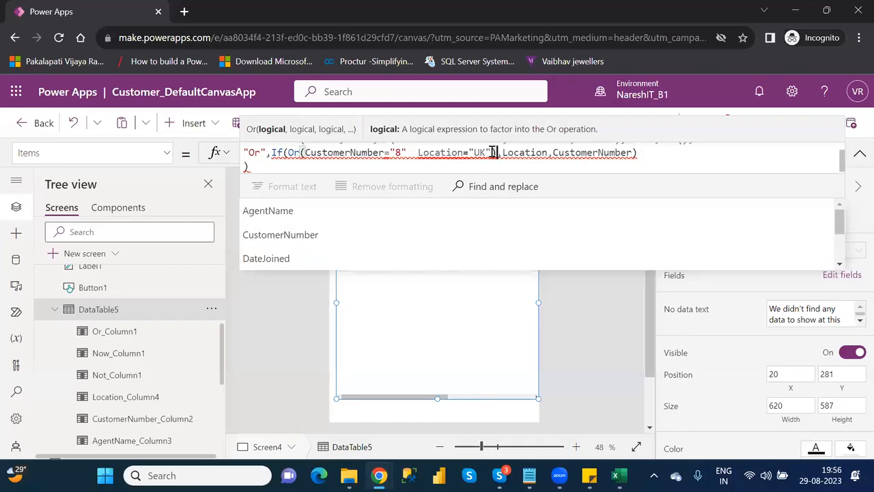
left_click(413, 153)
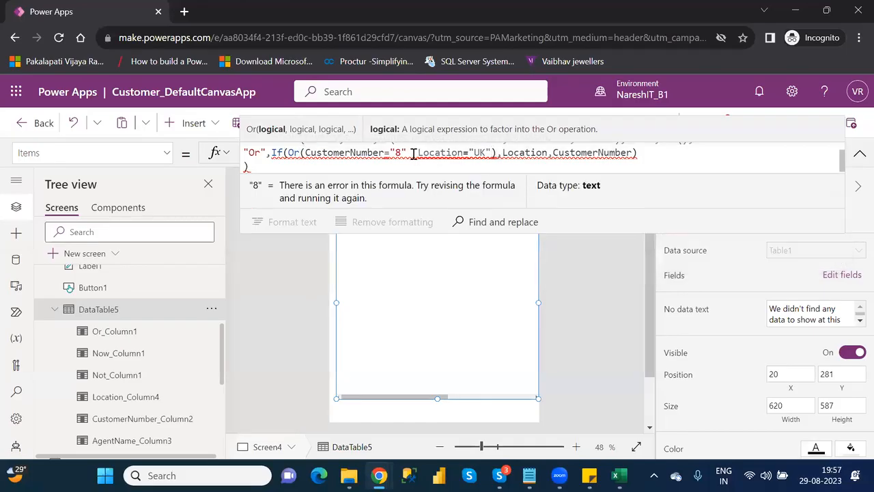
type(",")
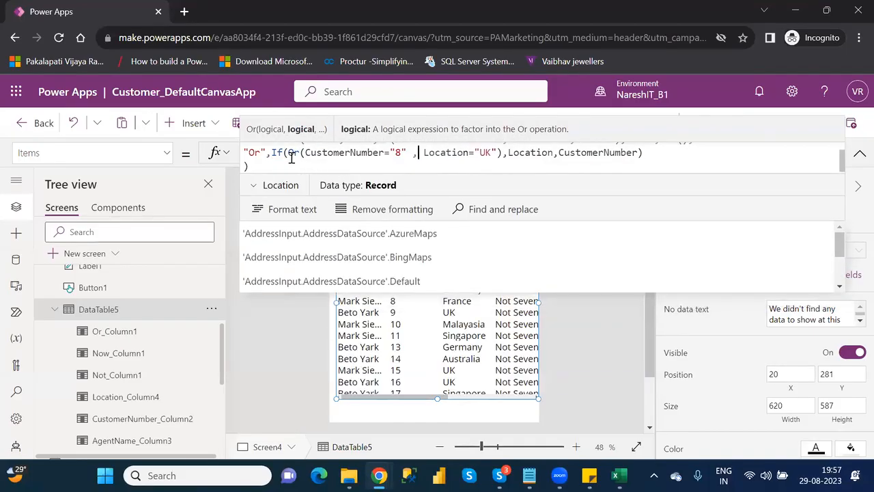
Review the Or function's two conditions, CustomerNumber="8" and Location="UK", and its closing parenthesis.
left_click_drag(305, 153, 500, 153)
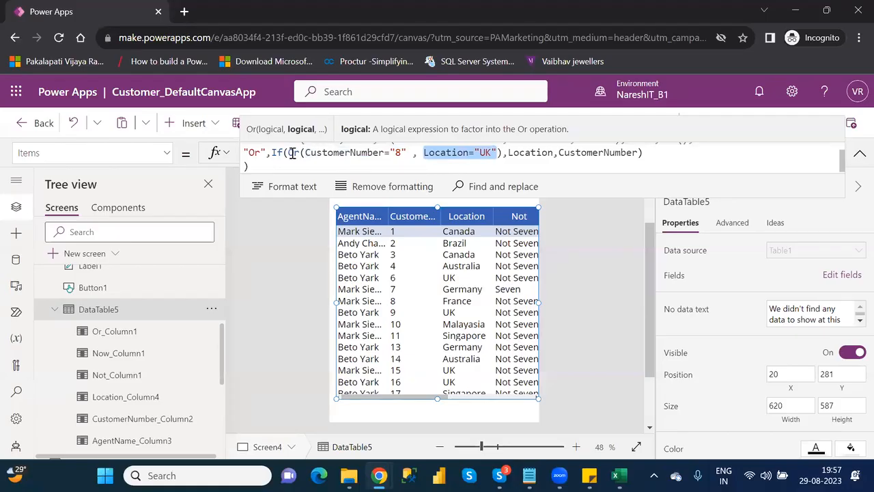
left_click(499, 154)
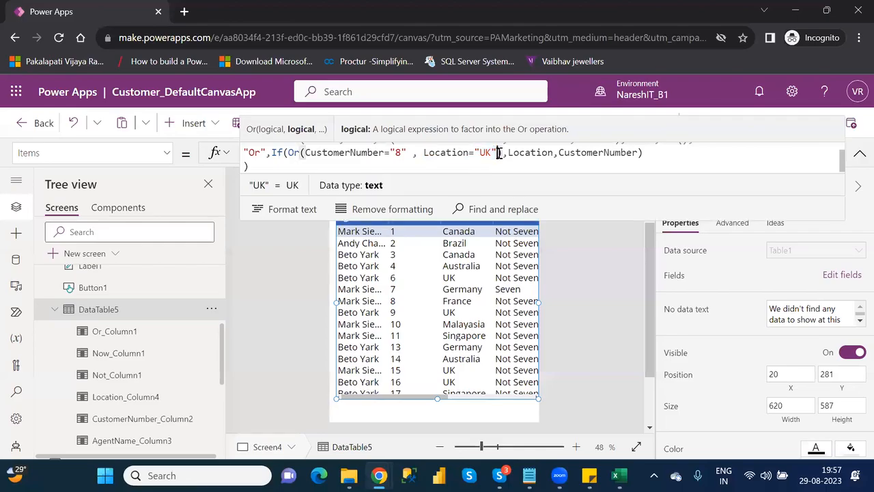
type(")")
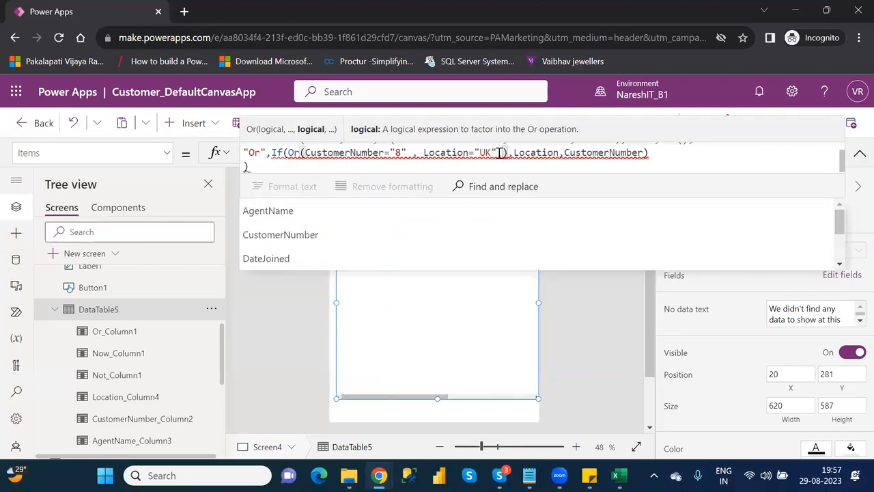
key("BackSpace")
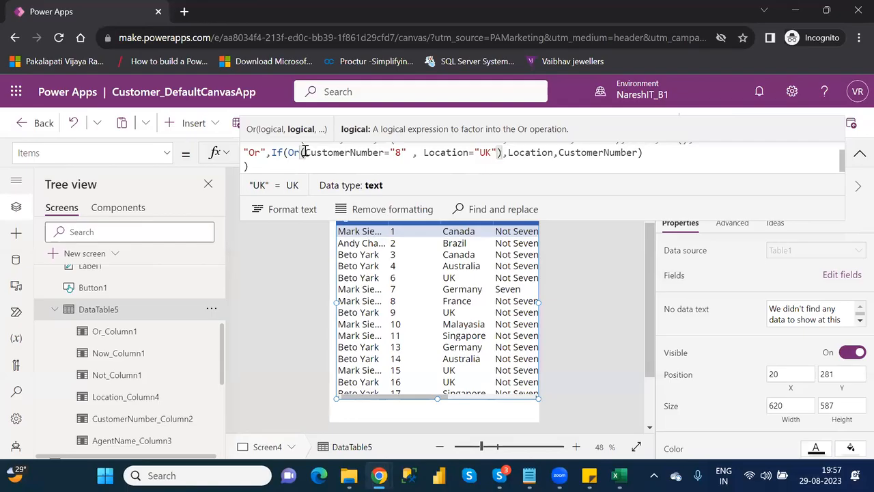
Remove the Or function wrapper and rewrite the If condition as CustomerNumber="8" || Location="UK".
key("BackSpace")
key("BackSpace")
key("BackSpace")
left_click(403, 155)
key("BackSpace")
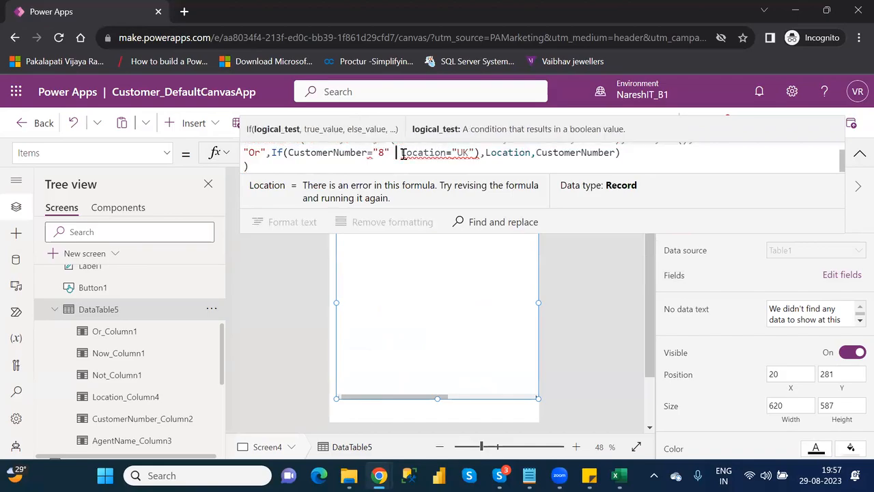
type("||")
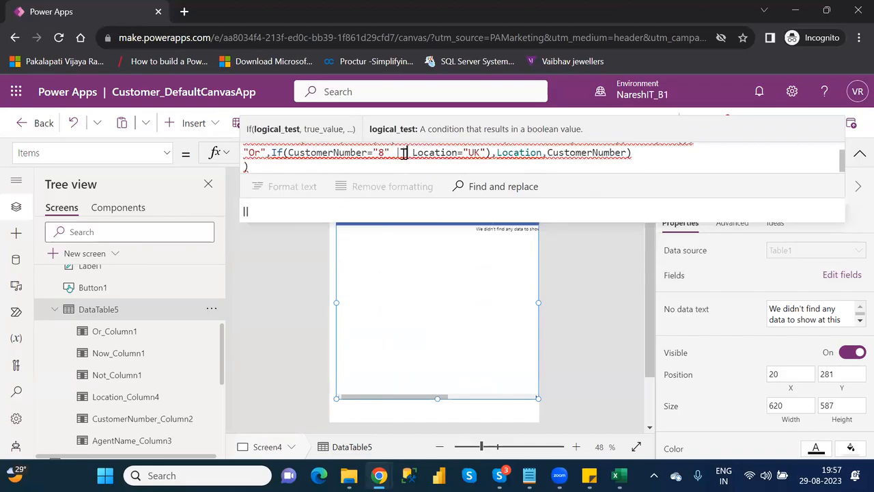
left_click(490, 153)
key("BackSpace")
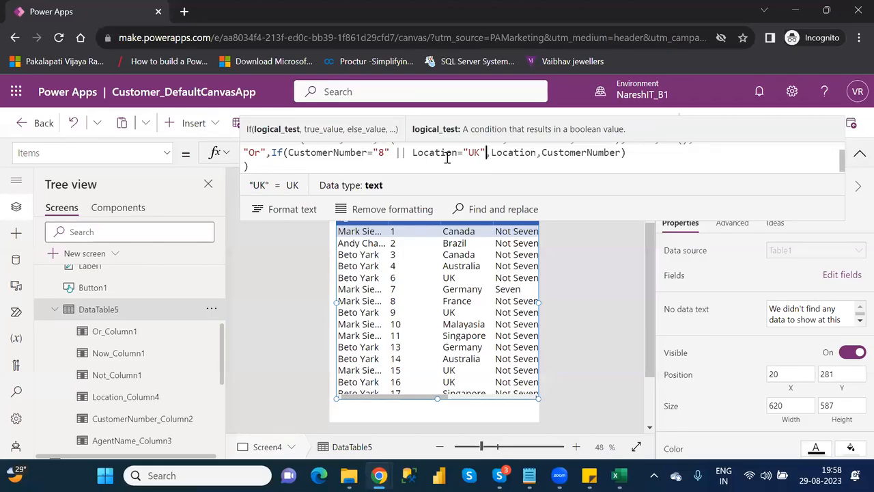
Append || AgentName as a third operand after Location="UK" in the Or column's If condition.
type("||")
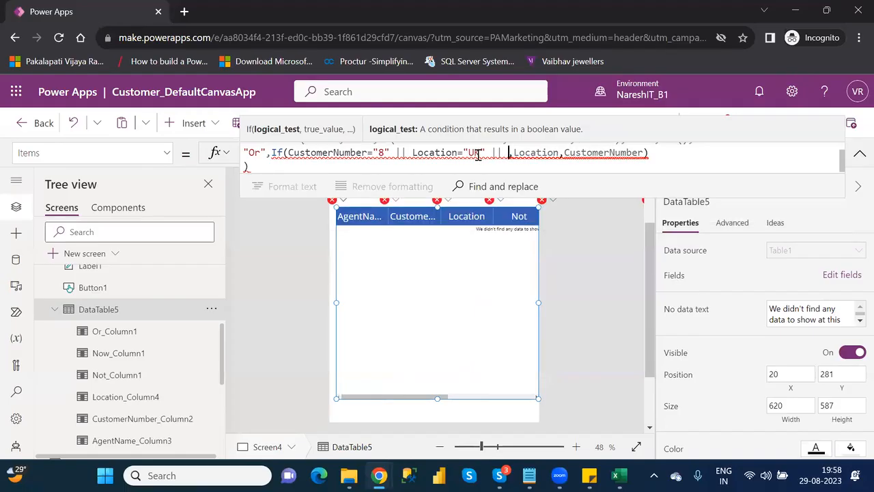
mouse_move(497, 152)
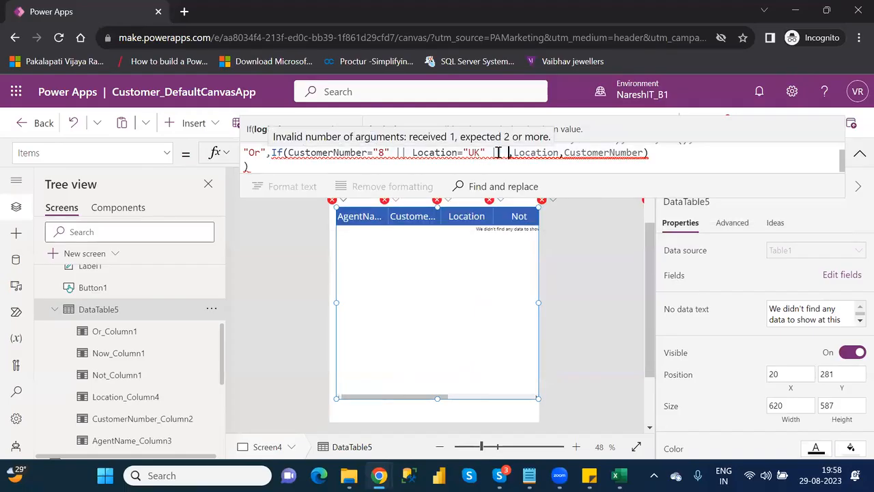
type("agen")
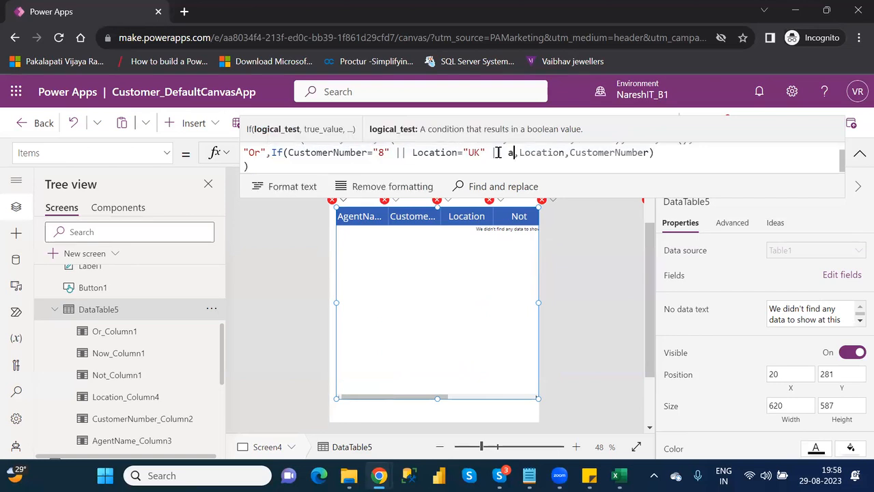
key("Tab")
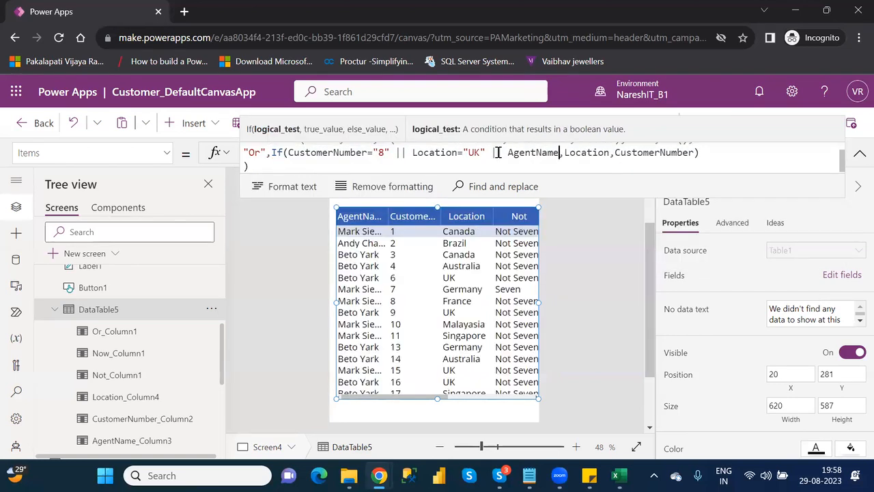
Review the || operator between the conditions, and delete the || AgentName addition from the Or column's If condition.
left_click(397, 151)
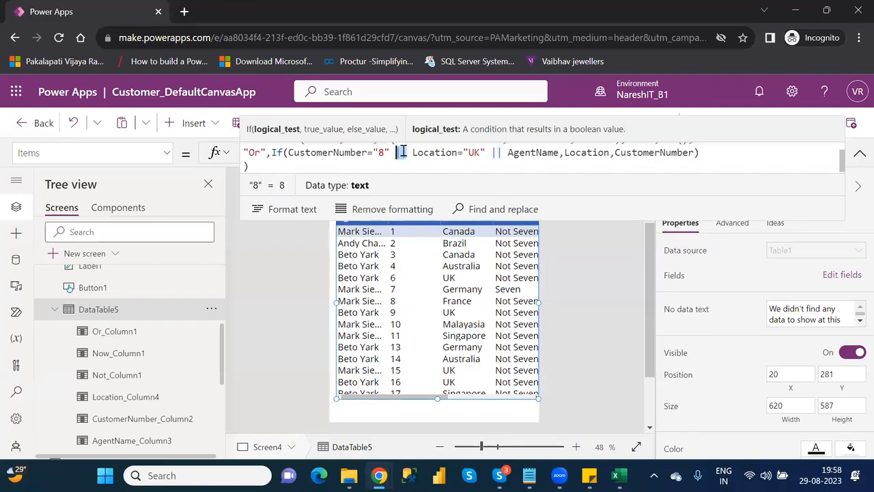
left_click_drag(560, 153, 491, 153)
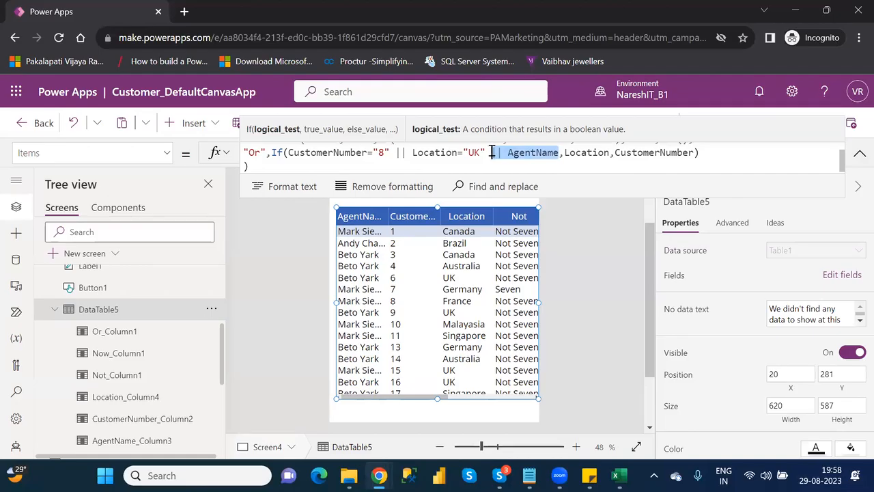
key("BackSpace")
key("BackSpace")
key("BackSpace")
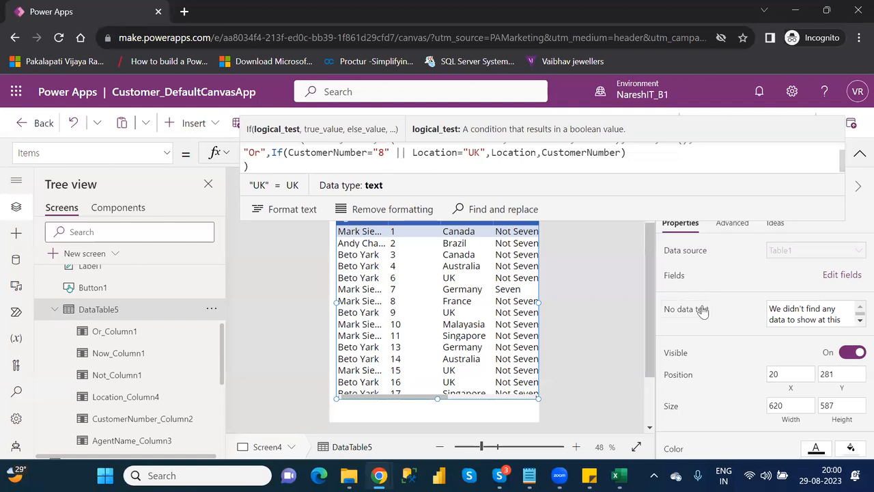
Switch to the Category_Wise_Functions list in Notepad and review the P and R category functions.
left_click(530, 476)
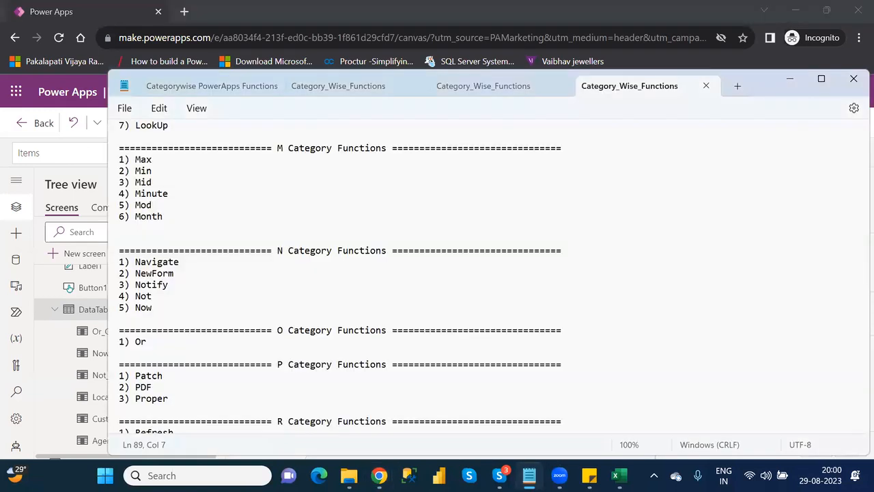
left_click(282, 354)
key("Down")
key("Down")
key("Down")
key("Down")
key("Down")
key("Down")
key("Down")
key("Down")
key("Down")
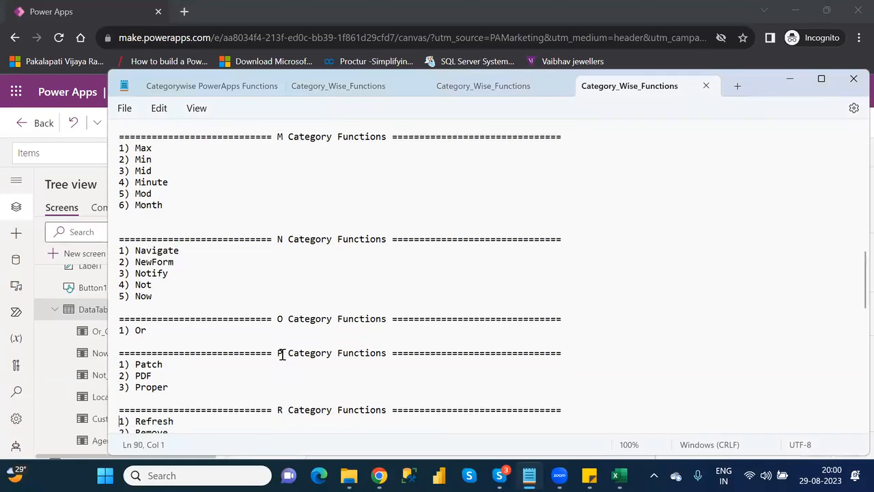
key("Down")
key("Down")
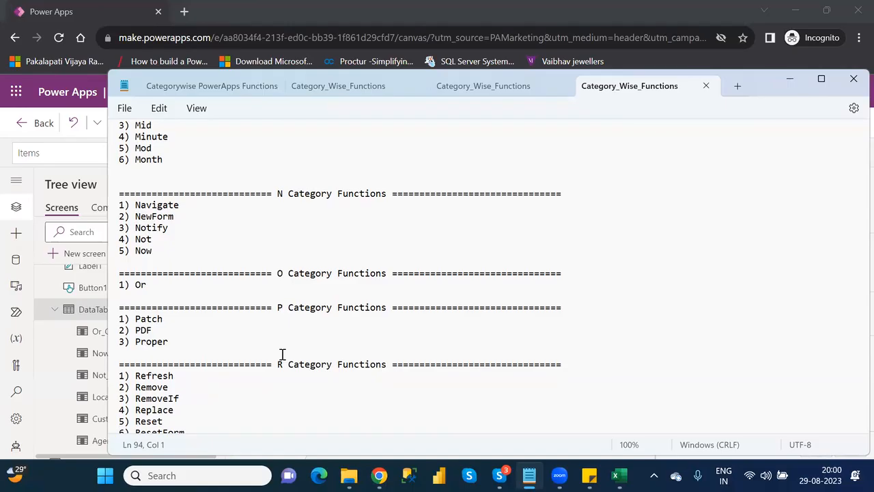
key("Down")
key("Down")
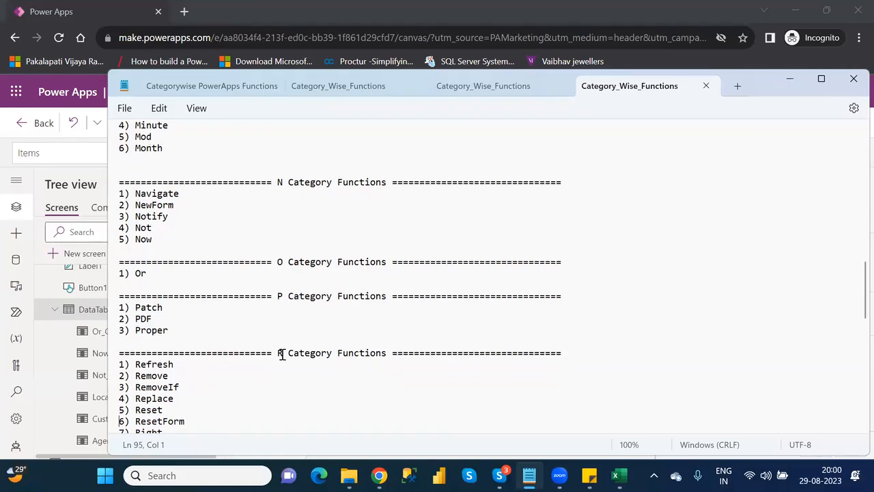
key("Down")
key("Down")
key("Down")
key("Down")
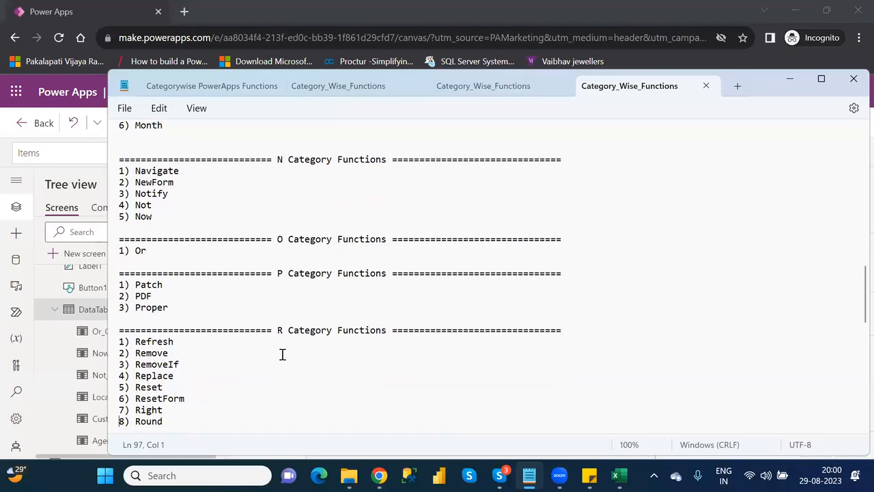
key("Down")
key("Down")
key("Down")
key("Down")
key("Down")
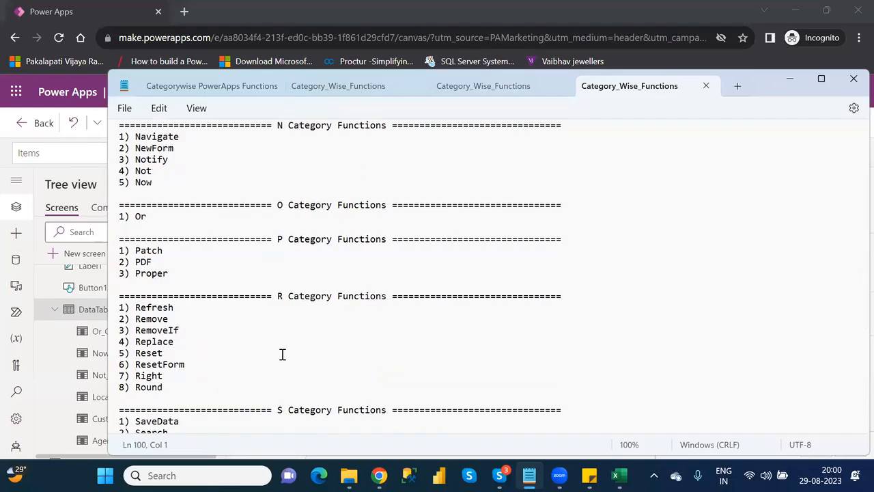
Review the S category functions in the list, from SaveData to Switch, and the first T category entries.
key("Down")
key("Down")
key("Down")
key("Down")
key("Down")
key("Down")
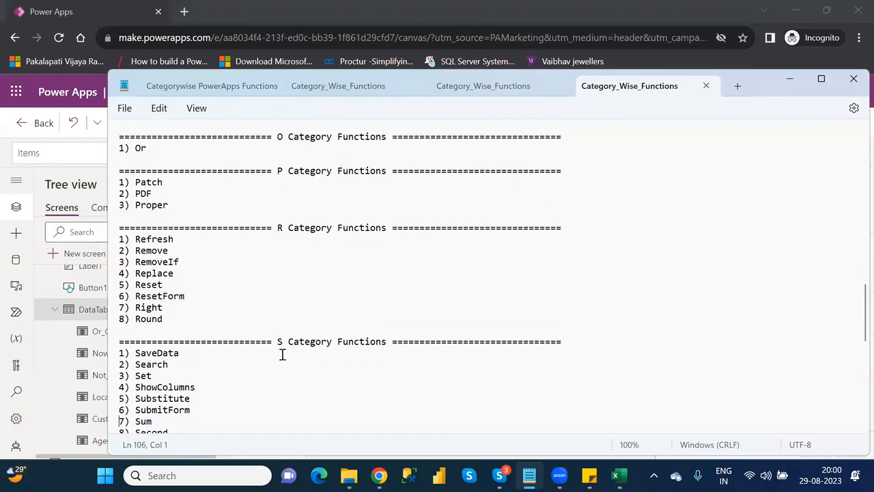
key("Down")
key("Down")
key("Down")
key("Down")
key("Down")
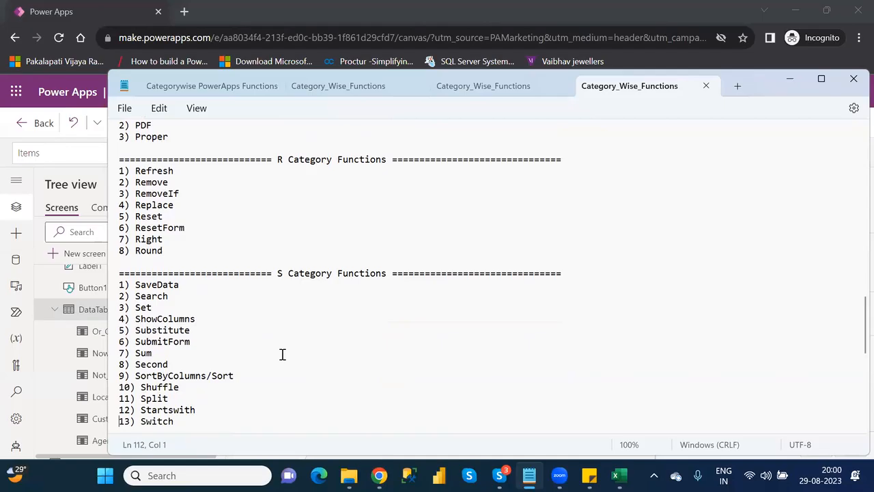
key("Down")
key("Down")
key("Down")
key("Down")
key("Down")
key("Down")
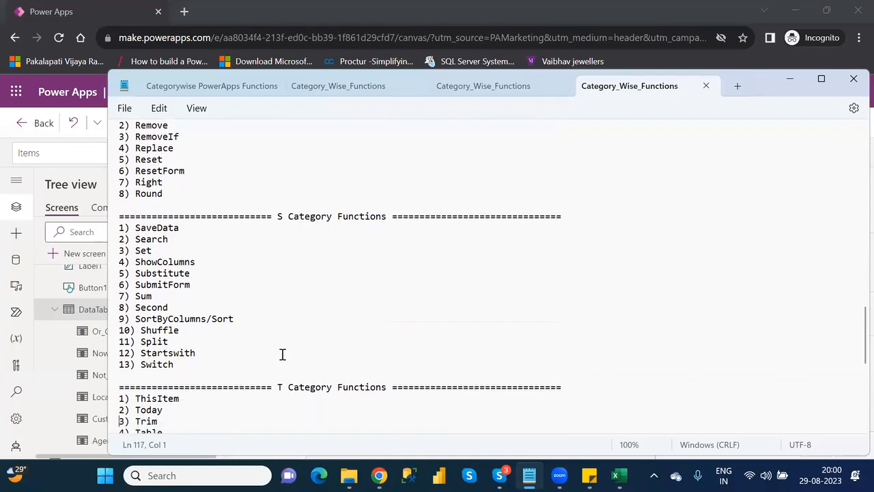
Return from the T category entries to the start of the R category section and review the R and S functions.
key("Up")
key("Up")
key("Up")
key("Up")
key("Up")
key("Up")
key("Up")
key("Up")
key("Up")
key("Up")
key("Up")
key("Up")
key("Up")
key("Up")
key("Up")
key("Up")
key("Up")
key("Up")
key("Up")
key("Up")
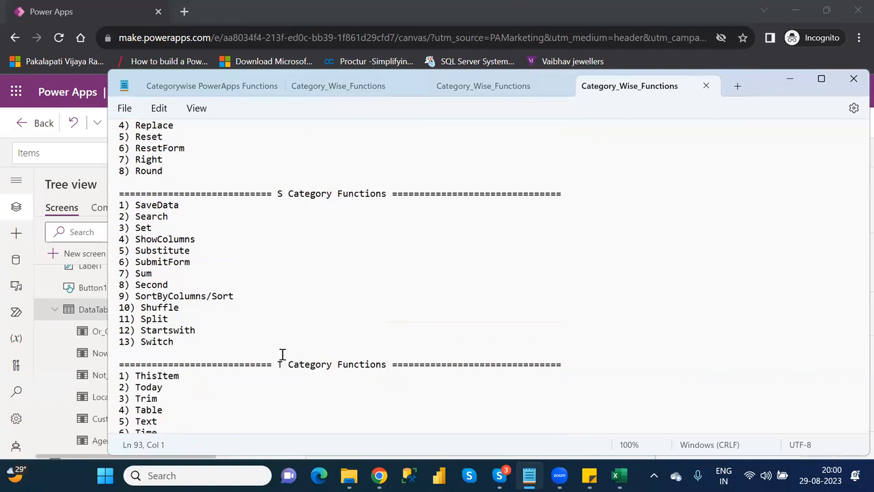
key("Up")
key("Up")
key("Up")
key("Up")
key("Up")
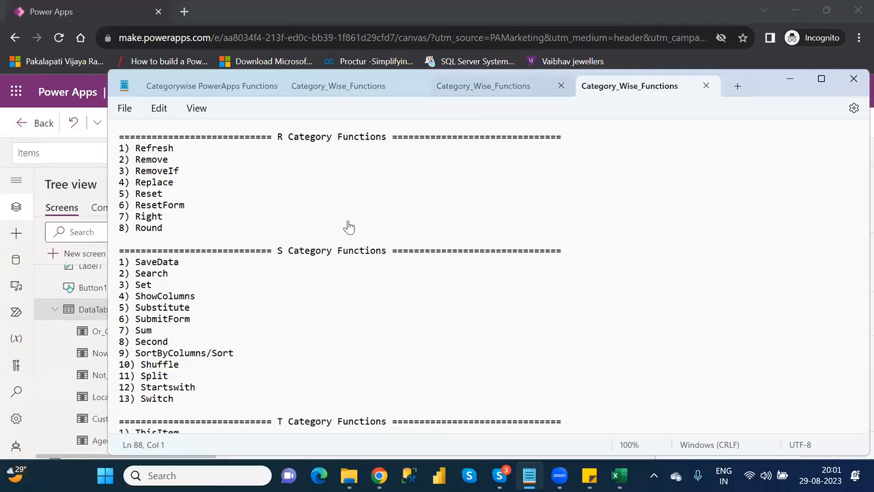
left_click(411, 232)
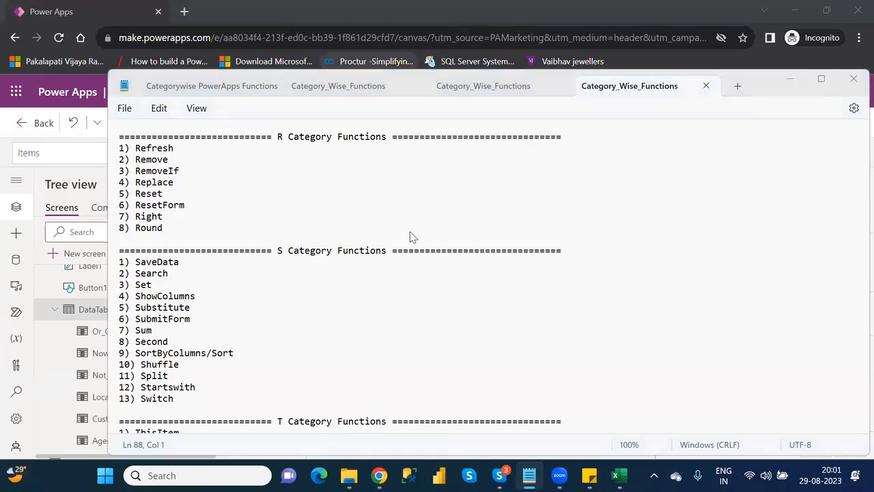